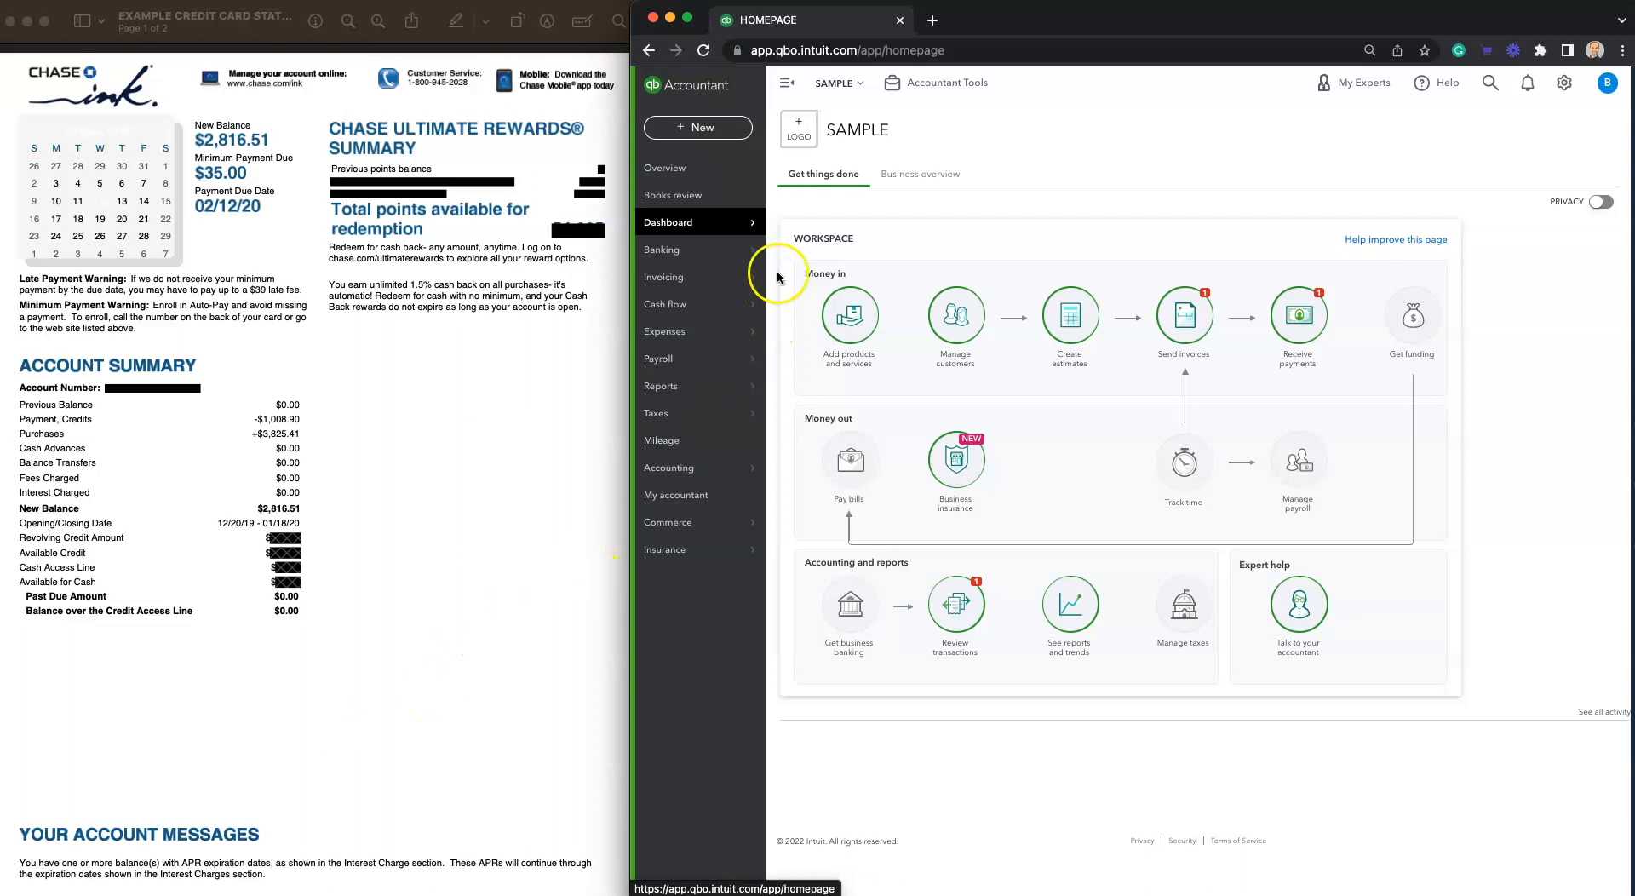
- Open the Banking page and look at the options for connecting a bank or credit card account
{"action": "mouse_move", "coordinate": [720, 257]}
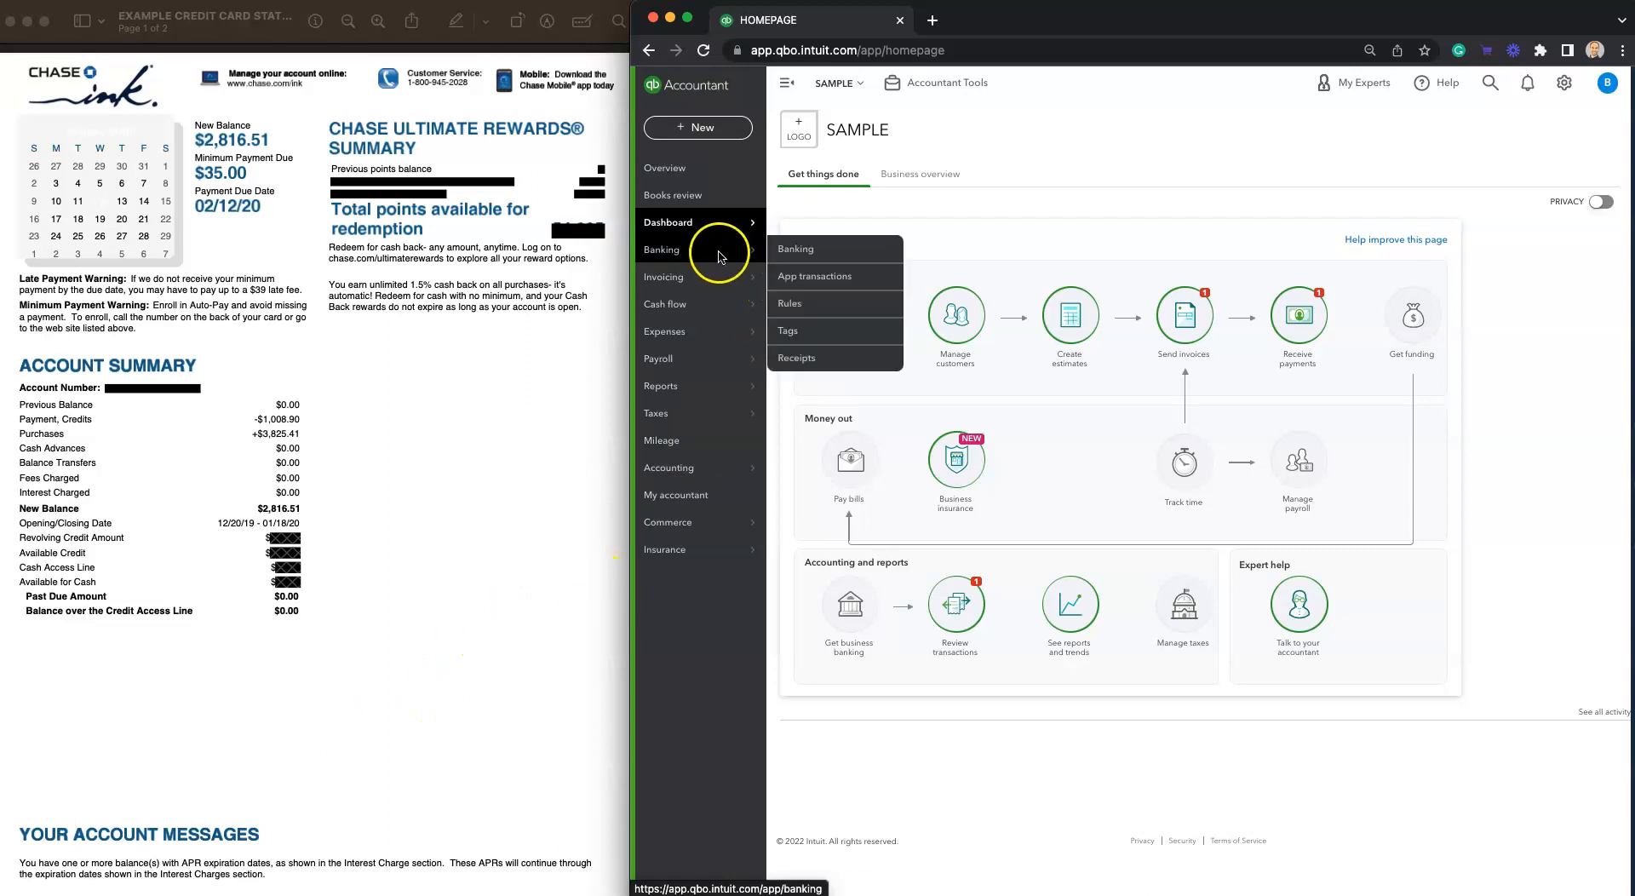
{"action": "left_click", "coordinate": [802, 249]}
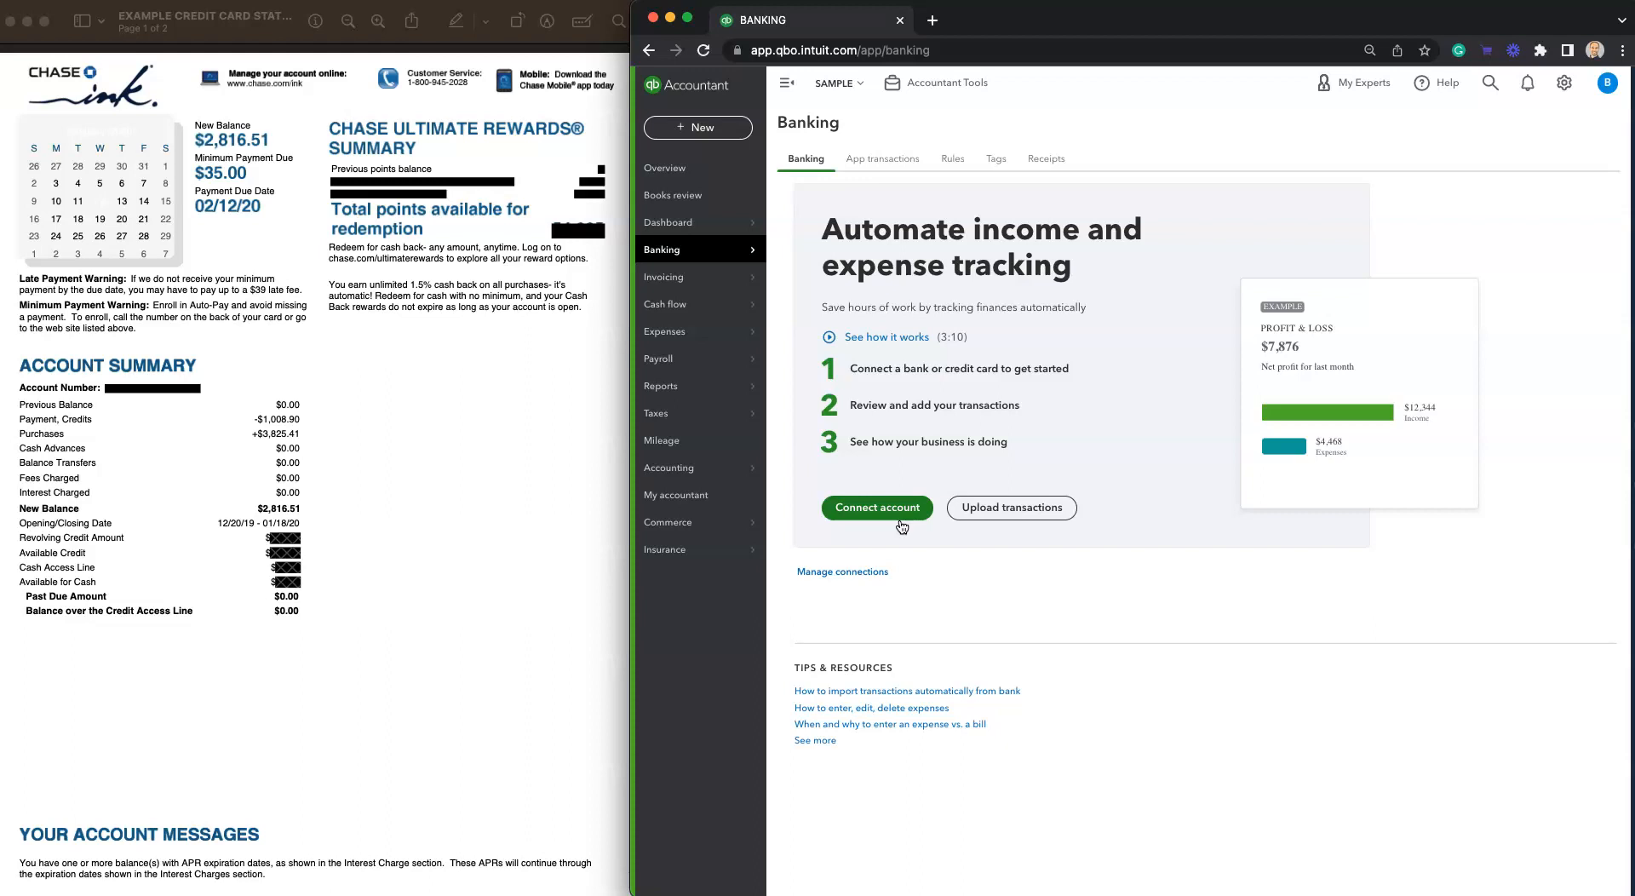
{"action": "left_click", "coordinate": [899, 518]}
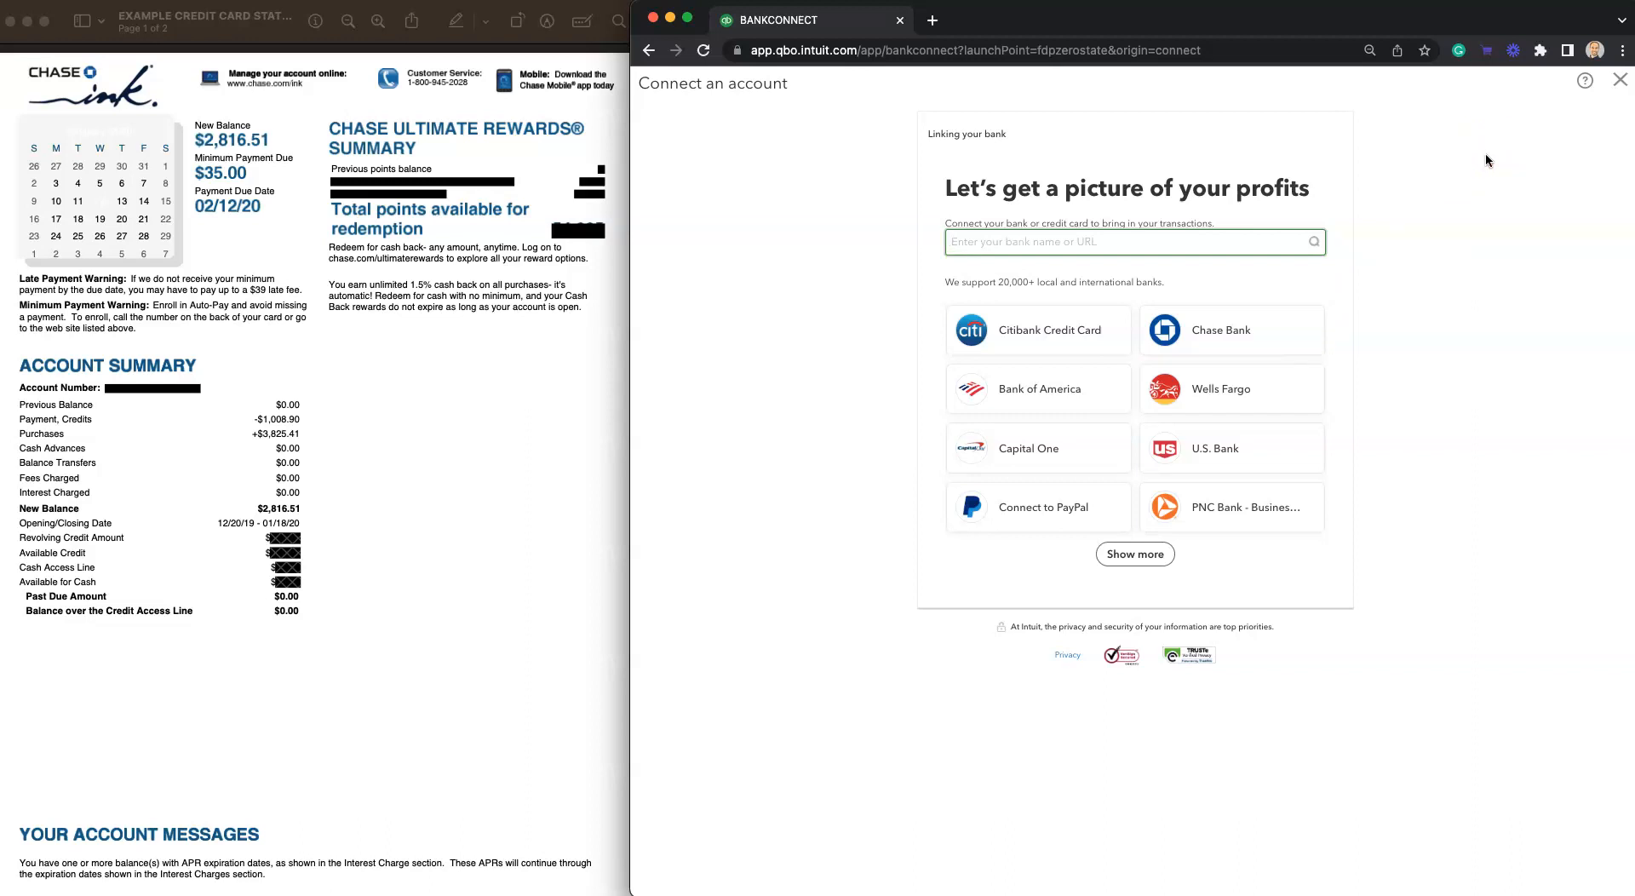
{"action": "left_click", "coordinate": [1621, 81]}
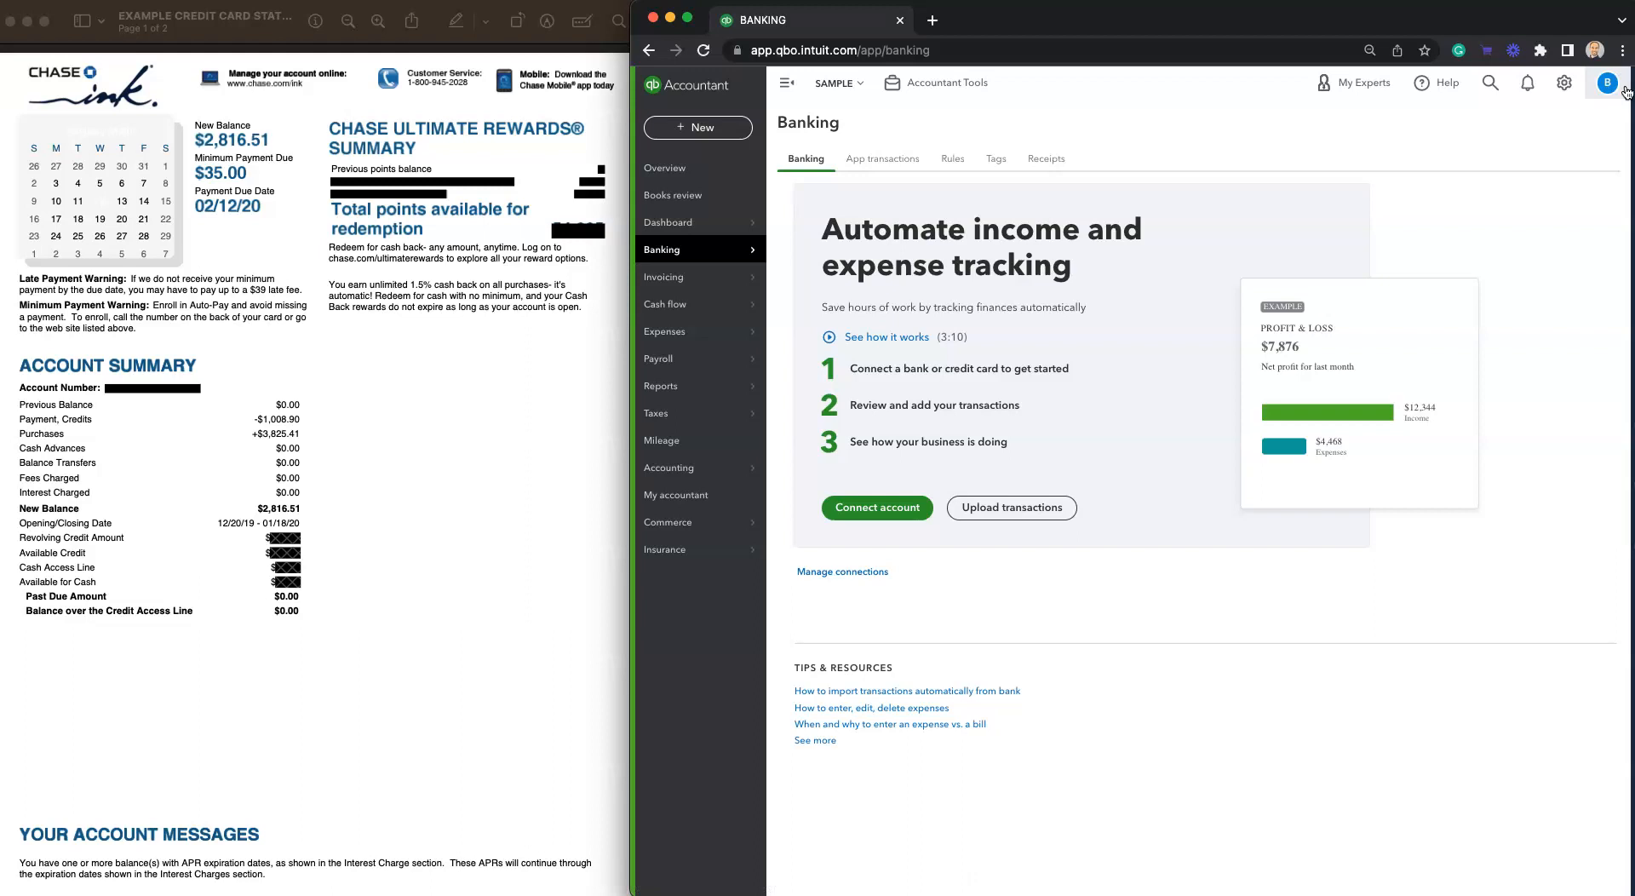
- Upload DATA FILE.csv as the bank transactions file and continue to the account selection
{"action": "left_click", "coordinate": [1047, 522]}
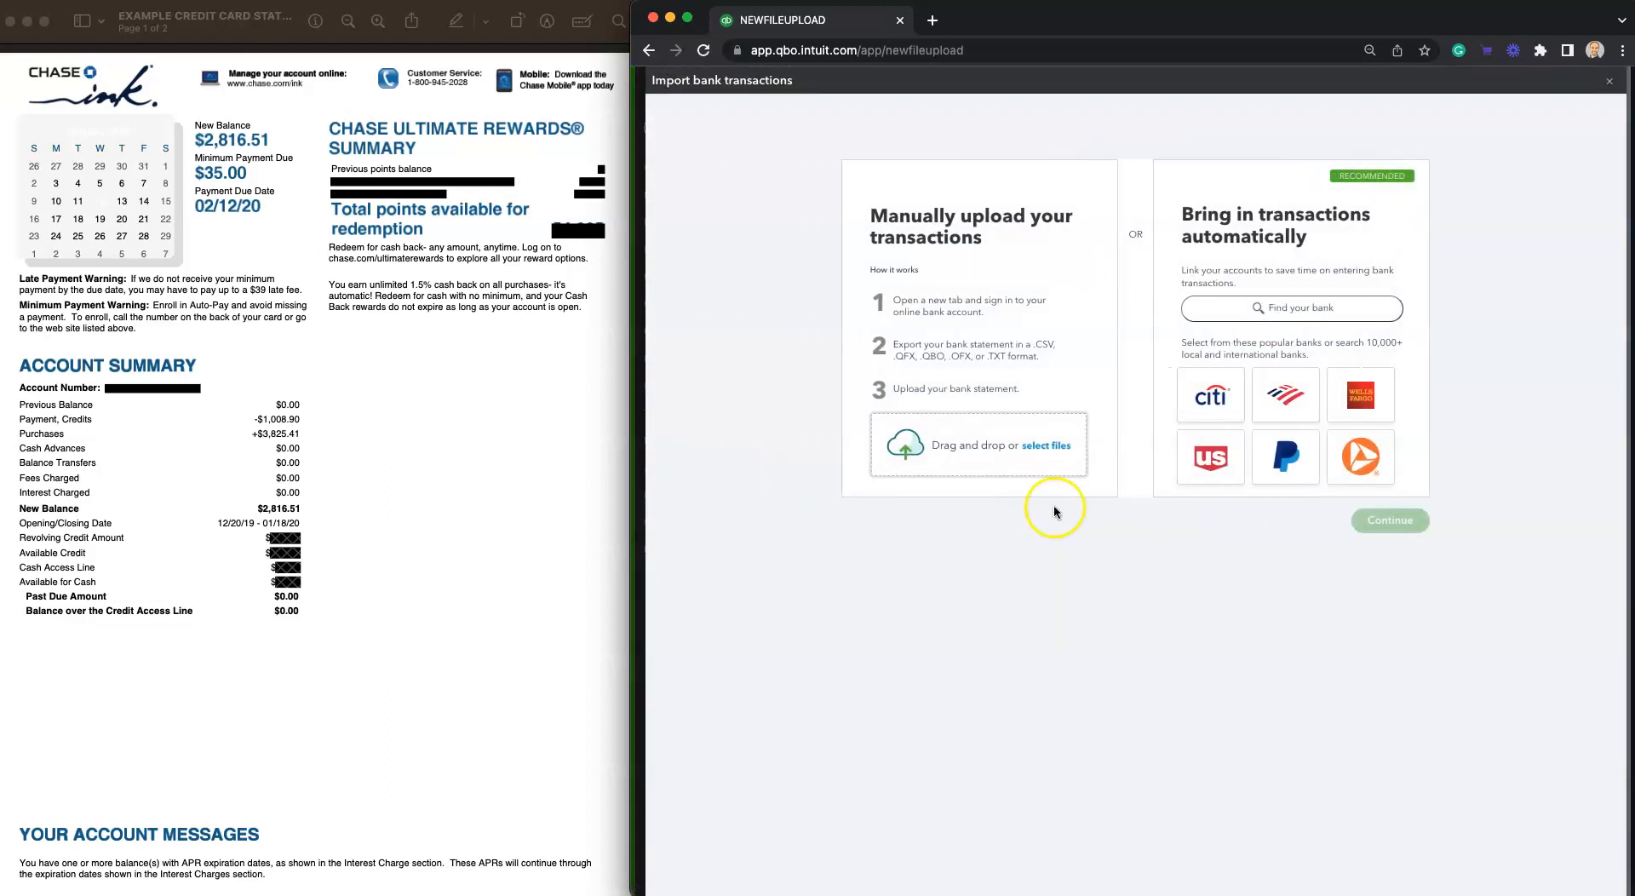
{"action": "left_click_drag", "start_coordinate": [1161, 432], "coordinate": [1014, 452]}
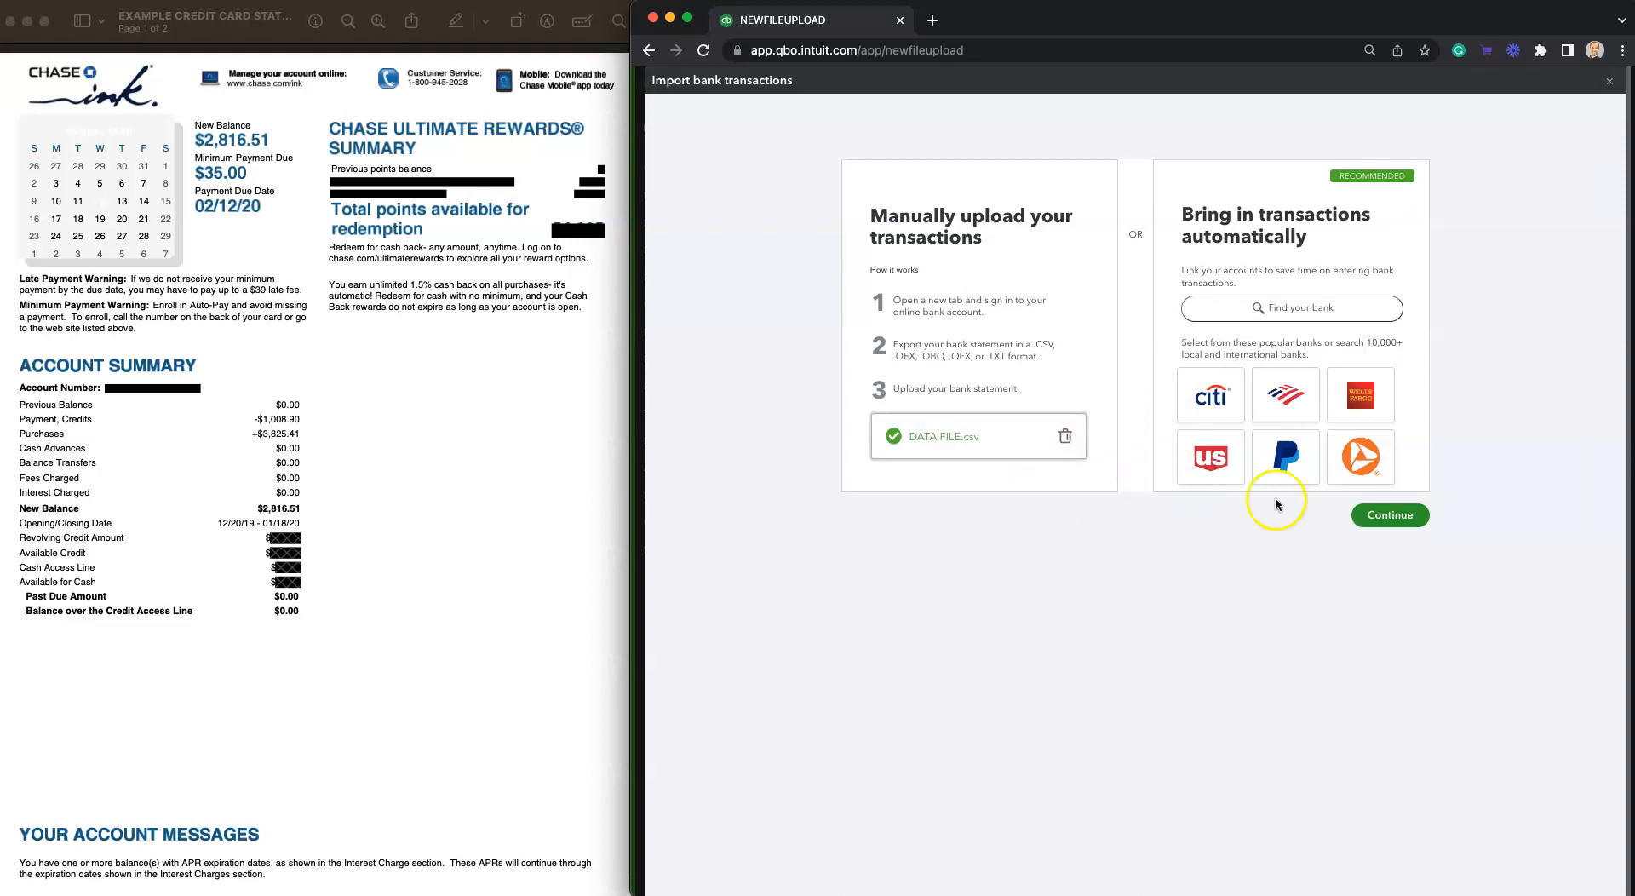
{"action": "left_click", "coordinate": [1393, 516]}
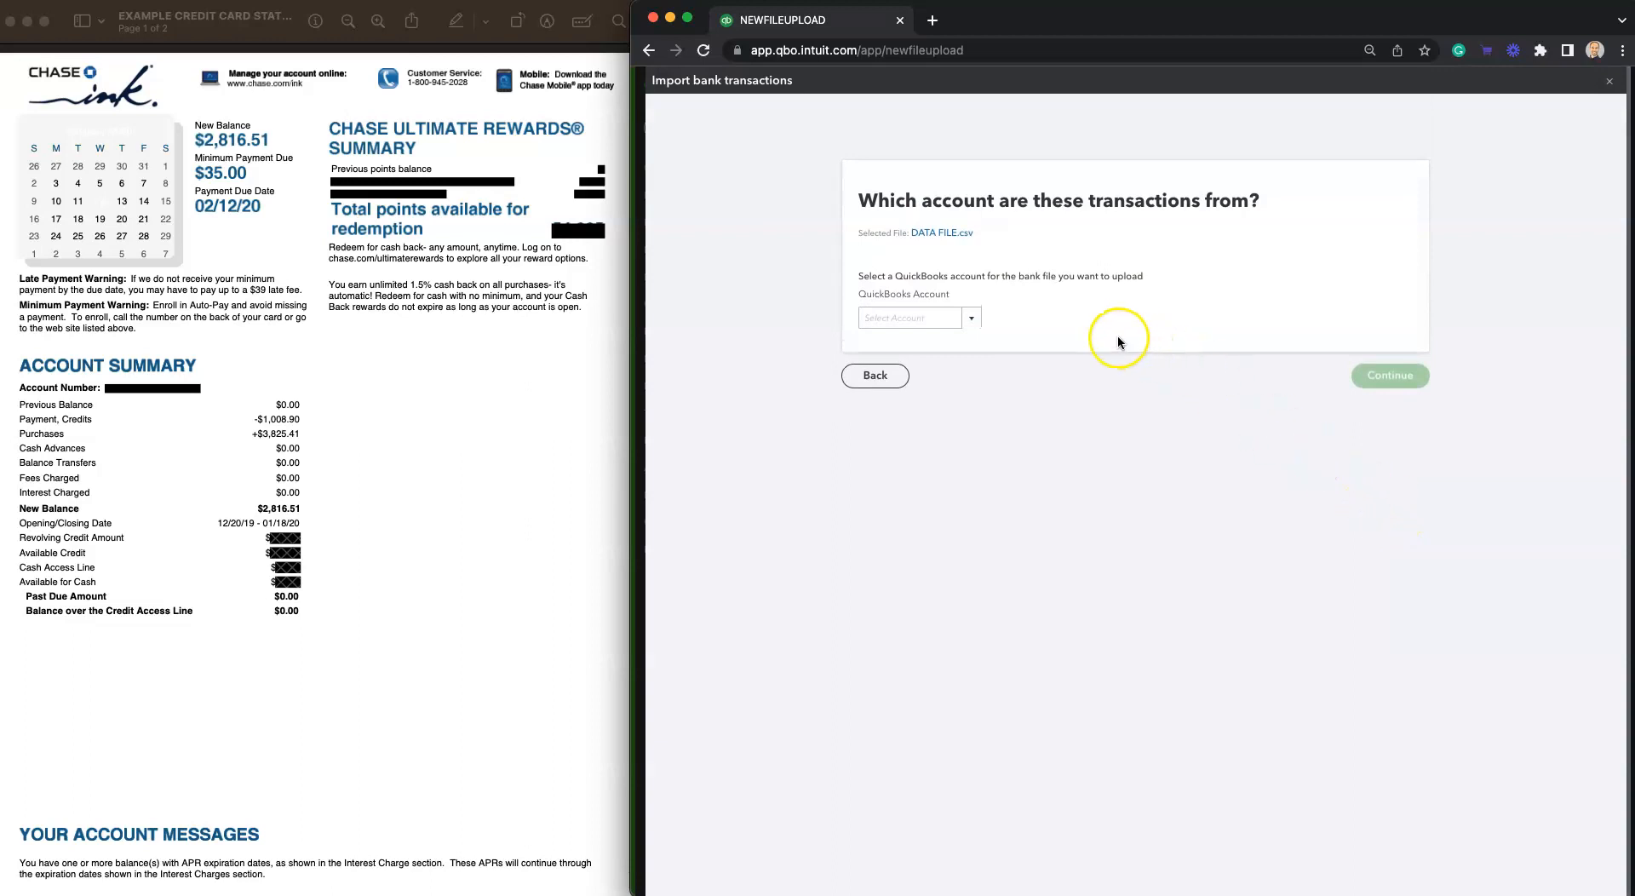
- Start a new QuickBooks account for the uploaded transactions and set its account type to Credit Card
{"action": "left_click", "coordinate": [972, 319]}
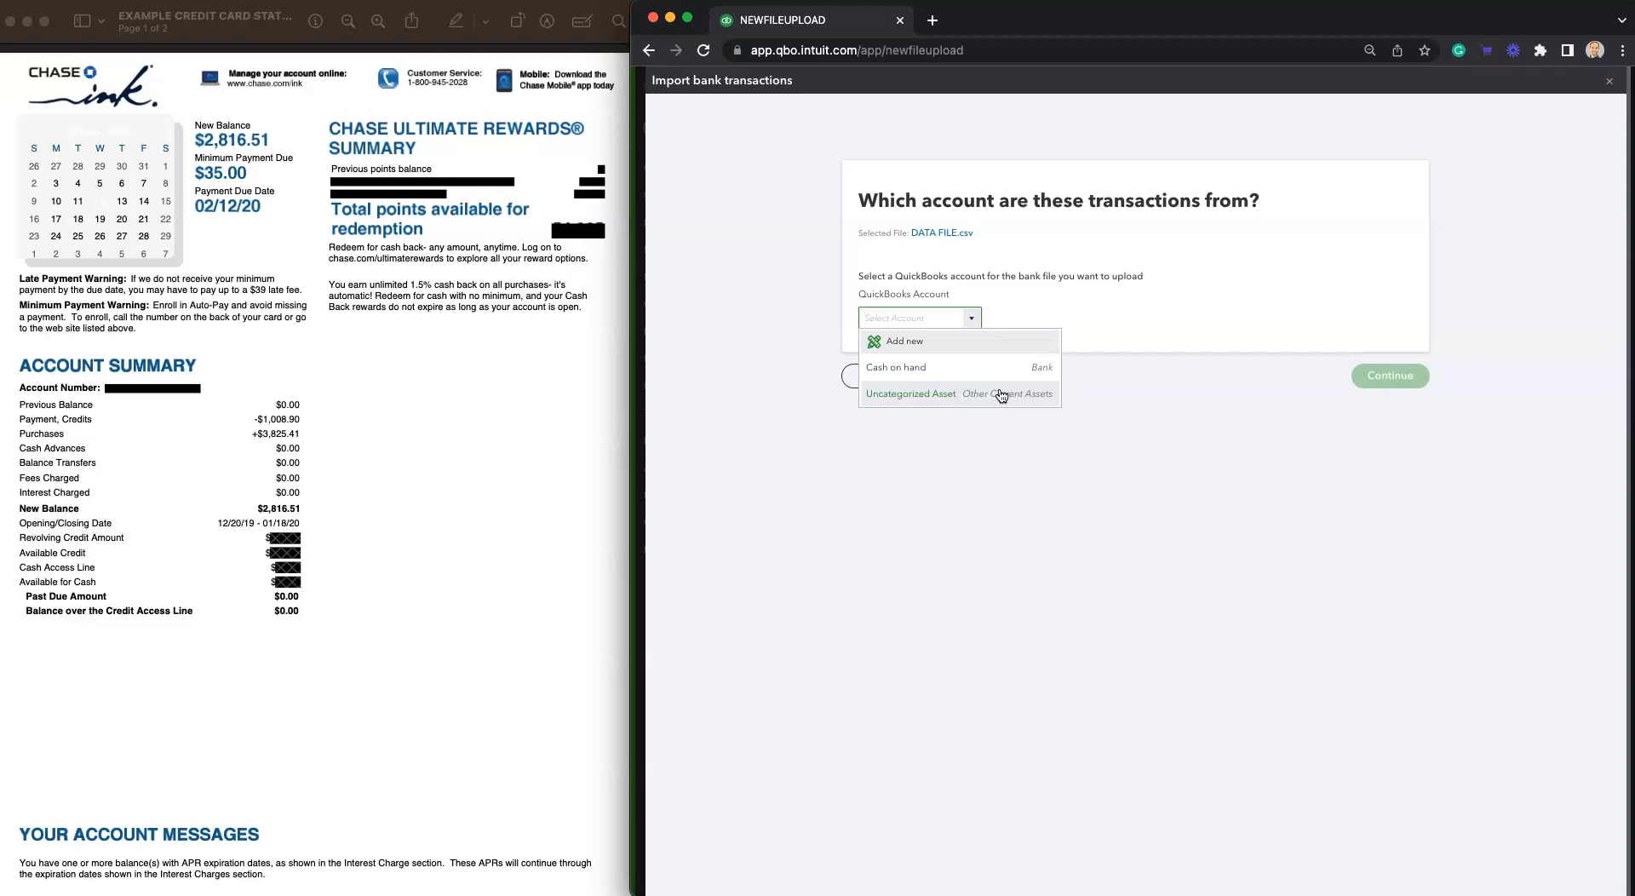
{"action": "left_click", "coordinate": [936, 344]}
{"action": "left_click", "coordinate": [932, 341]}
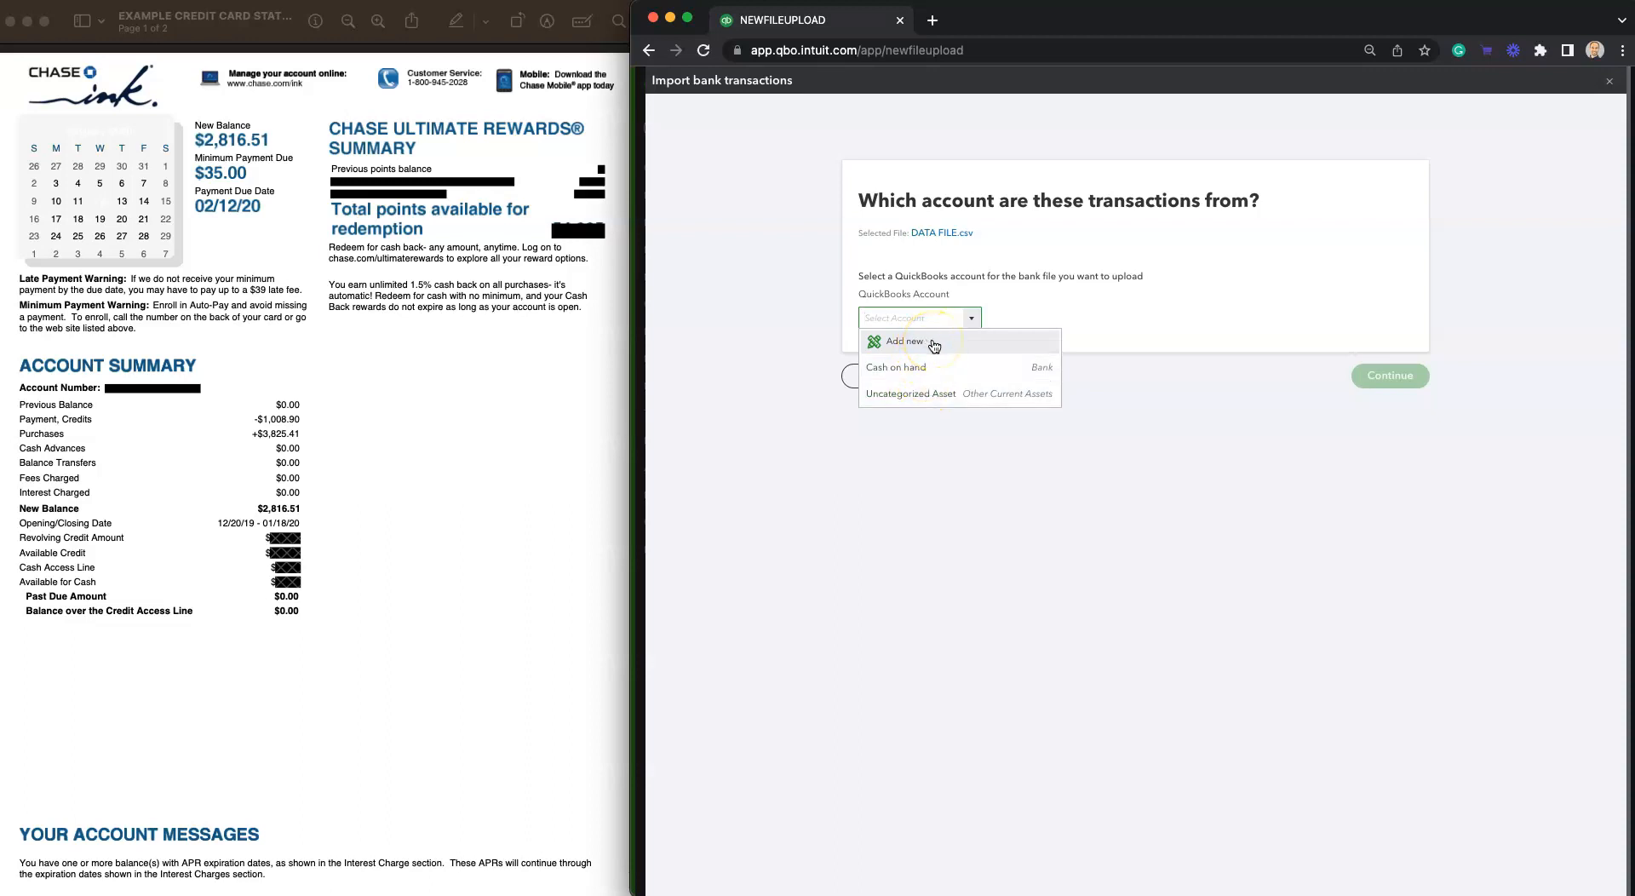
{"action": "left_click", "coordinate": [935, 346]}
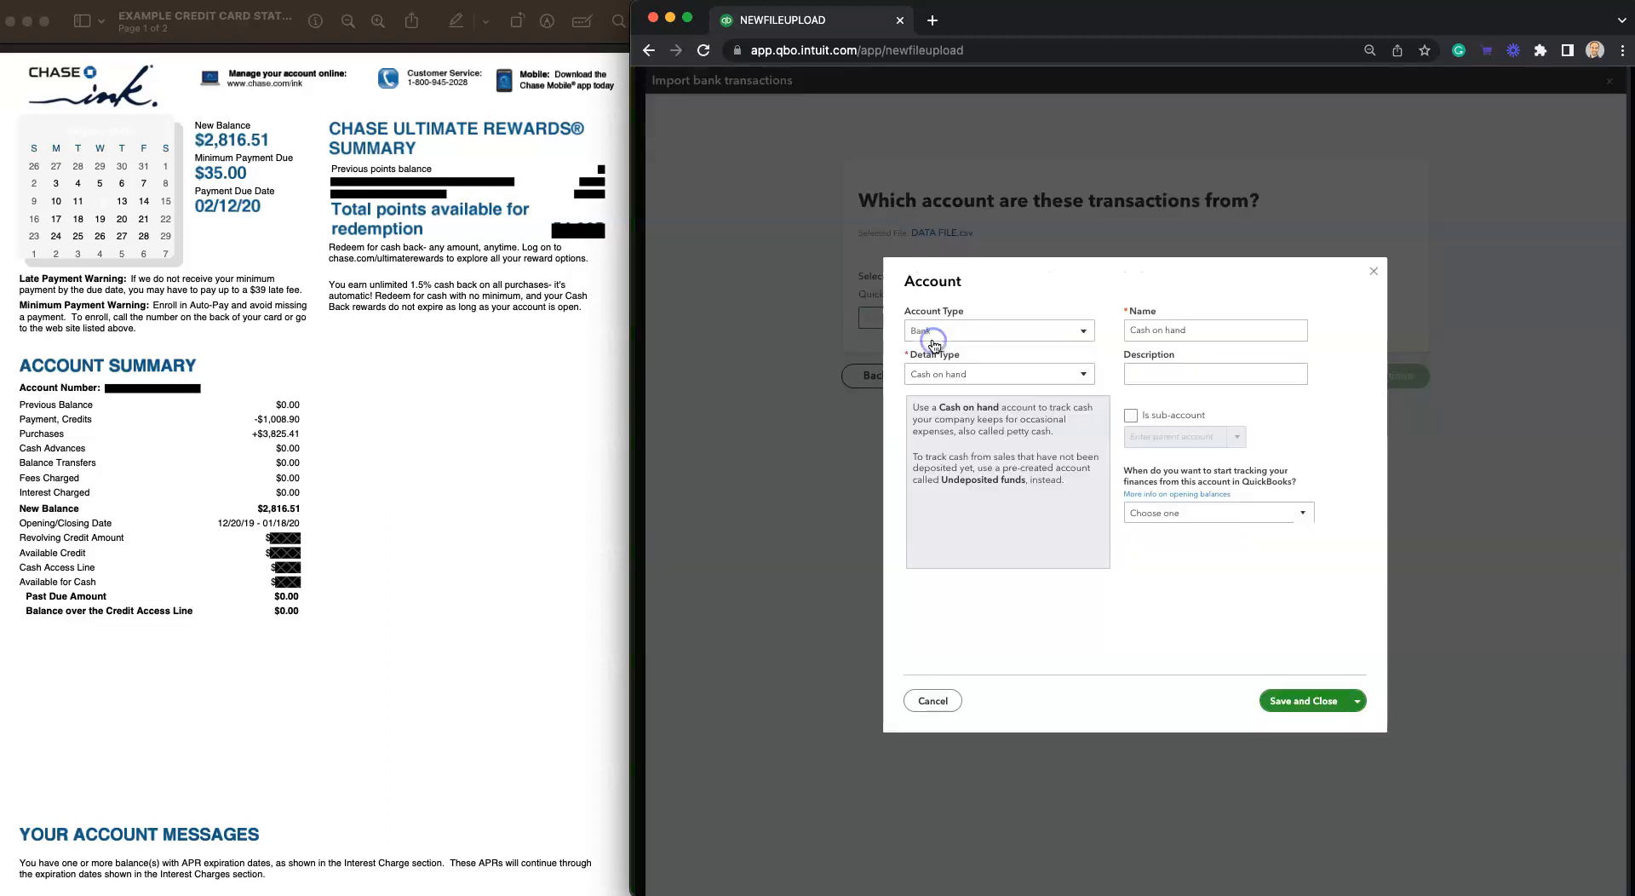
{"action": "left_click", "coordinate": [976, 340]}
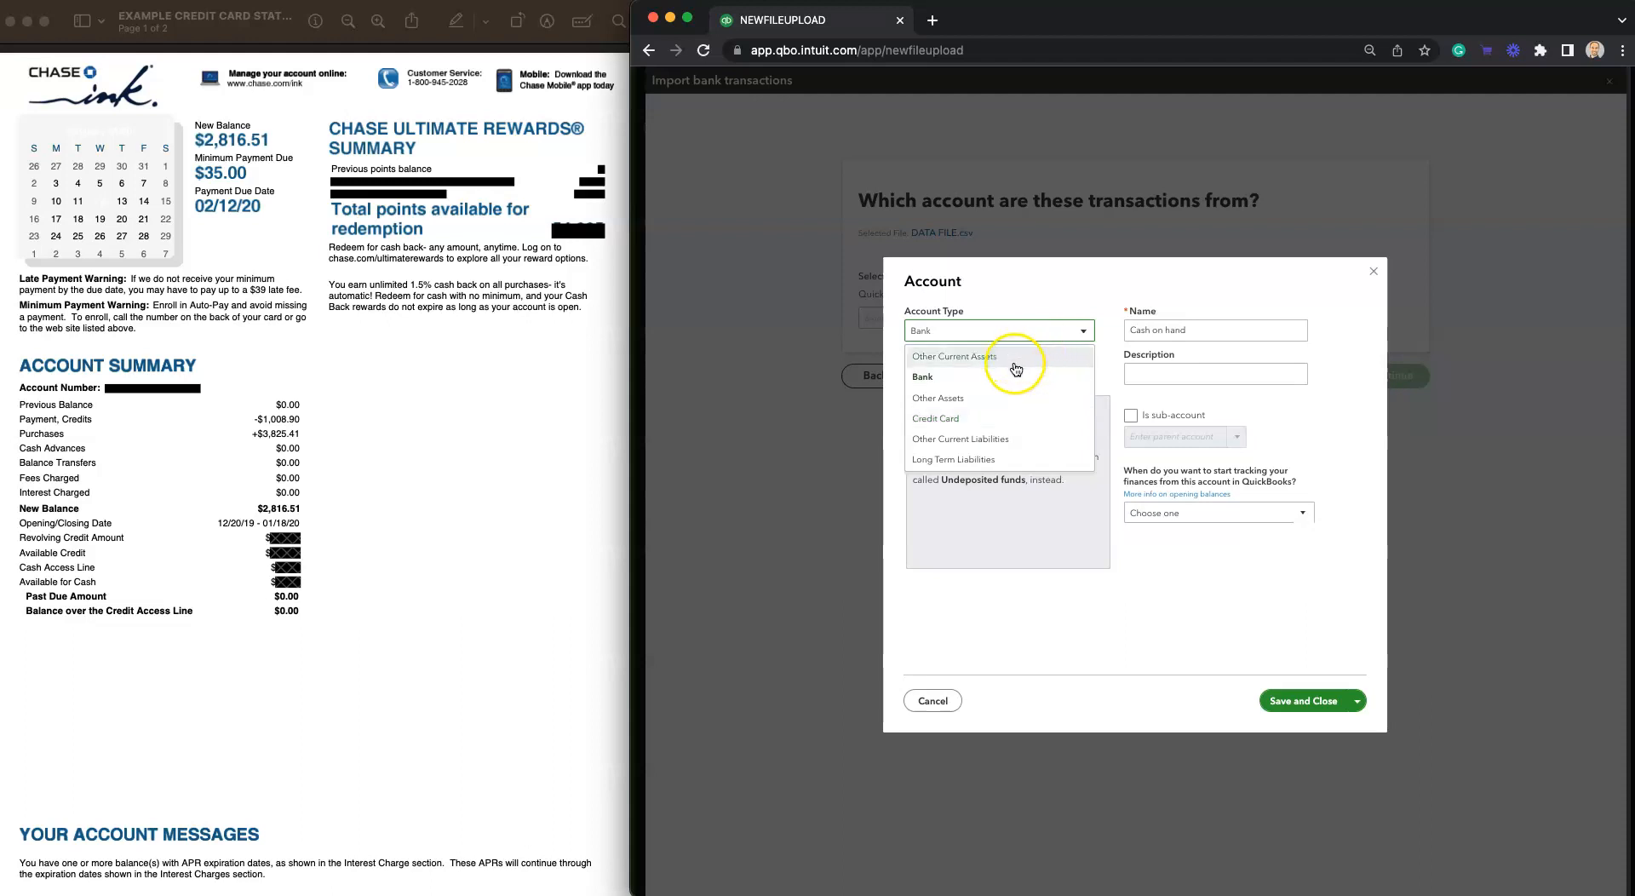
{"action": "left_click", "coordinate": [1108, 352]}
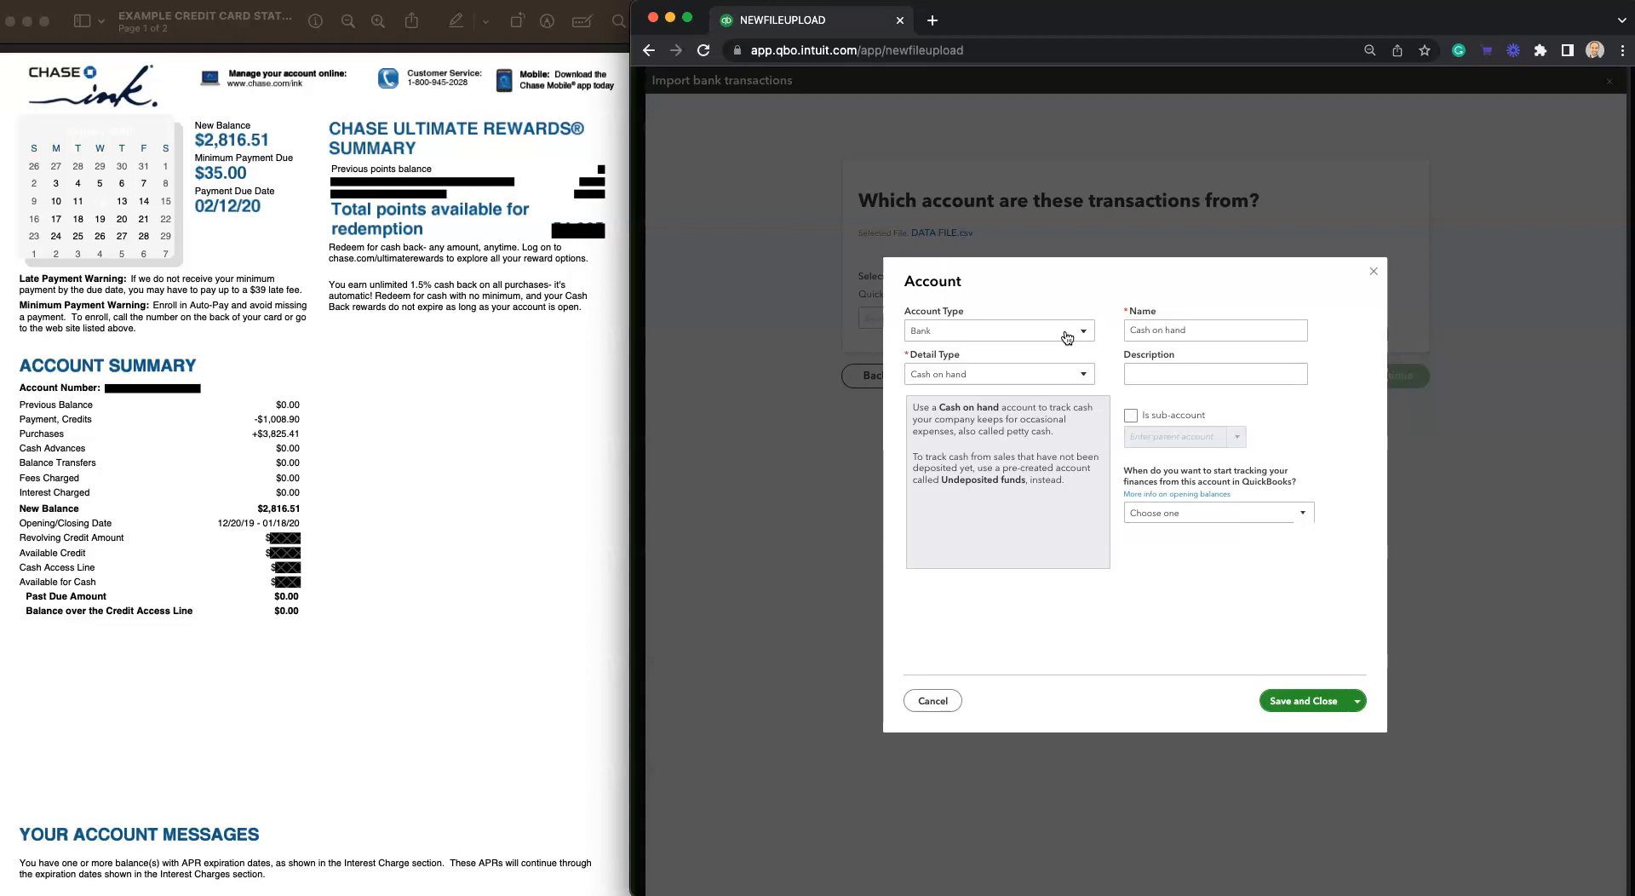
{"action": "left_click", "coordinate": [1067, 337]}
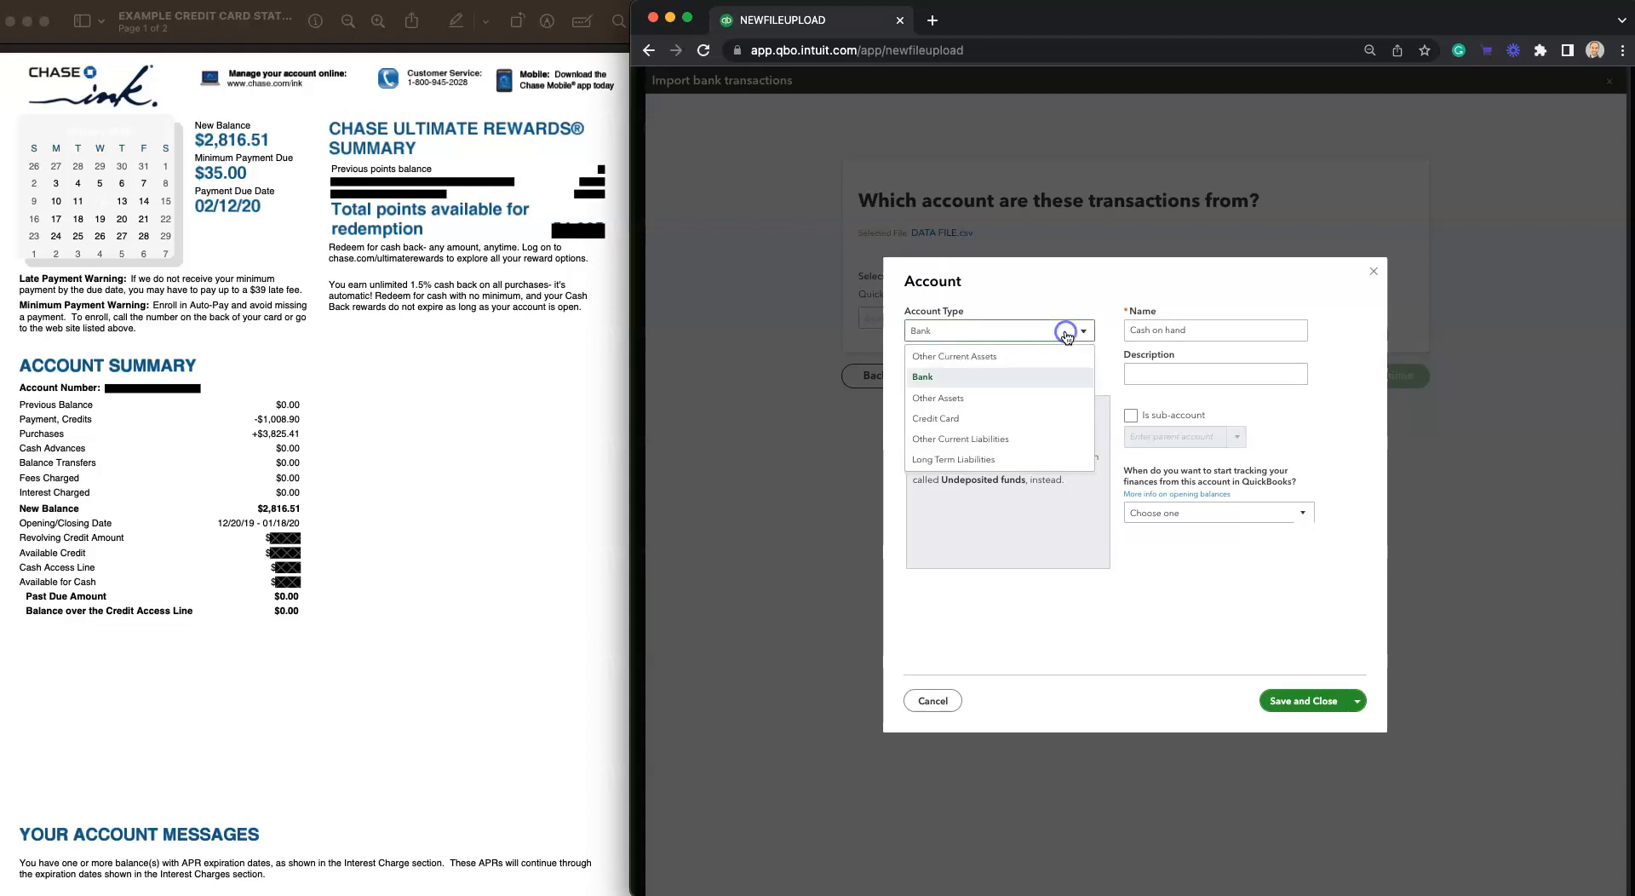
{"action": "left_click", "coordinate": [1015, 415]}
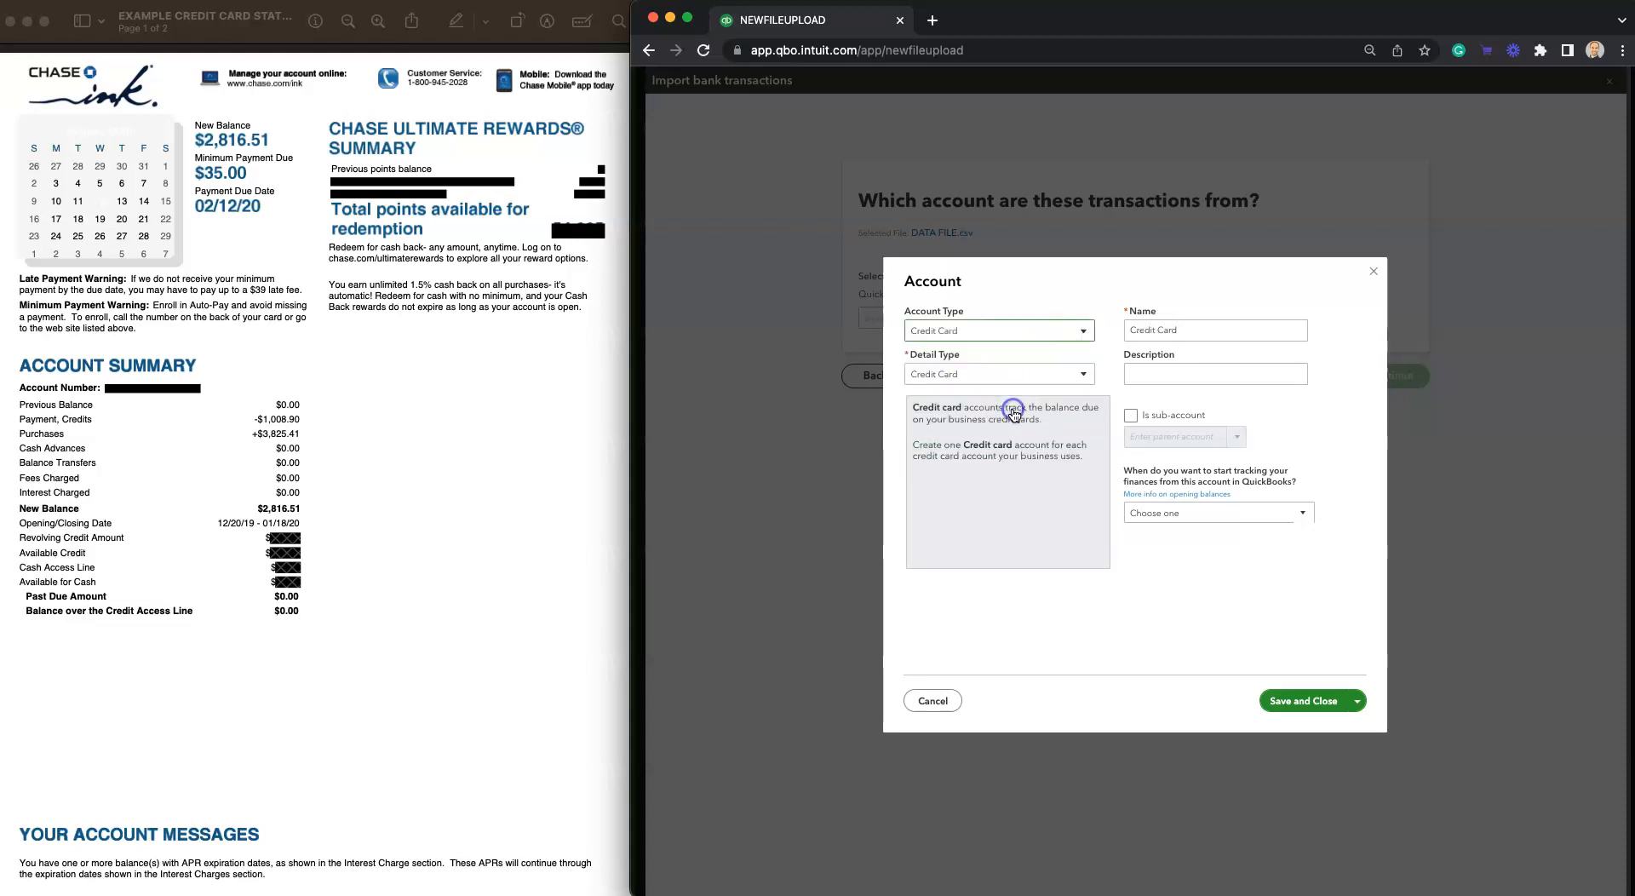
- Try the Other Current Liabilities account type with the Federal Income Tax Payable, Insurance Payable and Line of Credit detail types, and return to Credit Card
{"action": "left_click", "coordinate": [1085, 376]}
{"action": "left_click", "coordinate": [1083, 375]}
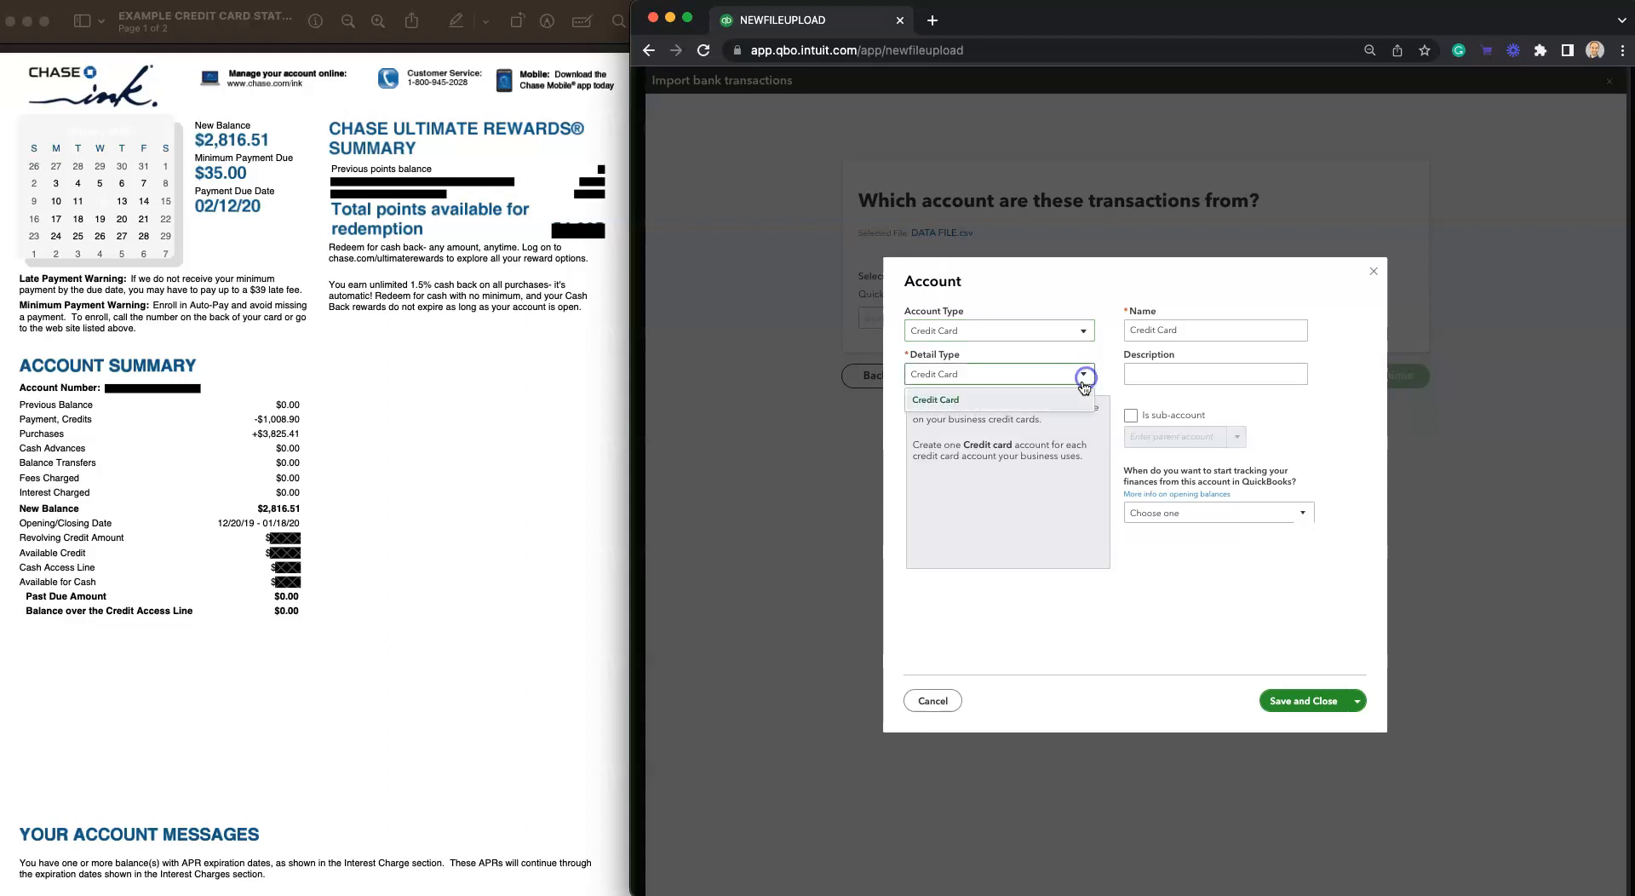
{"action": "left_click", "coordinate": [1084, 332]}
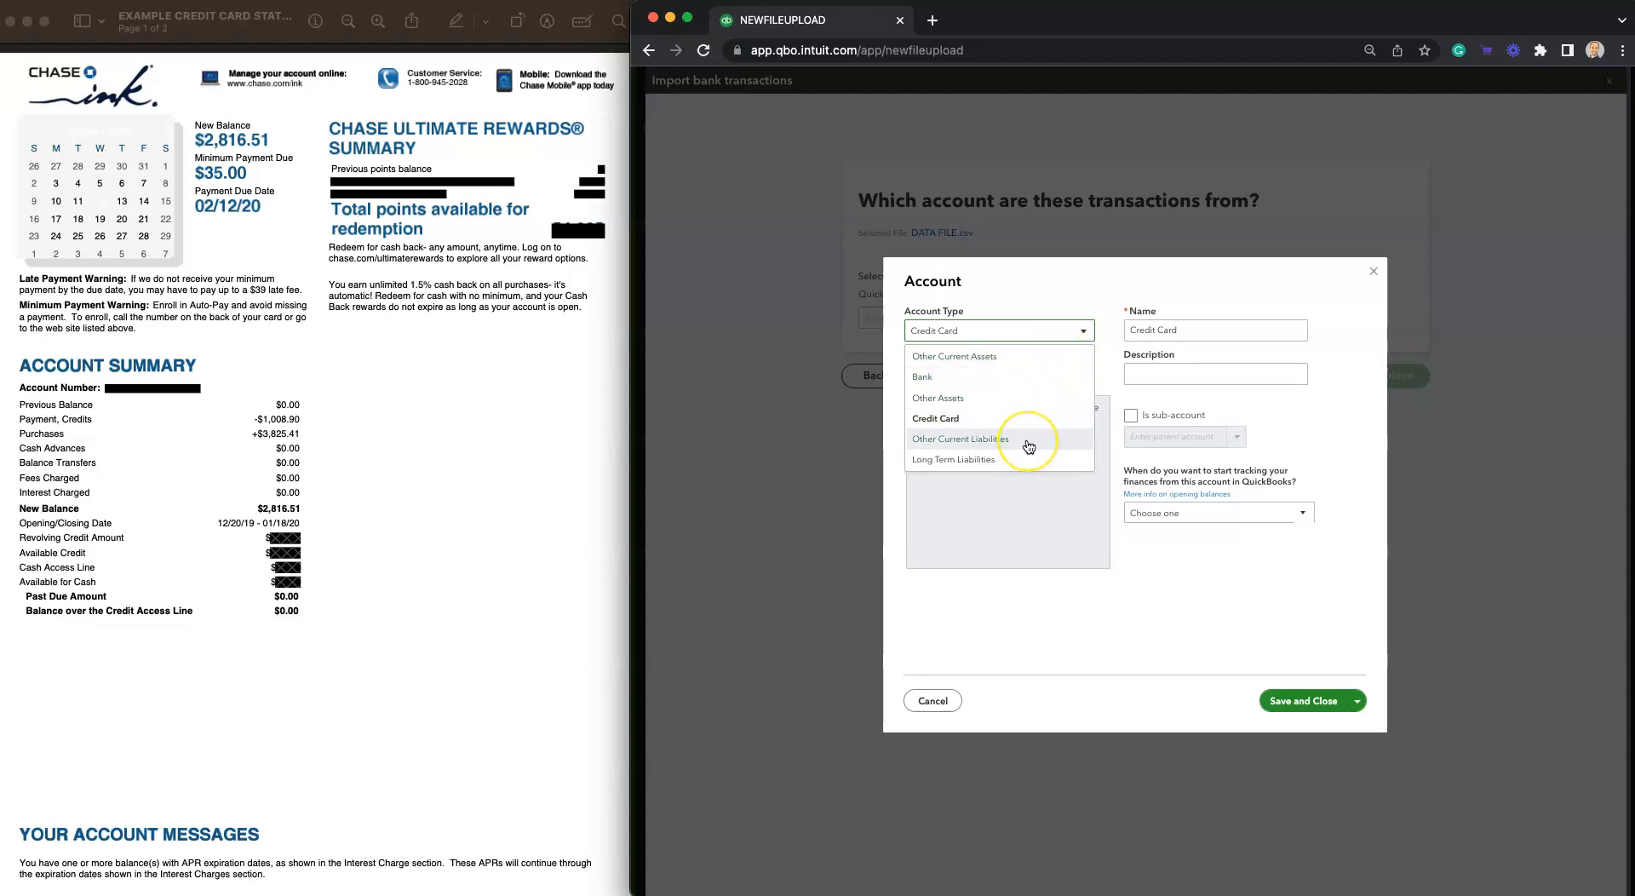
{"action": "left_click", "coordinate": [1028, 442]}
{"action": "left_click", "coordinate": [1060, 373]}
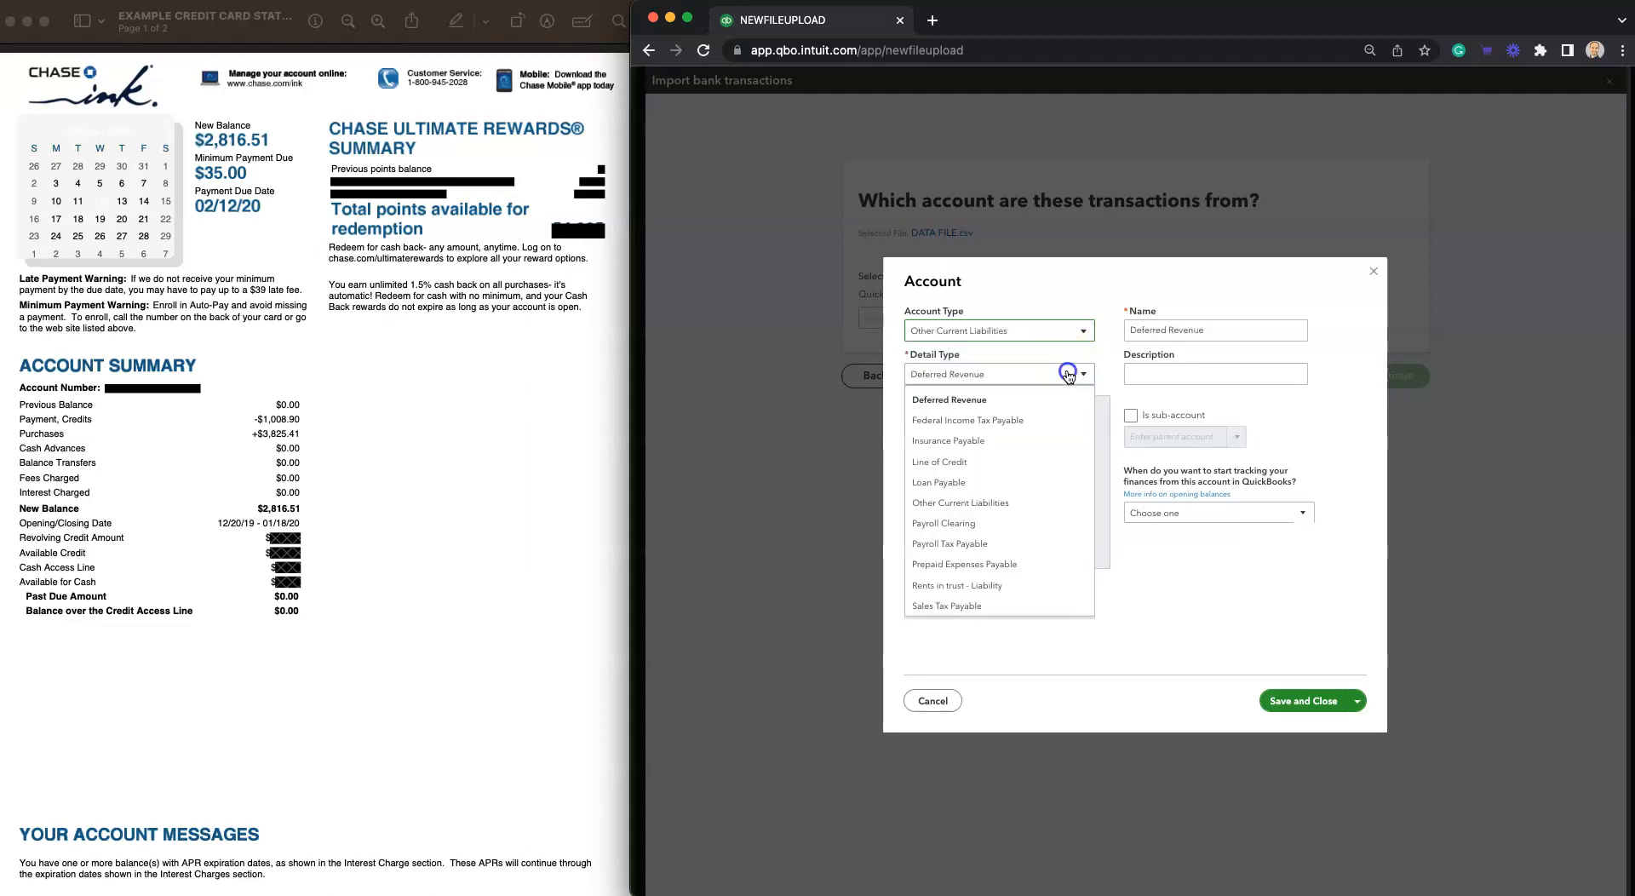
{"action": "left_click", "coordinate": [1043, 416]}
{"action": "left_click", "coordinate": [1072, 374]}
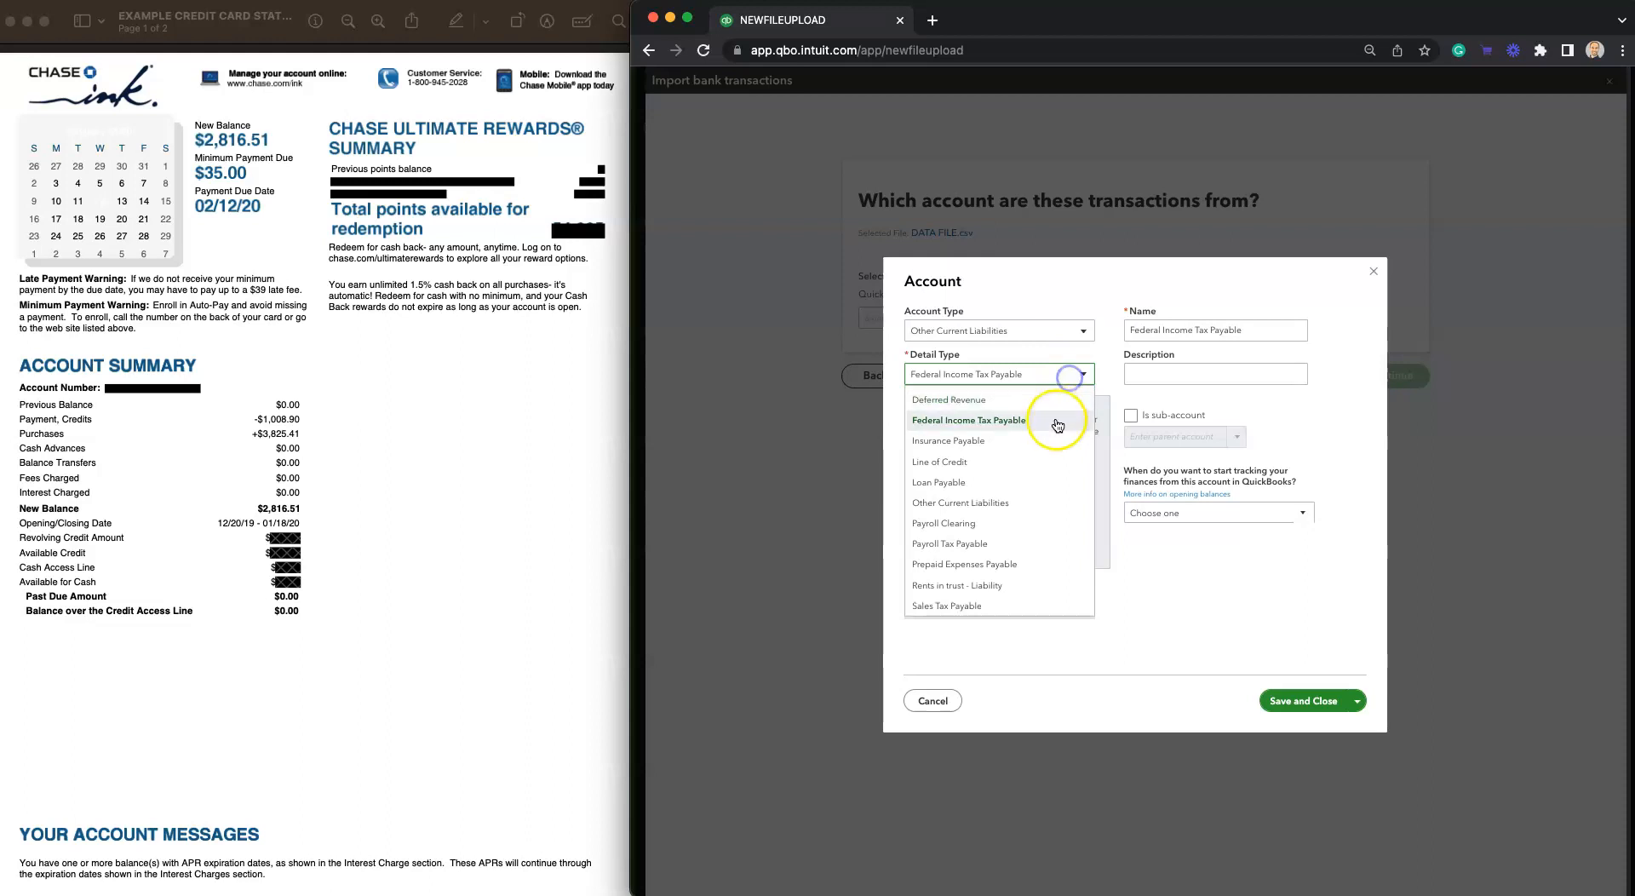
{"action": "left_click", "coordinate": [1053, 433]}
{"action": "left_click", "coordinate": [1065, 373]}
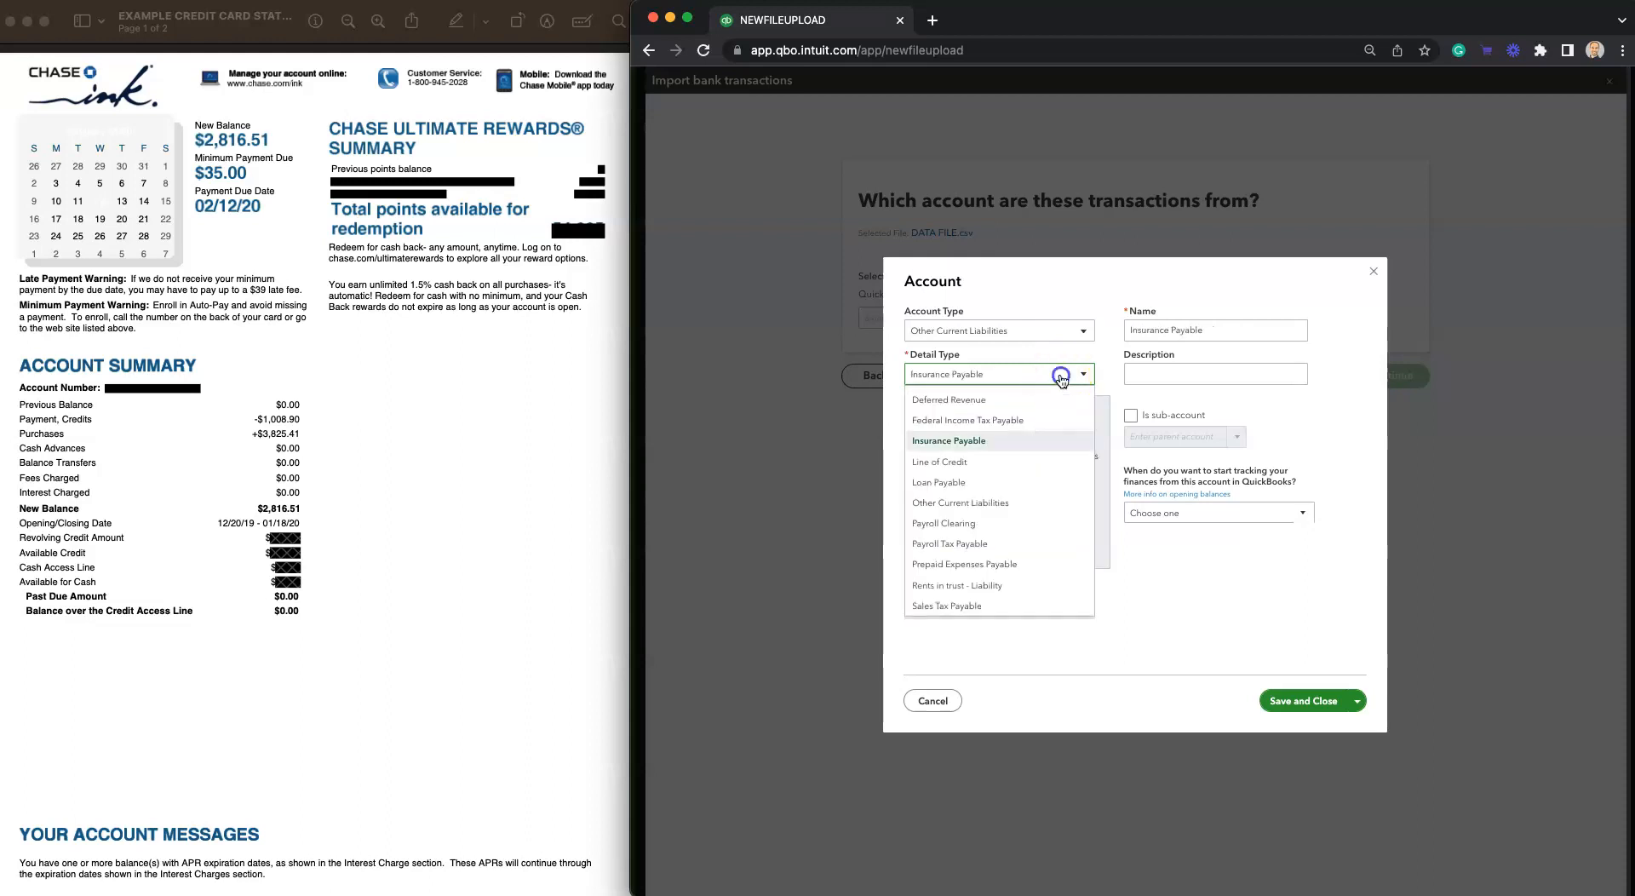
{"action": "left_click", "coordinate": [1048, 448]}
{"action": "left_click", "coordinate": [1083, 331]}
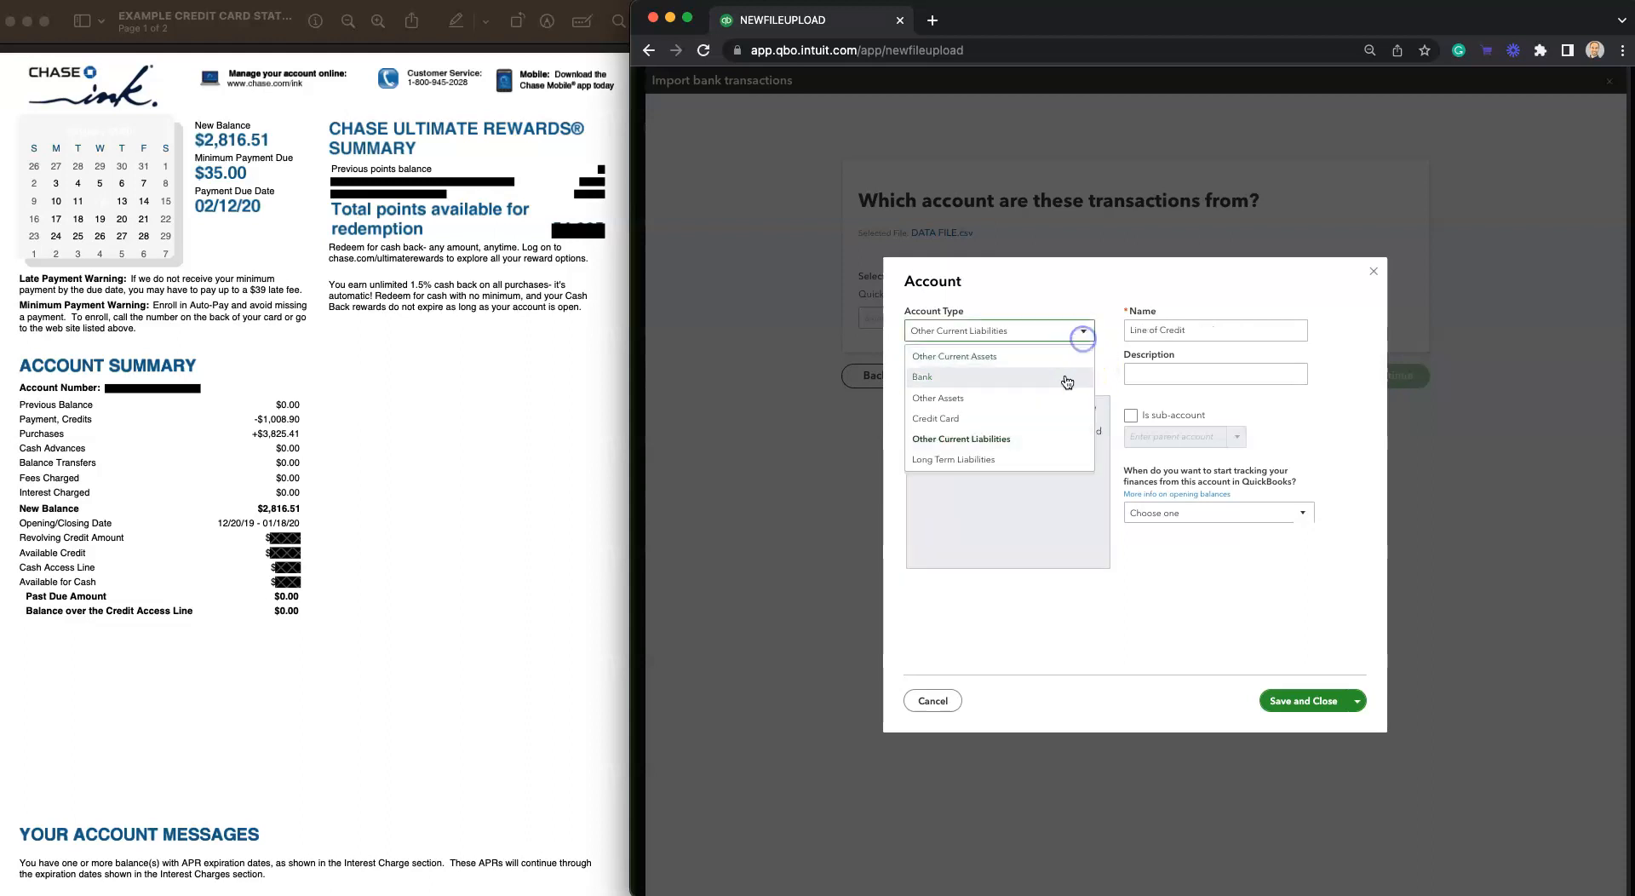
{"action": "left_click", "coordinate": [1048, 417]}
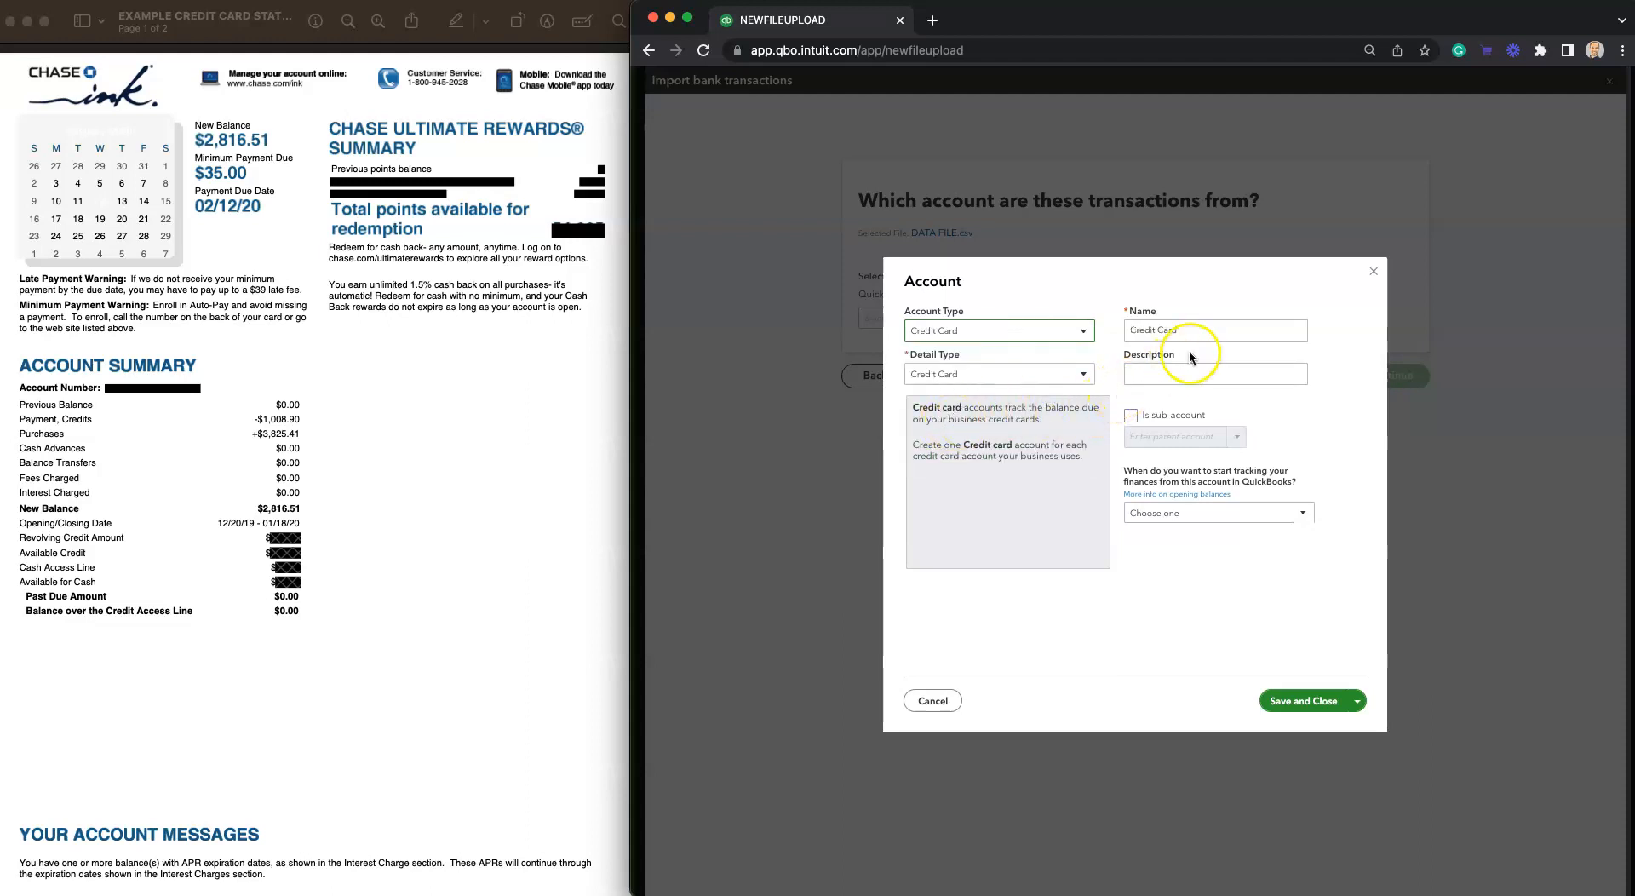
- Add the card's last four digits to the Credit Card account name, save the account and continue the import with it
{"action": "left_click", "coordinate": [1201, 326]}
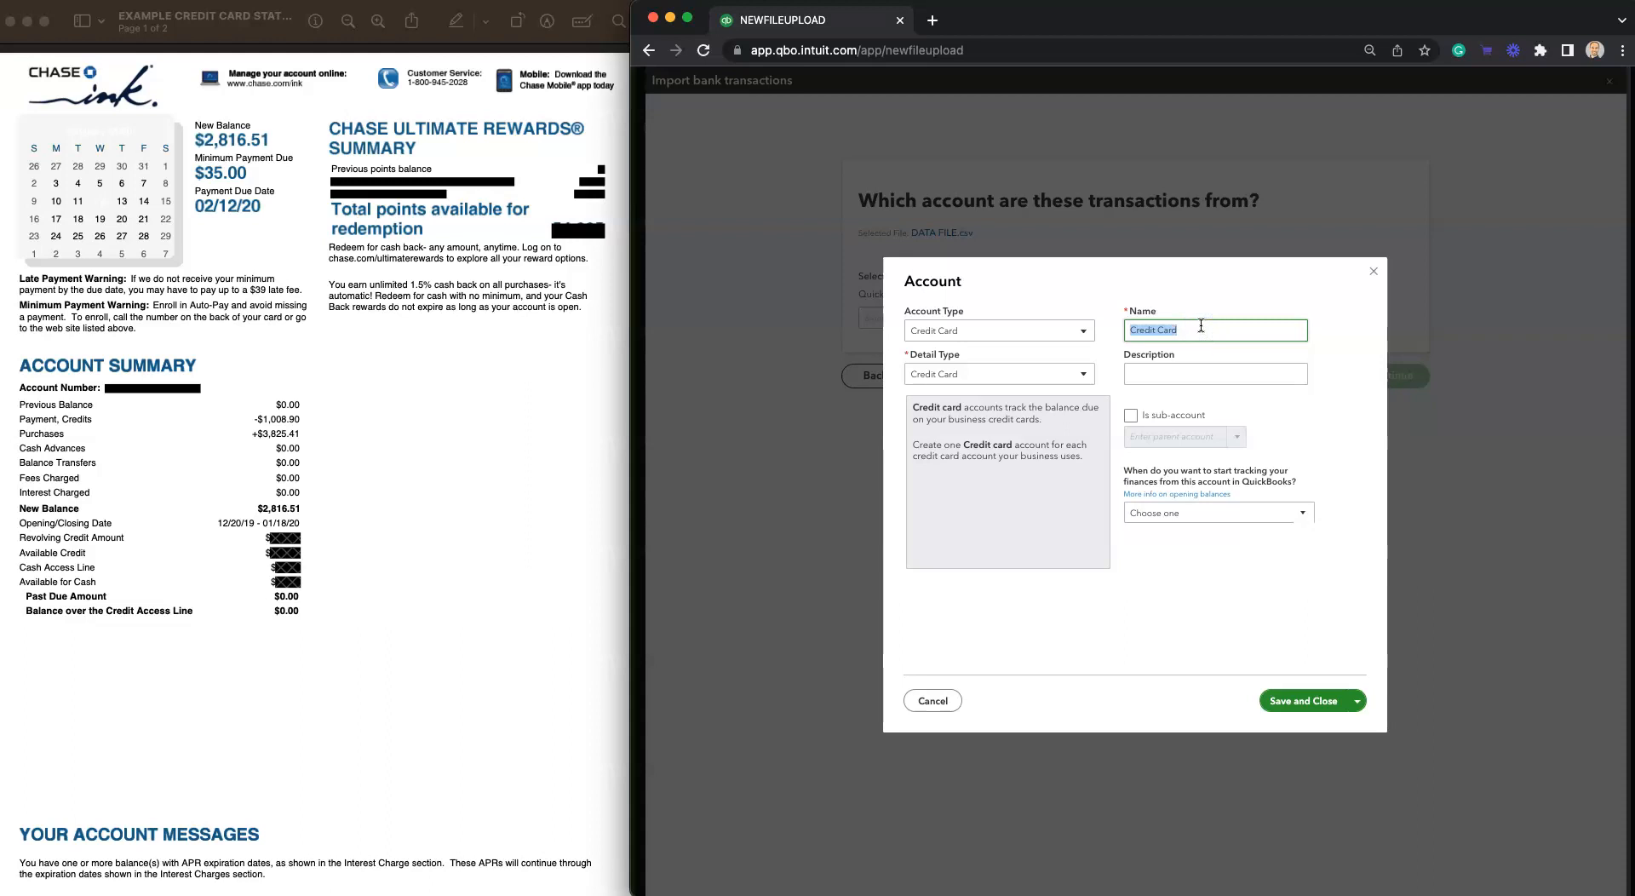
{"action": "left_click", "coordinate": [1201, 325]}
{"action": "type", "text": "1234"}
{"action": "left_click", "coordinate": [1224, 331]}
{"action": "left_click", "coordinate": [1305, 704]}
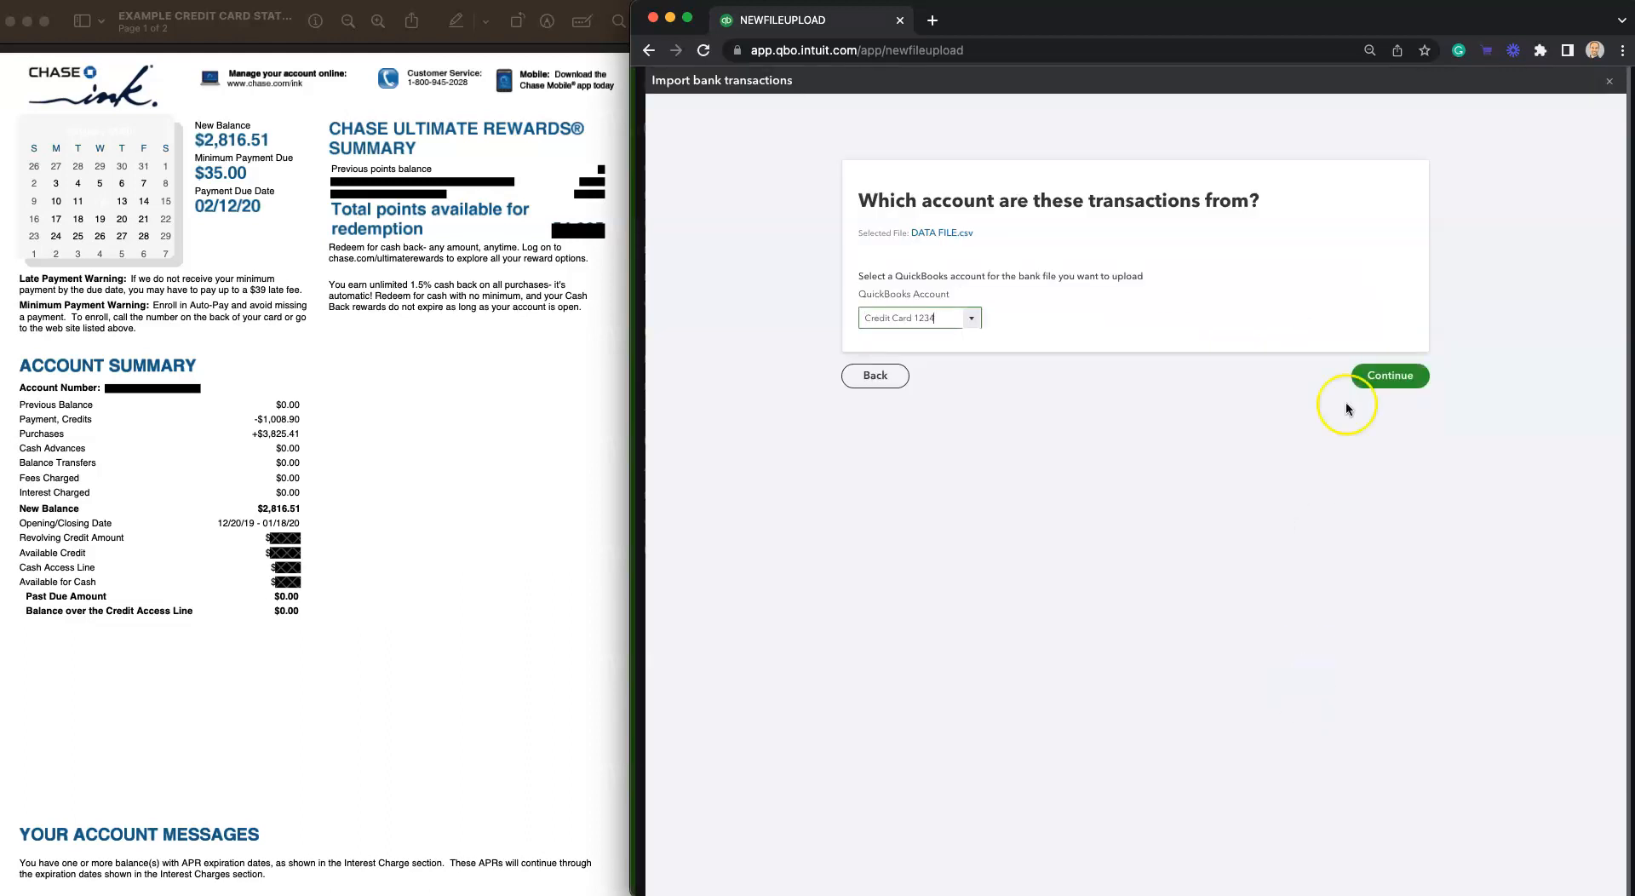
{"action": "left_click", "coordinate": [1399, 378]}
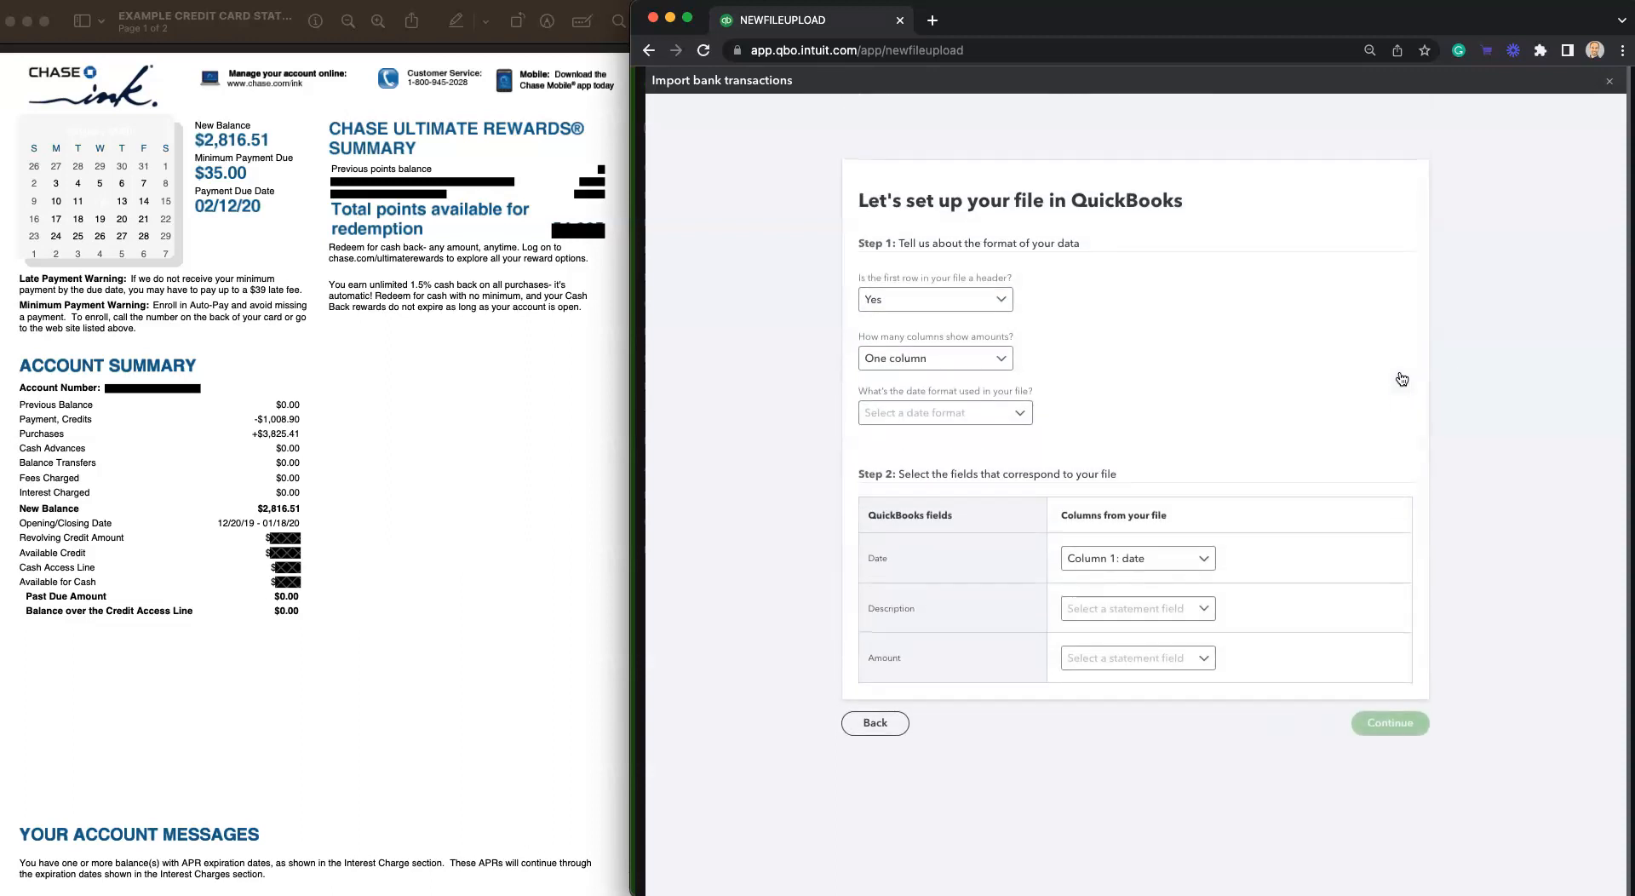
- Describe the file format with a header in the first row, amounts in two columns and MM/dd/yyyy dates
{"action": "left_click", "coordinate": [1026, 300]}
{"action": "left_click", "coordinate": [998, 345]}
{"action": "left_click", "coordinate": [1003, 361]}
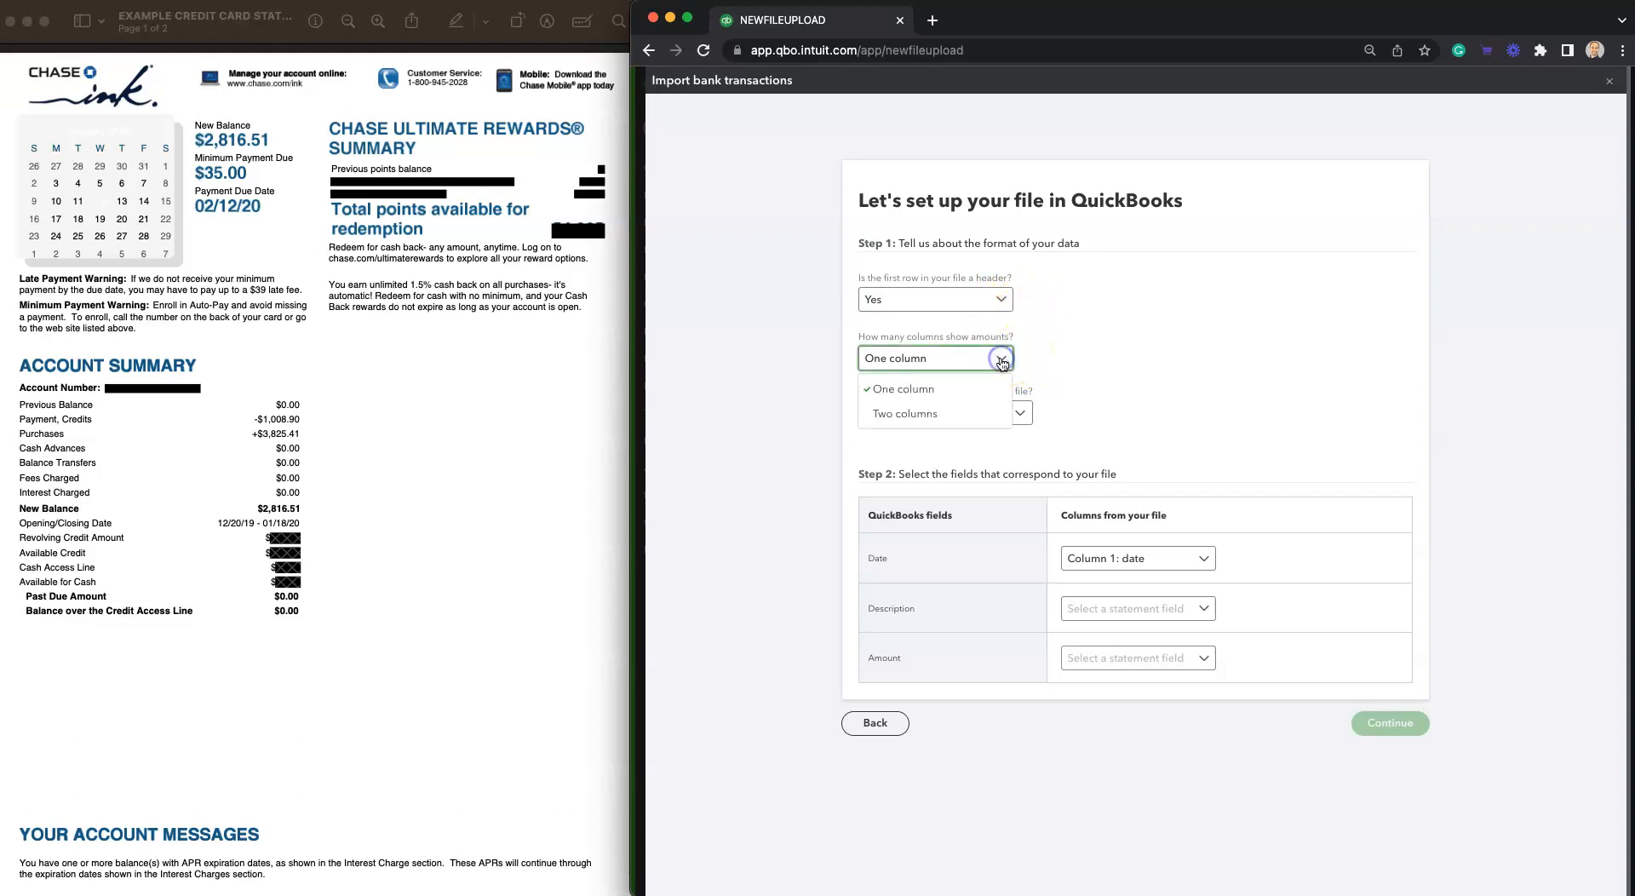
{"action": "left_click", "coordinate": [992, 409]}
{"action": "left_click", "coordinate": [1075, 383]}
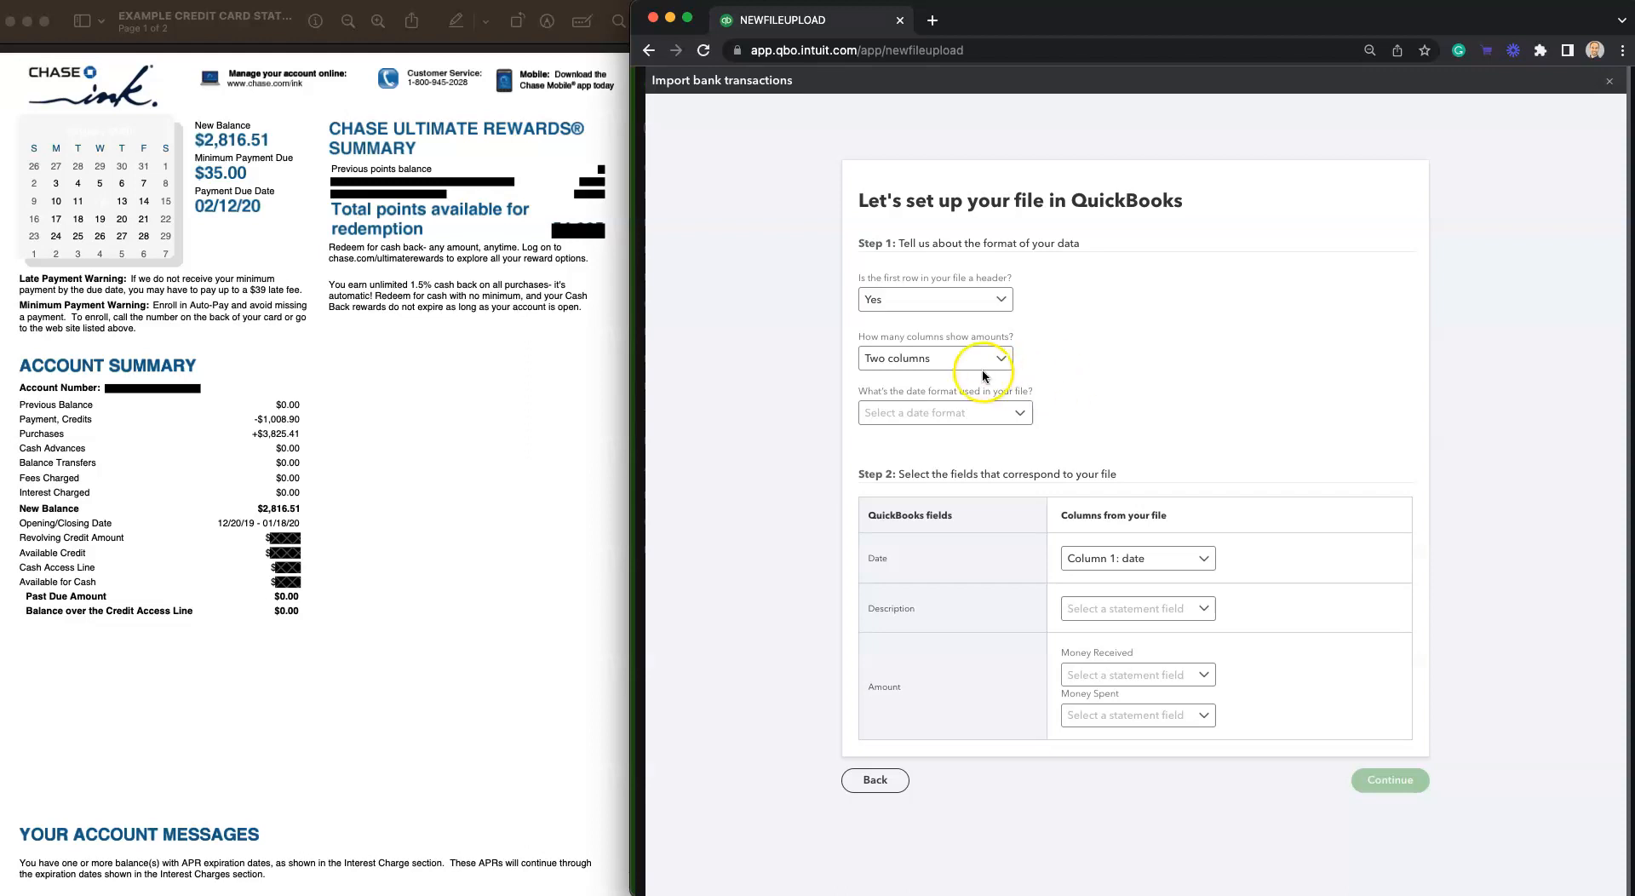
{"action": "left_click", "coordinate": [1022, 418]}
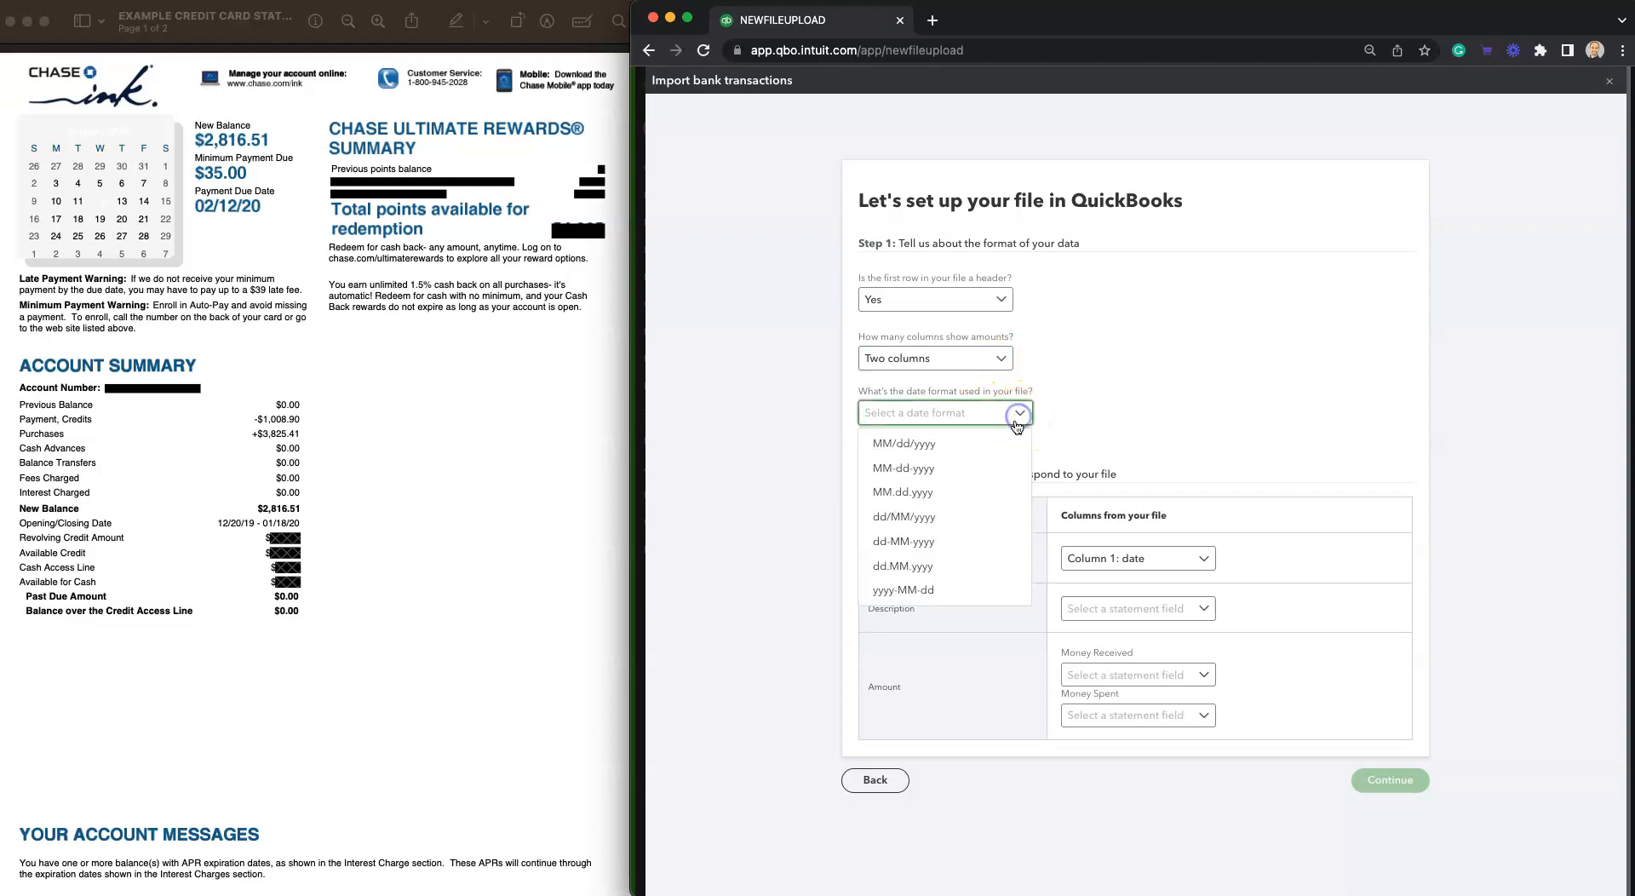
{"action": "left_click", "coordinate": [997, 445]}
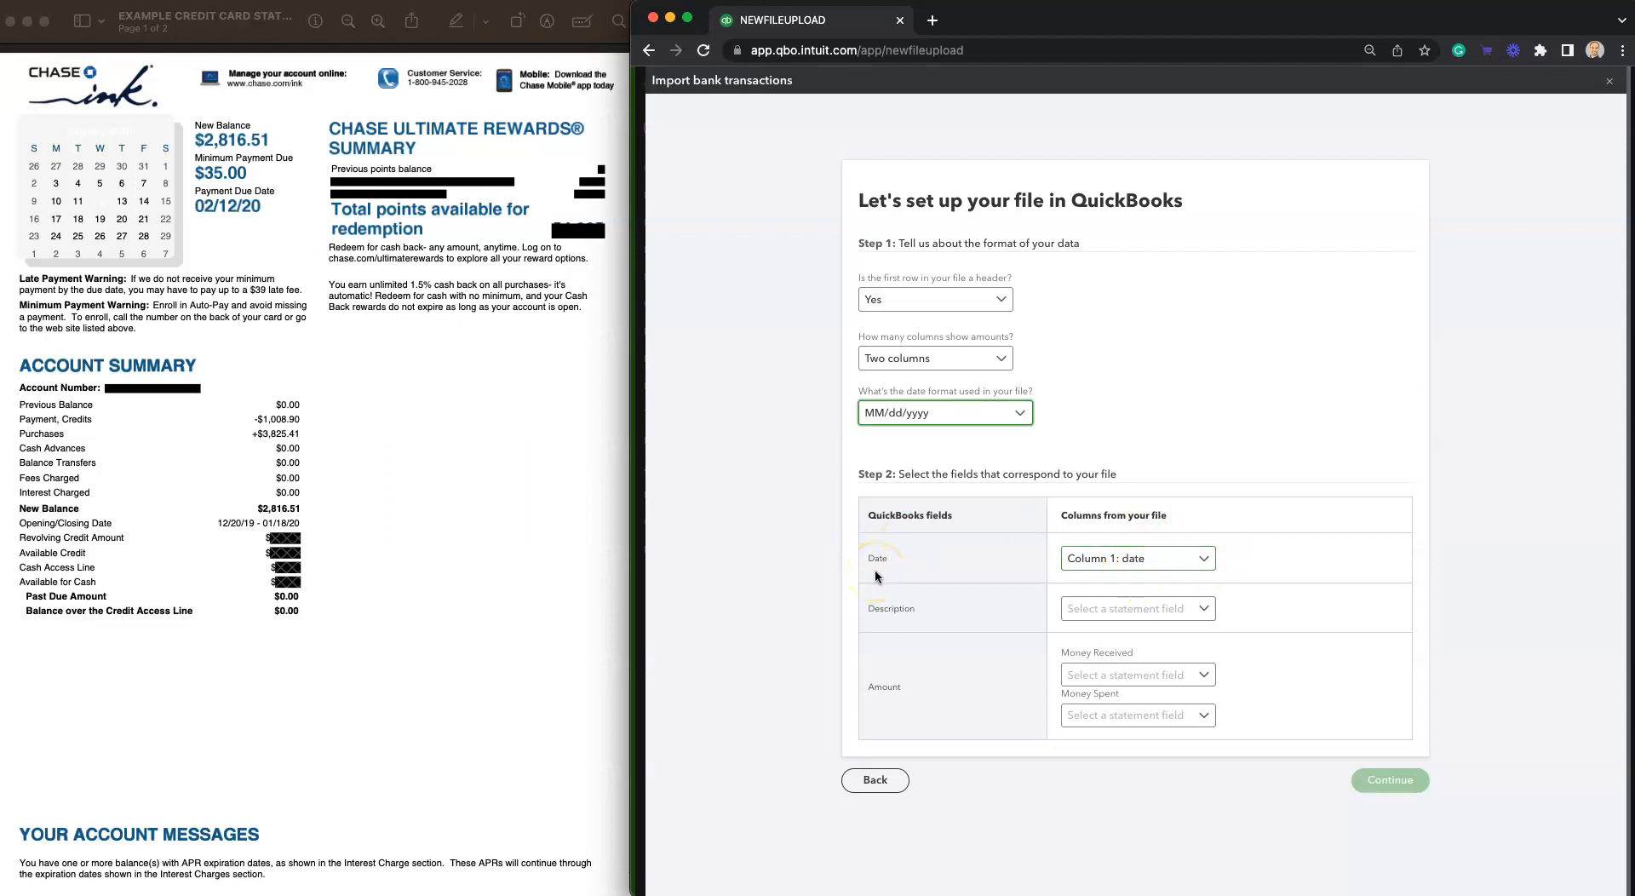
- Map Description to Column 2: des, Money Received to Column 4: IN and Money Spent to Column 3: out, and continue
{"action": "left_click", "coordinate": [1210, 608]}
{"action": "left_click", "coordinate": [1189, 662]}
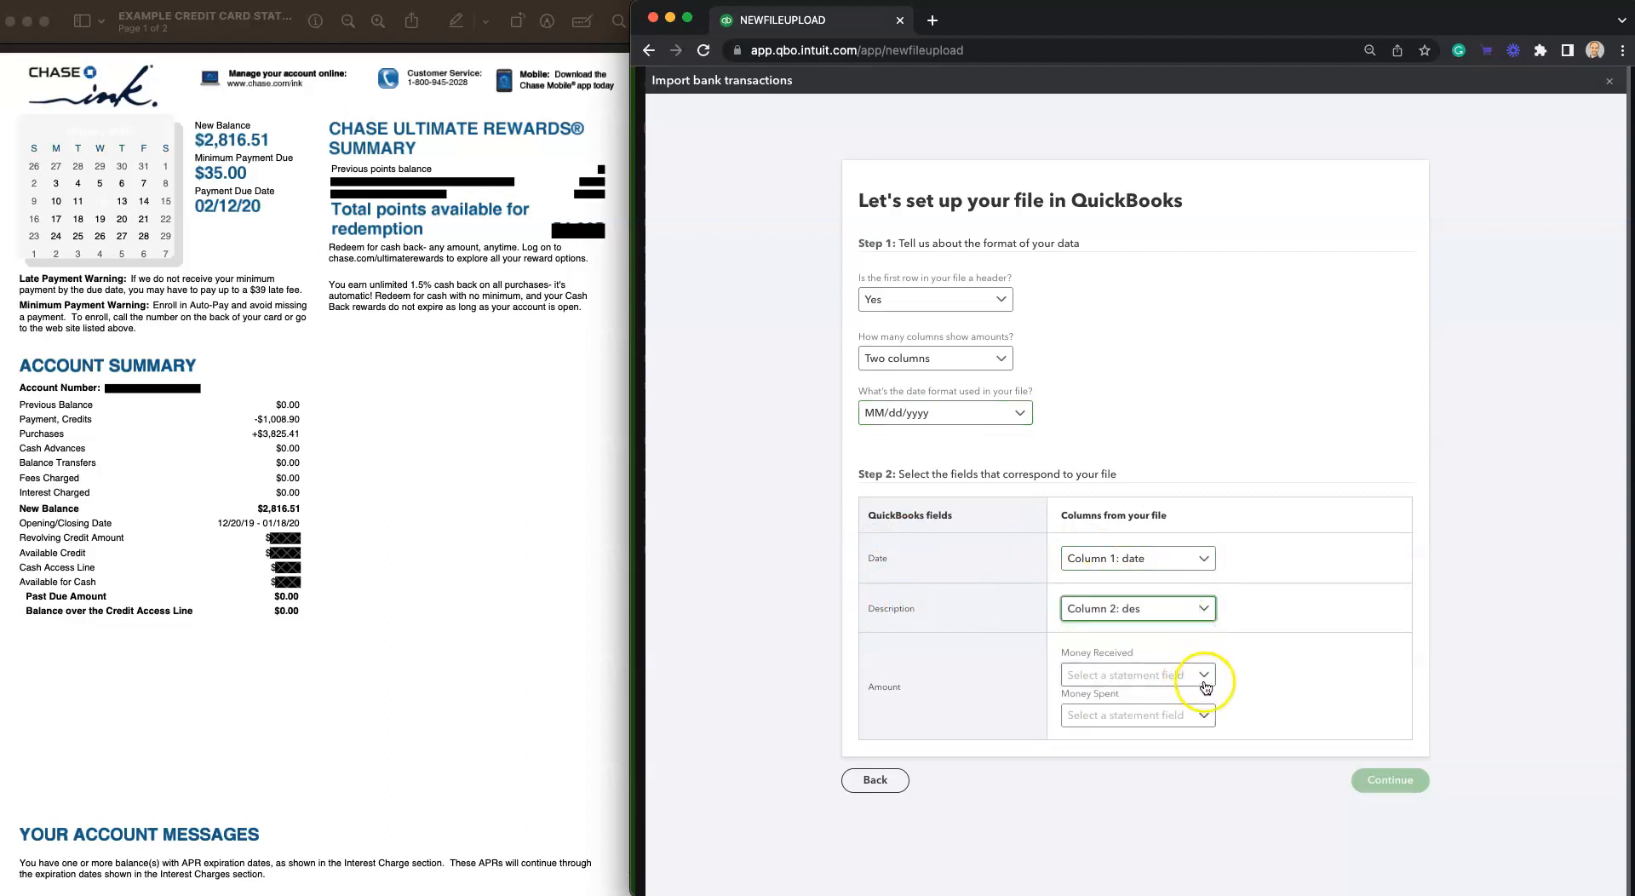
{"action": "left_click", "coordinate": [1202, 674]}
{"action": "left_click", "coordinate": [1167, 778]}
{"action": "left_click", "coordinate": [1175, 715]}
{"action": "left_click", "coordinate": [1165, 795]}
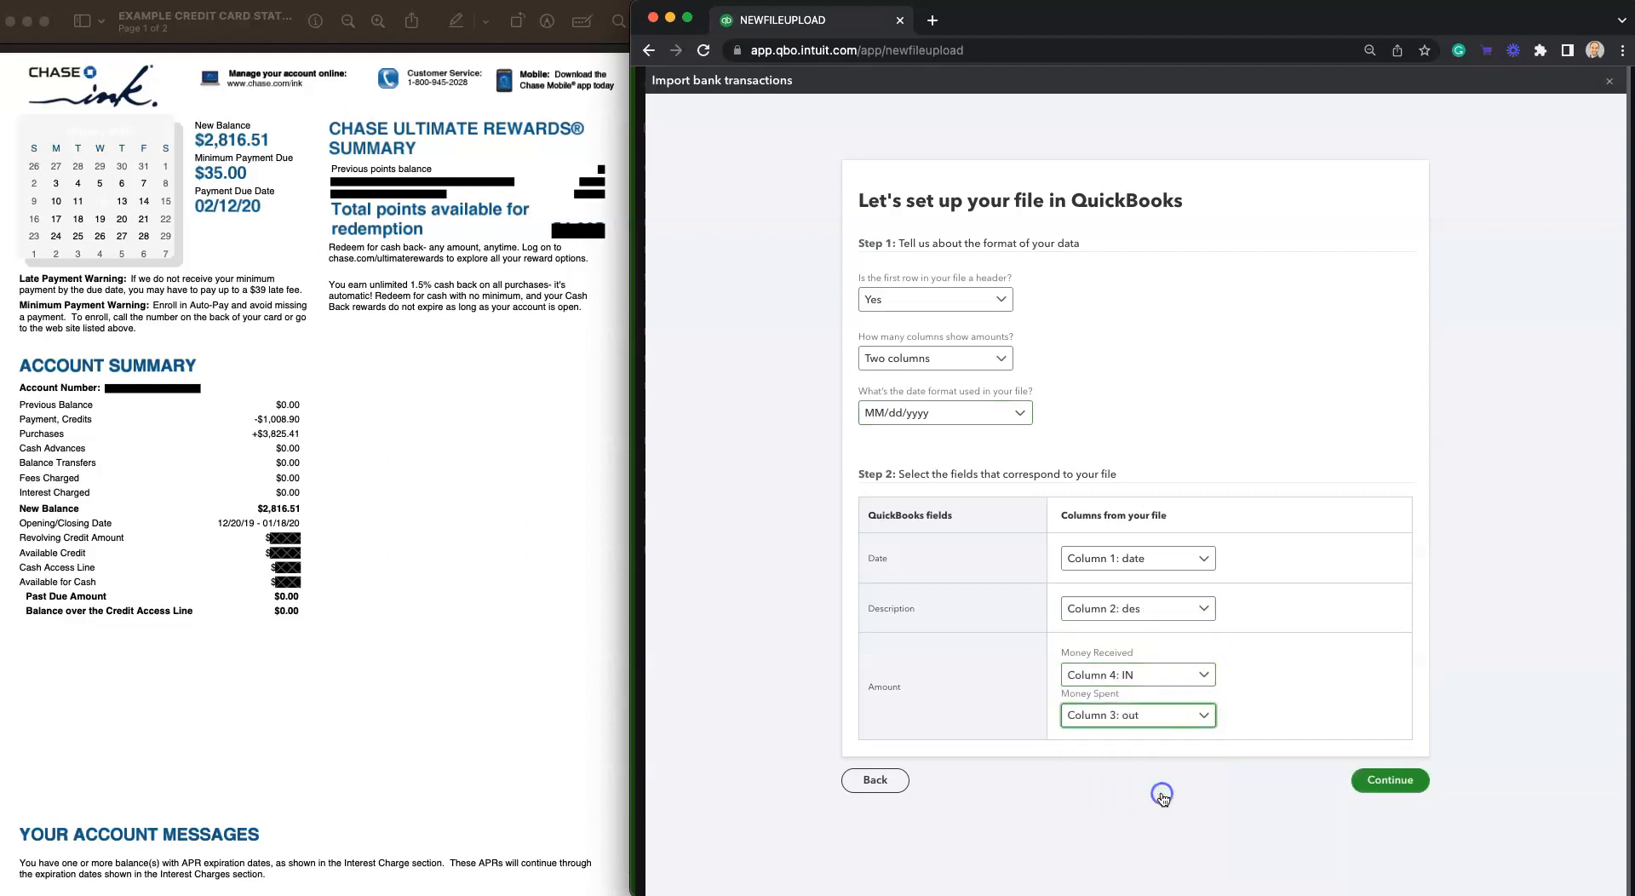
{"action": "left_click", "coordinate": [1390, 780]}
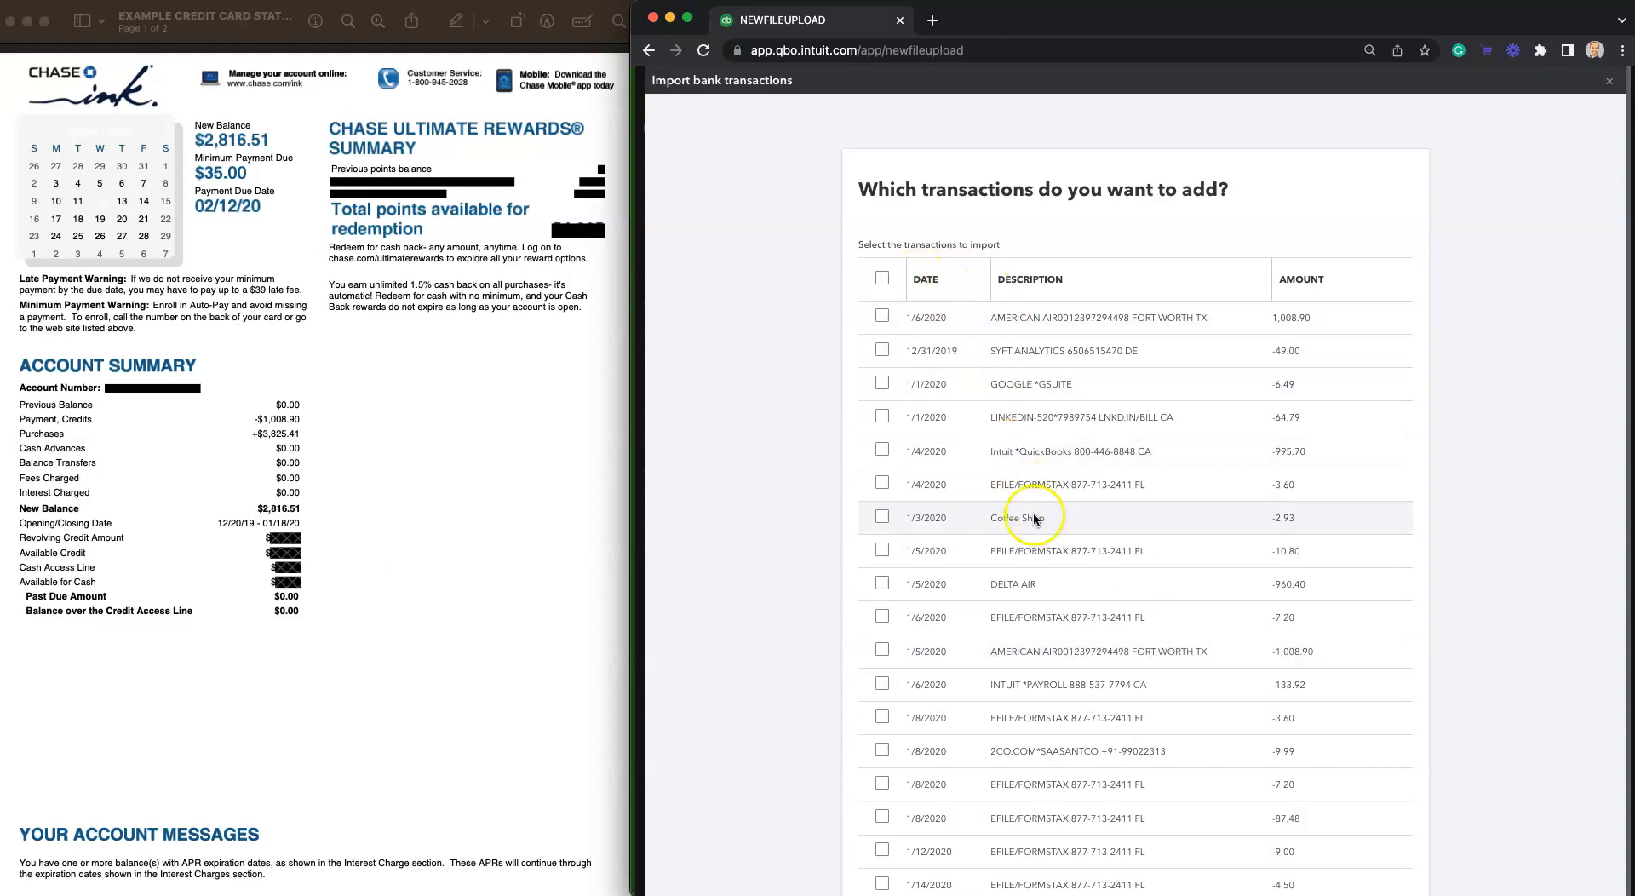
- Select all listed transactions for import, continue and finish the completed import
{"action": "scroll", "coordinate": [965, 643], "scroll_direction": "down", "scroll_amount": 5}
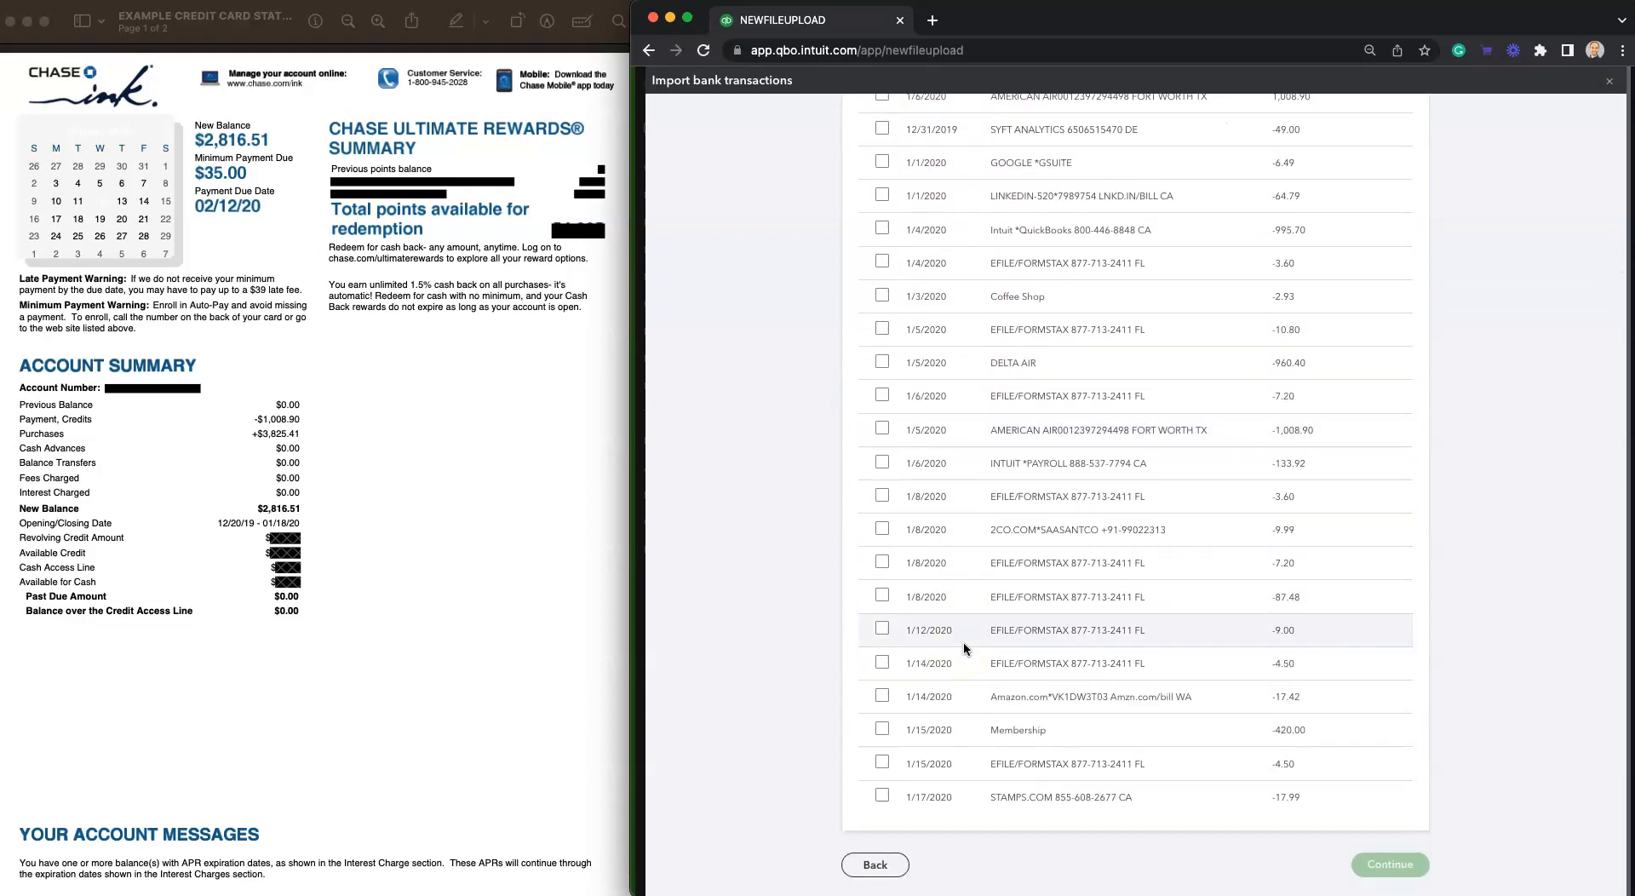
{"action": "scroll", "coordinate": [964, 641], "scroll_direction": "up", "scroll_amount": 5}
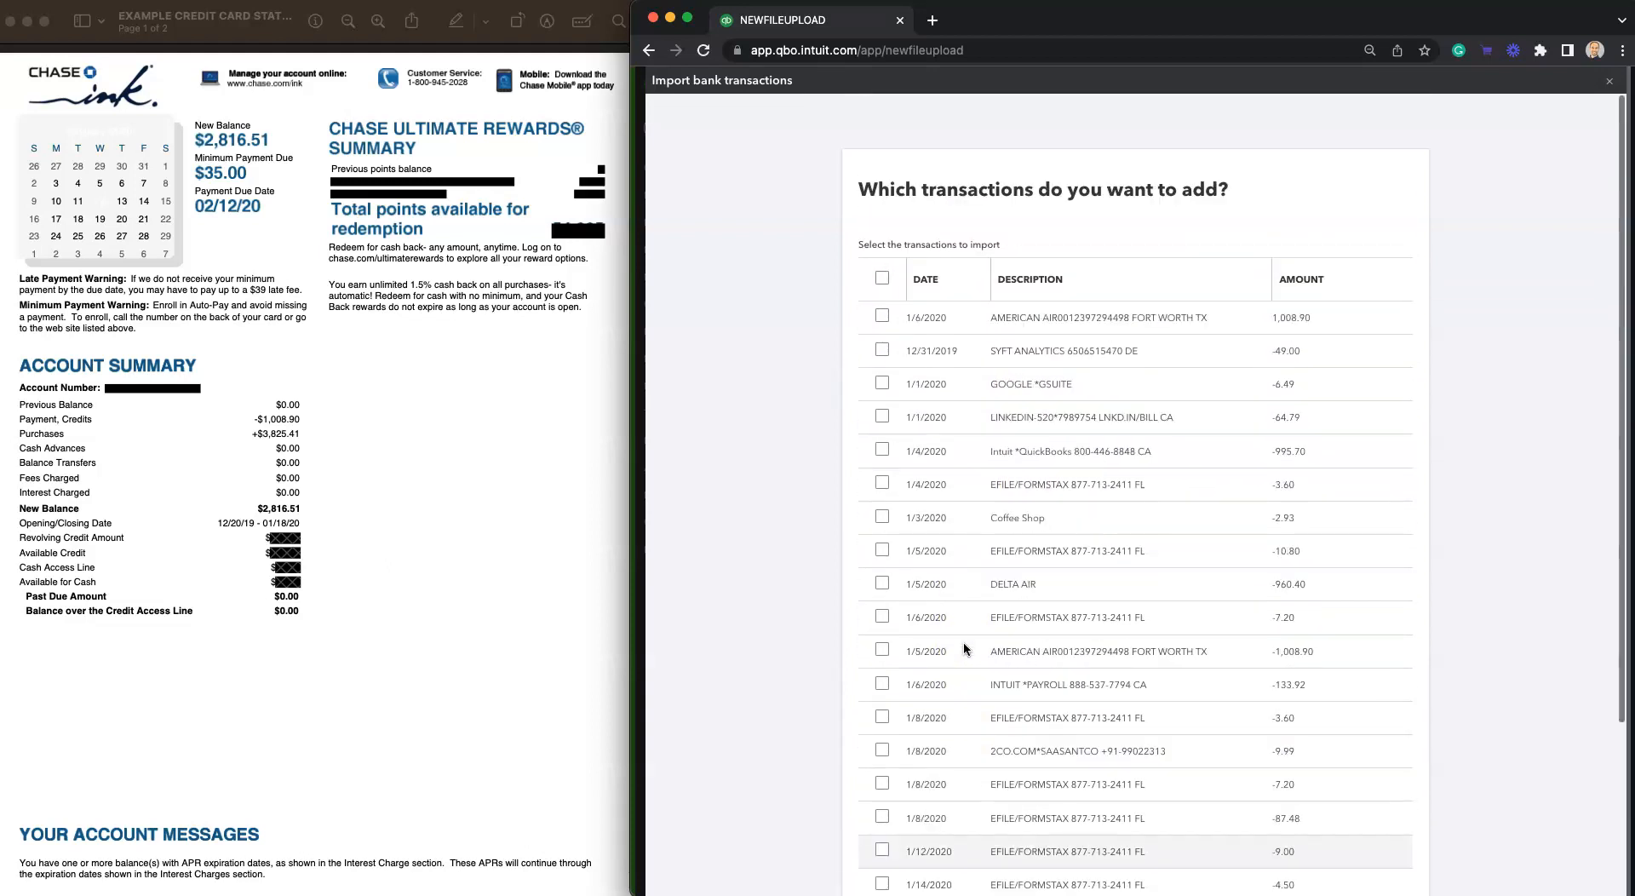
{"action": "left_click", "coordinate": [884, 279]}
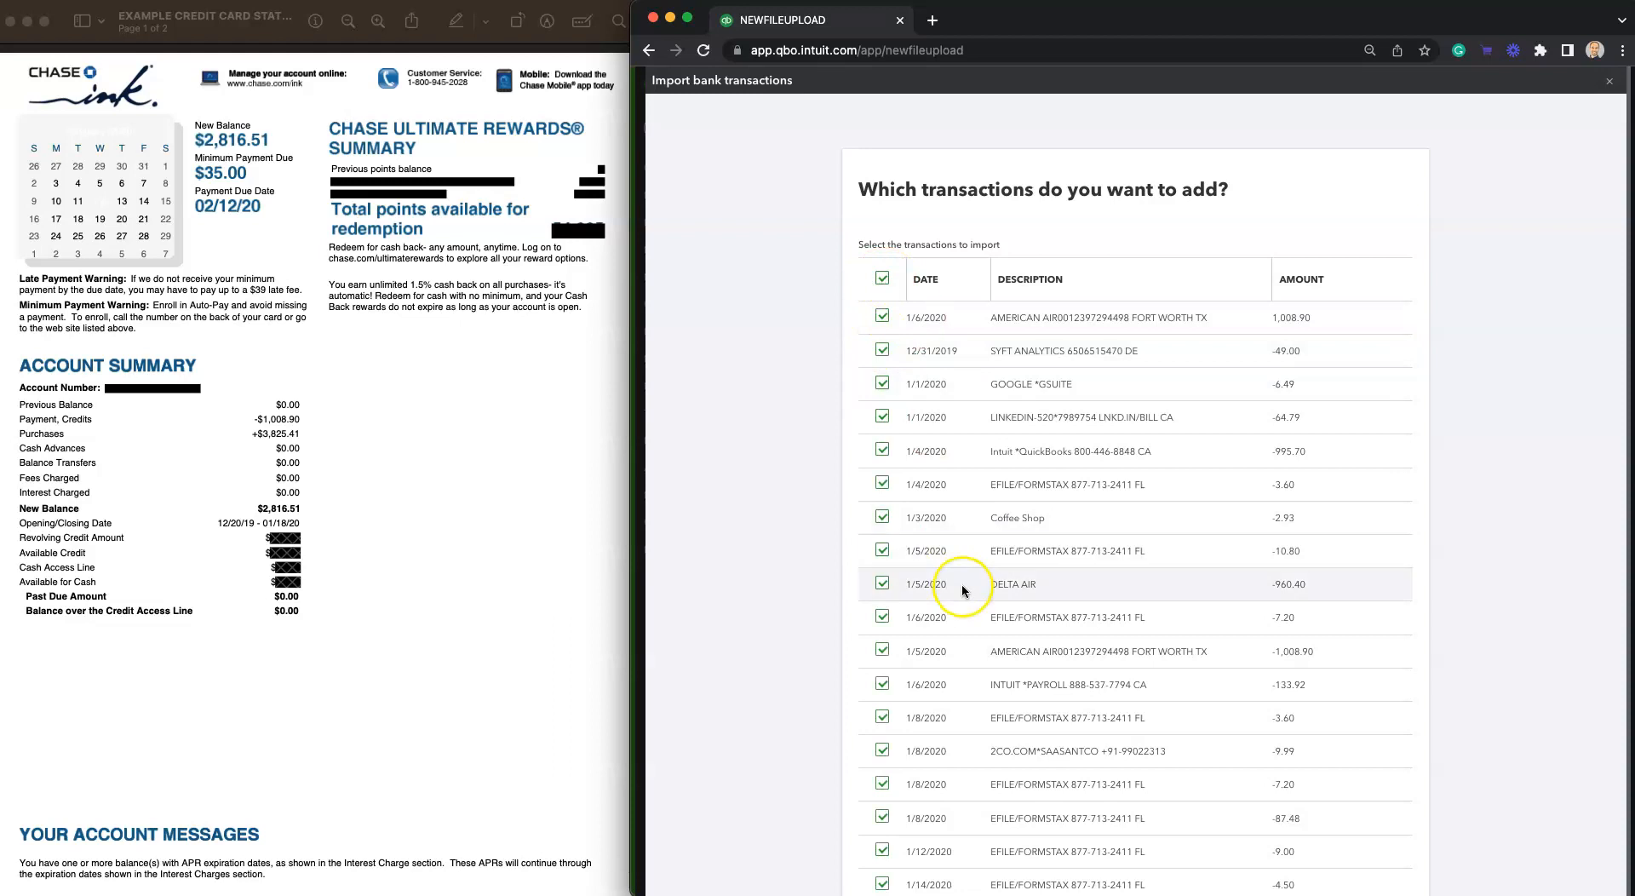
{"action": "scroll", "coordinate": [964, 590], "scroll_direction": "down", "scroll_amount": 3}
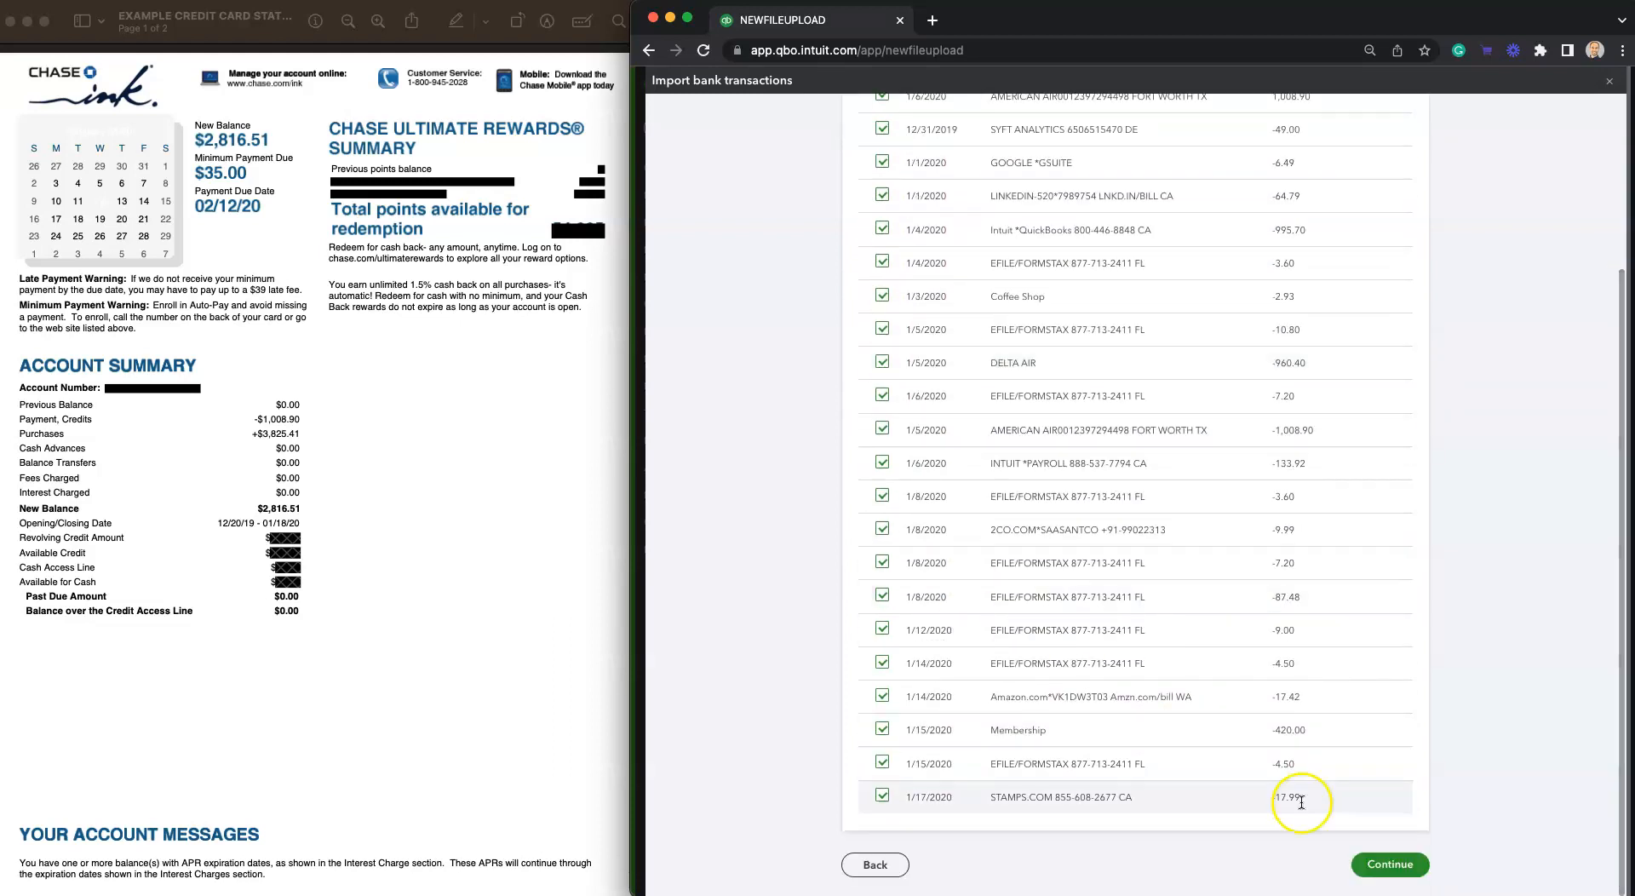
{"action": "left_click", "coordinate": [1407, 865]}
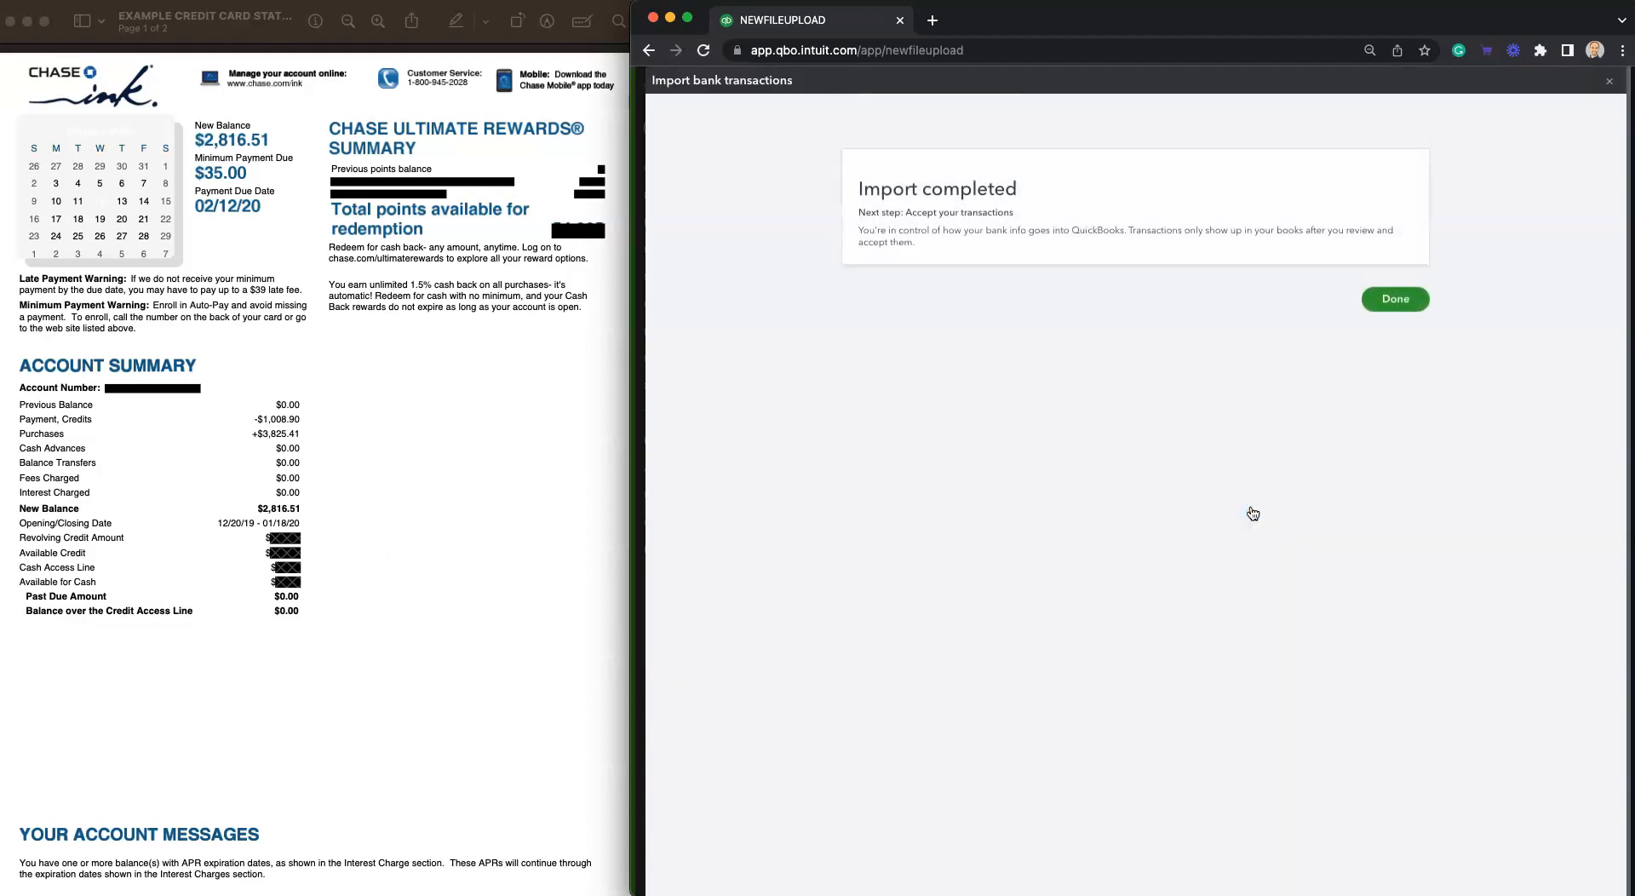
{"action": "left_click", "coordinate": [1406, 300]}
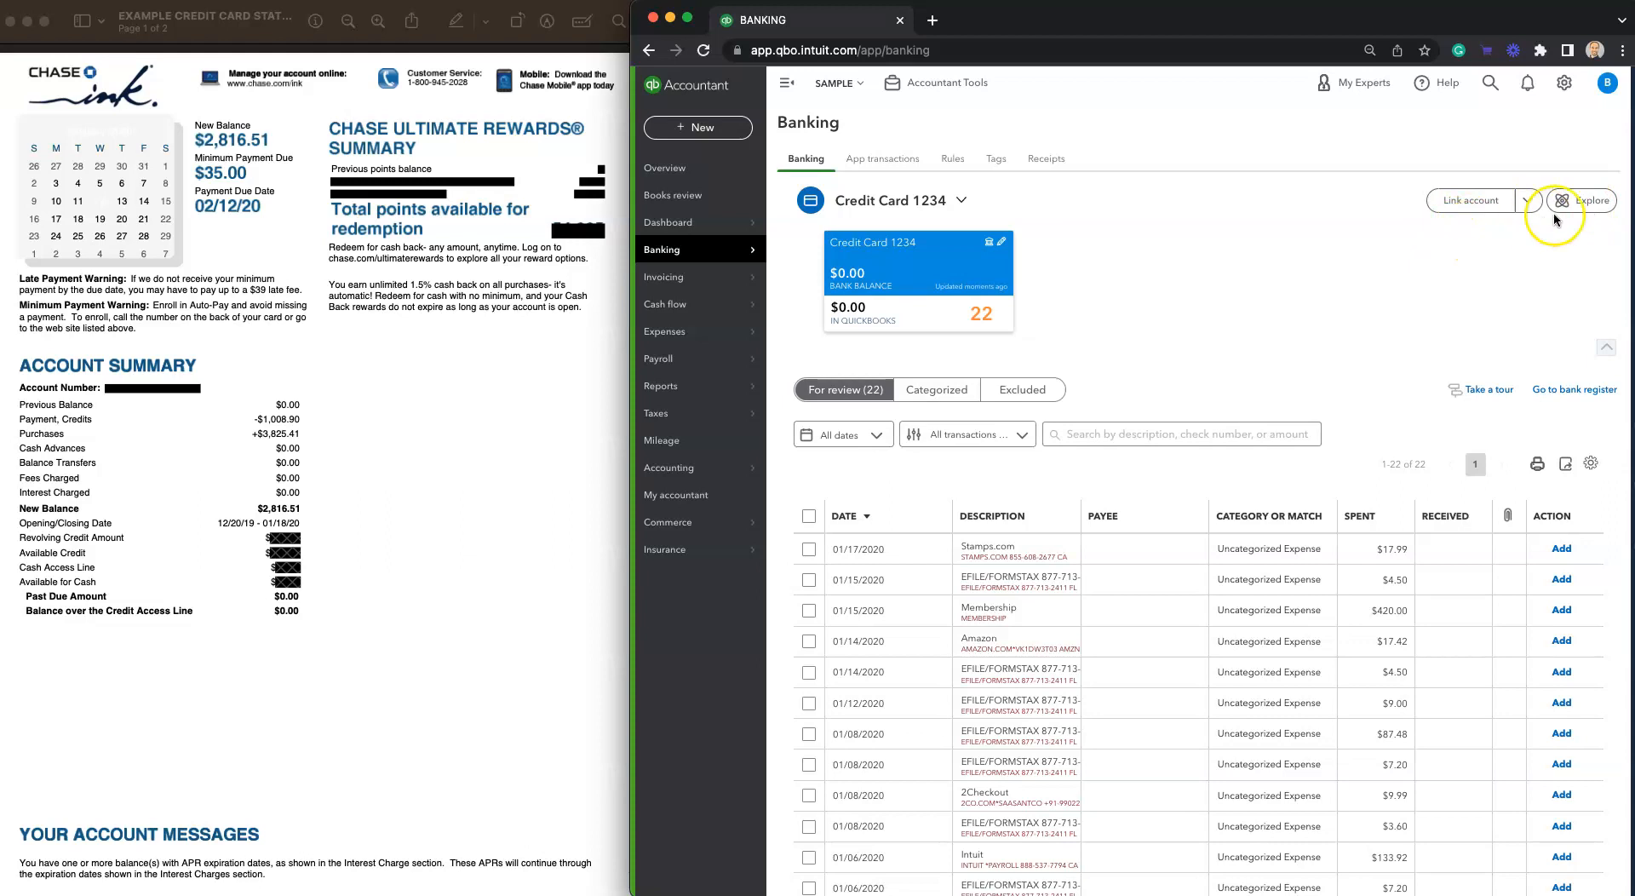
- View the bank connection page and the file upload page, closing each to return to Banking
{"action": "left_click", "coordinate": [1465, 201]}
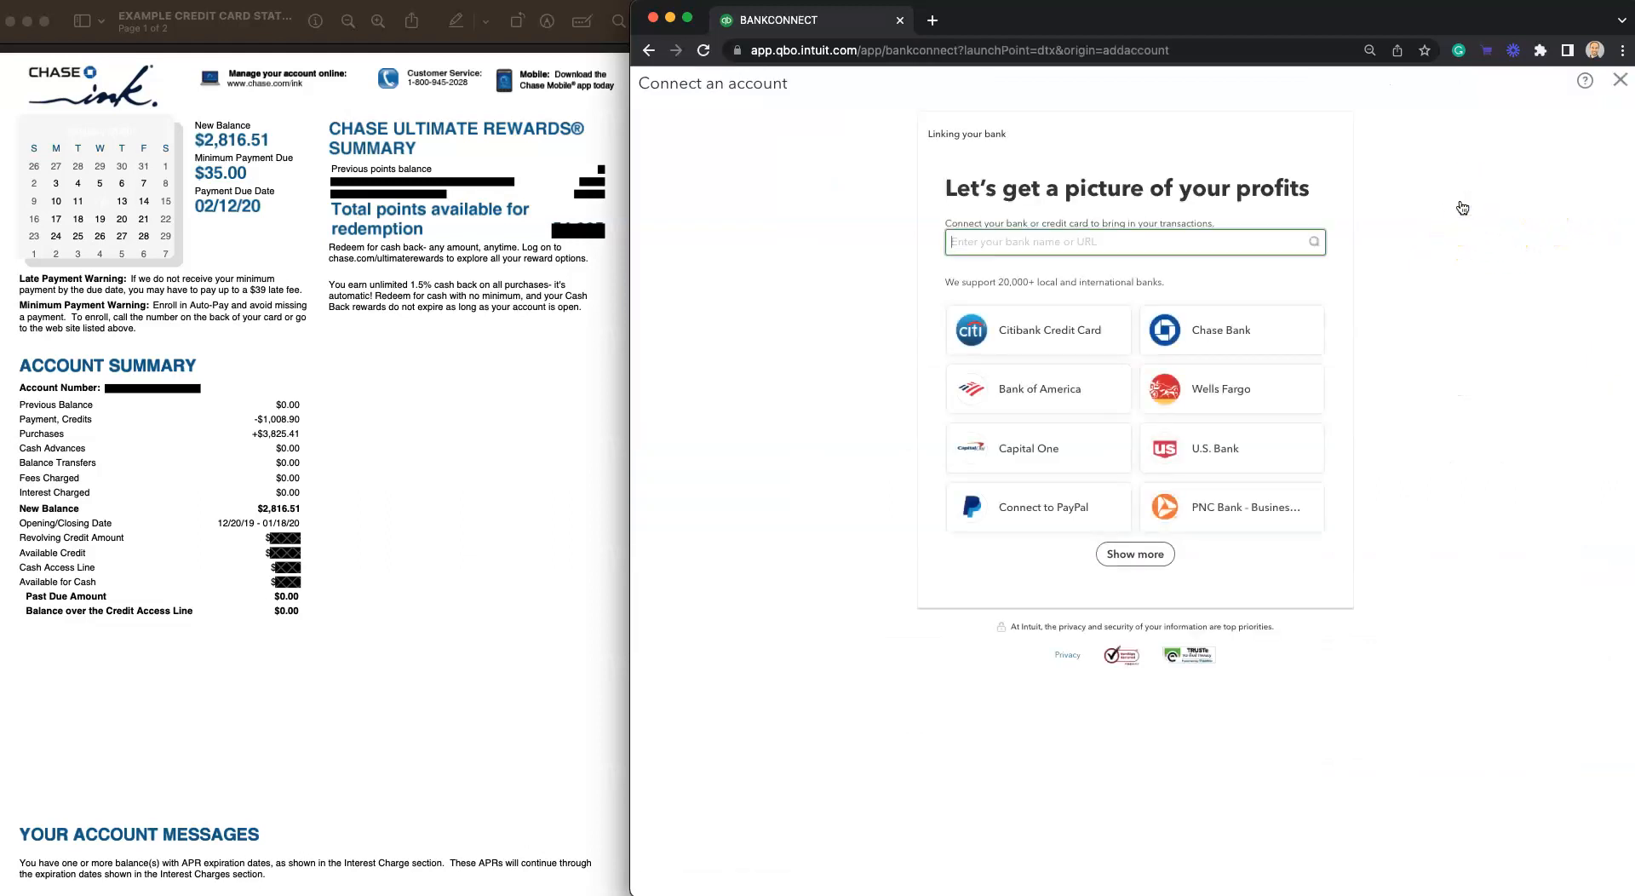
{"action": "left_click", "coordinate": [1619, 81]}
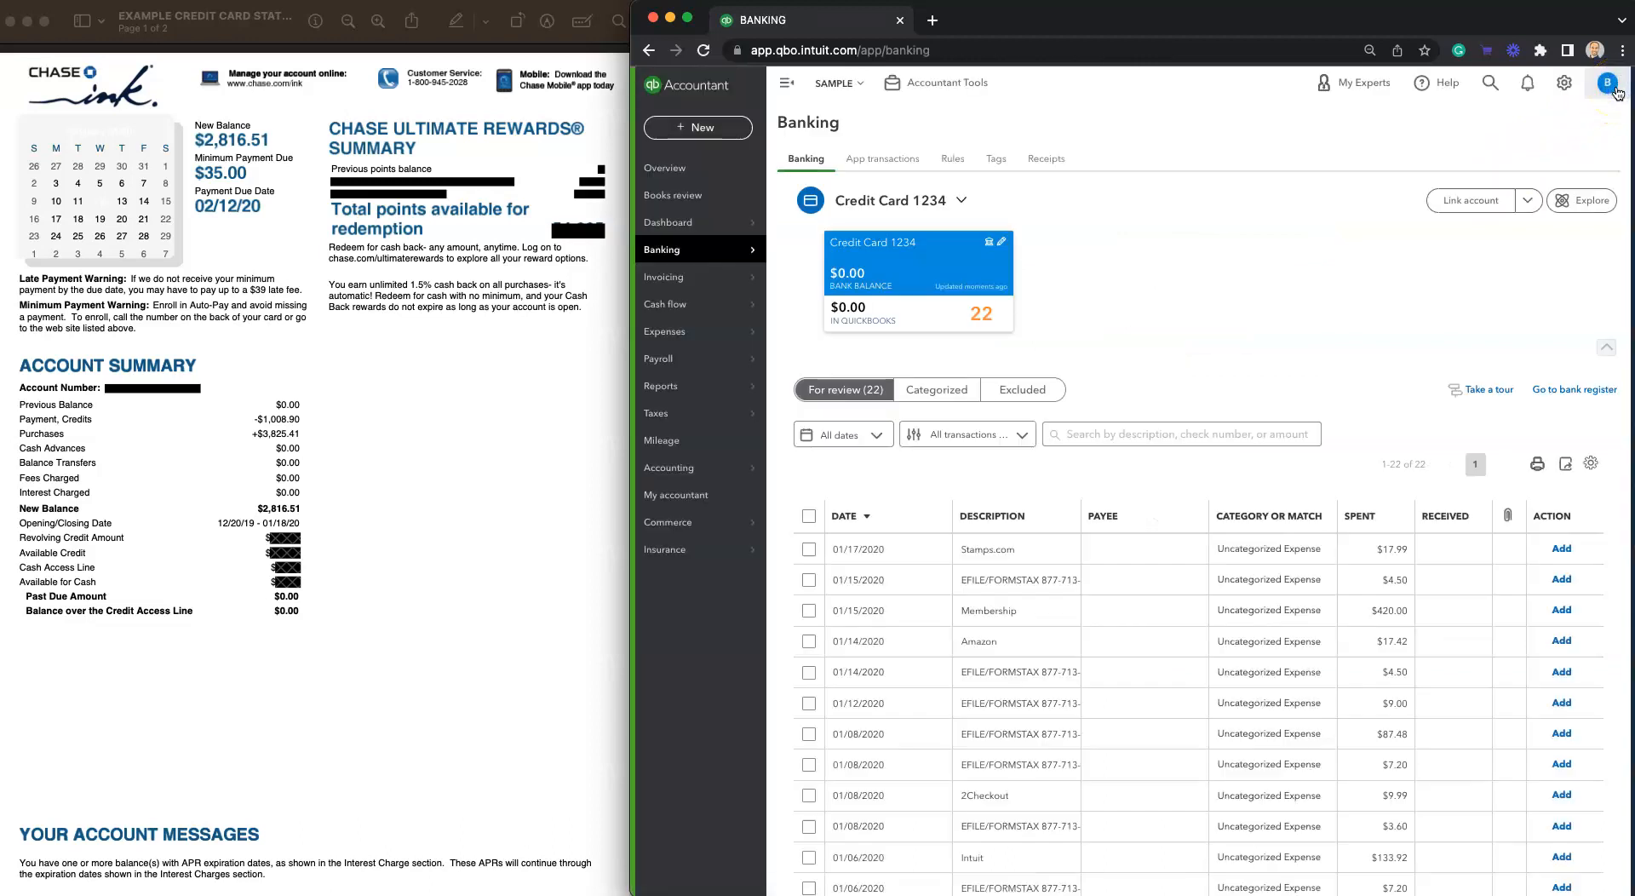
{"action": "left_click", "coordinate": [1530, 204]}
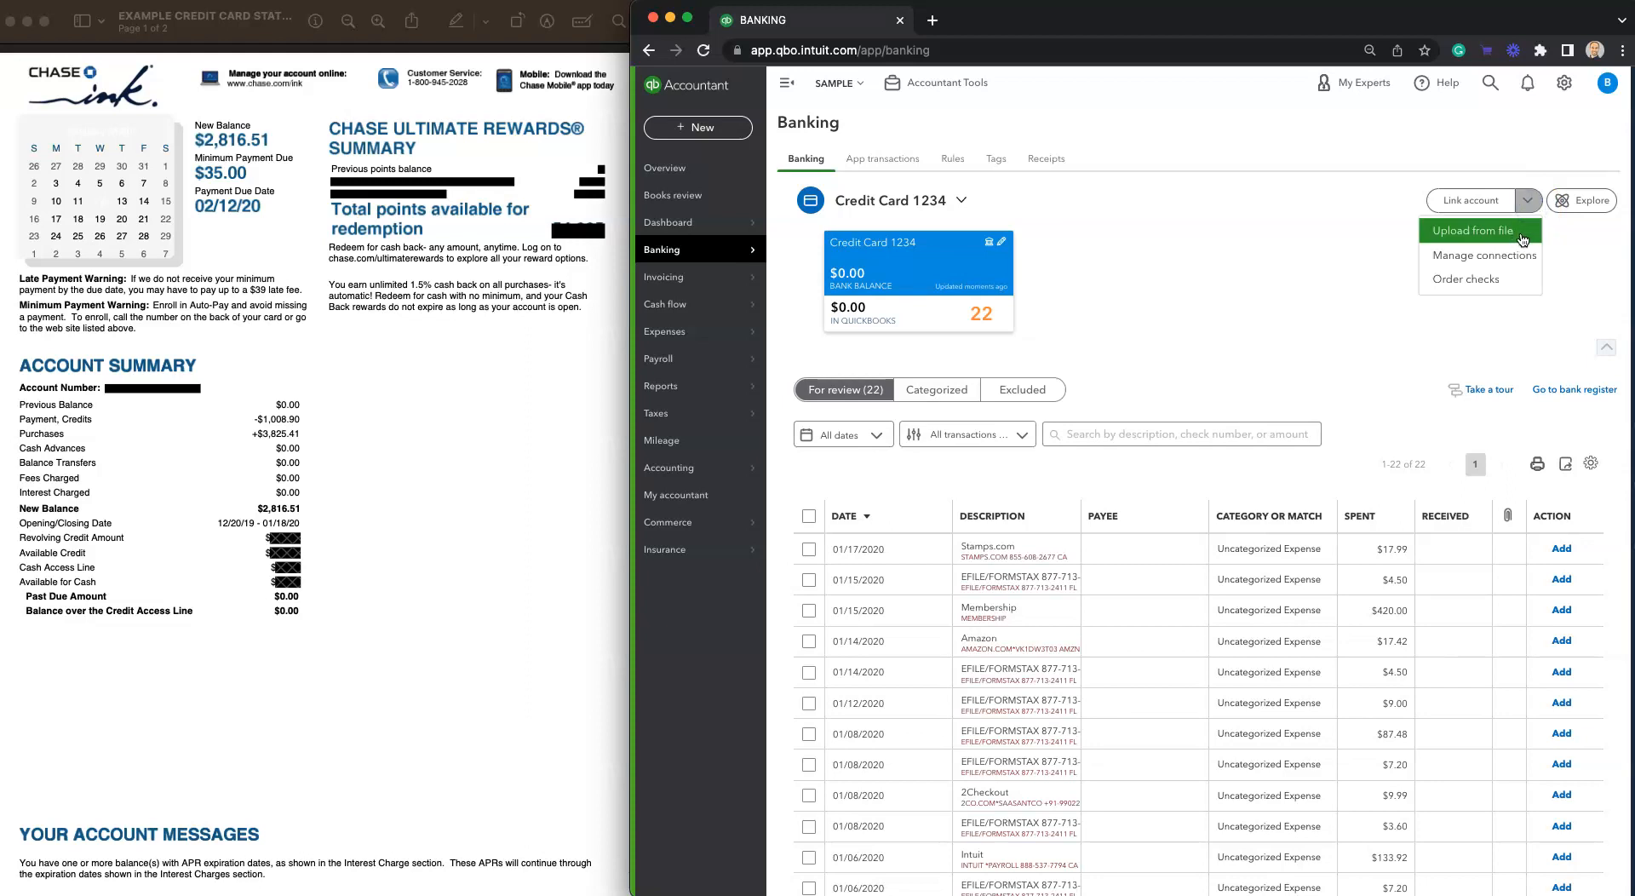
{"action": "left_click", "coordinate": [1523, 239]}
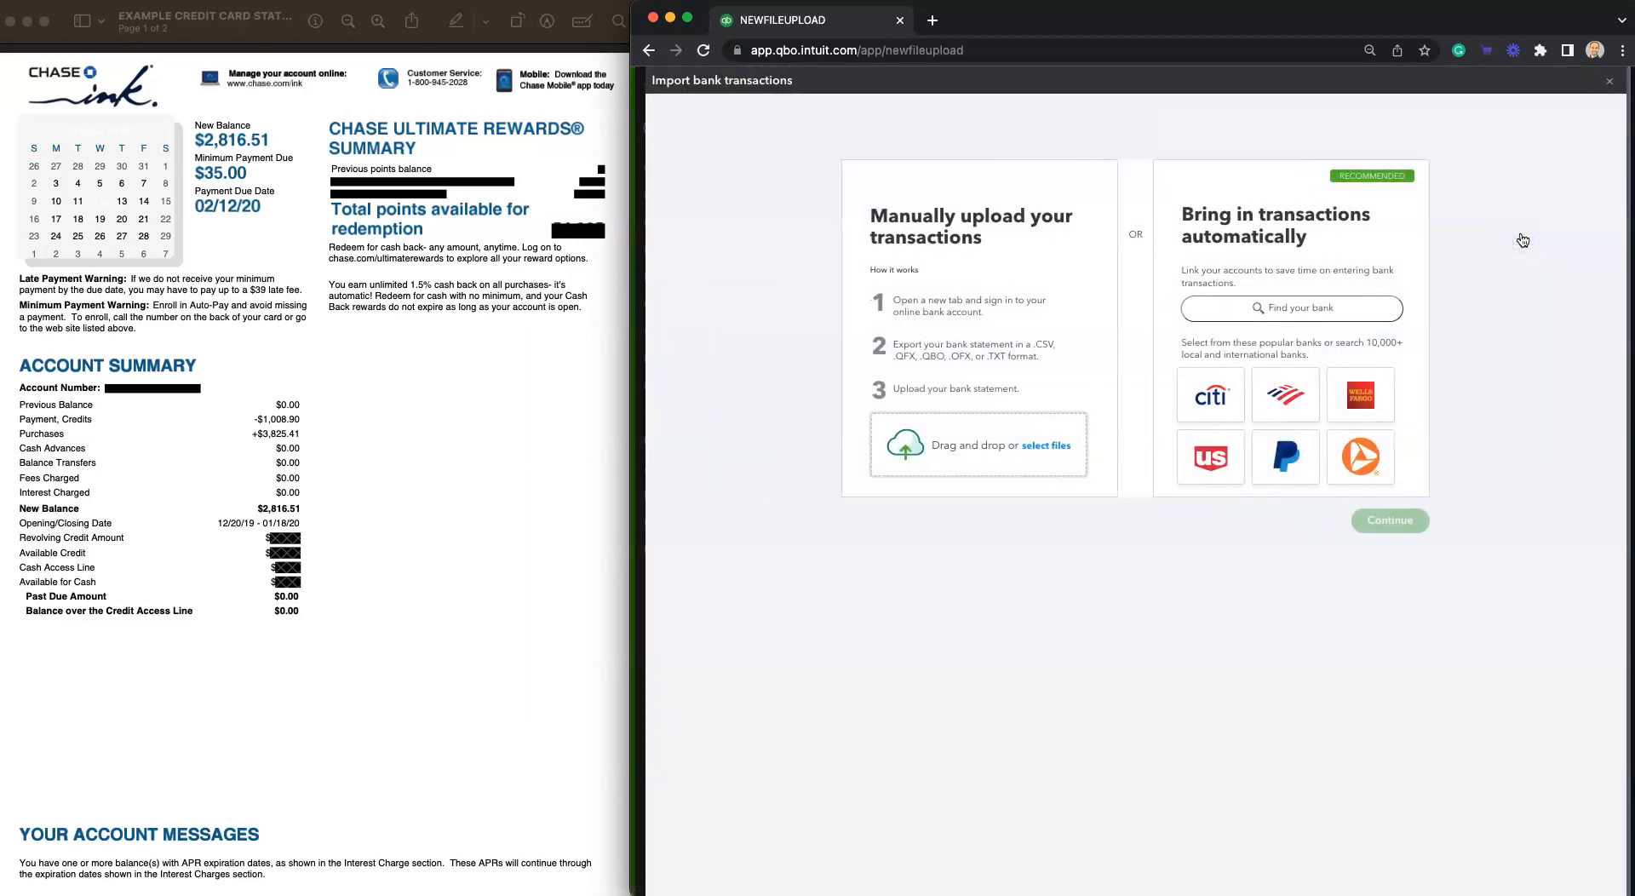
{"action": "left_click", "coordinate": [1610, 81]}
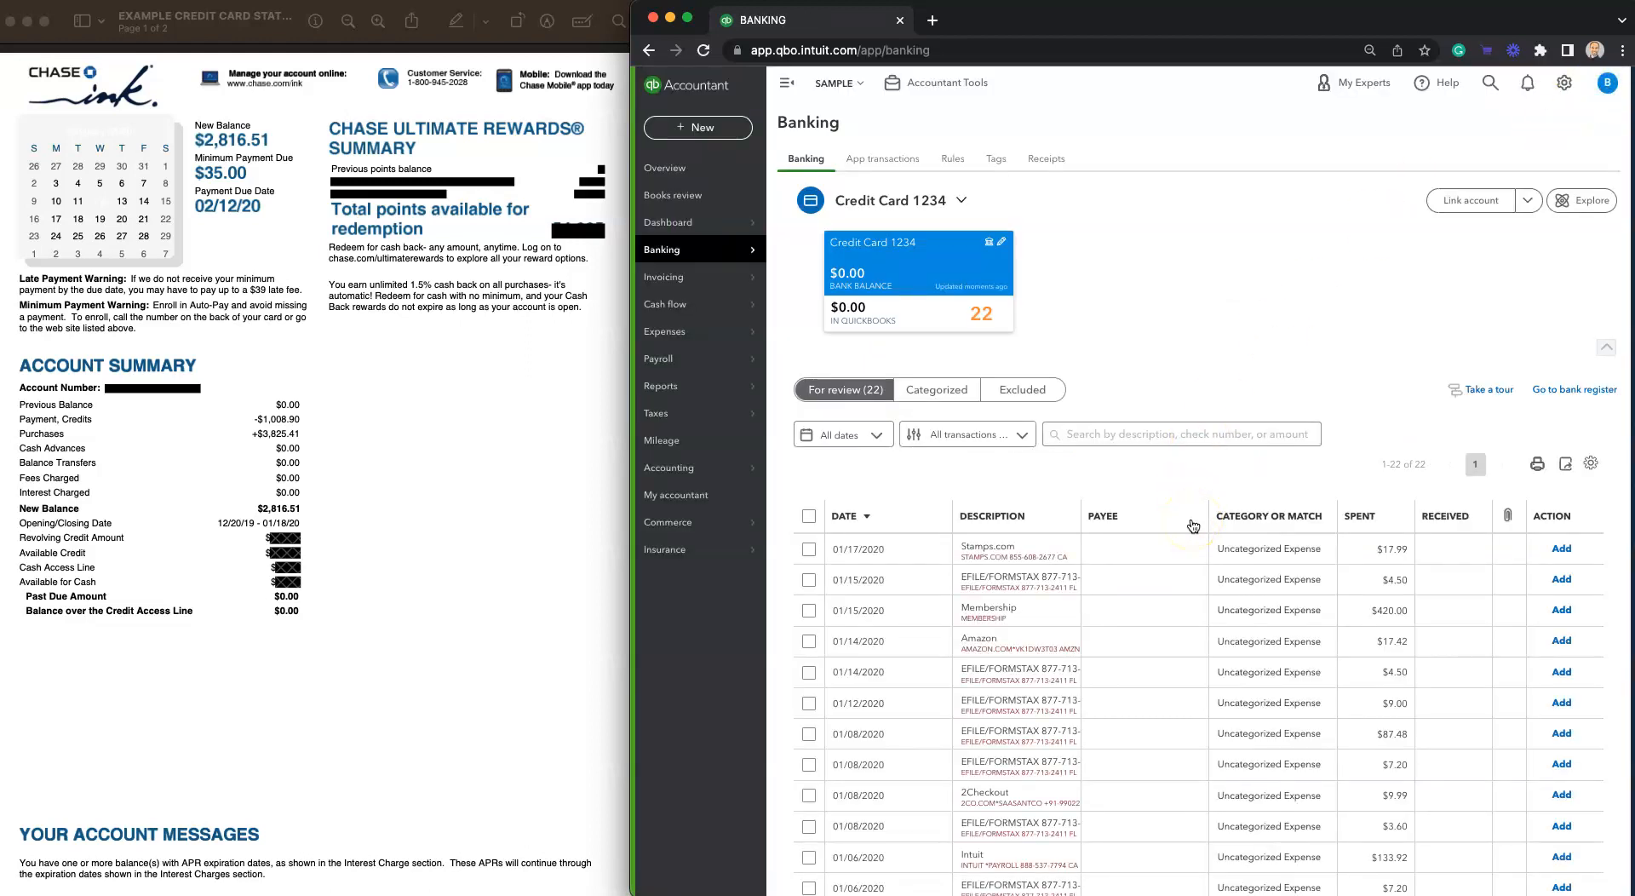
- Sort the transactions for review by date, by amount spent and by amount received, in both directions
{"action": "scroll", "coordinate": [1193, 525], "scroll_direction": "down", "scroll_amount": 3}
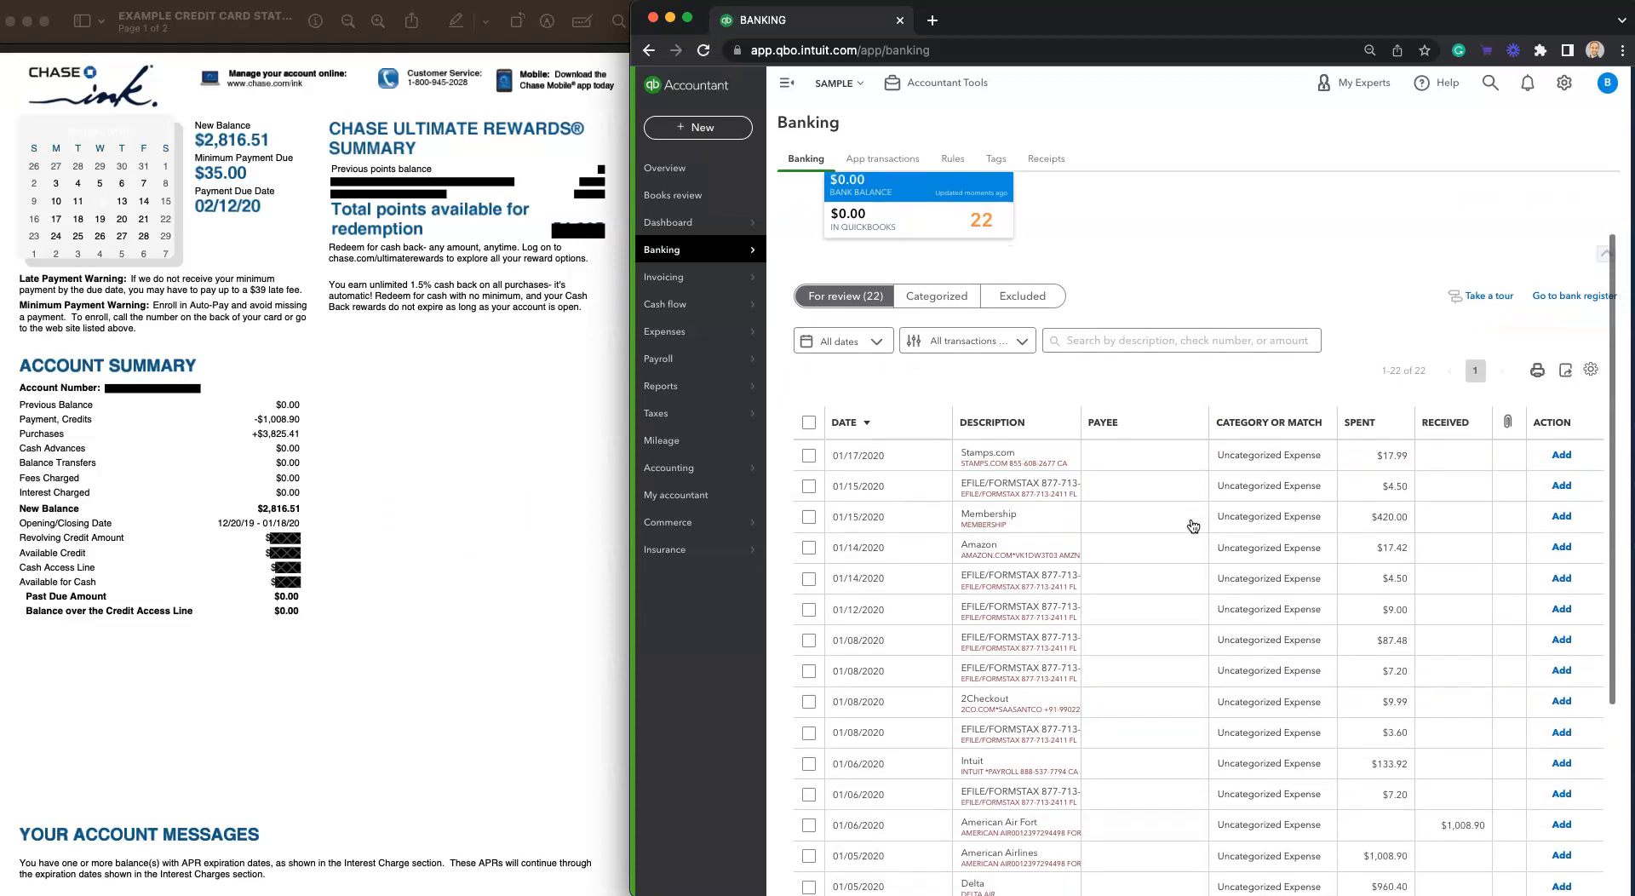
{"action": "scroll", "coordinate": [1193, 525], "scroll_direction": "up", "scroll_amount": 3}
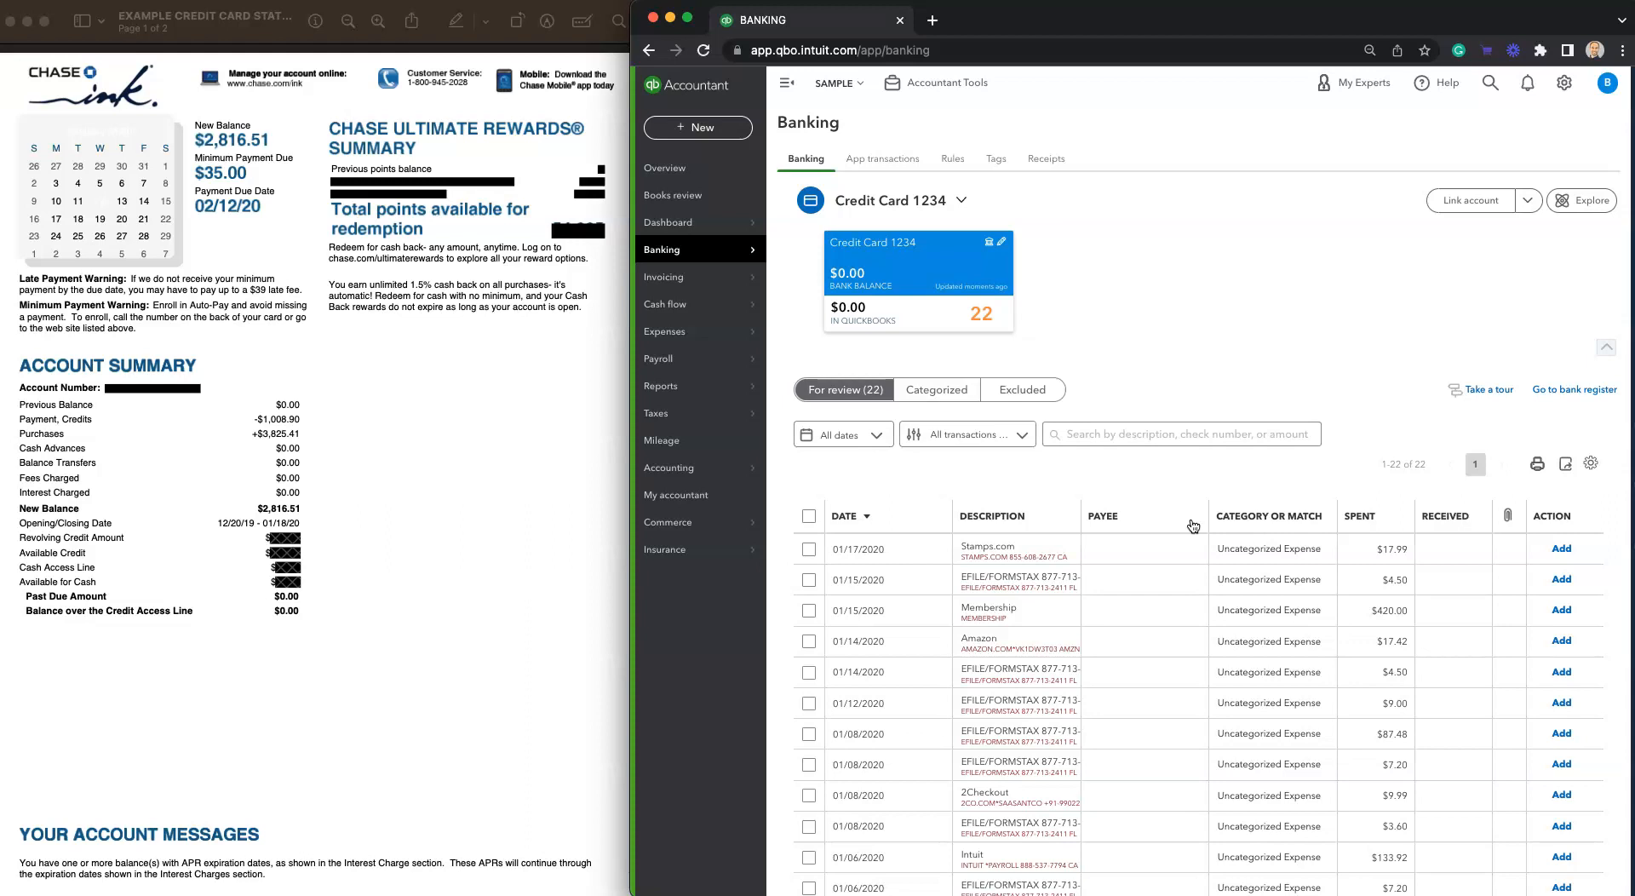
{"action": "left_click", "coordinate": [870, 517]}
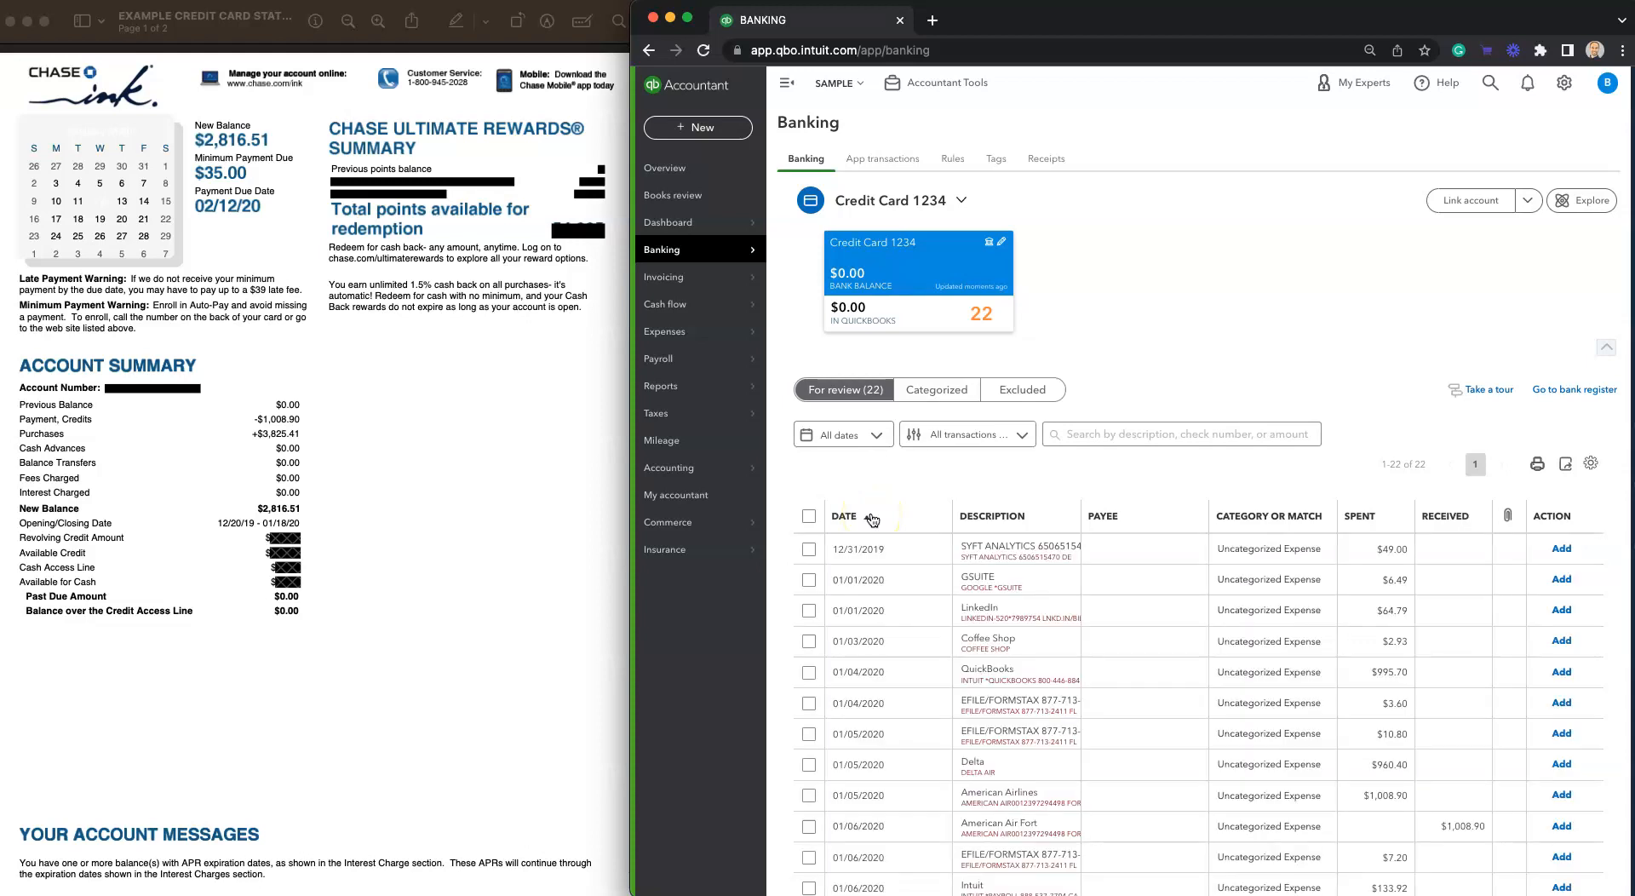
{"action": "left_click", "coordinate": [871, 517]}
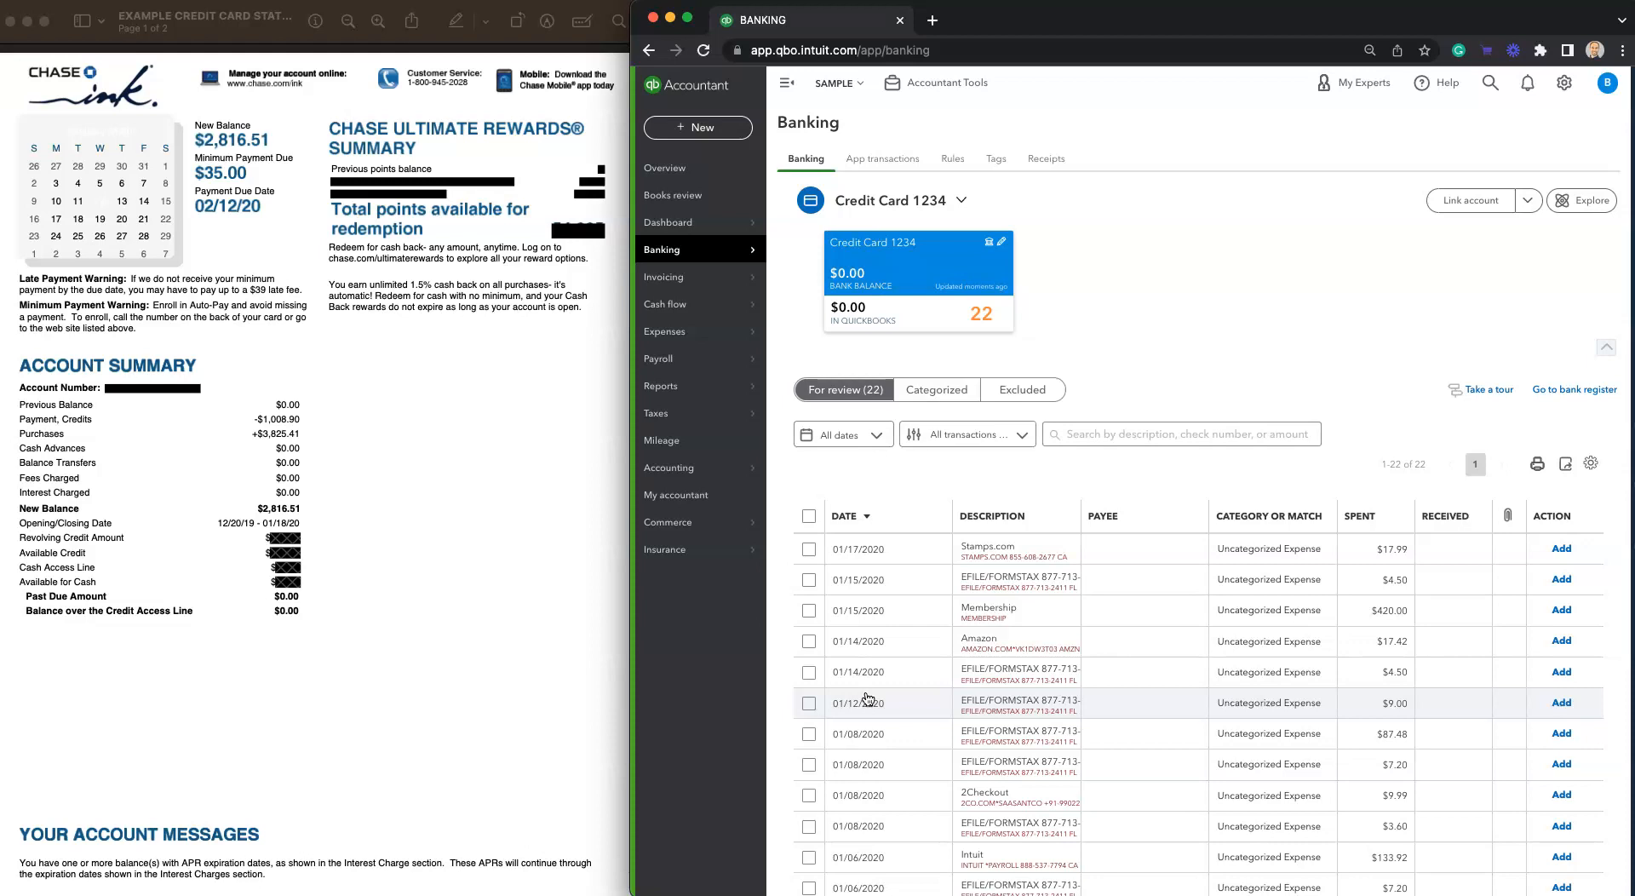
{"action": "left_click", "coordinate": [1364, 520]}
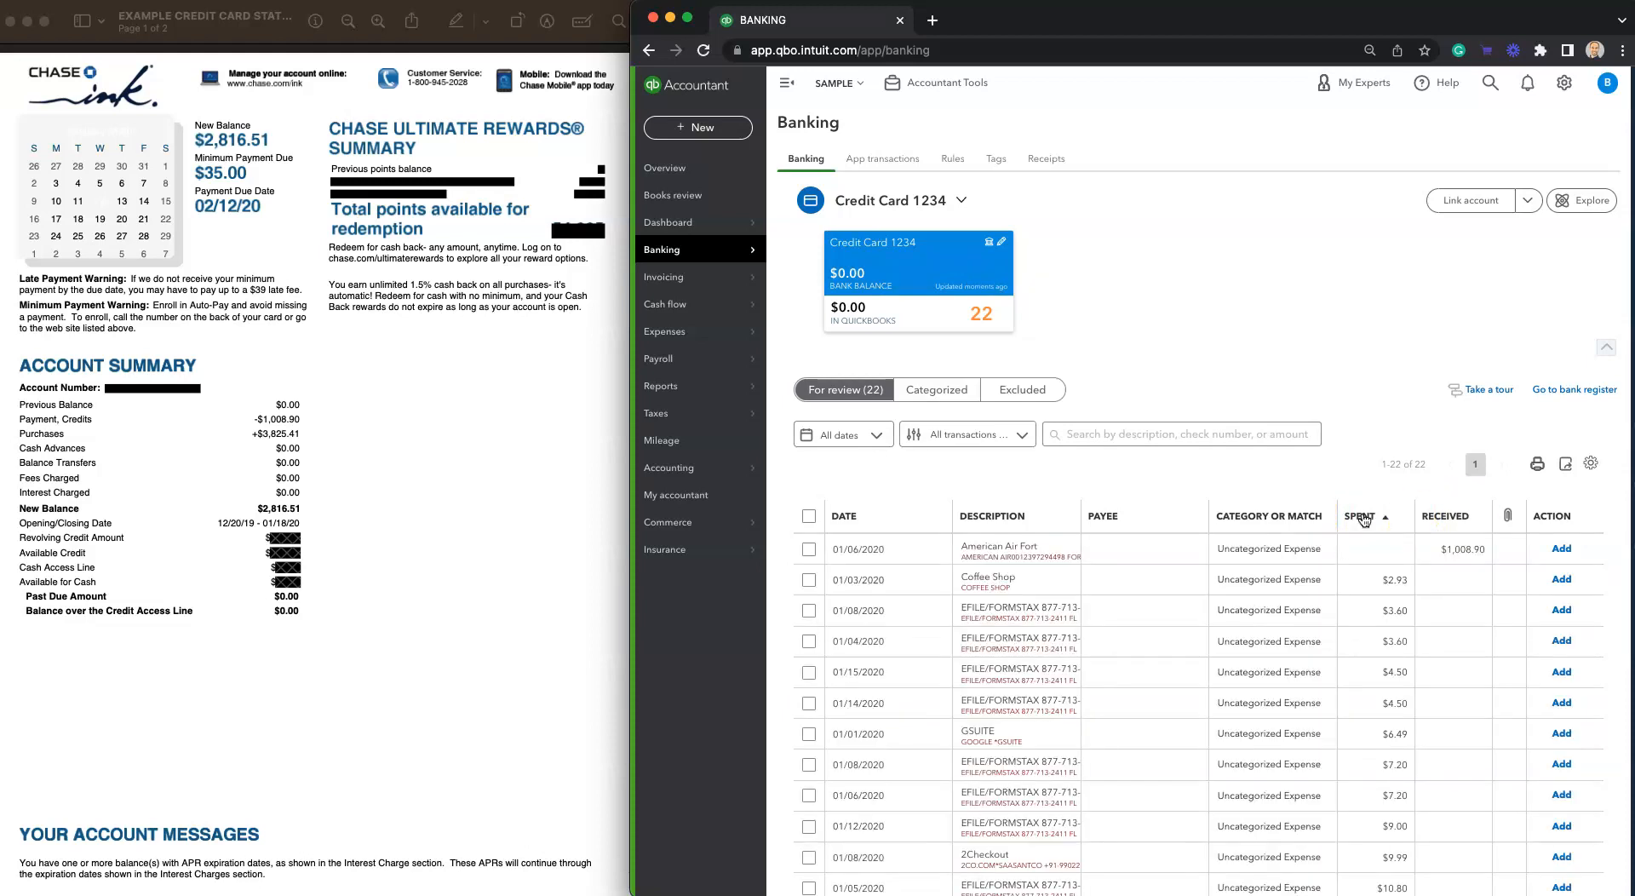
{"action": "left_click", "coordinate": [1364, 521]}
{"action": "left_click", "coordinate": [1439, 523]}
{"action": "left_click", "coordinate": [1440, 522]}
- Activate the transaction search field, and expand and collapse the details of the American Air Fort transaction
{"action": "left_click", "coordinate": [1160, 423]}
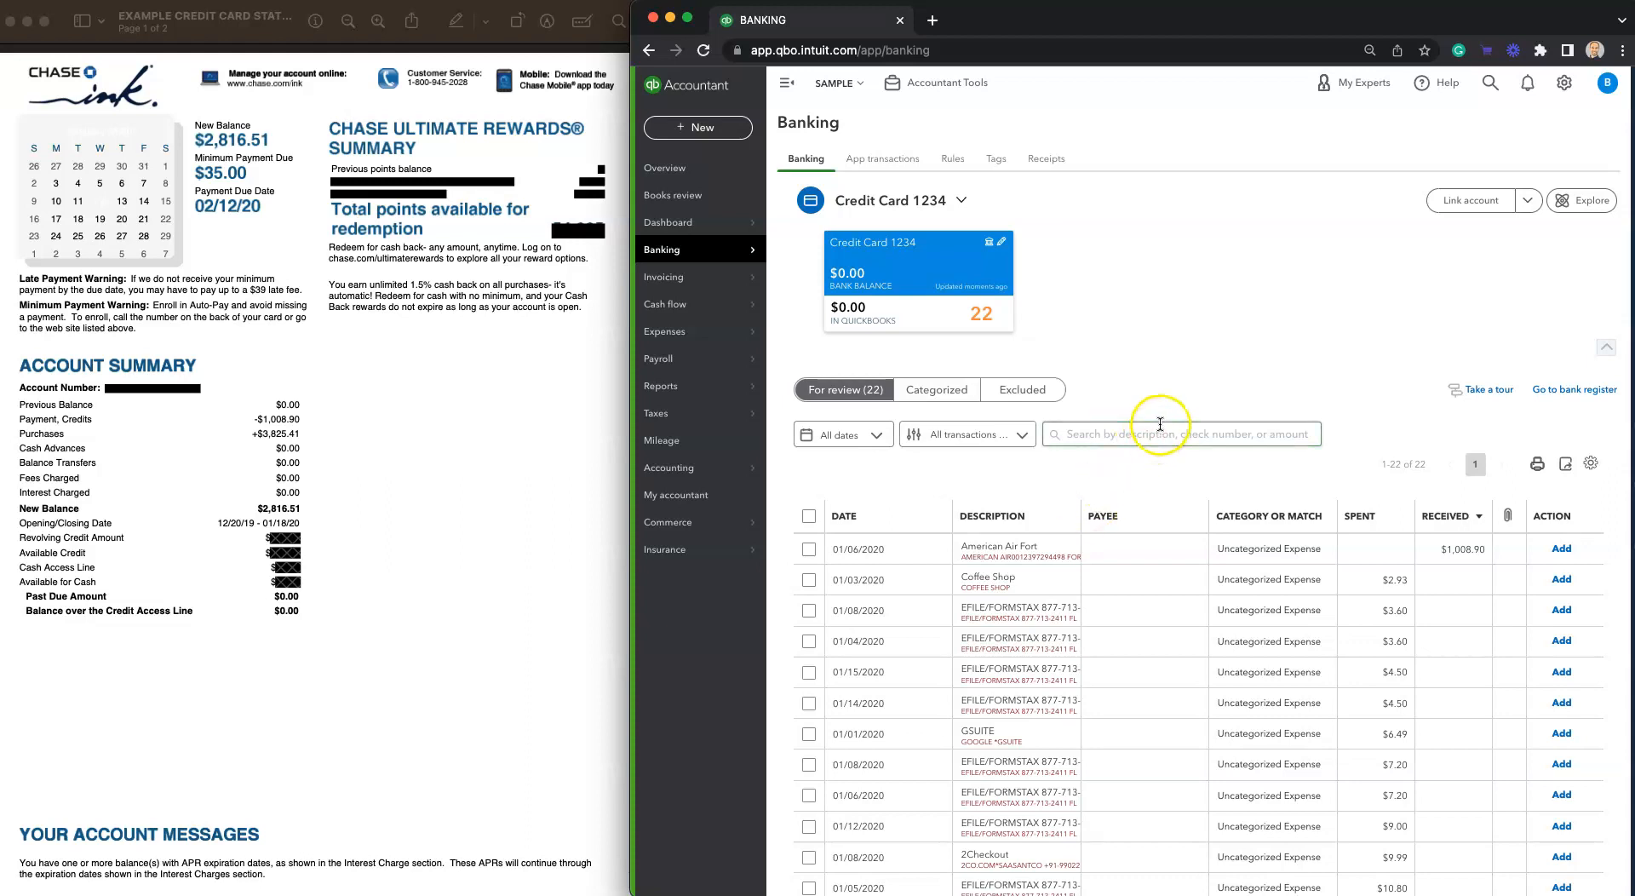
{"action": "left_click", "coordinate": [1085, 432]}
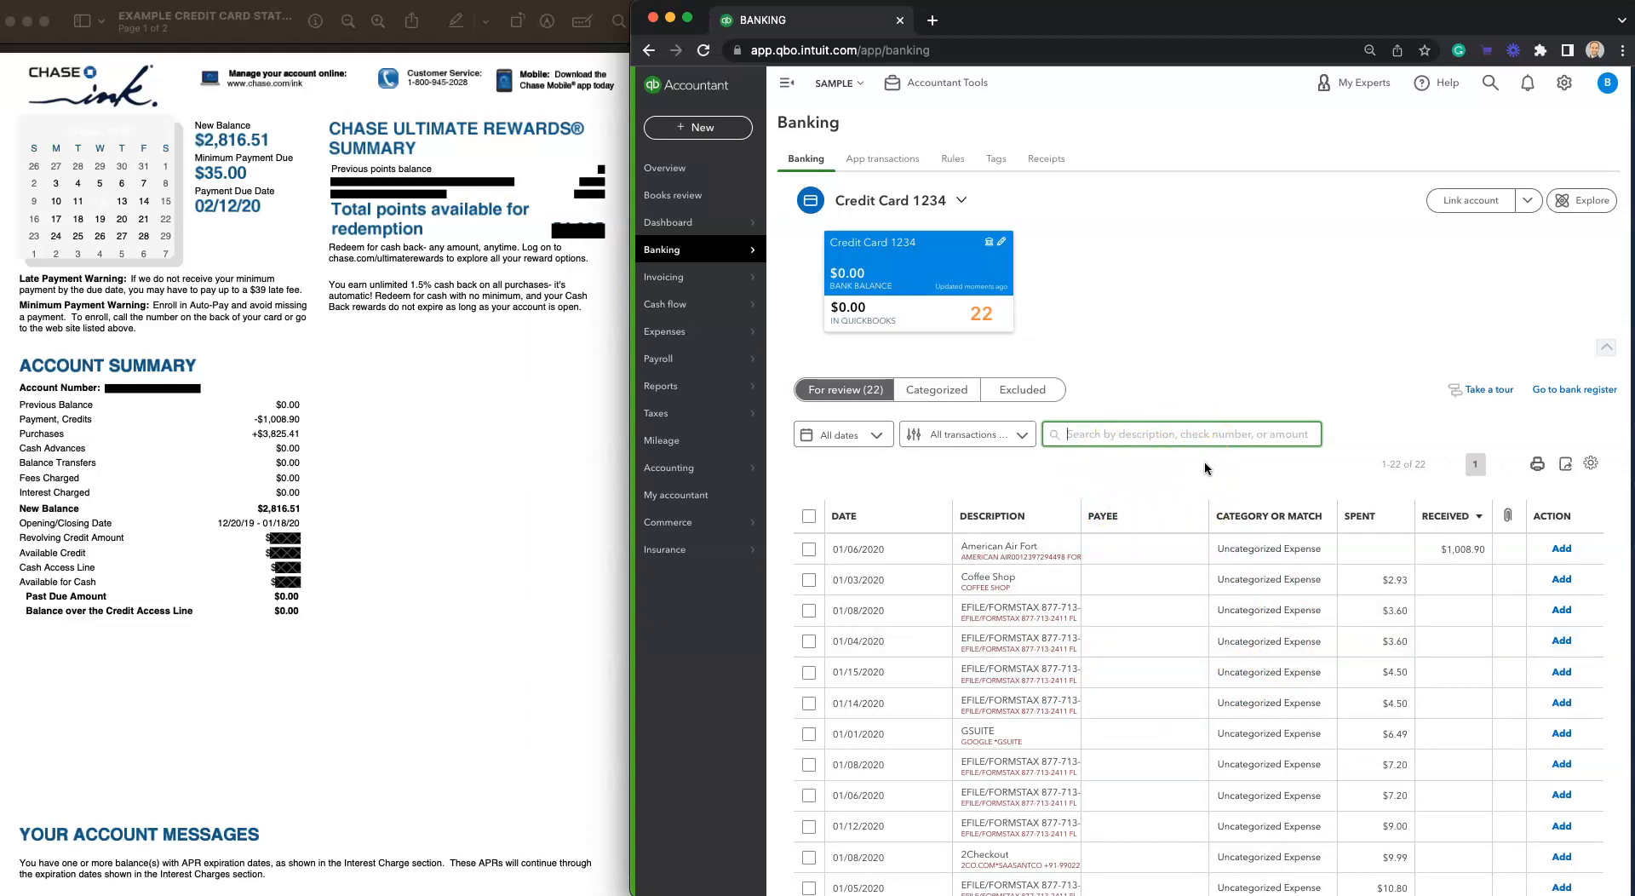
{"action": "left_click", "coordinate": [1173, 552]}
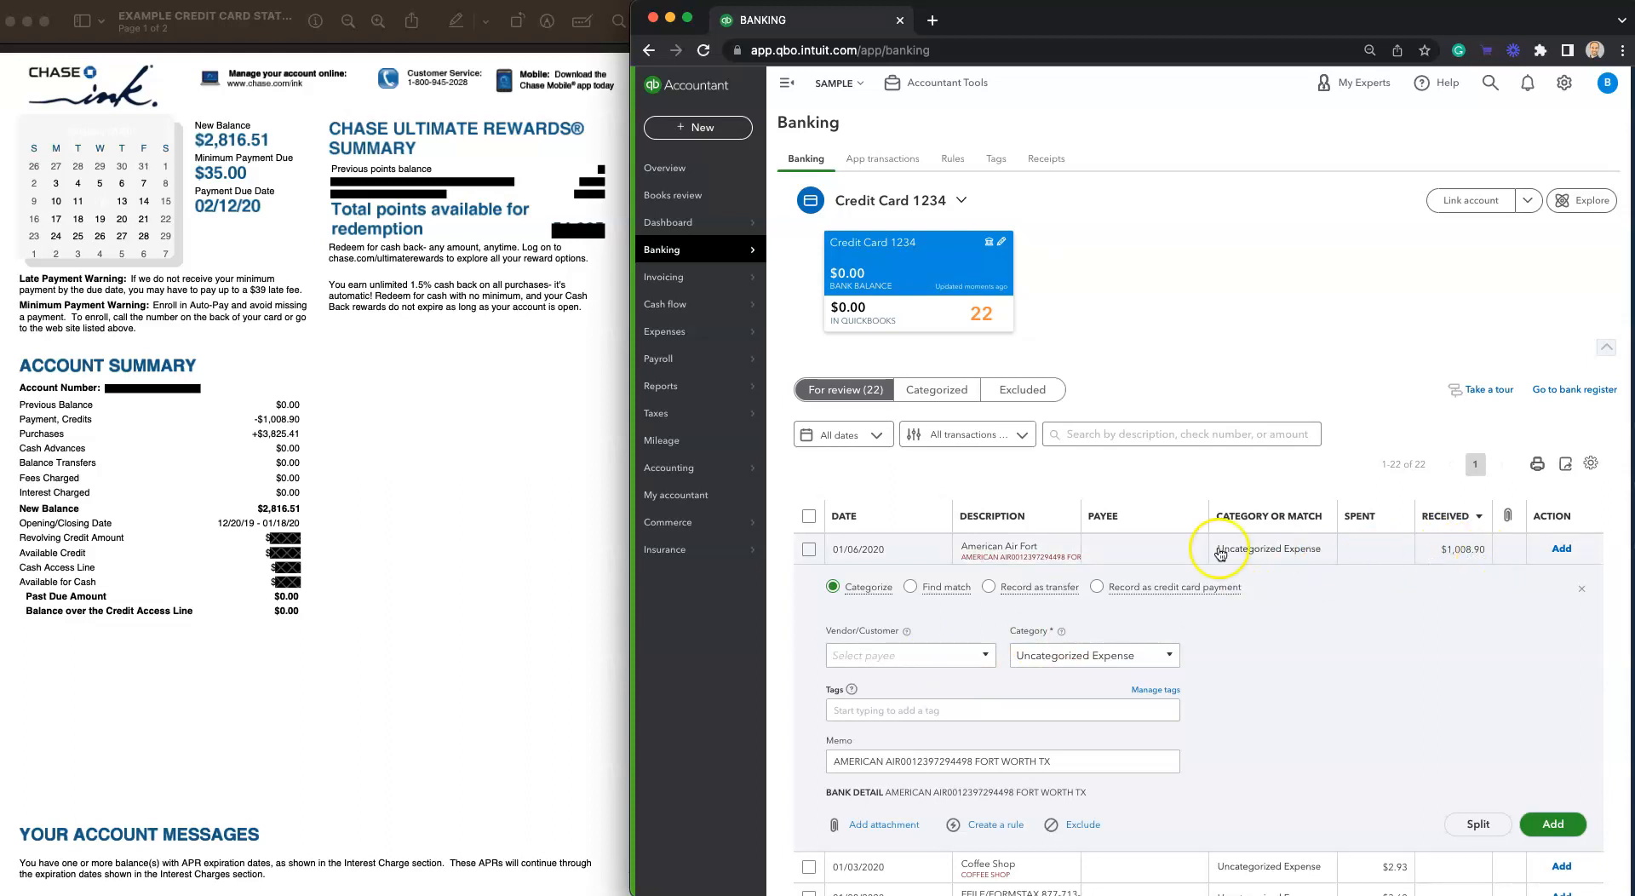
{"action": "left_click", "coordinate": [1164, 548]}
- Open the 01/05/2020 American Airlines transaction and create American Airlines as its new vendor
{"action": "scroll", "coordinate": [1164, 547], "scroll_direction": "down", "scroll_amount": 5}
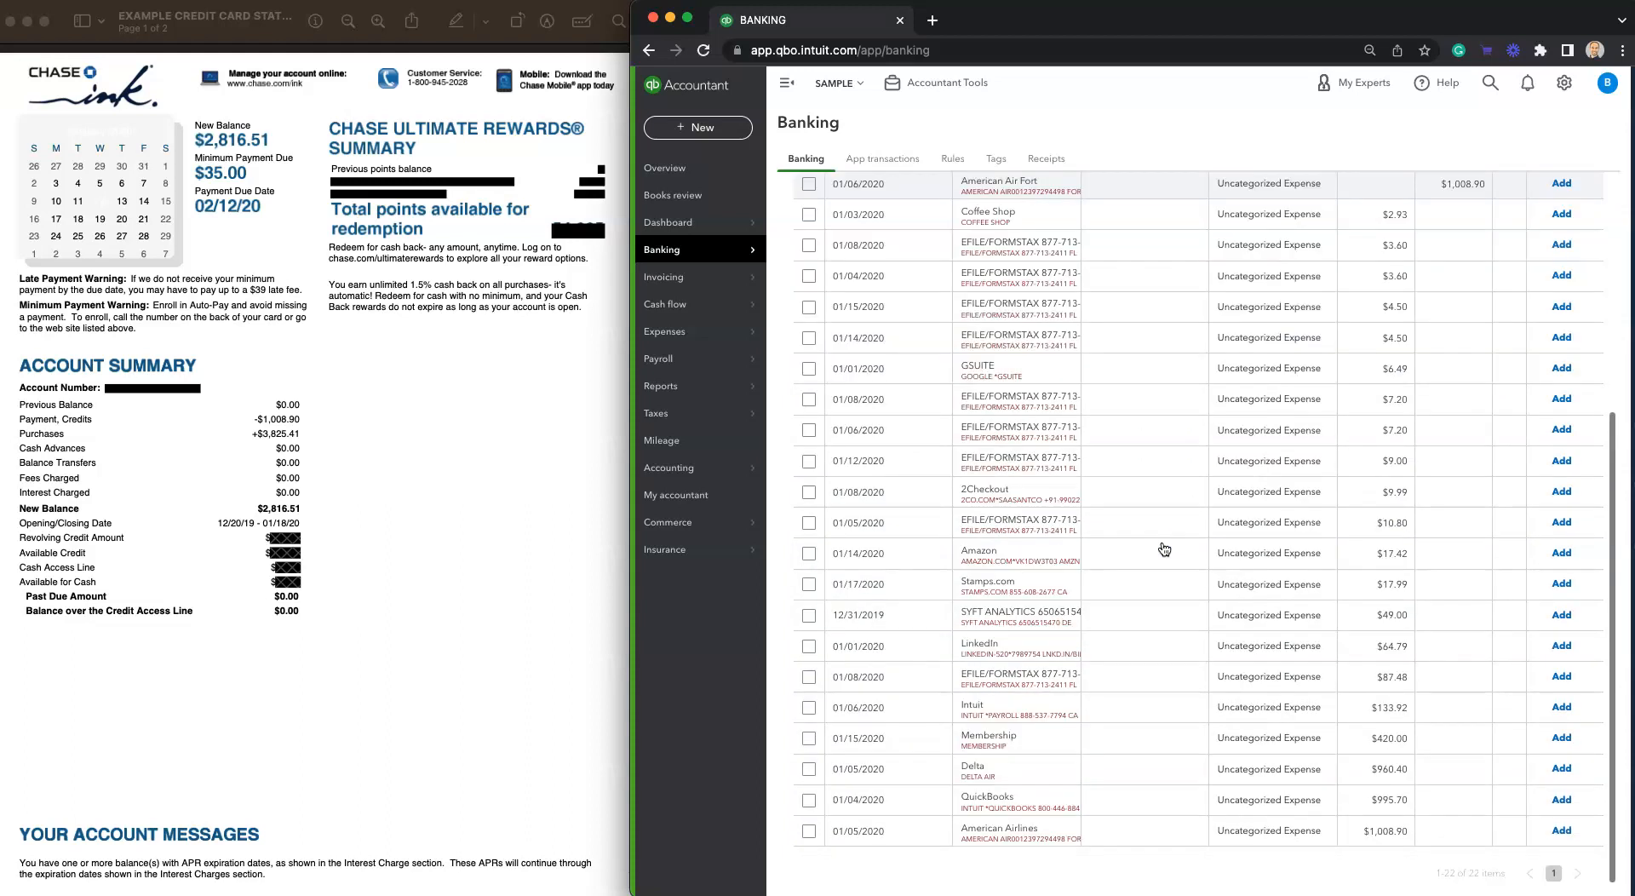
{"action": "left_click", "coordinate": [1167, 837]}
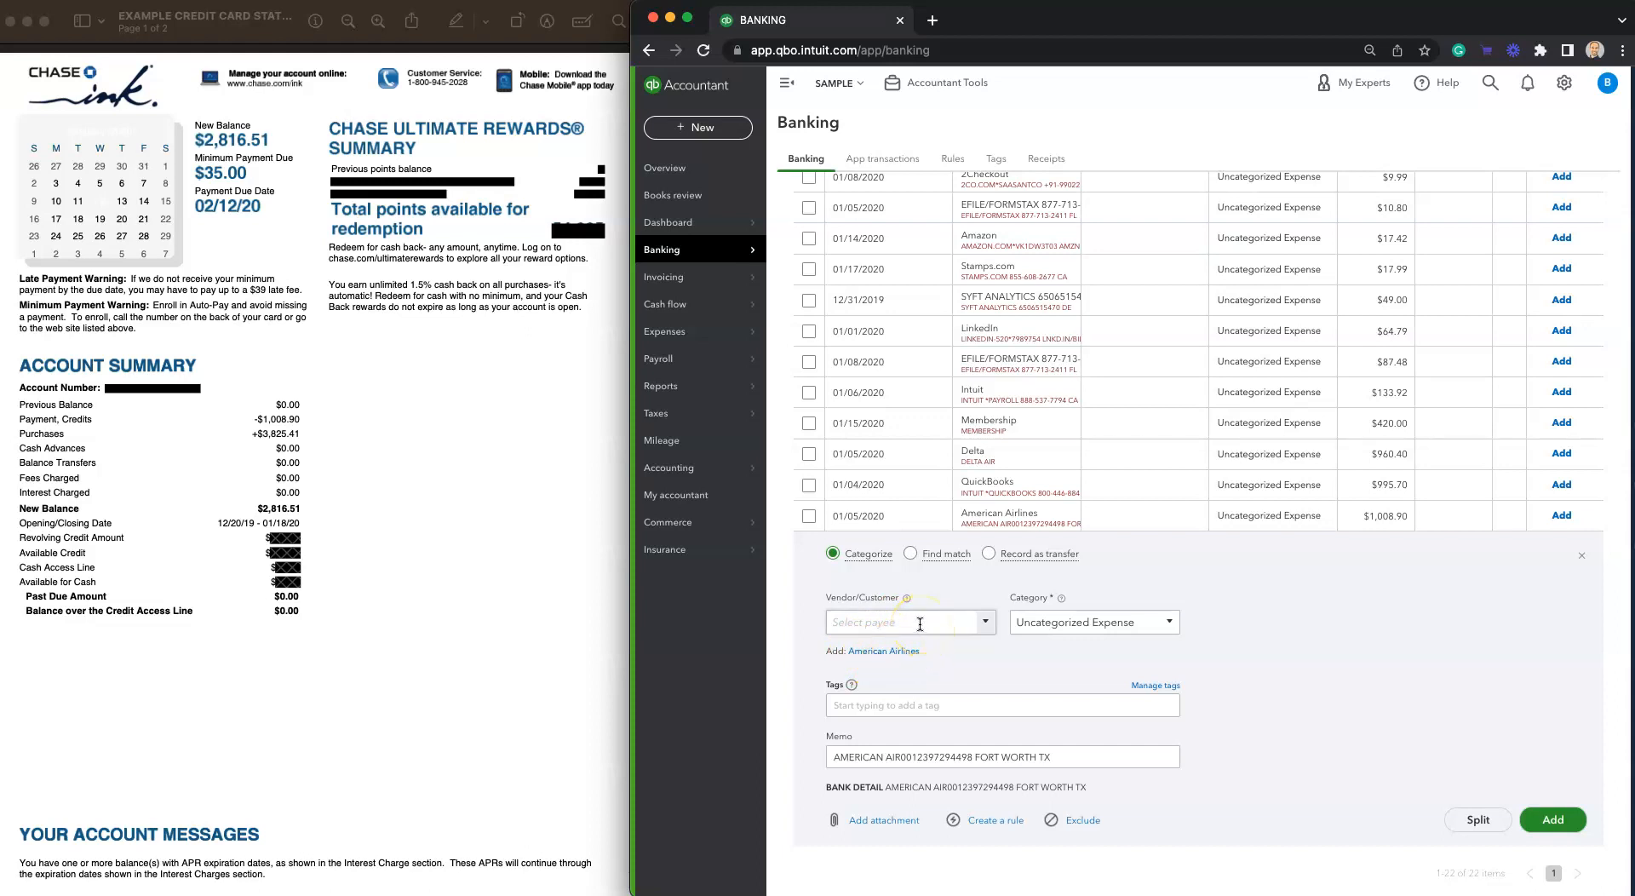
{"action": "left_click", "coordinate": [908, 652]}
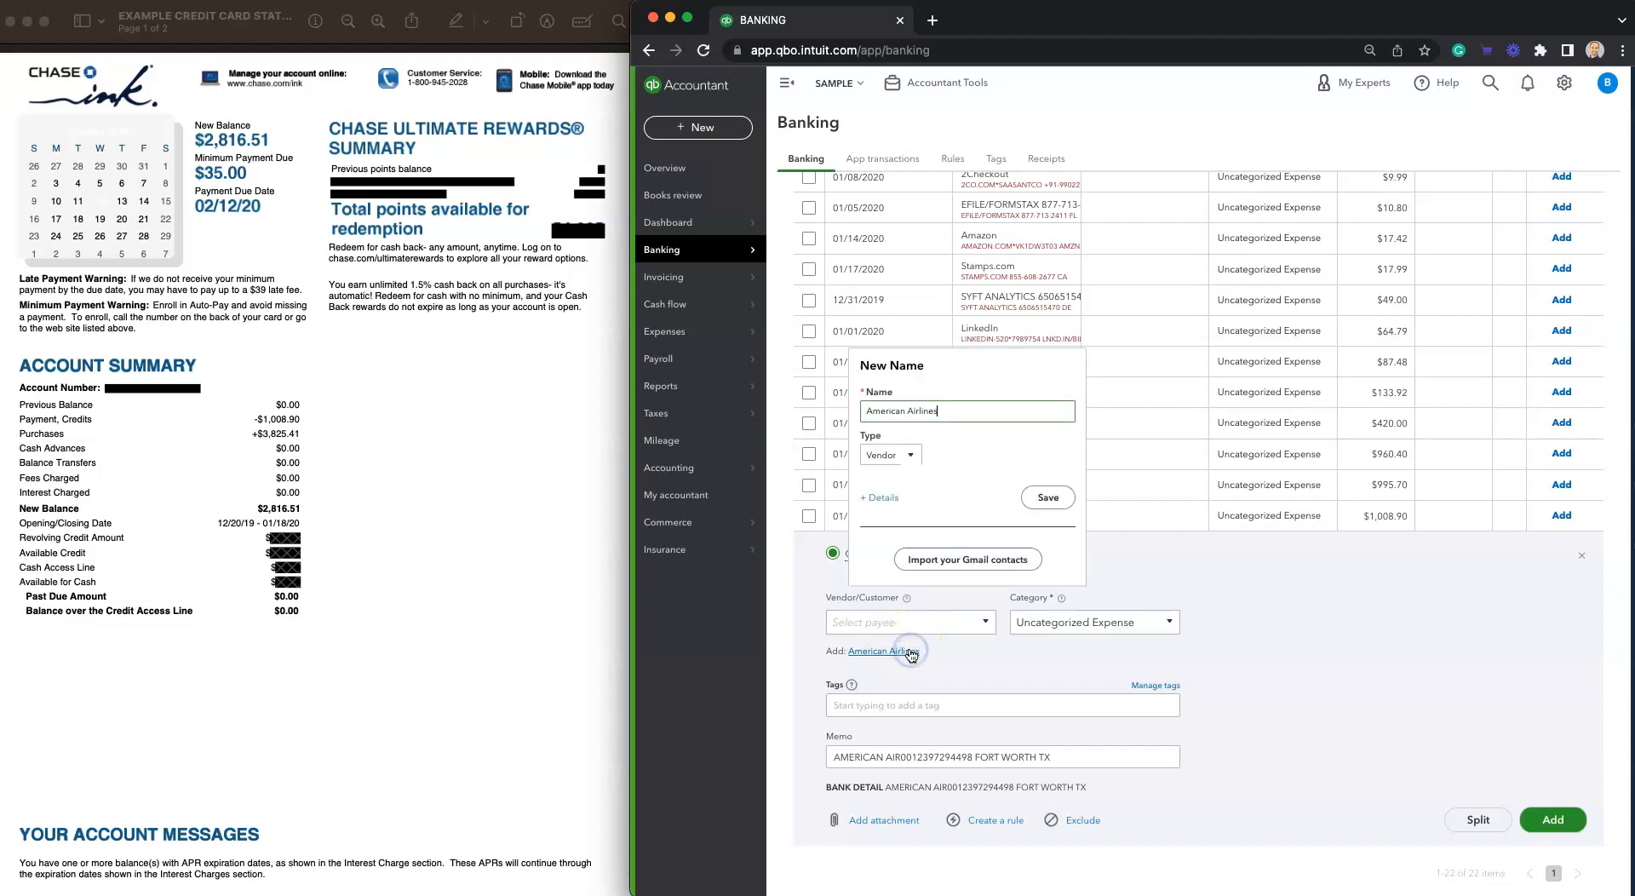
{"action": "left_click", "coordinate": [916, 457]}
{"action": "left_click", "coordinate": [911, 486]}
{"action": "left_click", "coordinate": [1049, 498]}
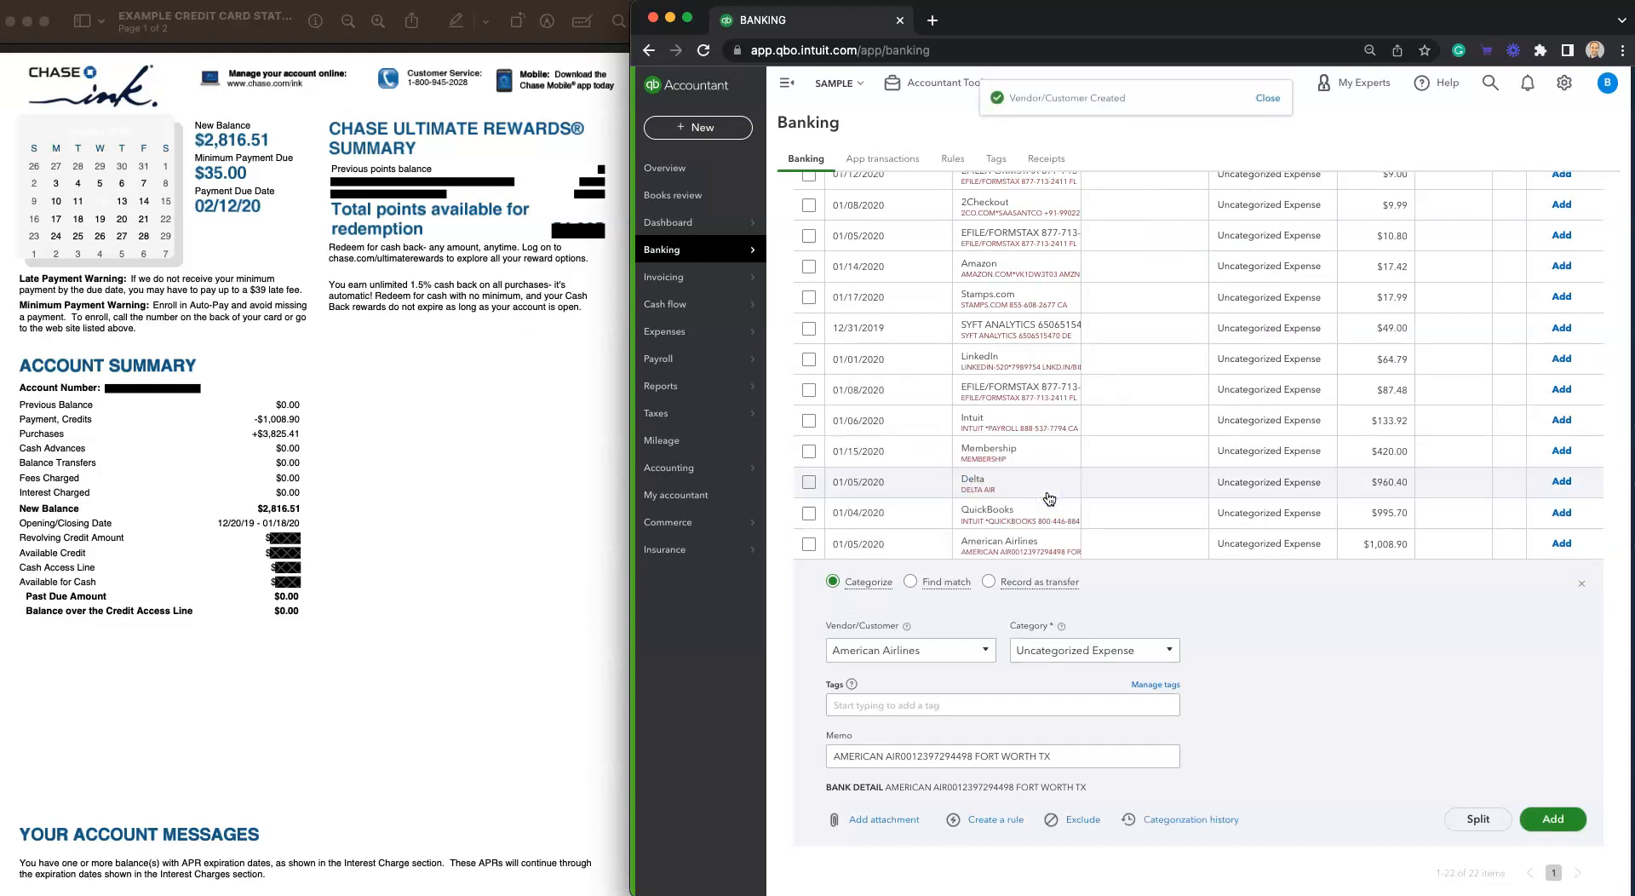
- Enter travel as the American Airlines transaction's category and start adding it as a new account
{"action": "left_click", "coordinate": [1149, 649]}
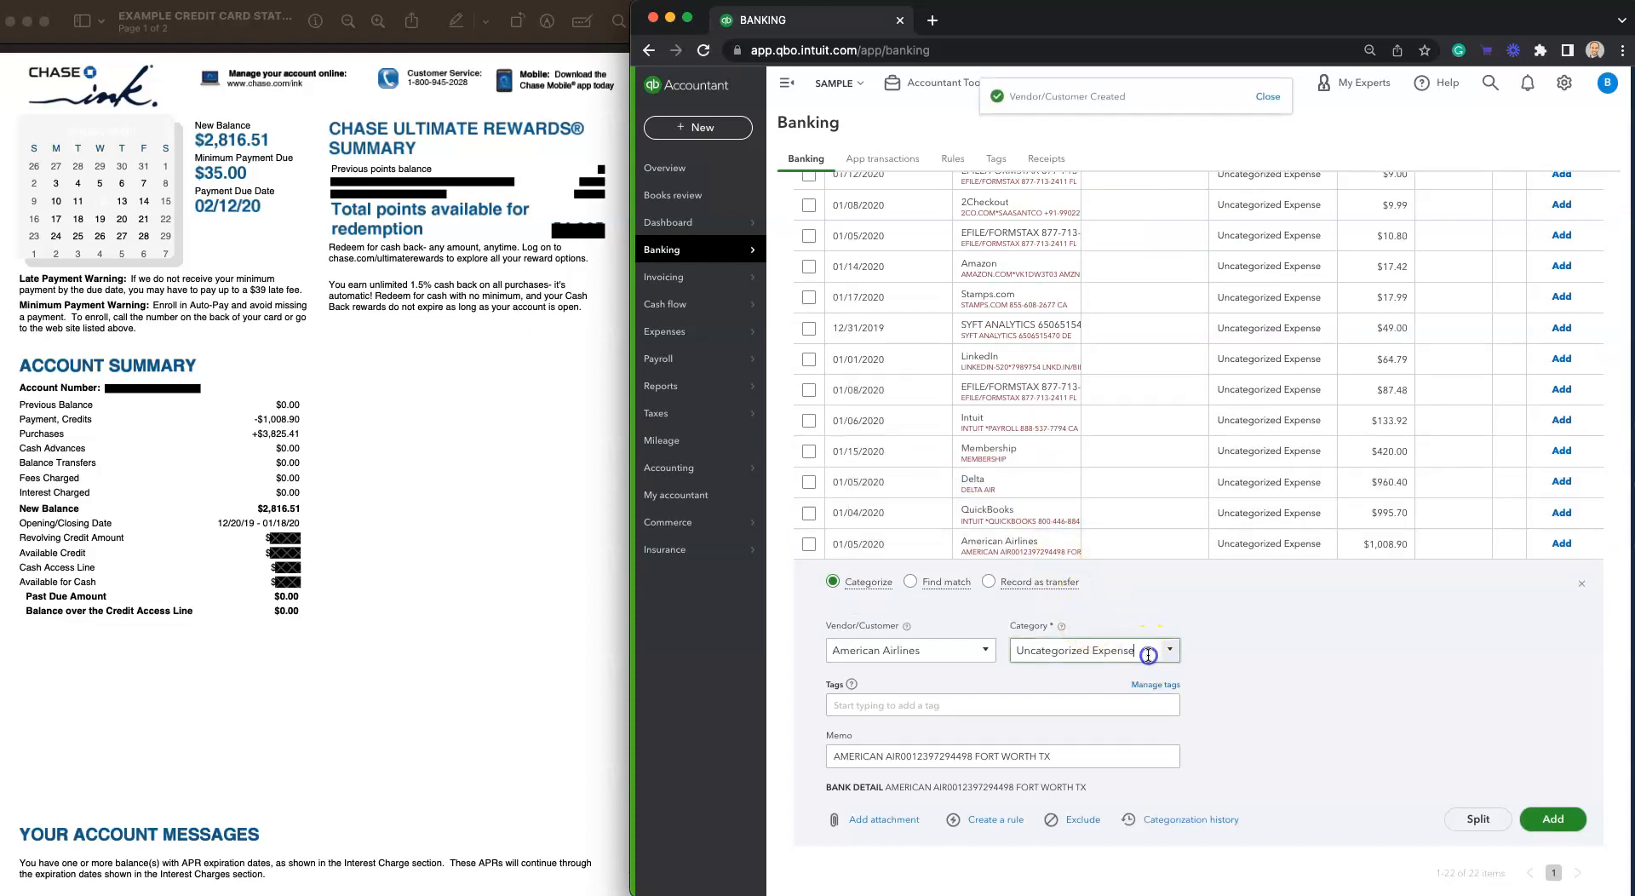
{"action": "type", "text": "tra"}
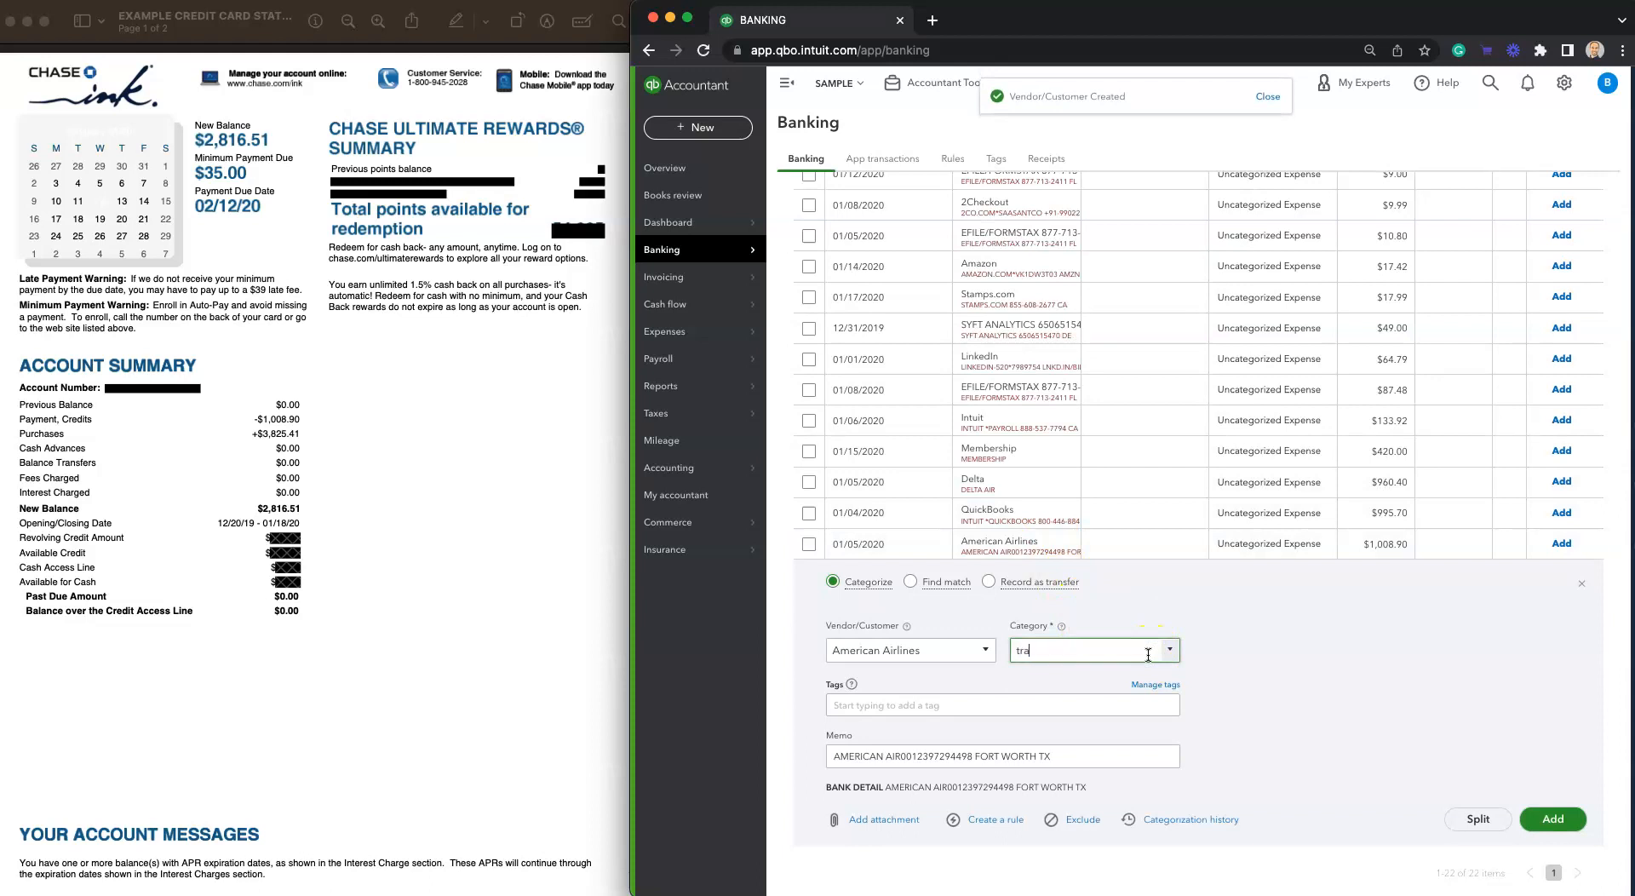
{"action": "type", "text": "vel"}
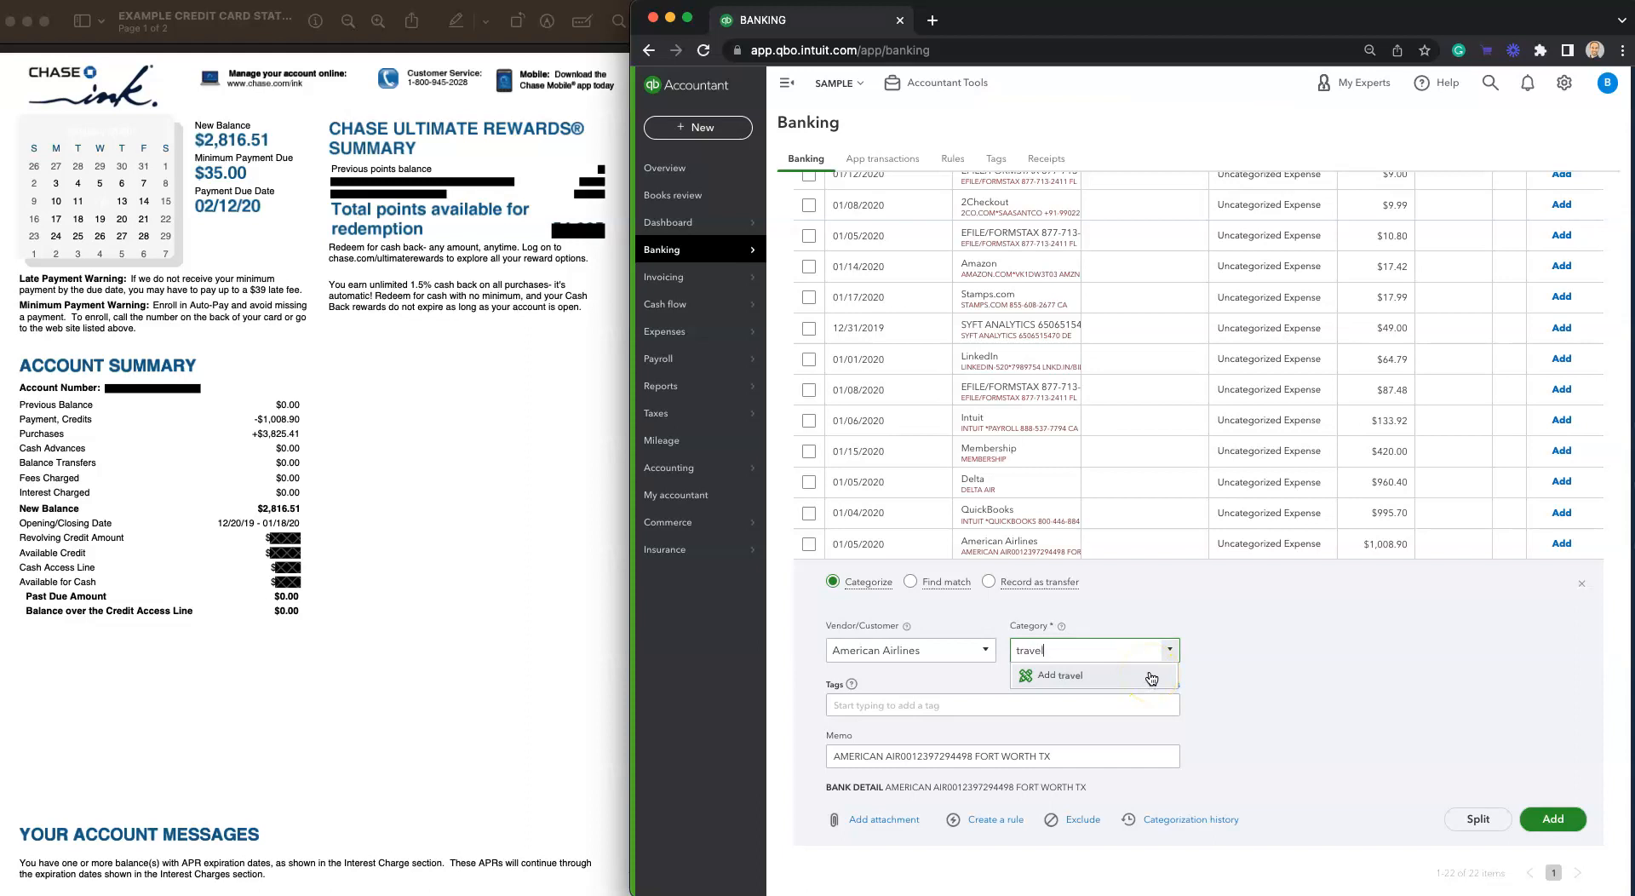
{"action": "left_click", "coordinate": [1099, 677]}
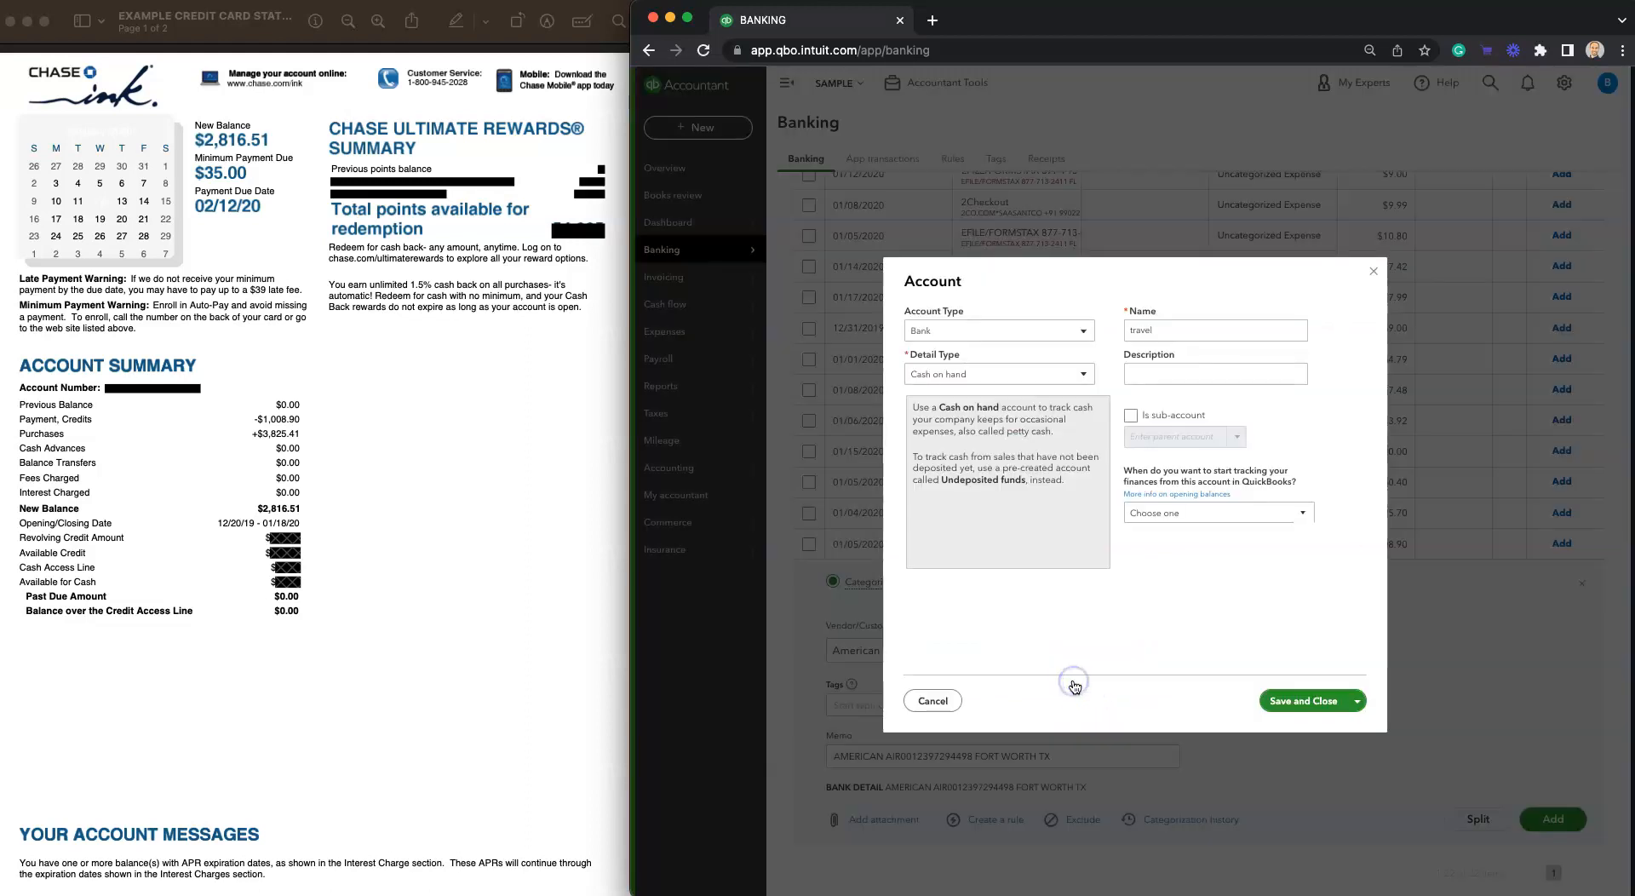
- Set the new travel account's account type to Expenses
{"action": "left_click", "coordinate": [1031, 390]}
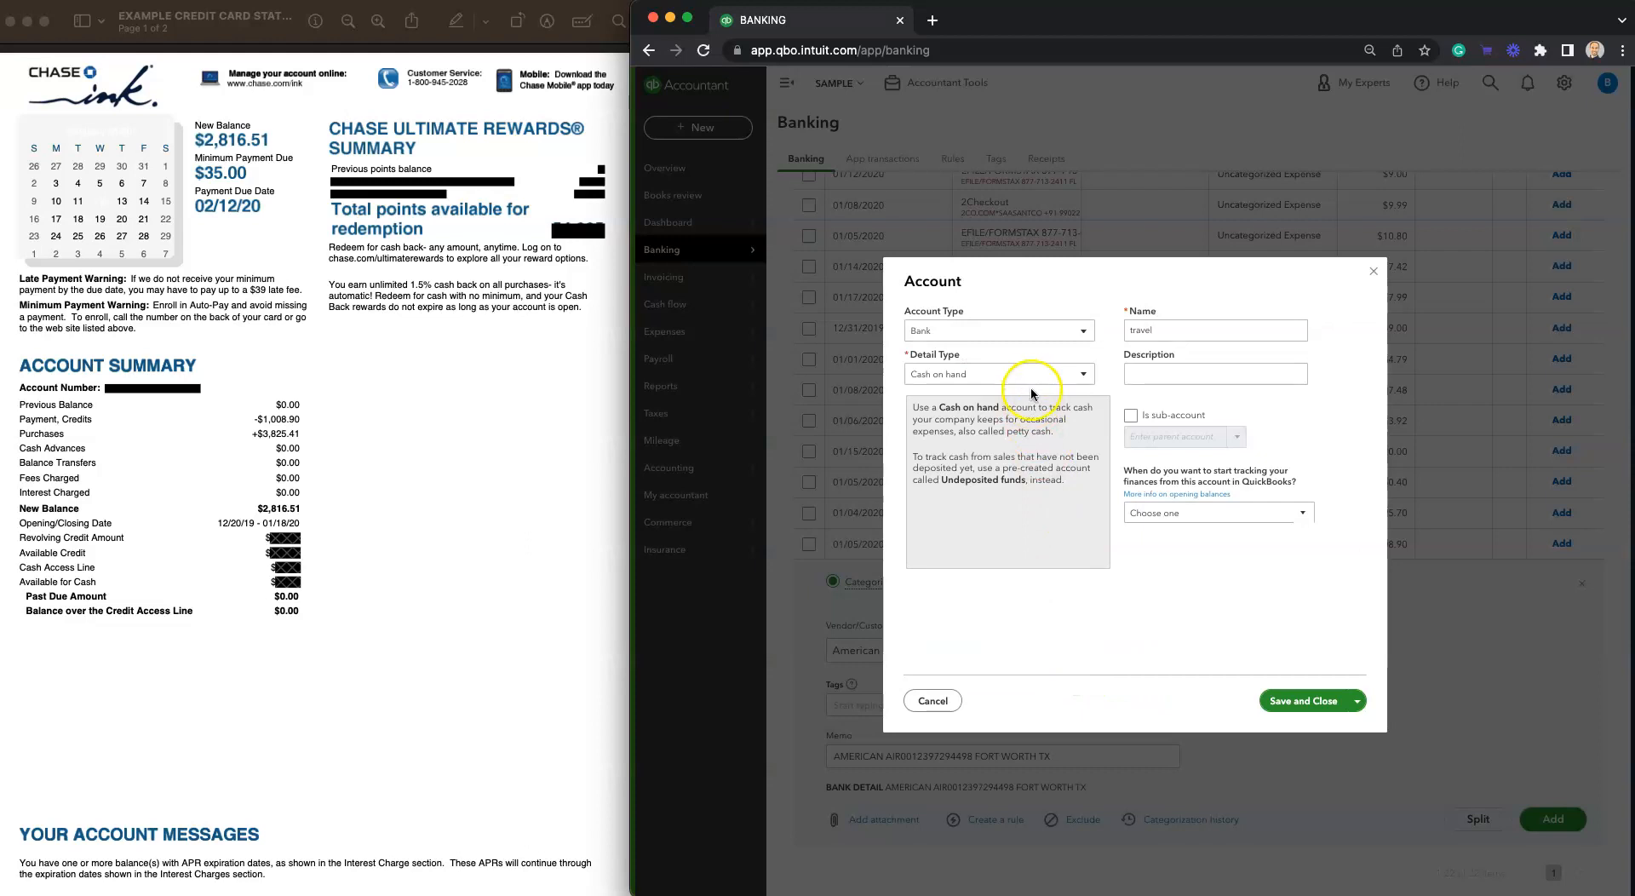
{"action": "left_click", "coordinate": [1052, 328]}
{"action": "scroll", "coordinate": [986, 533], "scroll_direction": "down", "scroll_amount": 3}
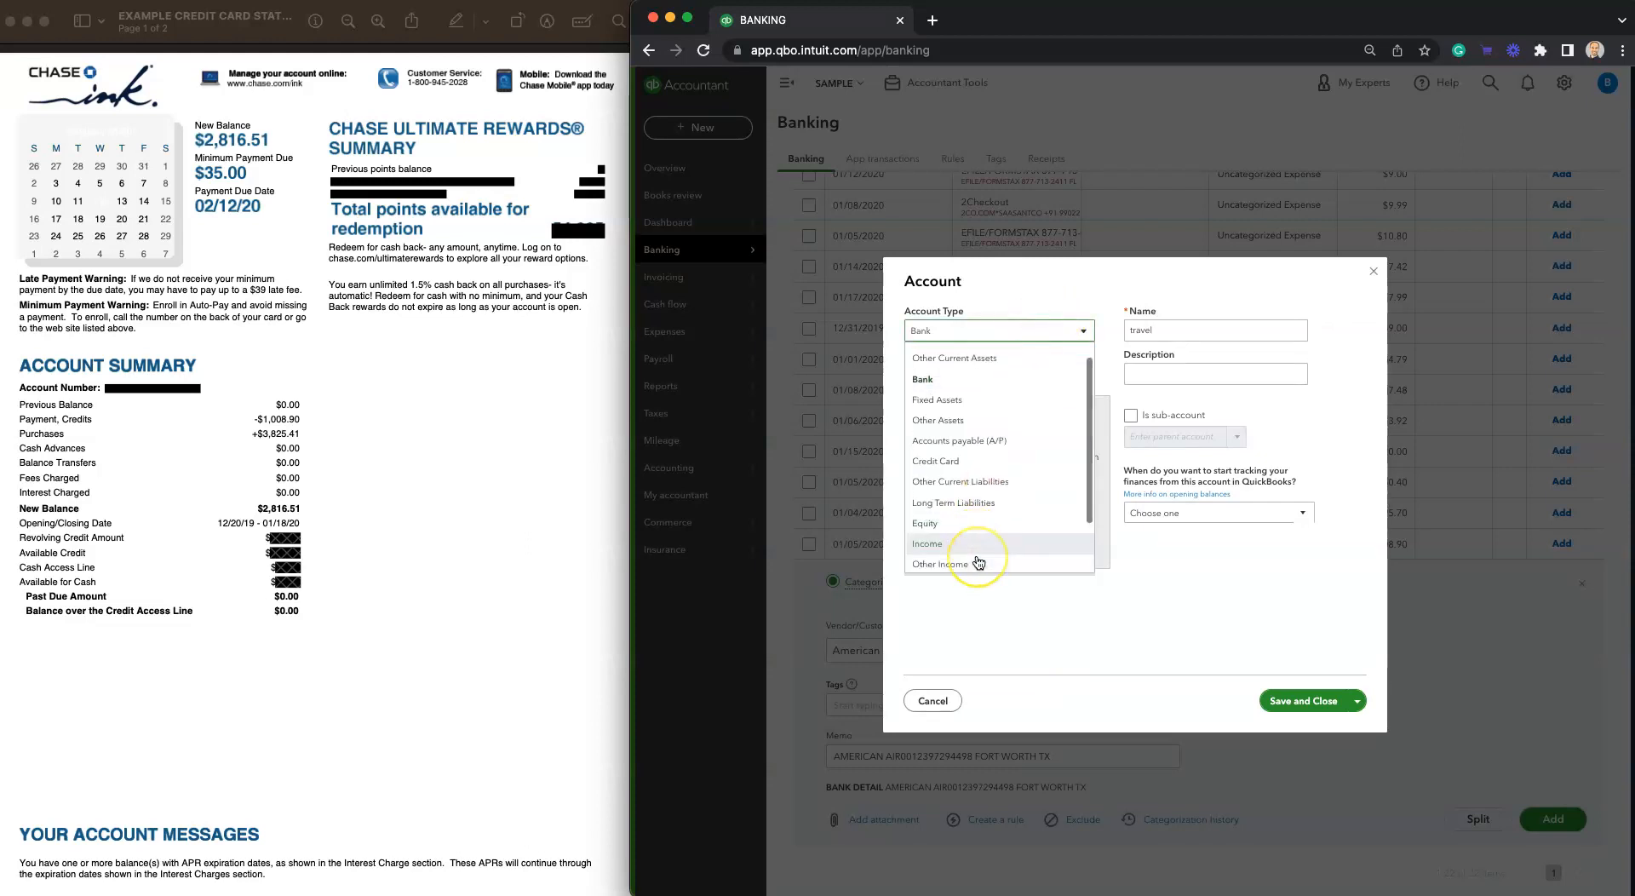
{"action": "left_click", "coordinate": [969, 546]}
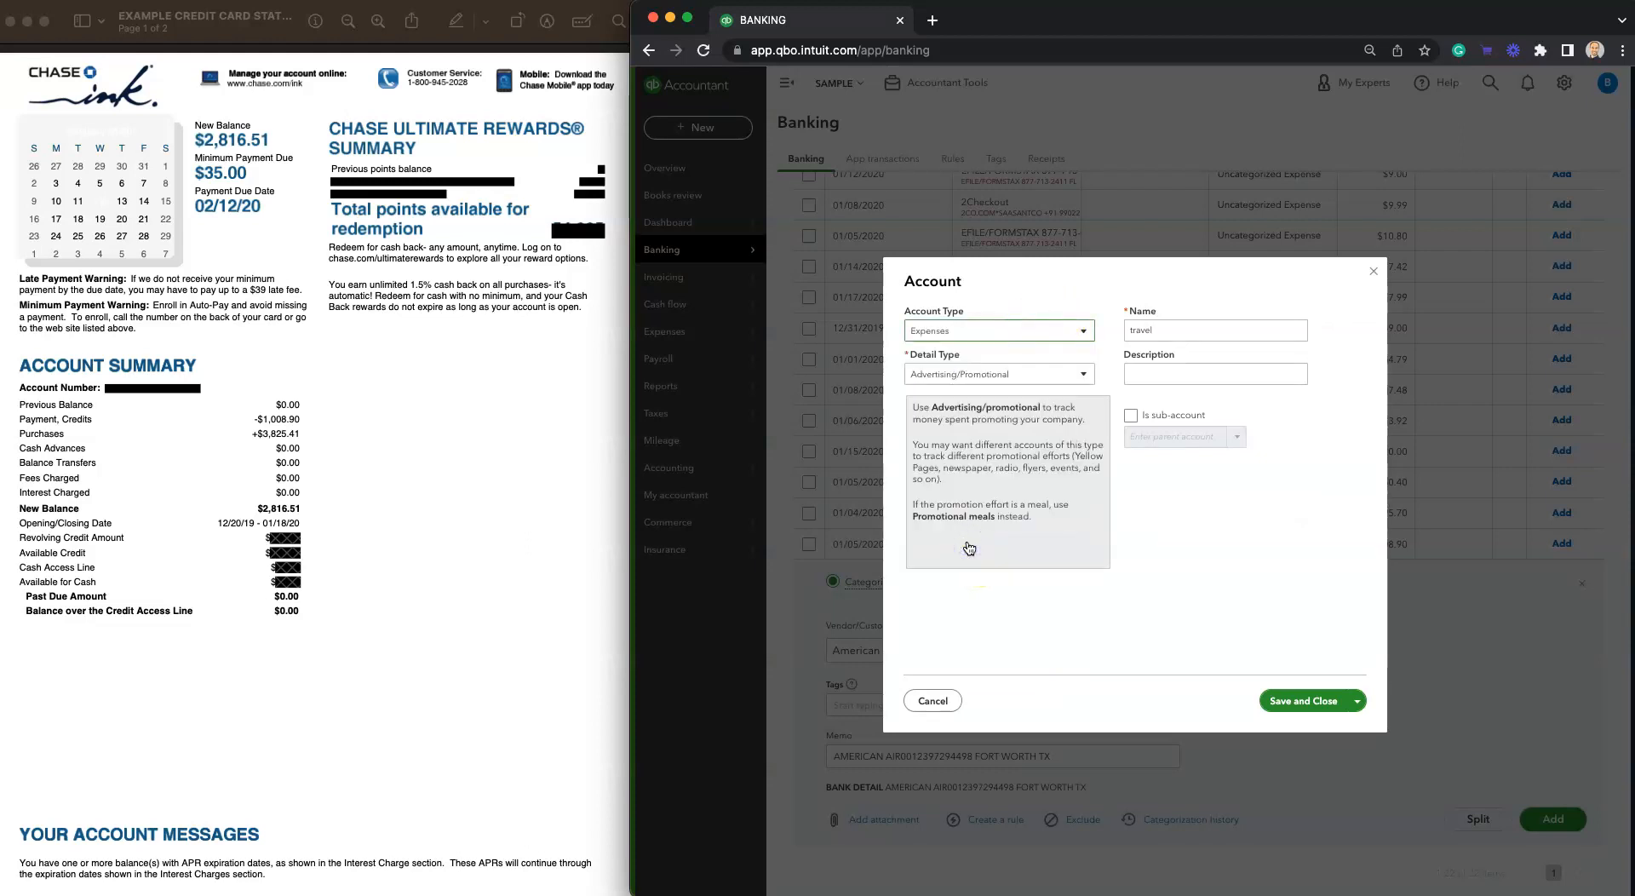
- Set the new account's detail type to Travel and capitalize its name as Travel
{"action": "left_click", "coordinate": [1082, 374]}
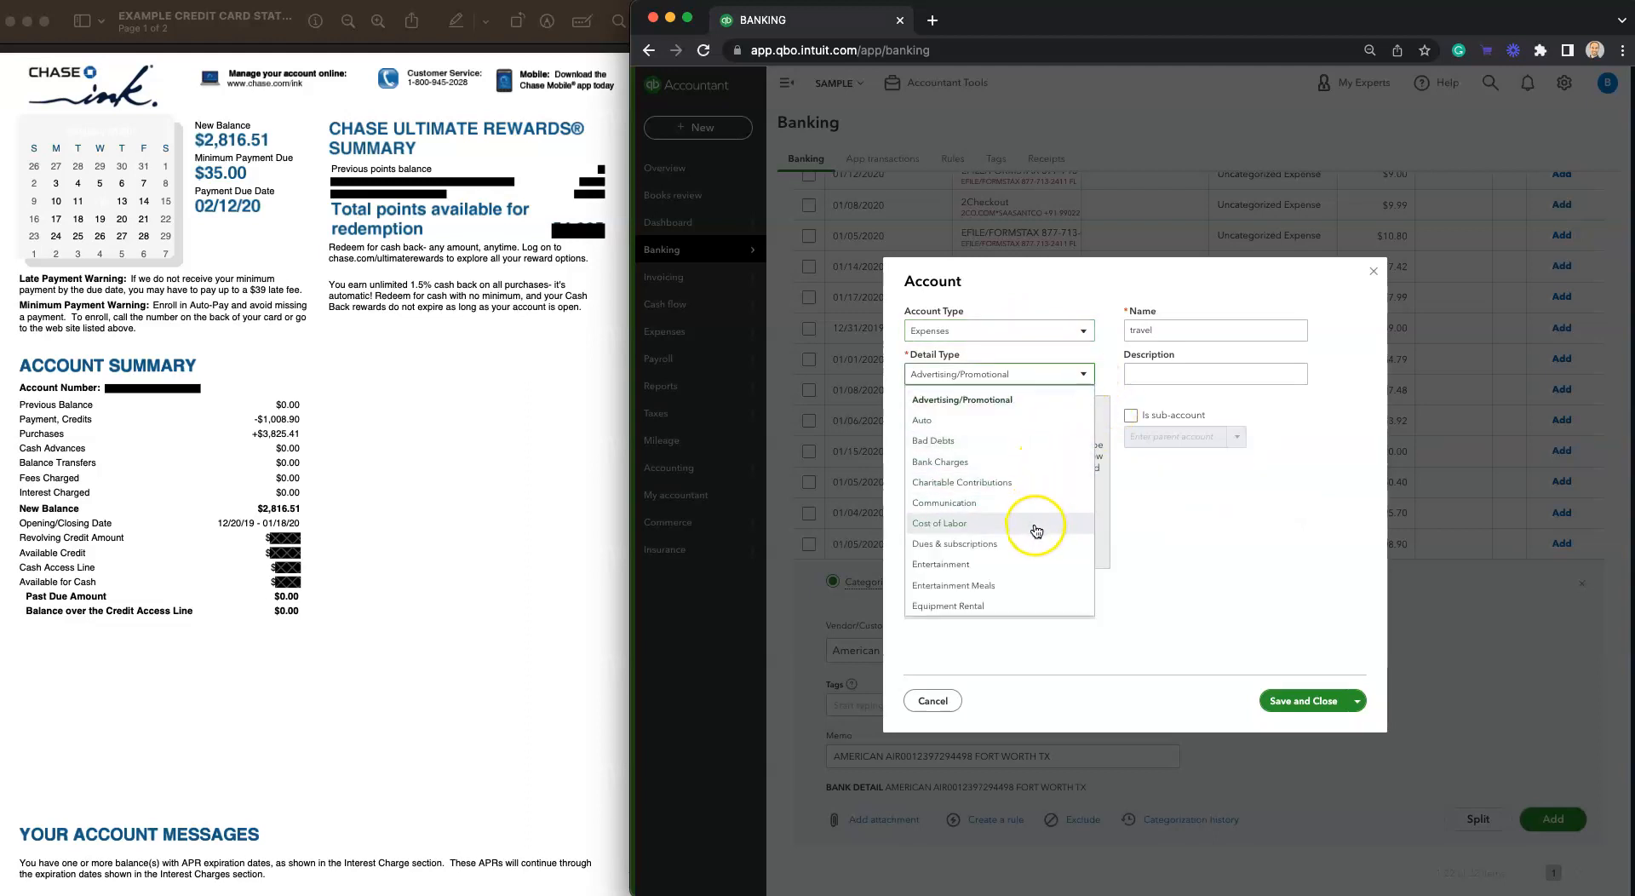
{"action": "scroll", "coordinate": [1036, 525], "scroll_direction": "down", "scroll_amount": 5}
{"action": "scroll", "coordinate": [1037, 532], "scroll_direction": "down", "scroll_amount": 3}
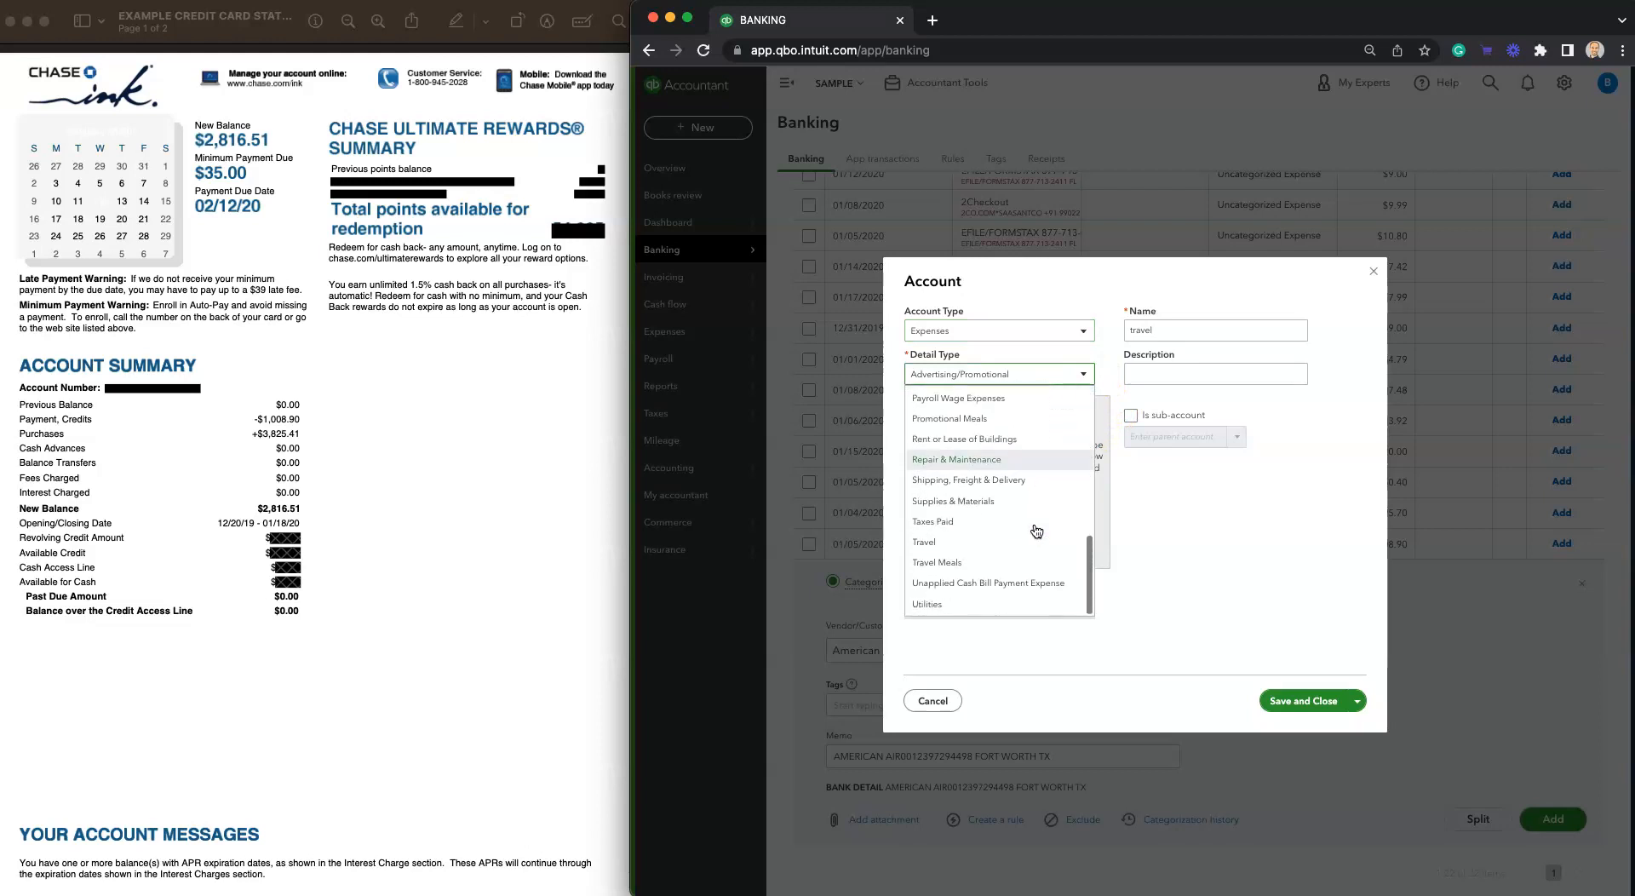
{"action": "left_click", "coordinate": [961, 545]}
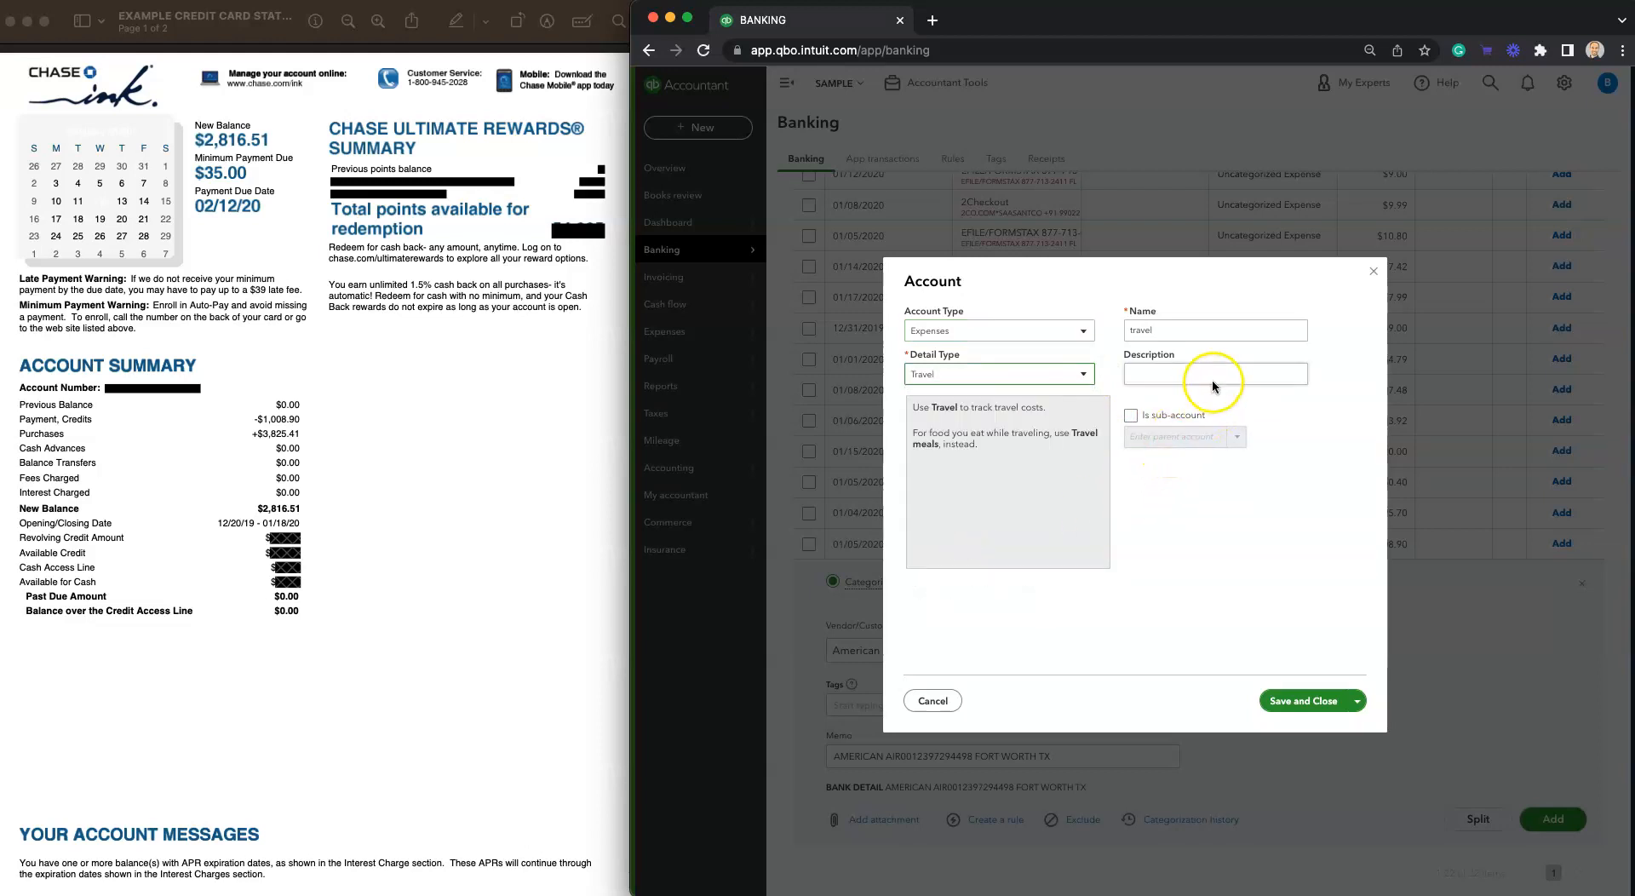
{"action": "left_click", "coordinate": [1160, 332]}
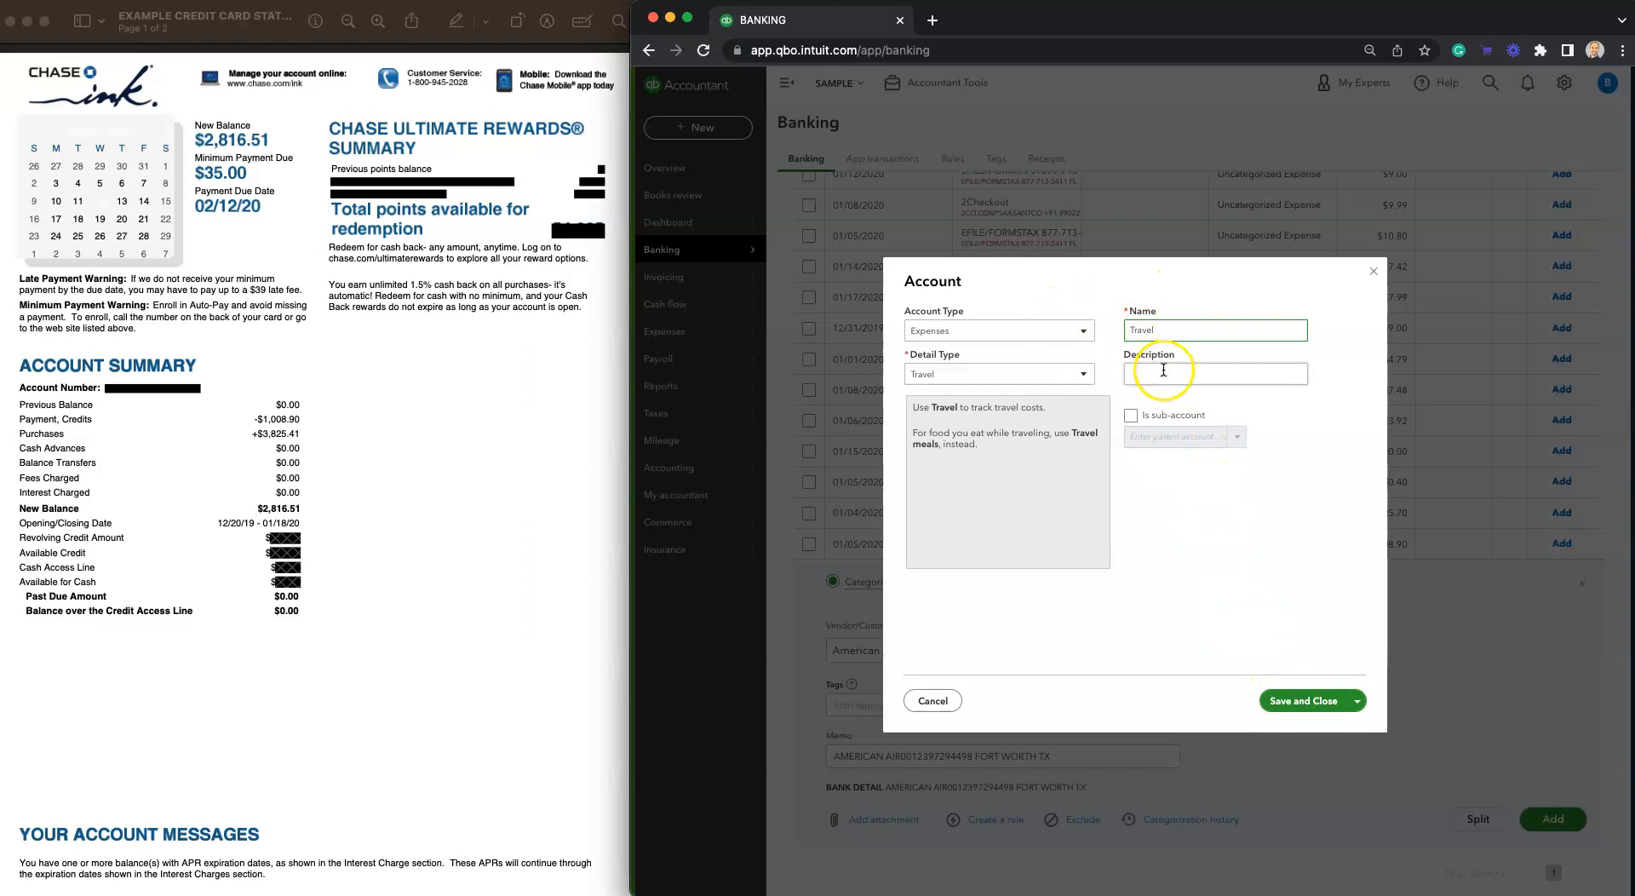
{"action": "left_click", "coordinate": [1226, 564]}
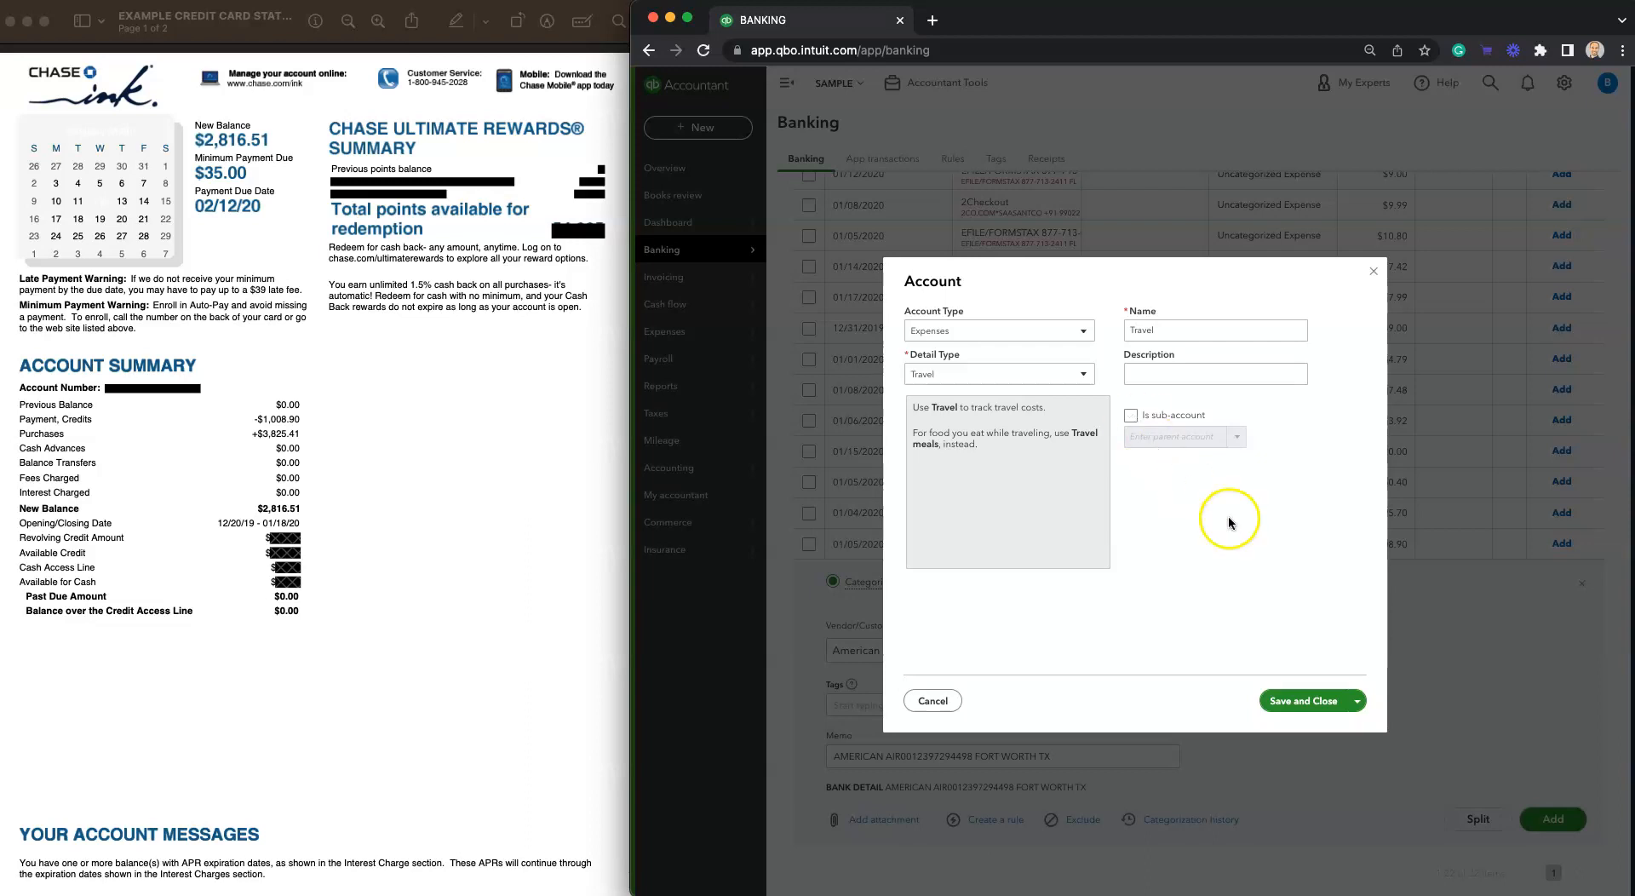
- Save the Travel account and start adding Air as a new account for the American Airlines transaction's category
{"action": "left_click", "coordinate": [1319, 701]}
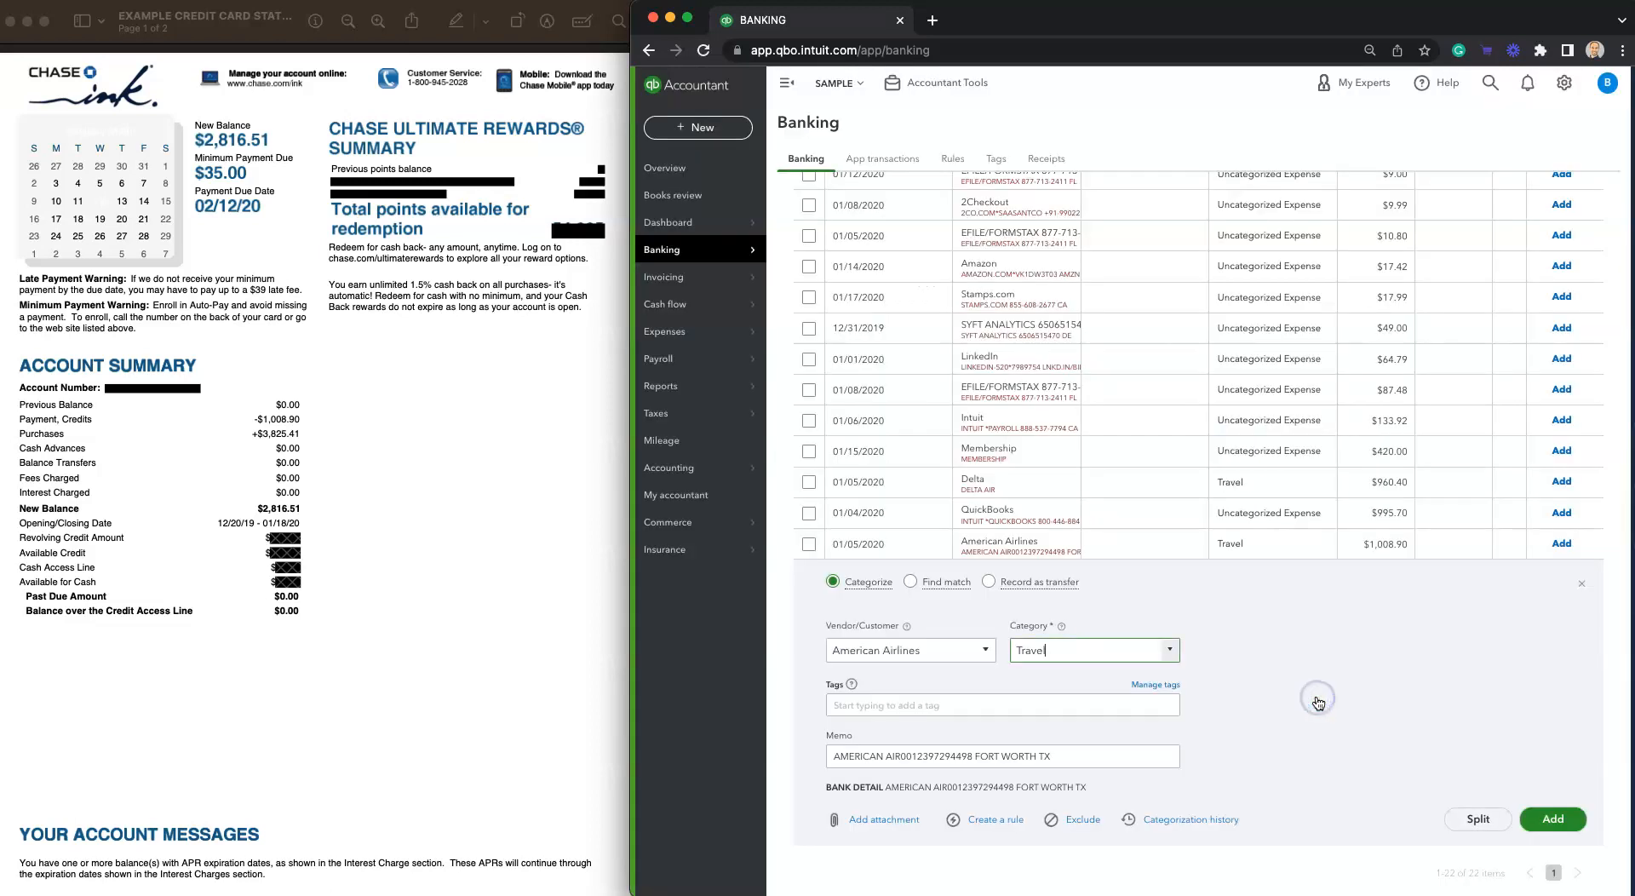
{"action": "left_click_drag", "start_coordinate": [1131, 660], "coordinate": [968, 653]}
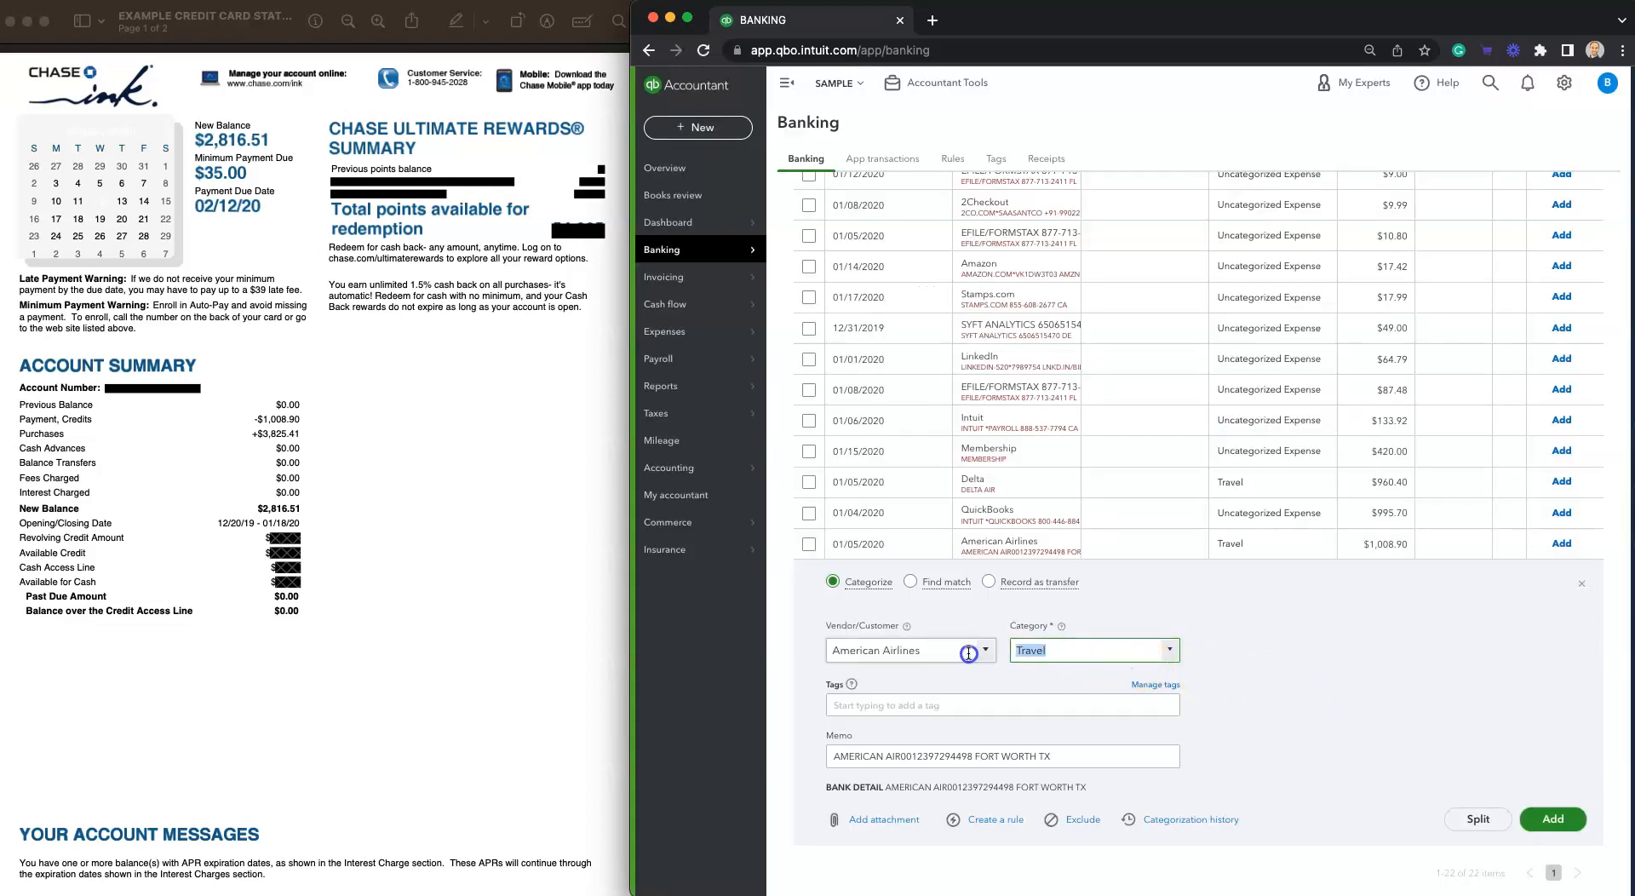
{"action": "type", "text": "Air"}
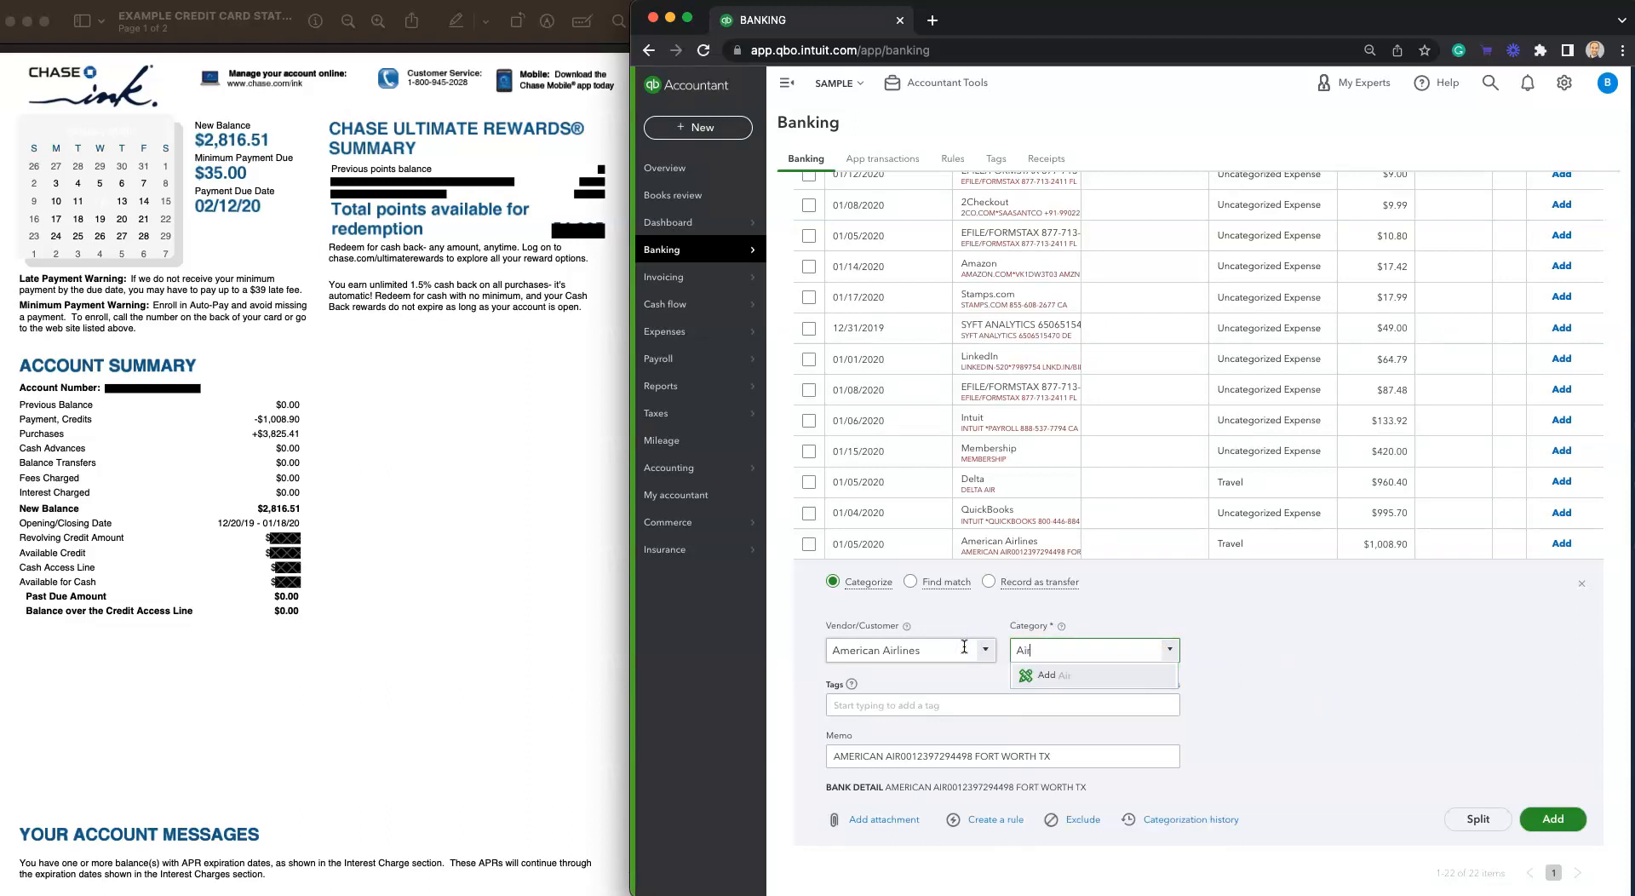
{"action": "left_click", "coordinate": [1046, 674]}
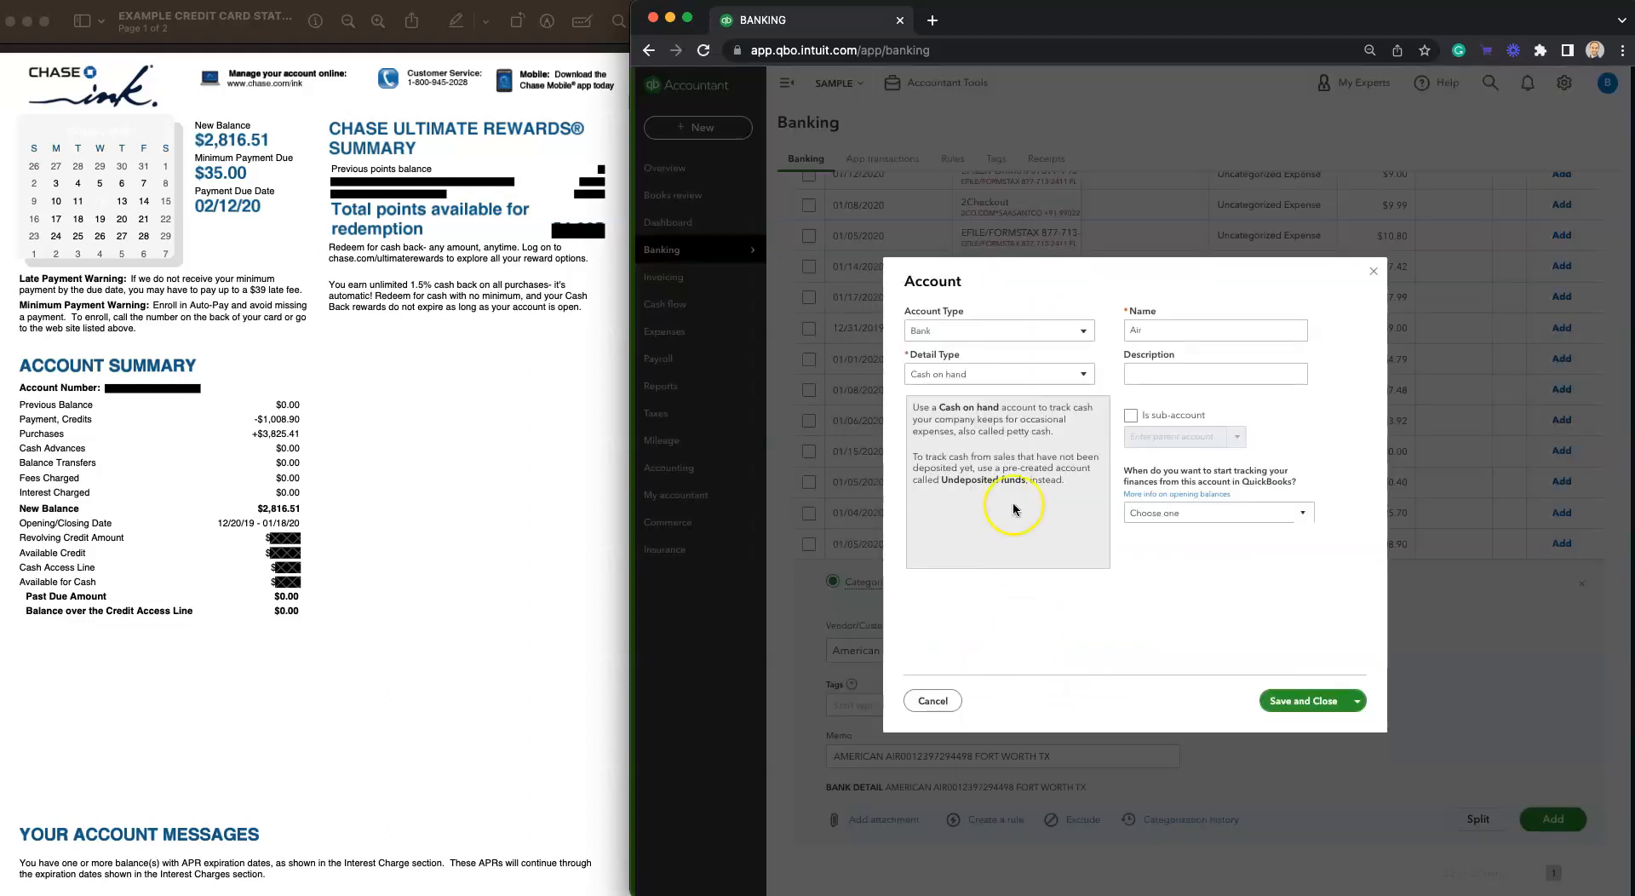
- Set the new Air account's account type to Expenses and its detail type to Travel
{"action": "left_click", "coordinate": [1026, 341]}
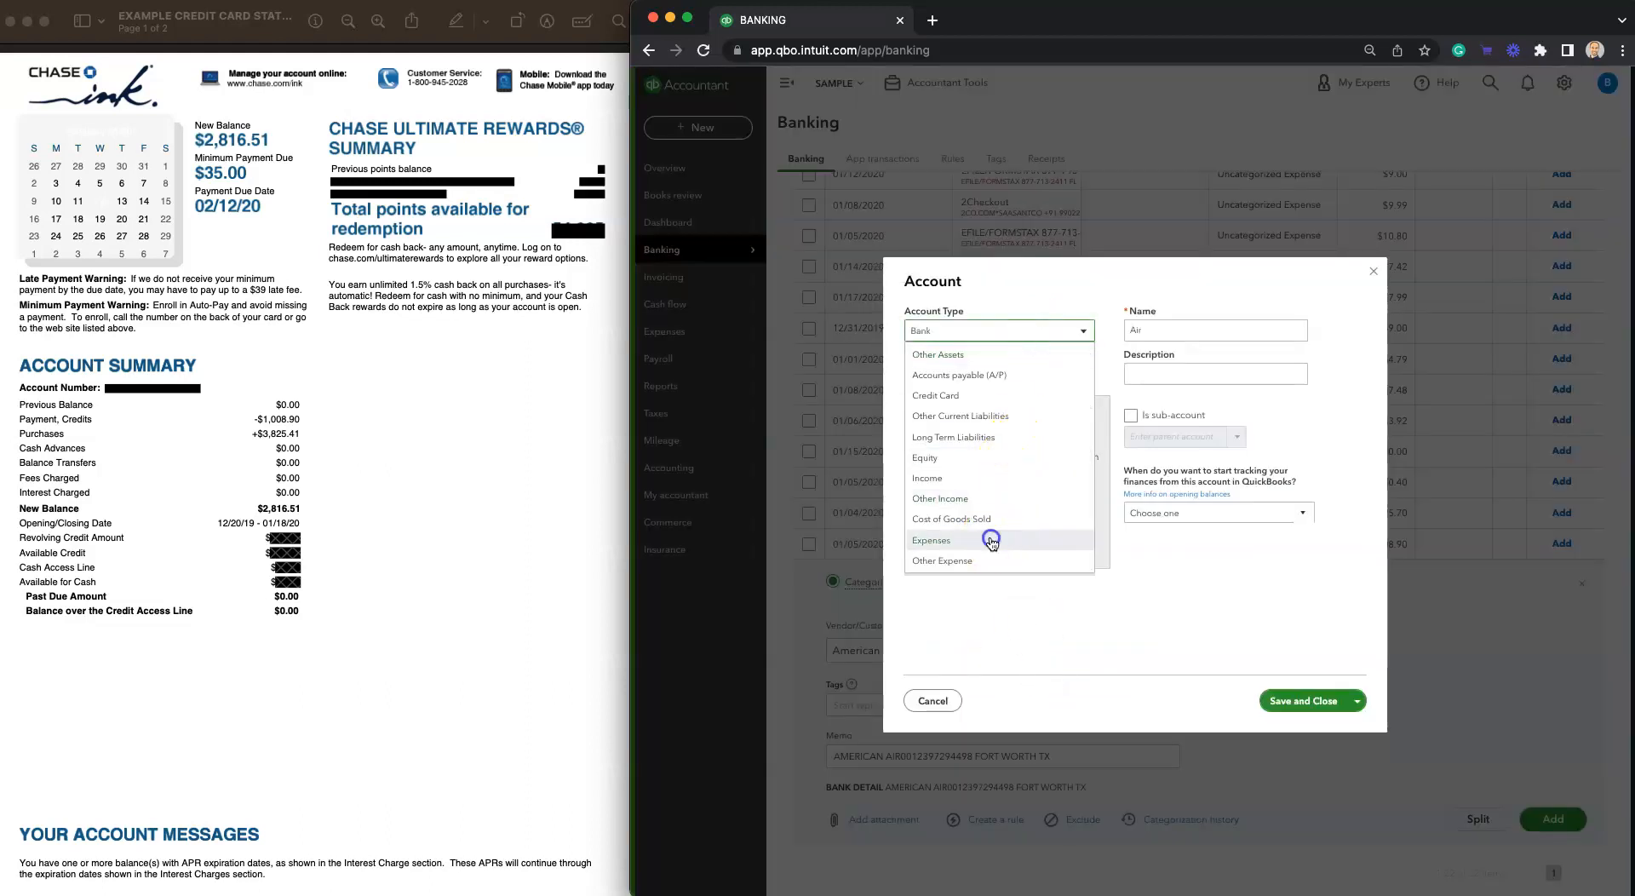
{"action": "left_click", "coordinate": [993, 542]}
{"action": "left_click", "coordinate": [1060, 375]}
{"action": "scroll", "coordinate": [1027, 486], "scroll_direction": "down", "scroll_amount": 5}
{"action": "left_click", "coordinate": [1005, 542]}
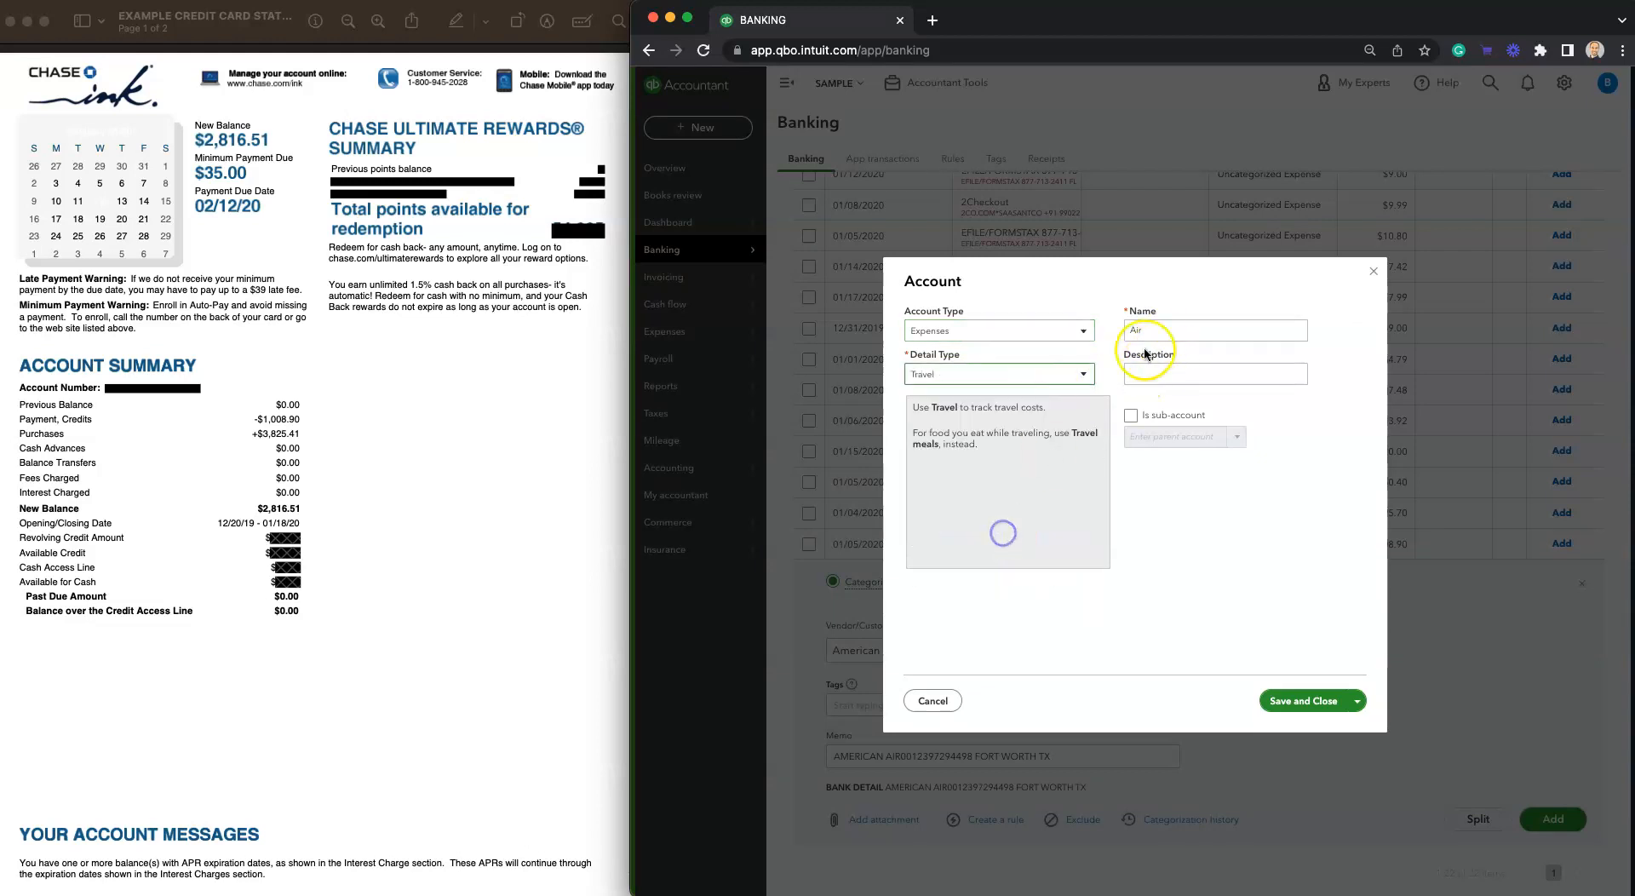
- Save Air as a sub-account of Travel and add the categorized 01/05/2020 American Airlines transaction
{"action": "left_click", "coordinate": [1131, 415]}
{"action": "left_click", "coordinate": [1242, 440]}
{"action": "type", "text": "trav"}
{"action": "left_click", "coordinate": [1196, 466]}
{"action": "left_click", "coordinate": [1316, 701]}
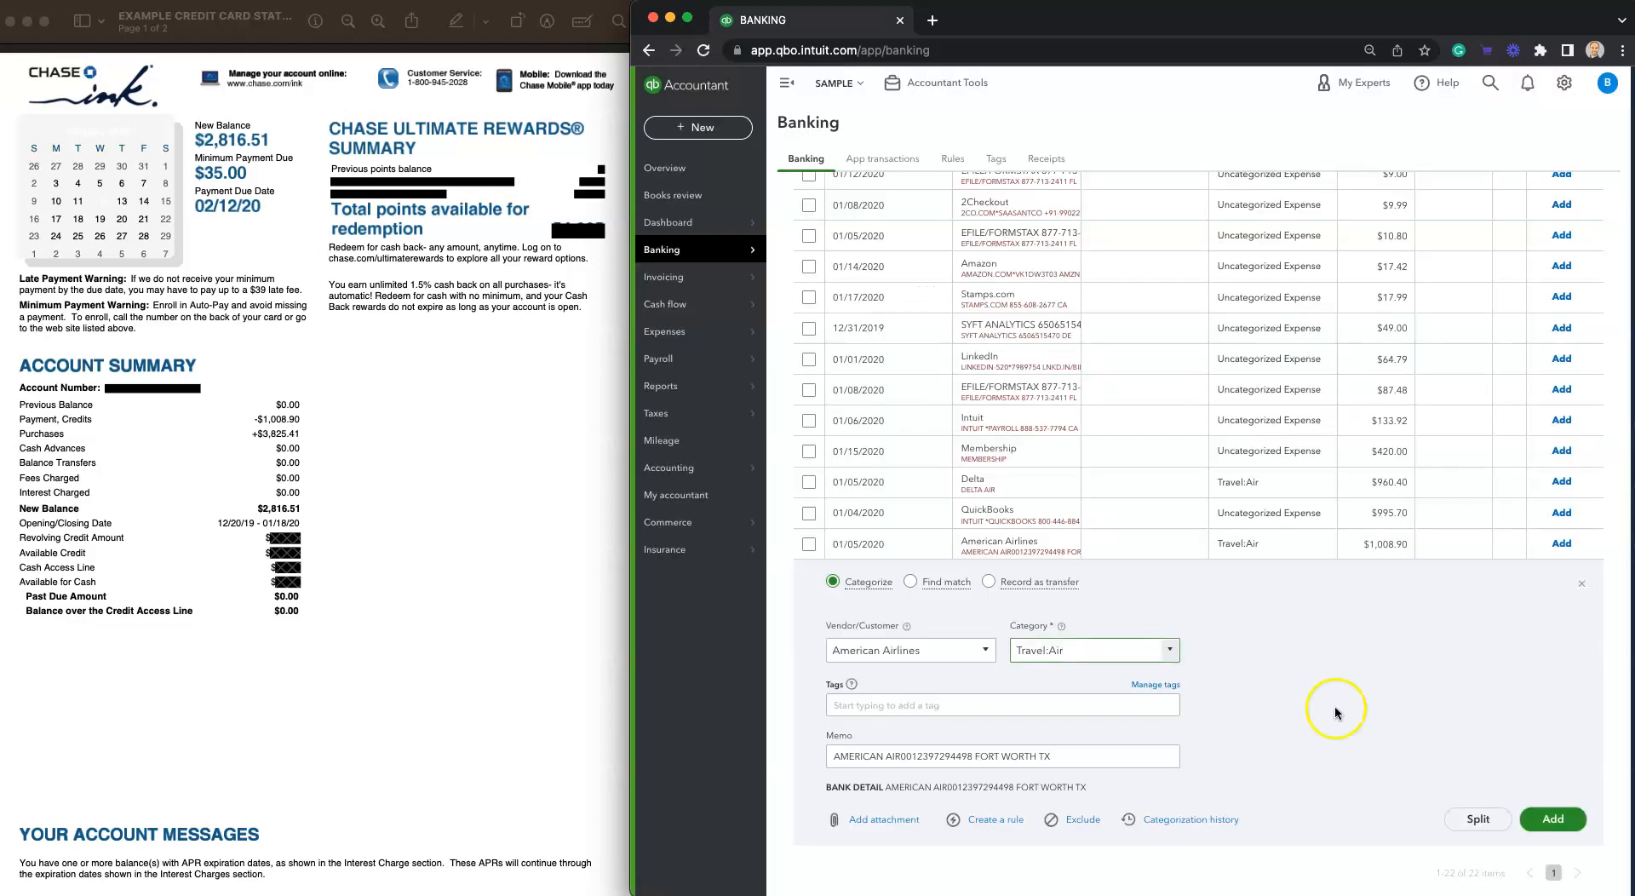
{"action": "left_click", "coordinate": [1552, 820]}
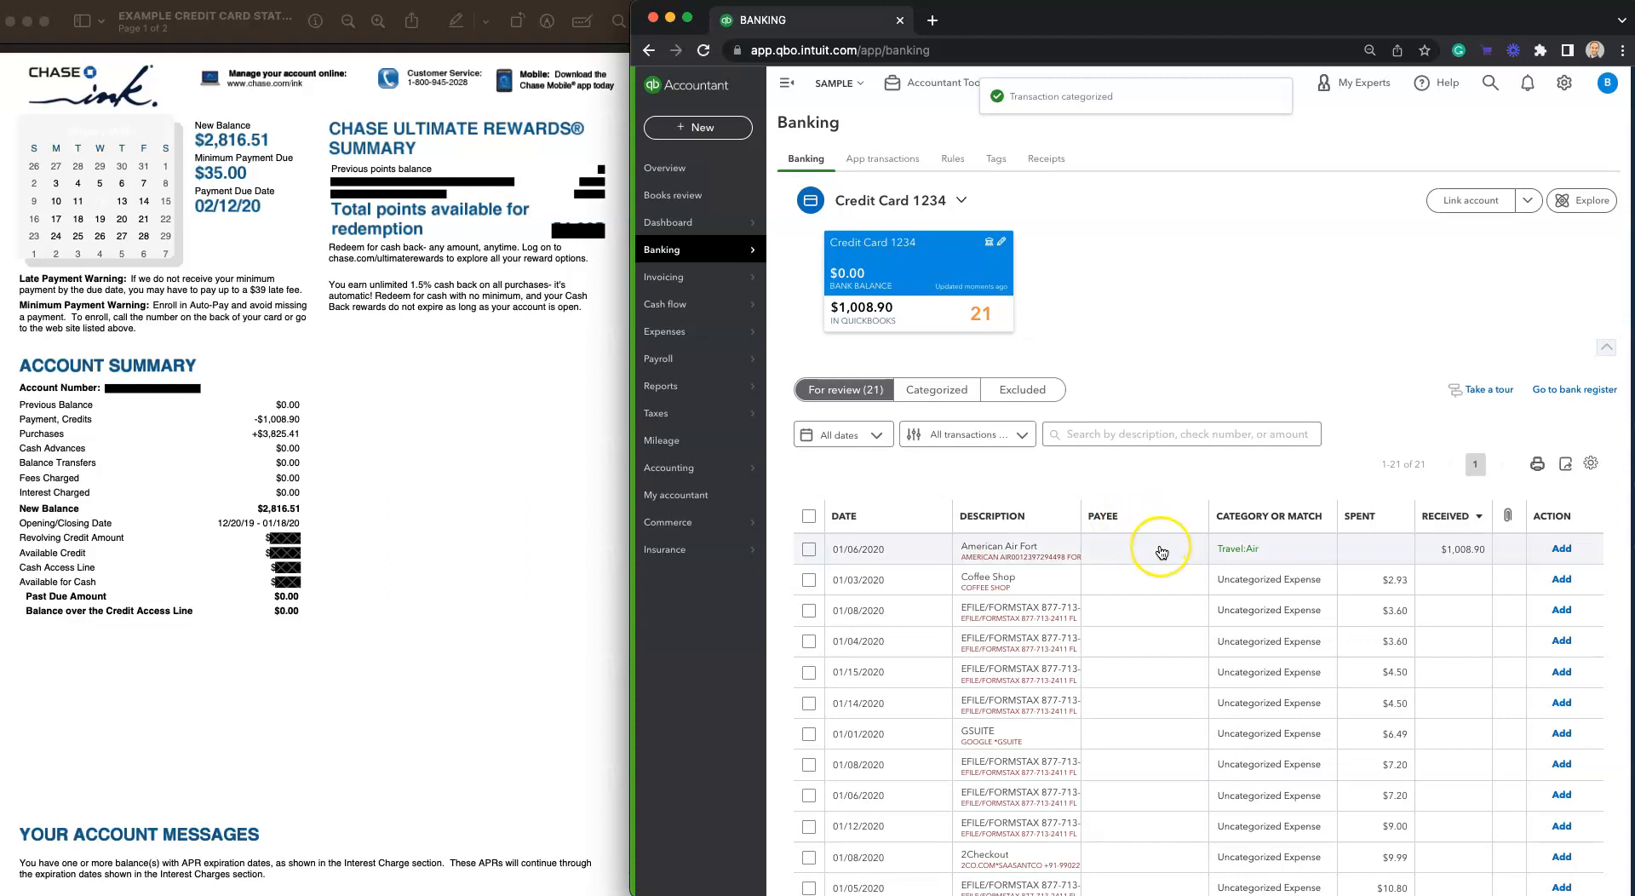
- Assign American Airlines as the vendor of the 01/06/2020 American Air Fort transaction and add it
{"action": "left_click", "coordinate": [1161, 551]}
{"action": "left_click", "coordinate": [901, 653]}
{"action": "type", "text": "am"}
{"action": "left_click", "coordinate": [1295, 646]}
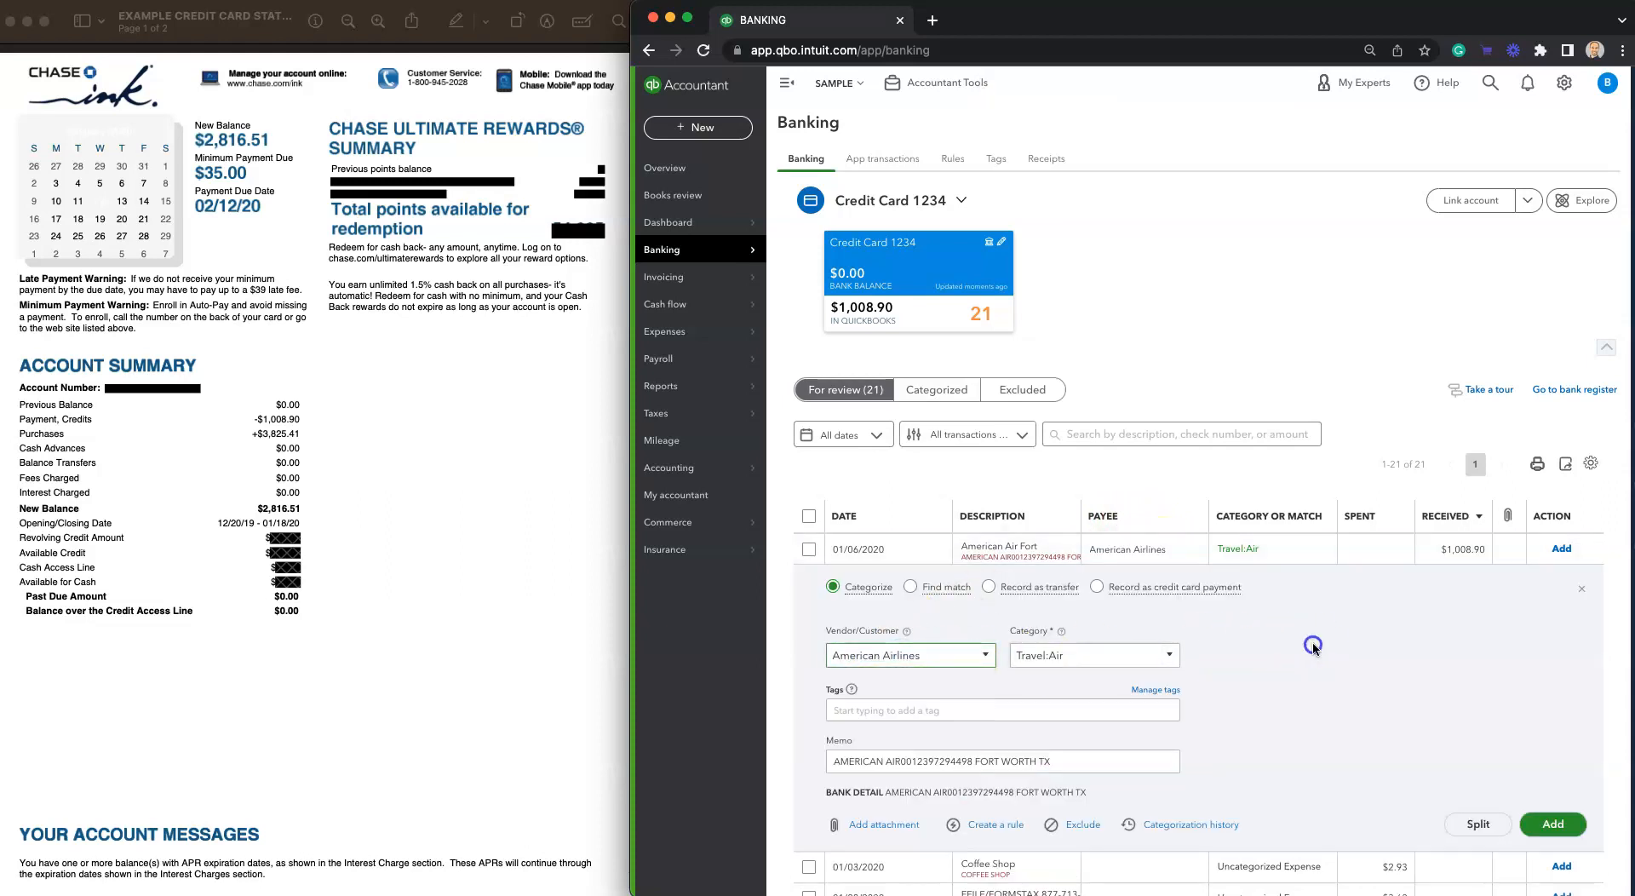
{"action": "left_click", "coordinate": [1548, 825]}
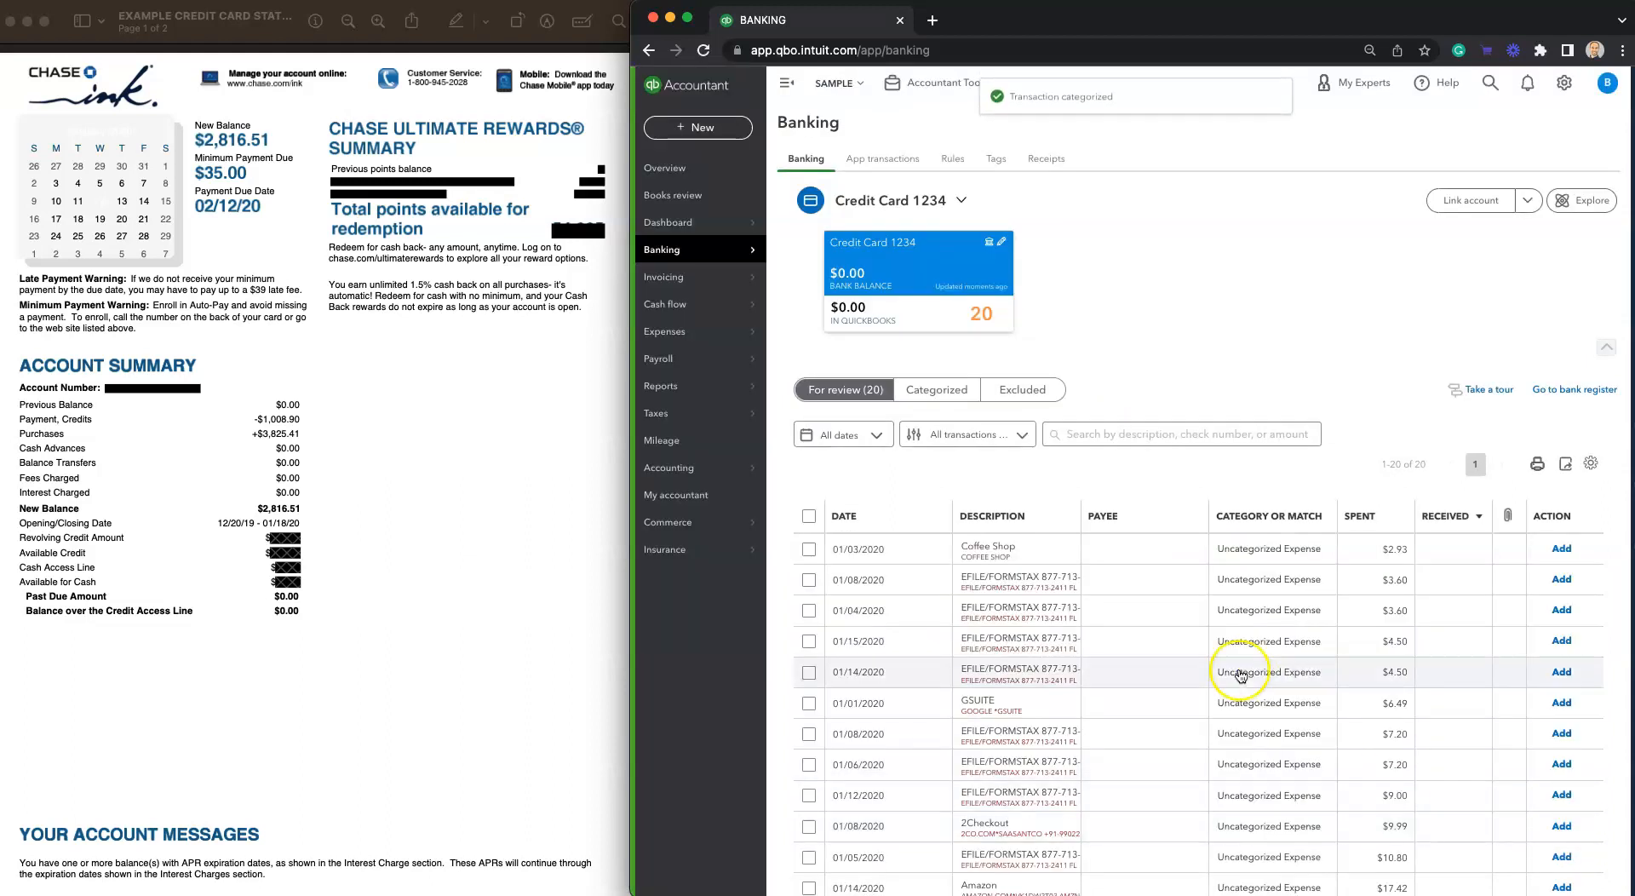
- Open the 01/03/2020 Coffee Shop transaction and start adding meals as a new account for its category
{"action": "left_click", "coordinate": [1121, 546]}
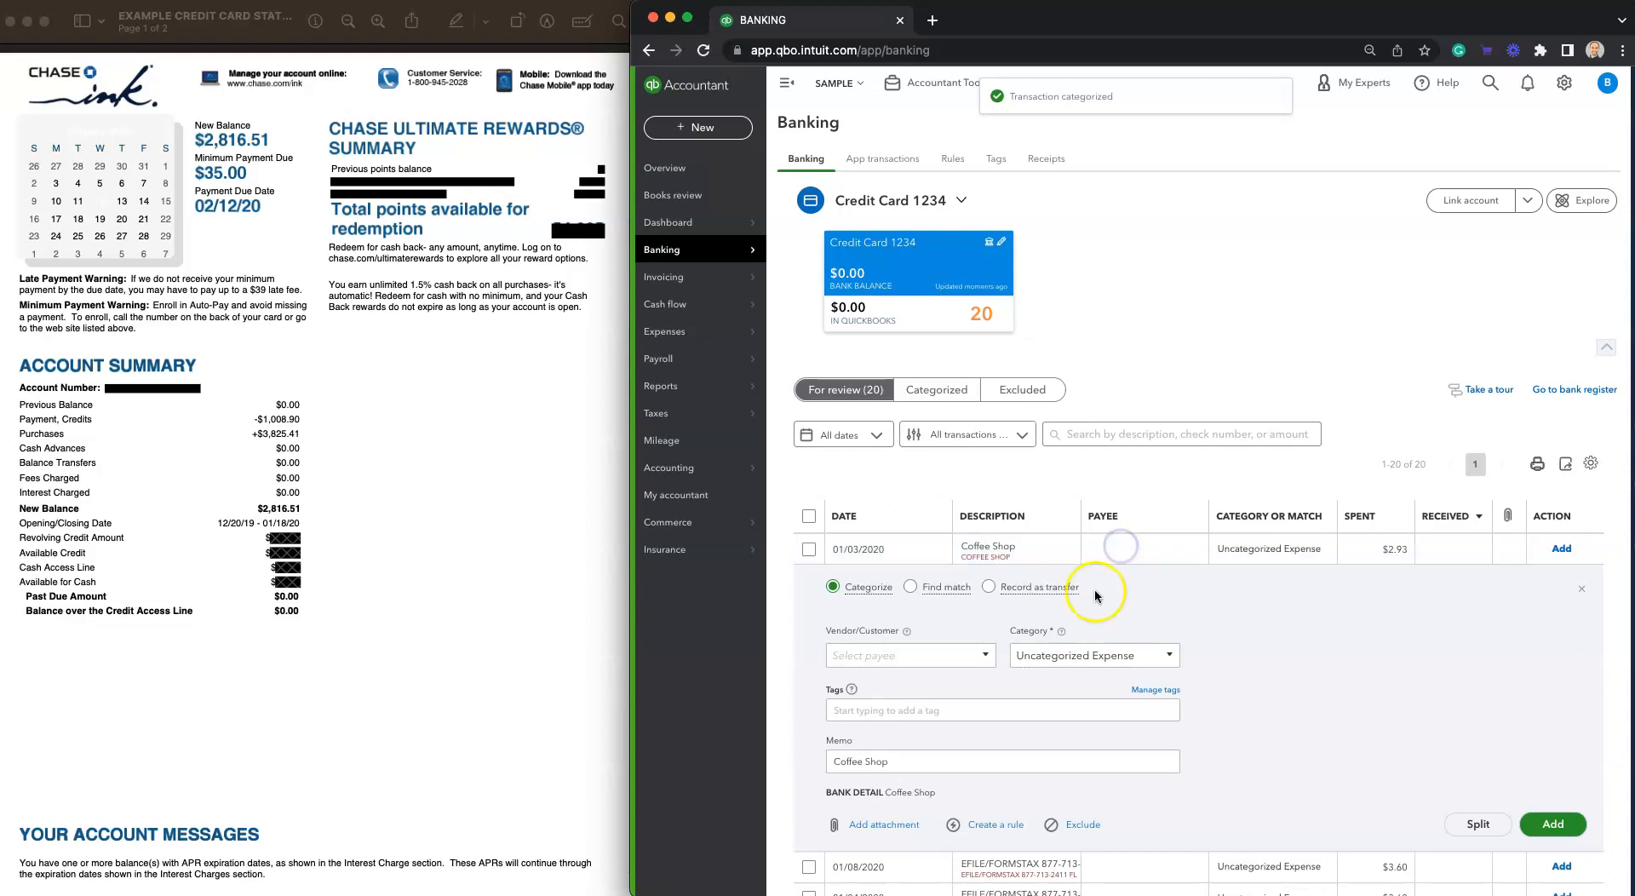
{"action": "left_click", "coordinate": [1082, 653]}
{"action": "type", "text": "mea"}
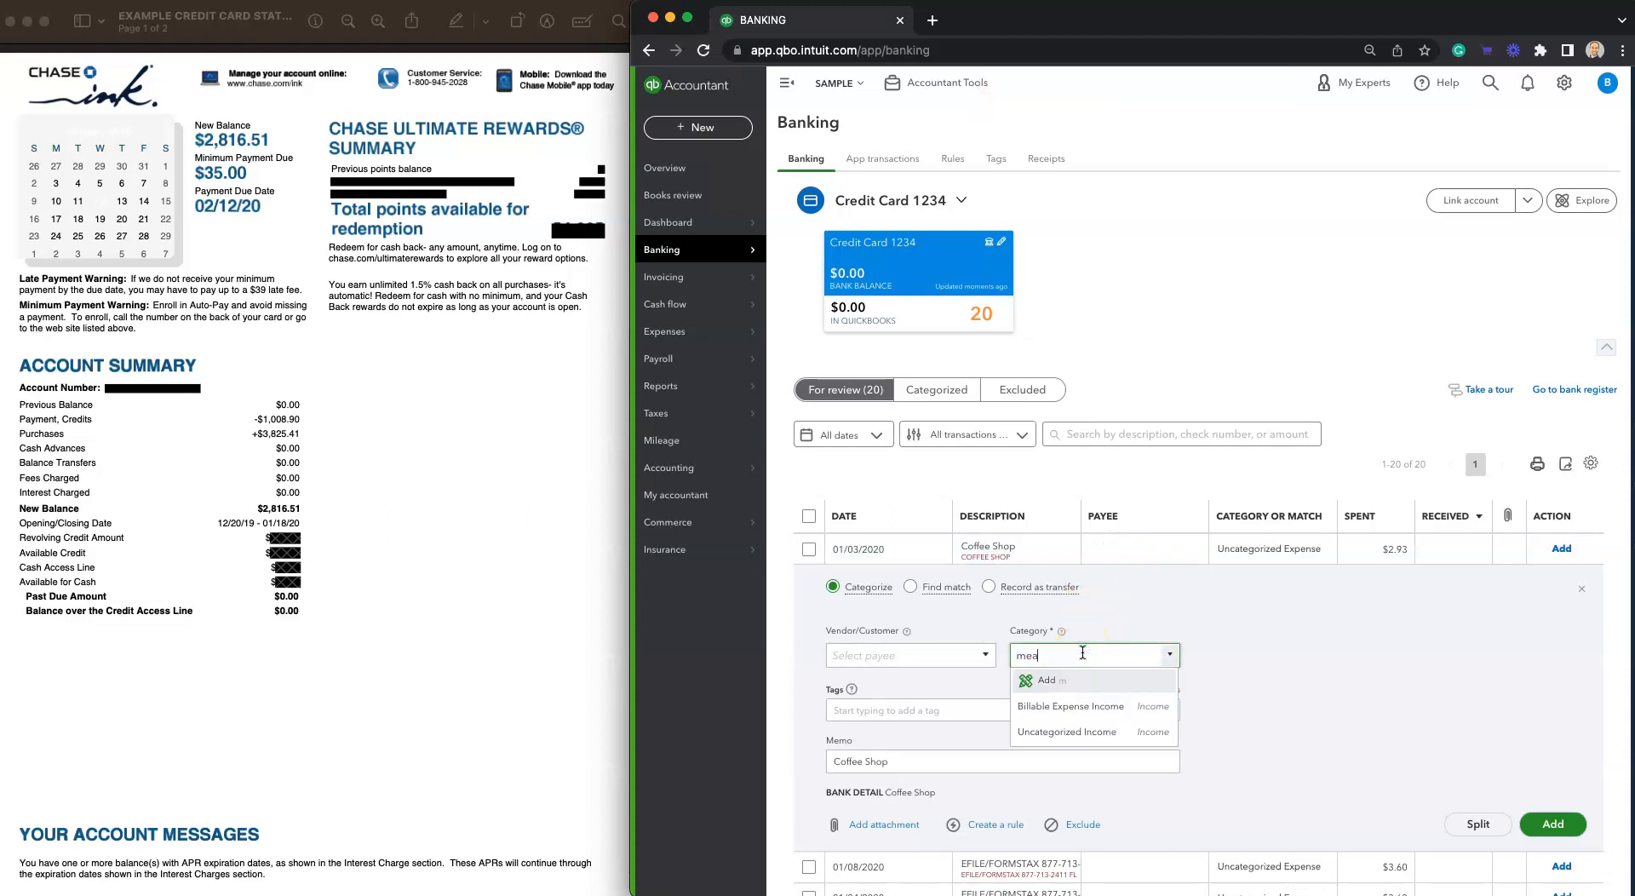
{"action": "type", "text": "ls"}
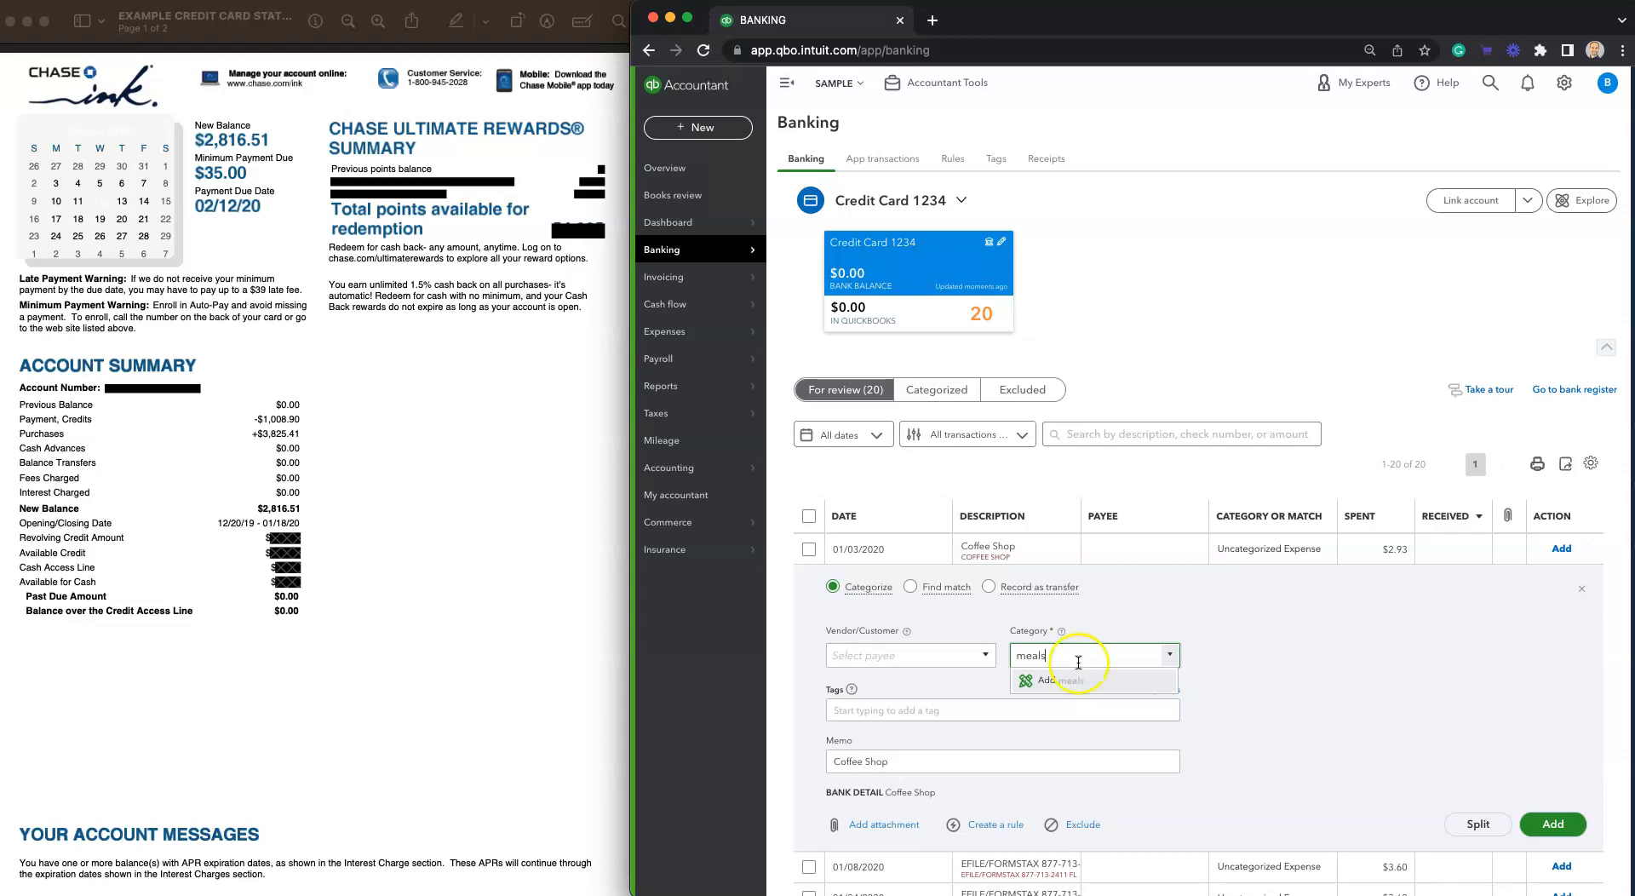
{"action": "left_click", "coordinate": [1069, 680]}
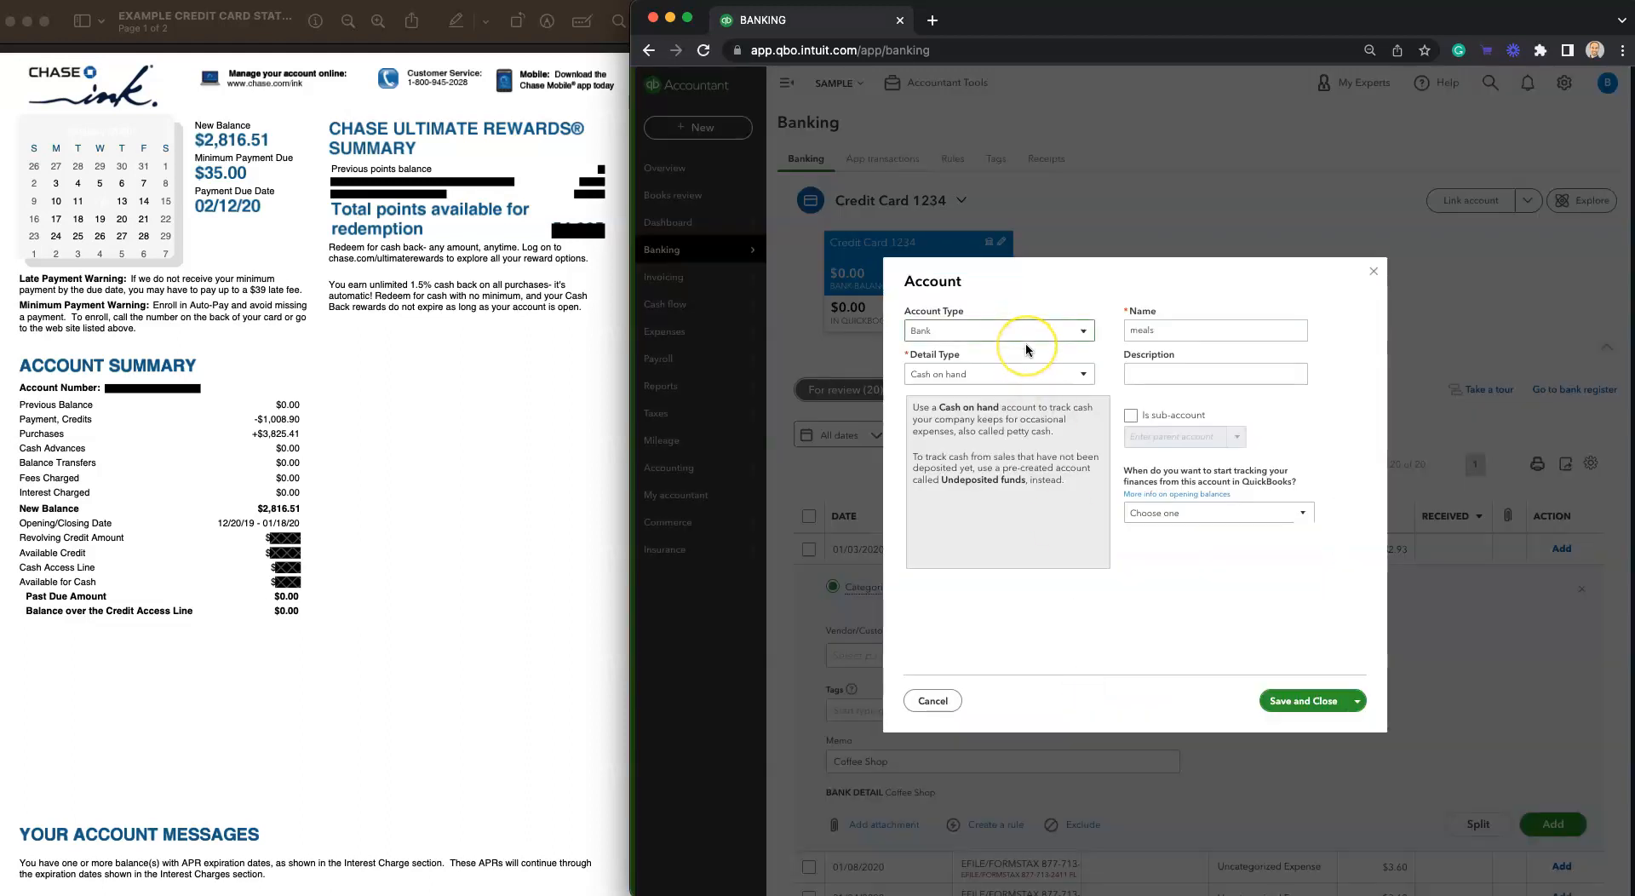
- Set the new account's type to Expenses, capitalize its name as Meals, and save it
{"action": "key", "text": "Tab"}
{"action": "key", "text": "Tab"}
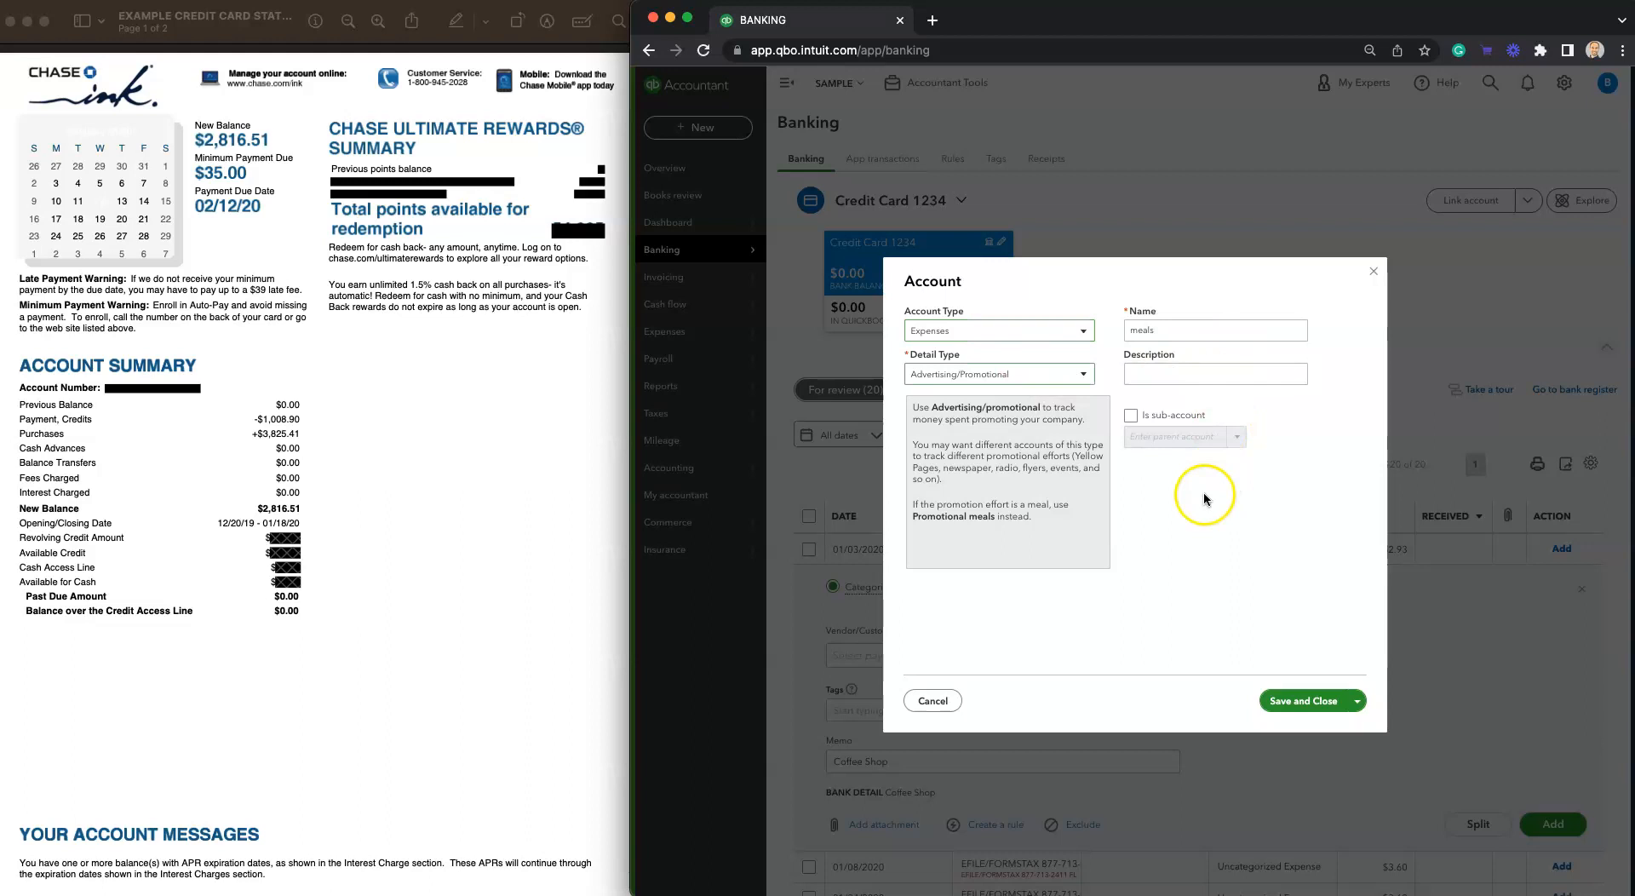
{"action": "type", "text": "Meal"}
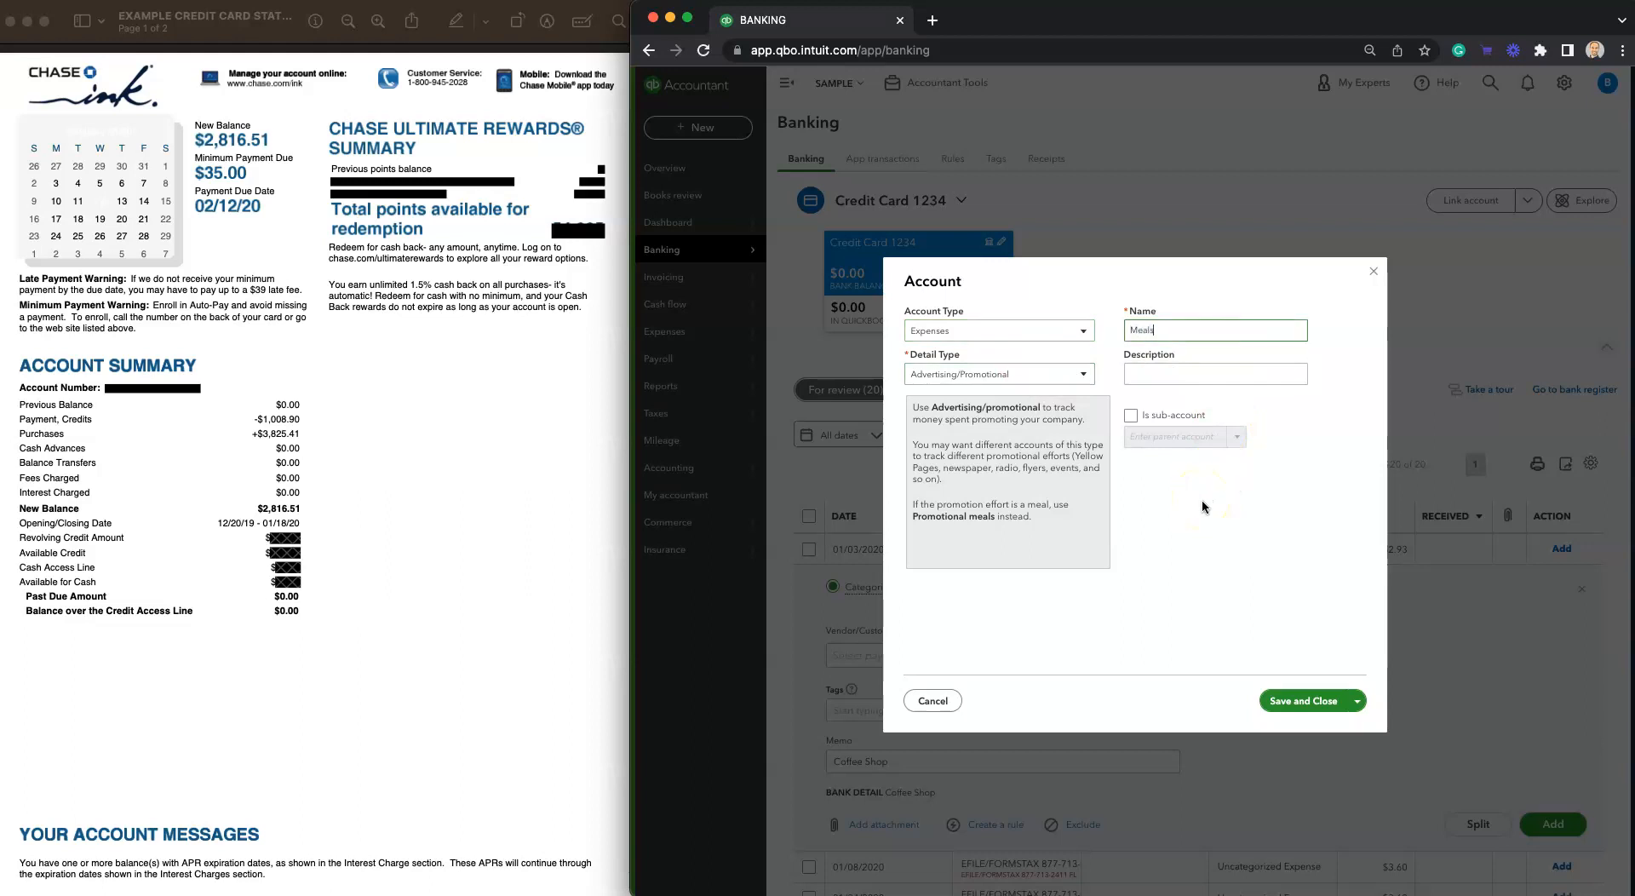
{"action": "left_click", "coordinate": [1307, 700]}
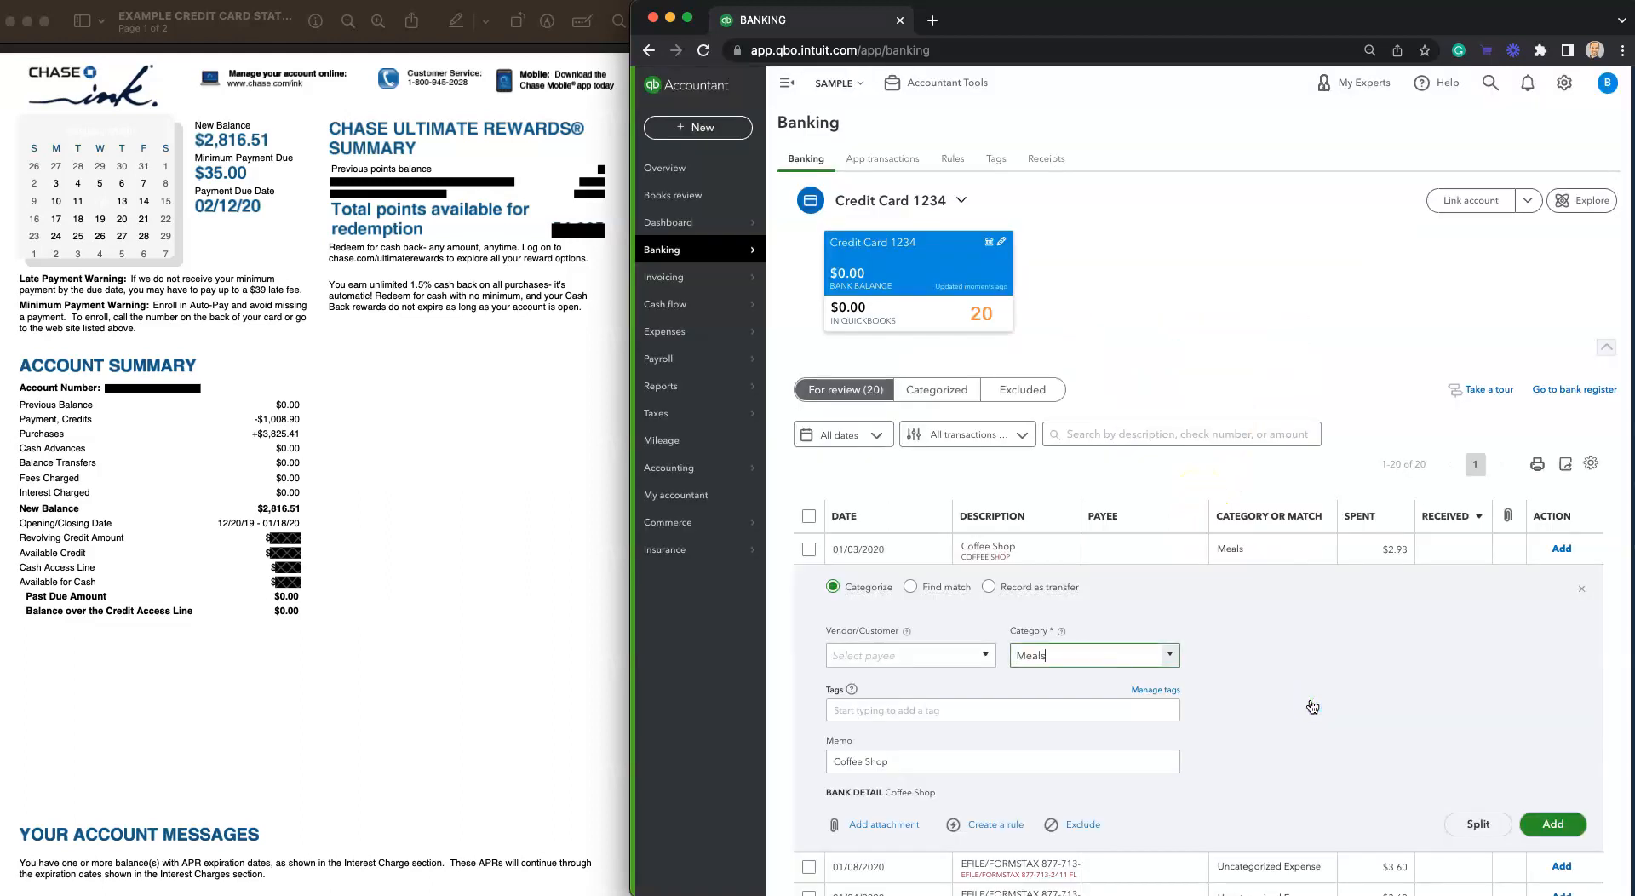
- Add the Coffee Shop transaction under Meals with its vendor left blank
{"action": "left_click", "coordinate": [1552, 828]}
{"action": "left_click", "coordinate": [963, 655]}
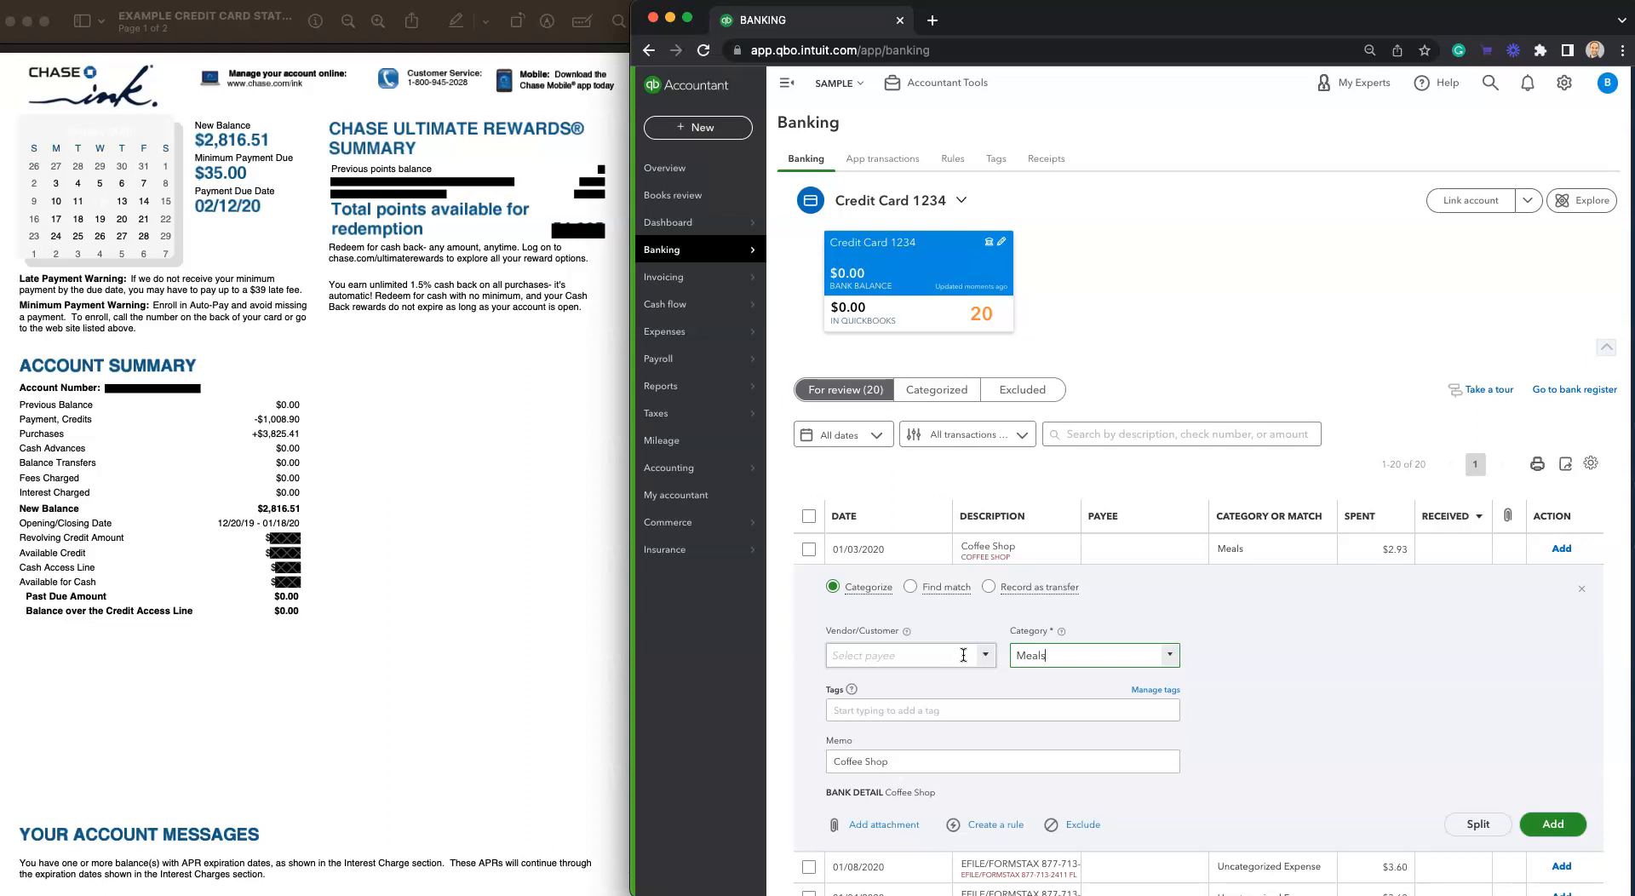
{"action": "left_click", "coordinate": [966, 655]}
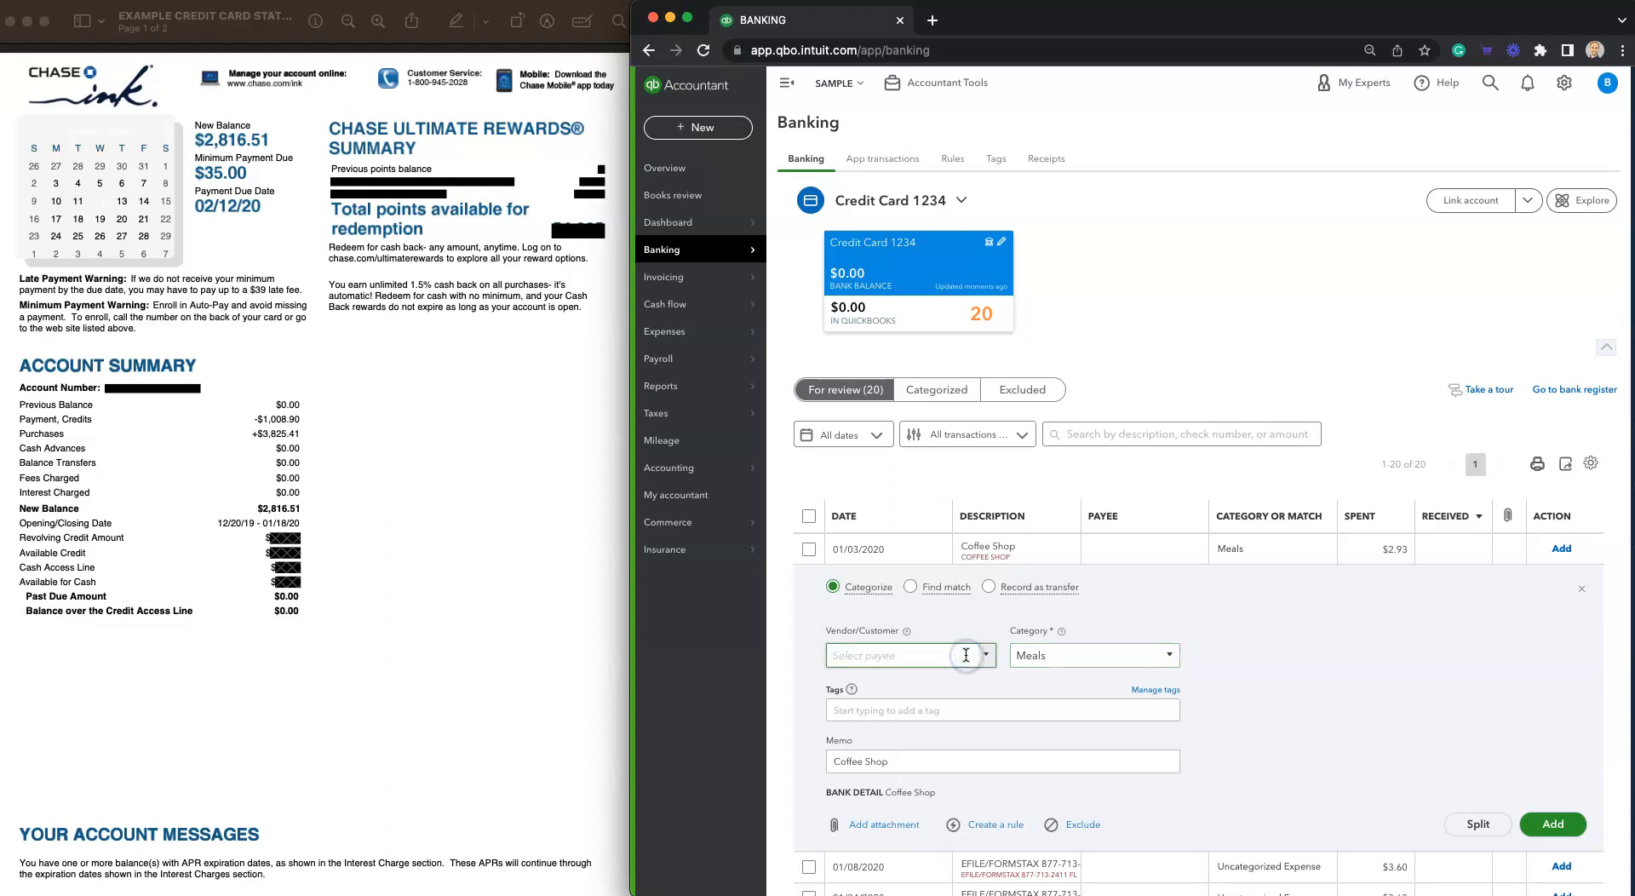
{"action": "left_click", "coordinate": [1555, 824]}
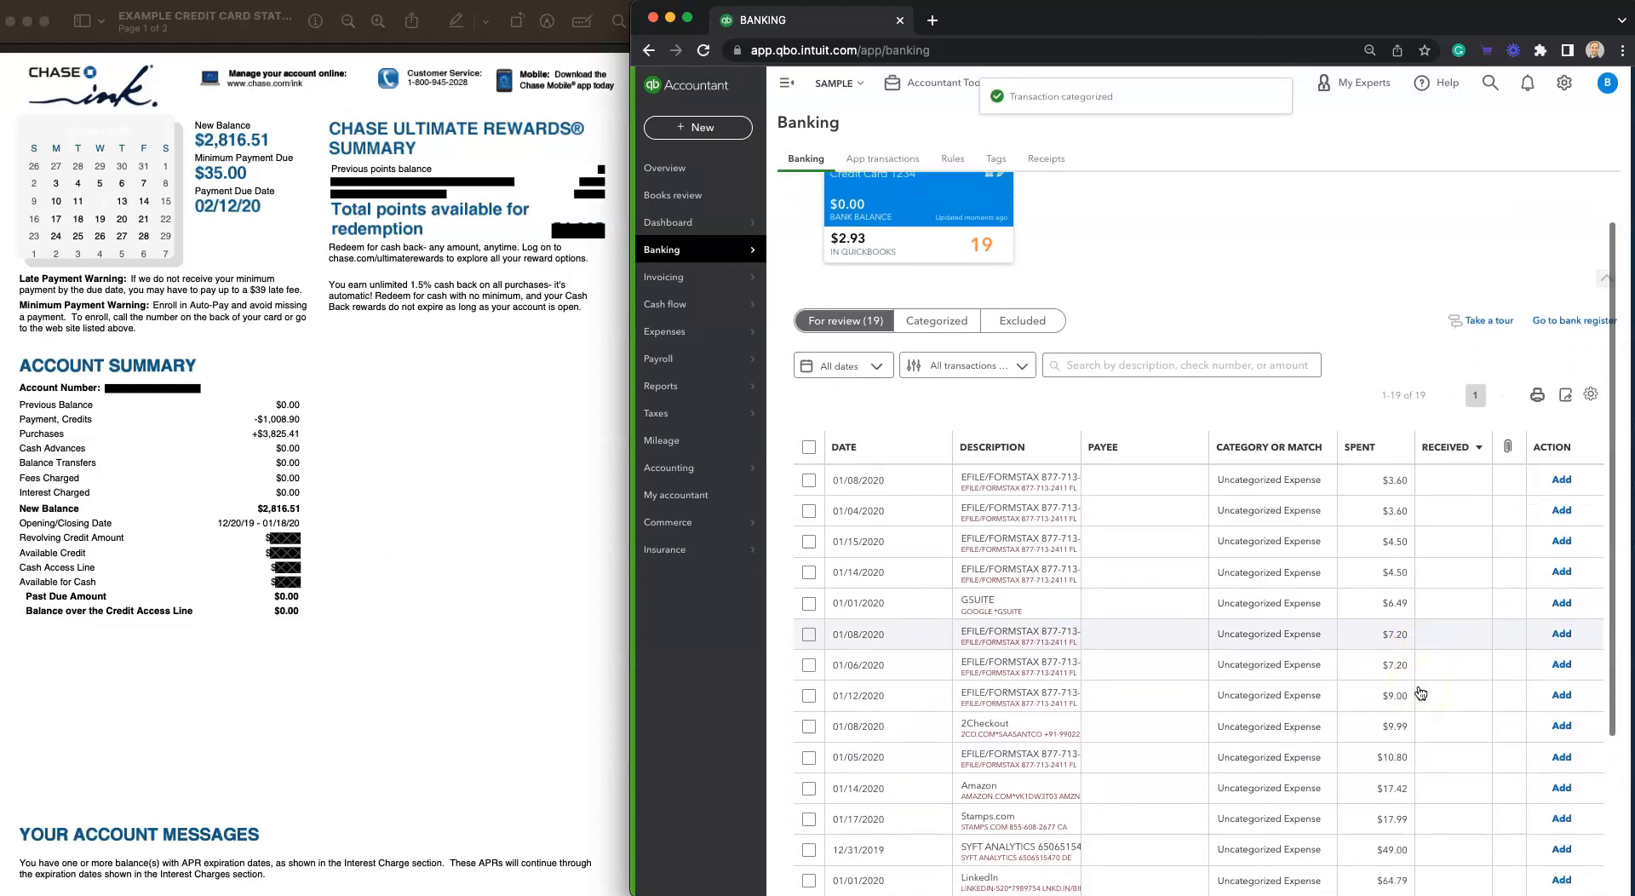
- Open the 01/05/2020 Delta transaction and add it with the suggested Travel:Air category
{"action": "scroll", "coordinate": [1423, 698], "scroll_direction": "down", "scroll_amount": 3}
{"action": "scroll", "coordinate": [1421, 693], "scroll_direction": "down", "scroll_amount": 2}
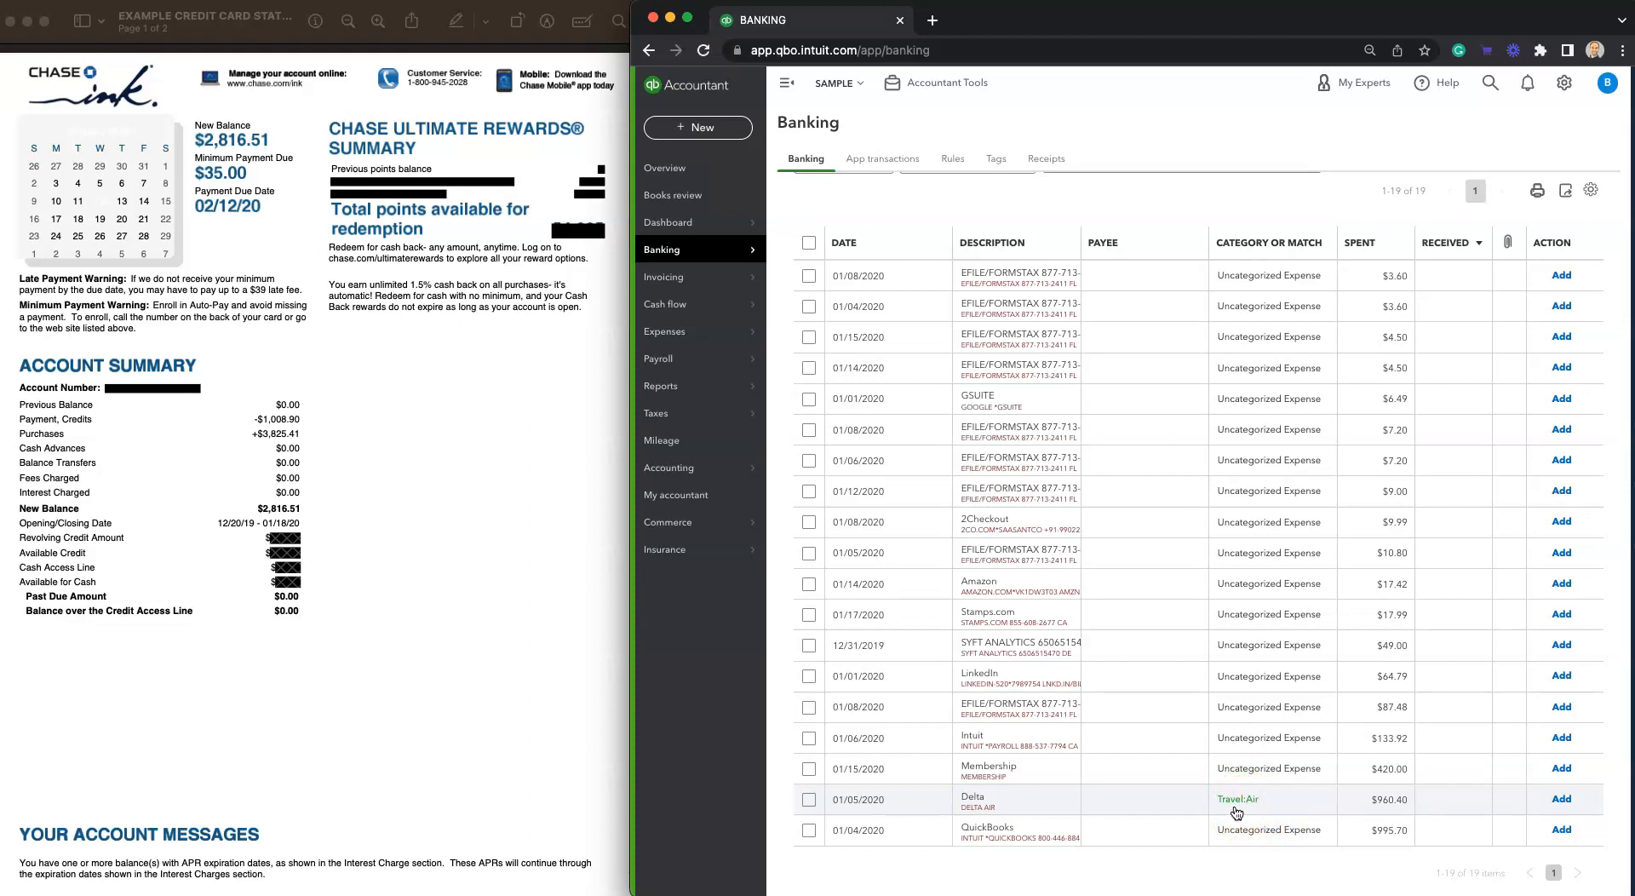
{"action": "left_click", "coordinate": [1035, 802]}
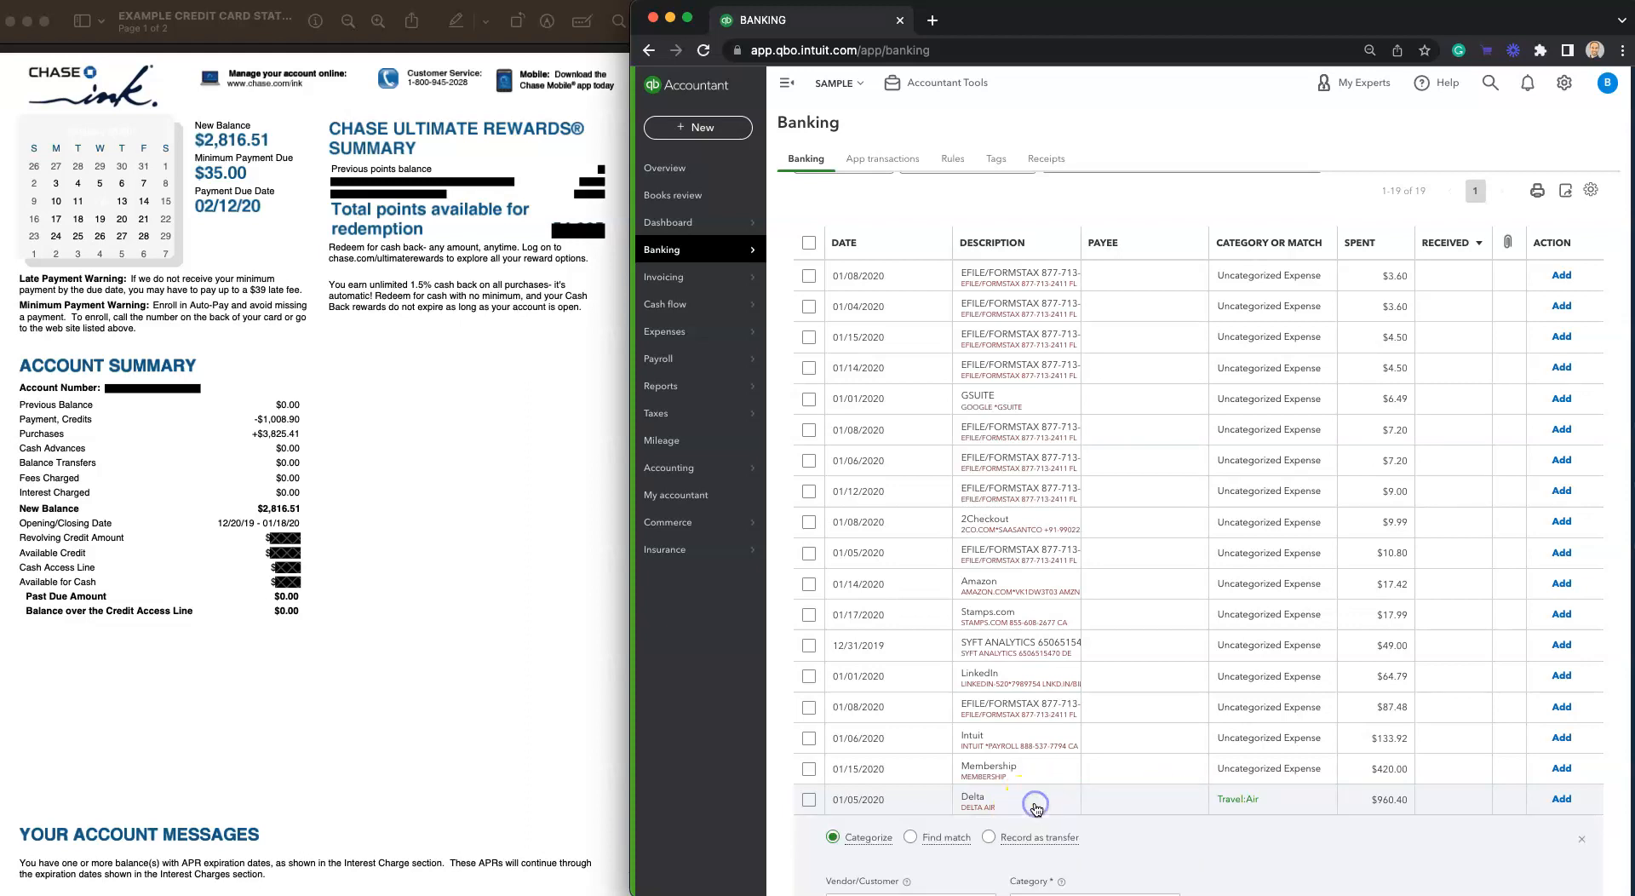
{"action": "scroll", "coordinate": [1037, 809], "scroll_direction": "down", "scroll_amount": 1}
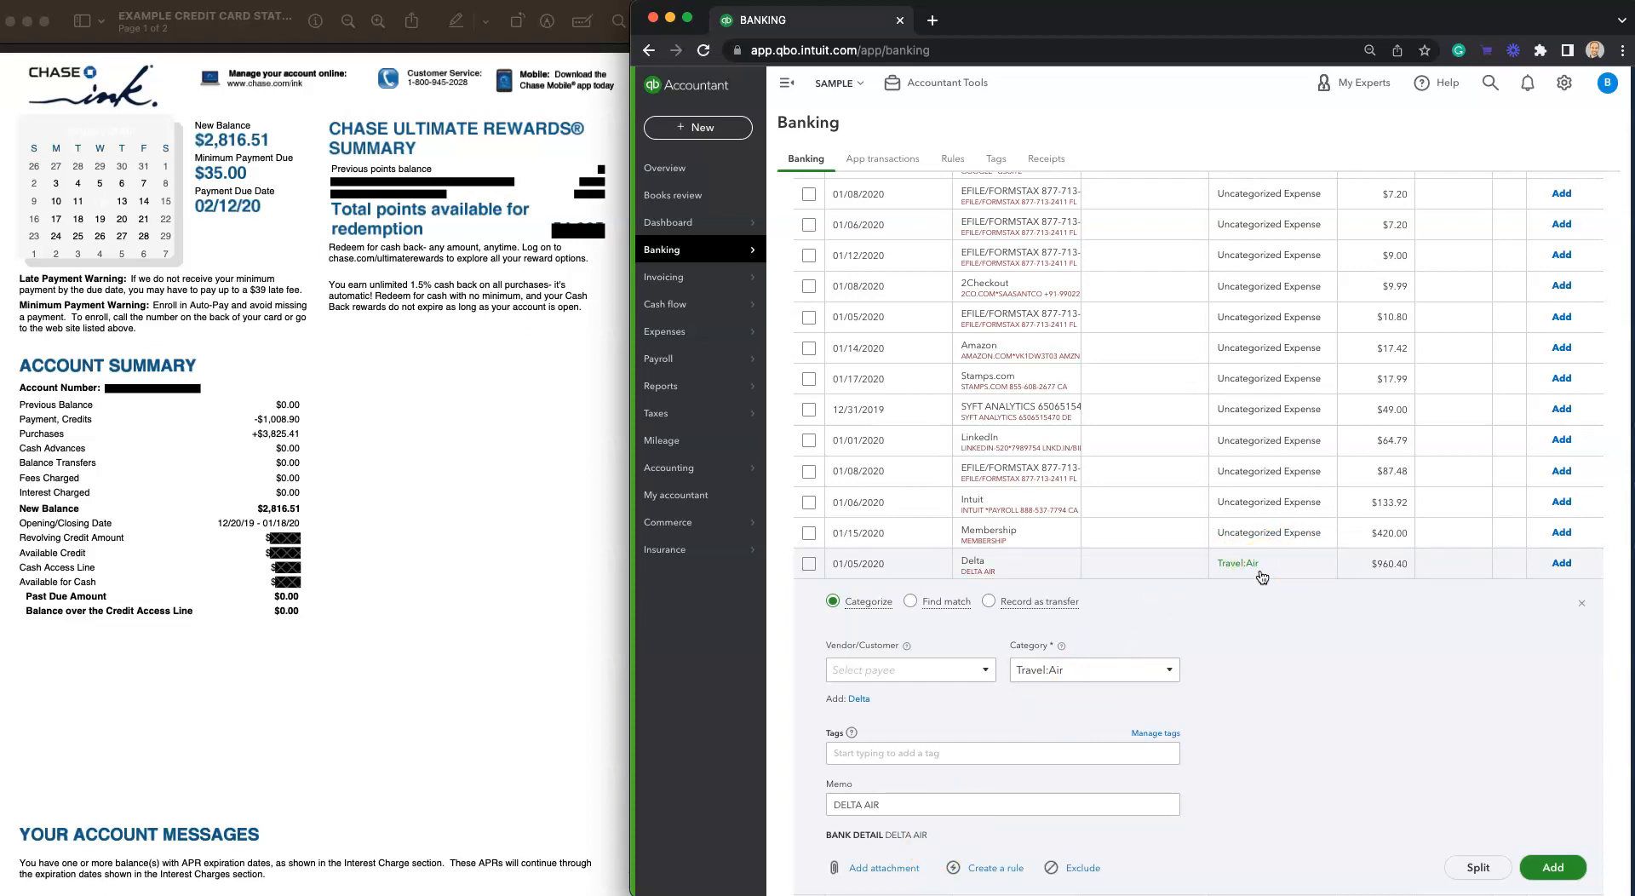
{"action": "left_click", "coordinate": [1562, 564]}
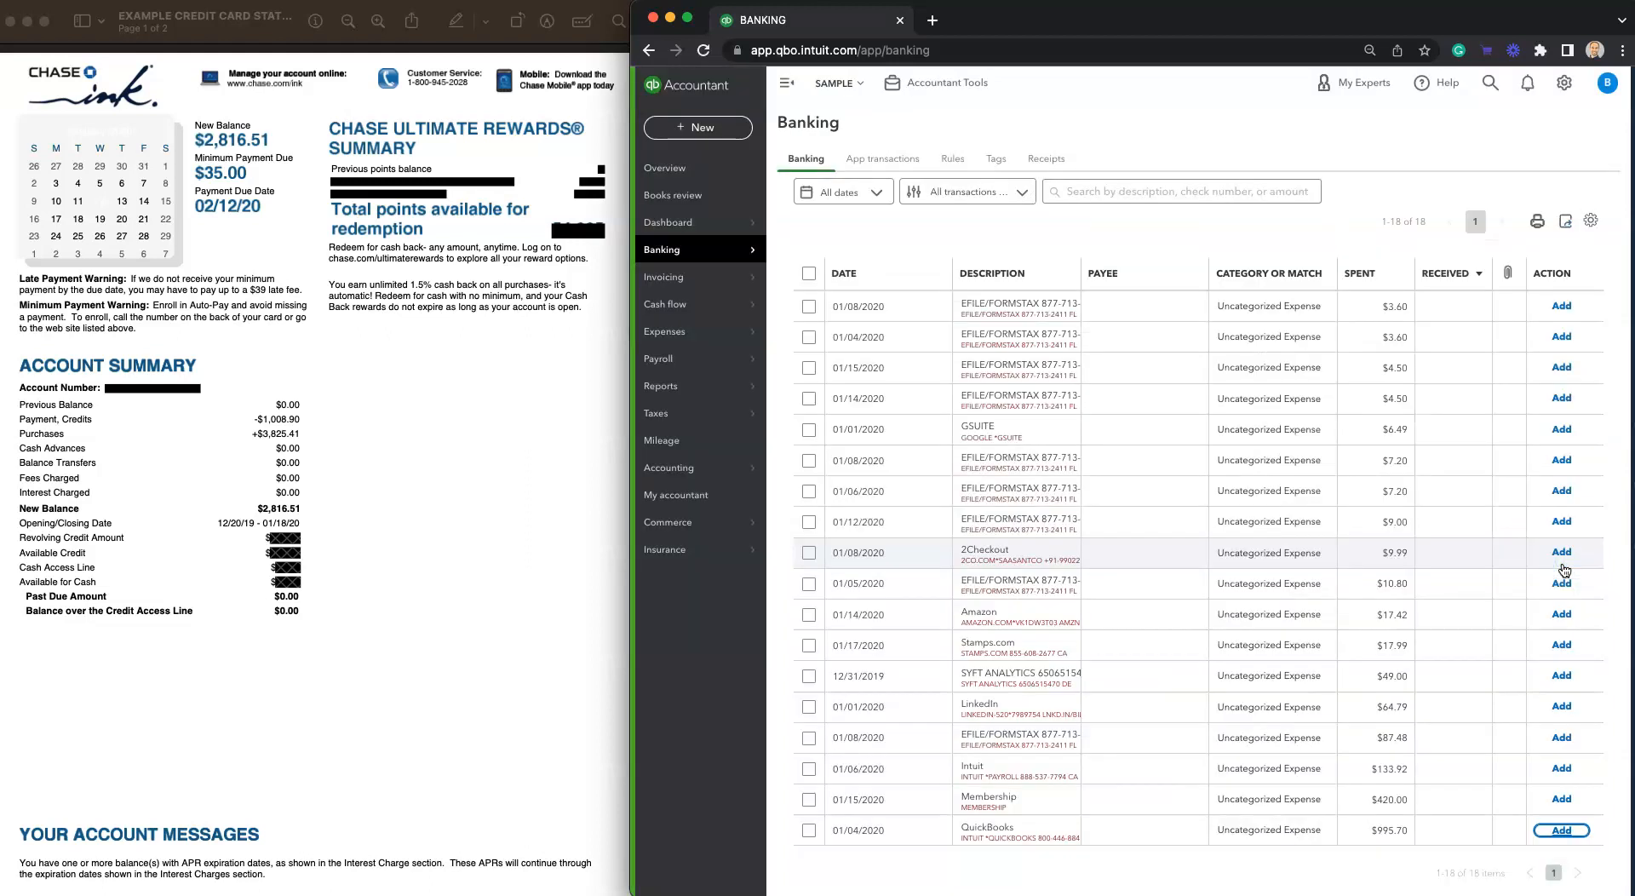
- Open the 01/08/2020 EFILE/FORMSTAX transaction for $3.60 and create Efile as its new vendor
{"action": "left_click", "coordinate": [1143, 307]}
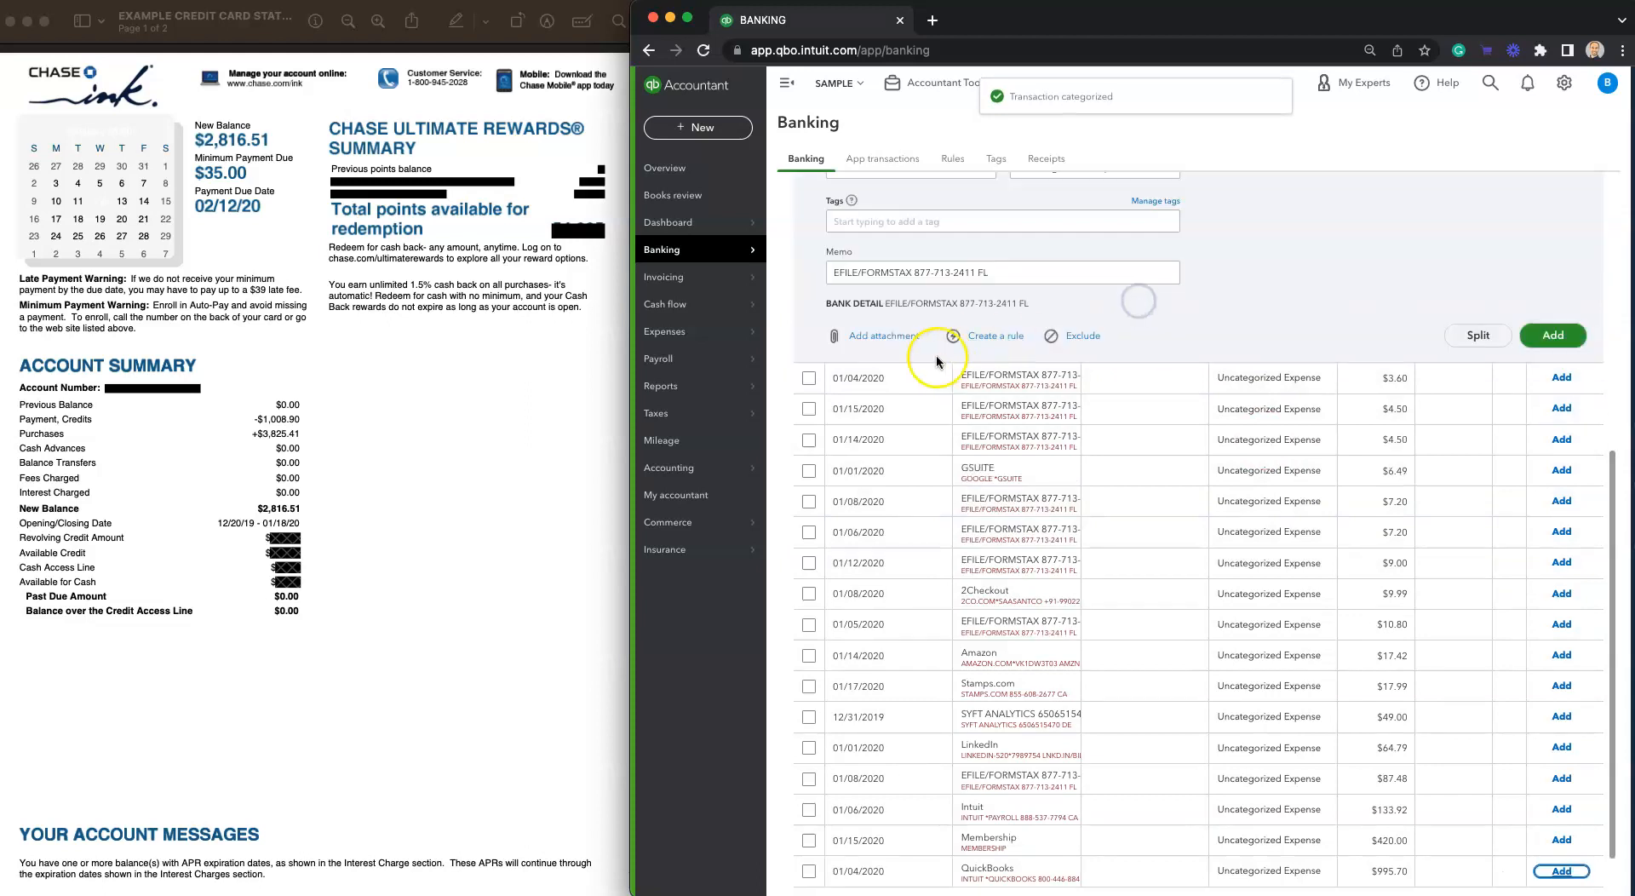
{"action": "left_click", "coordinate": [923, 264]}
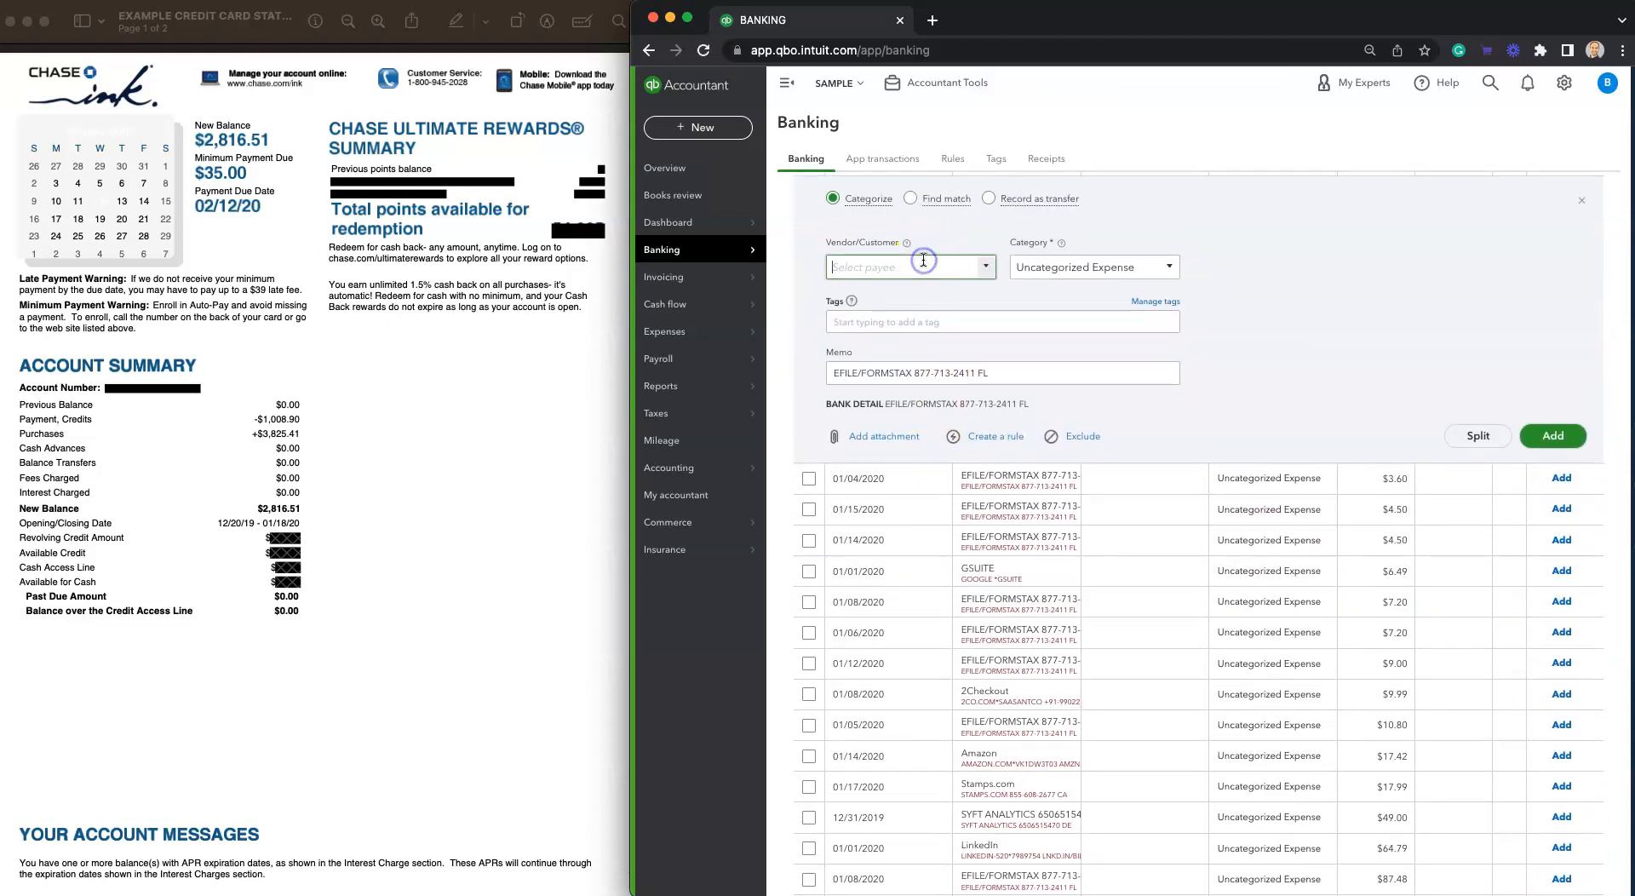
{"action": "type", "text": "Efile"}
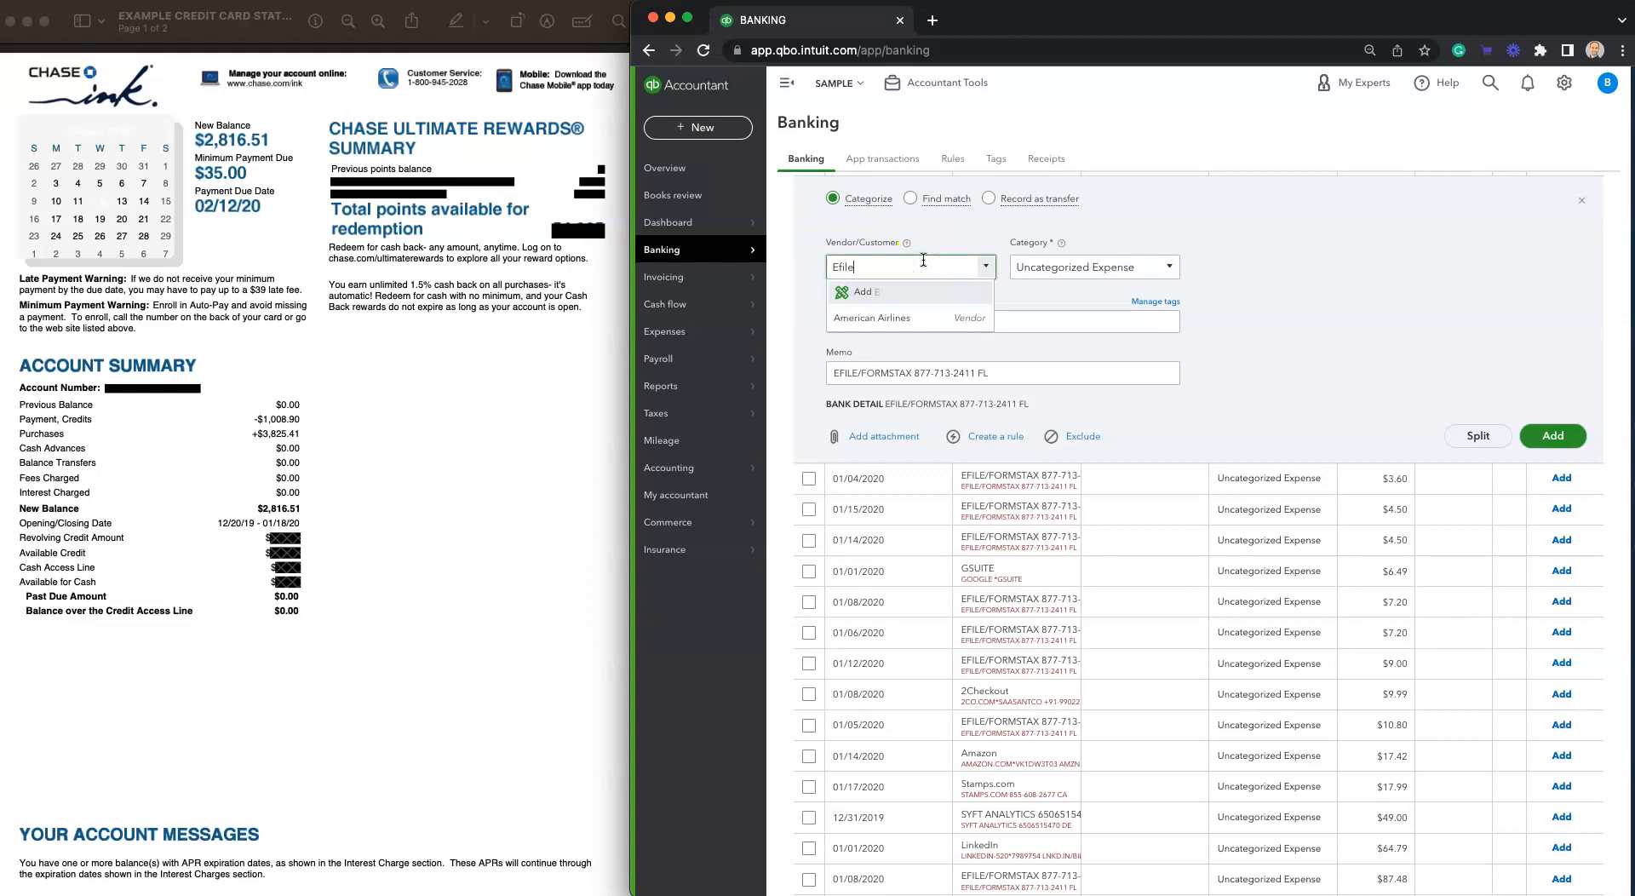
{"action": "left_click", "coordinate": [918, 292]}
{"action": "left_click", "coordinate": [1030, 433]}
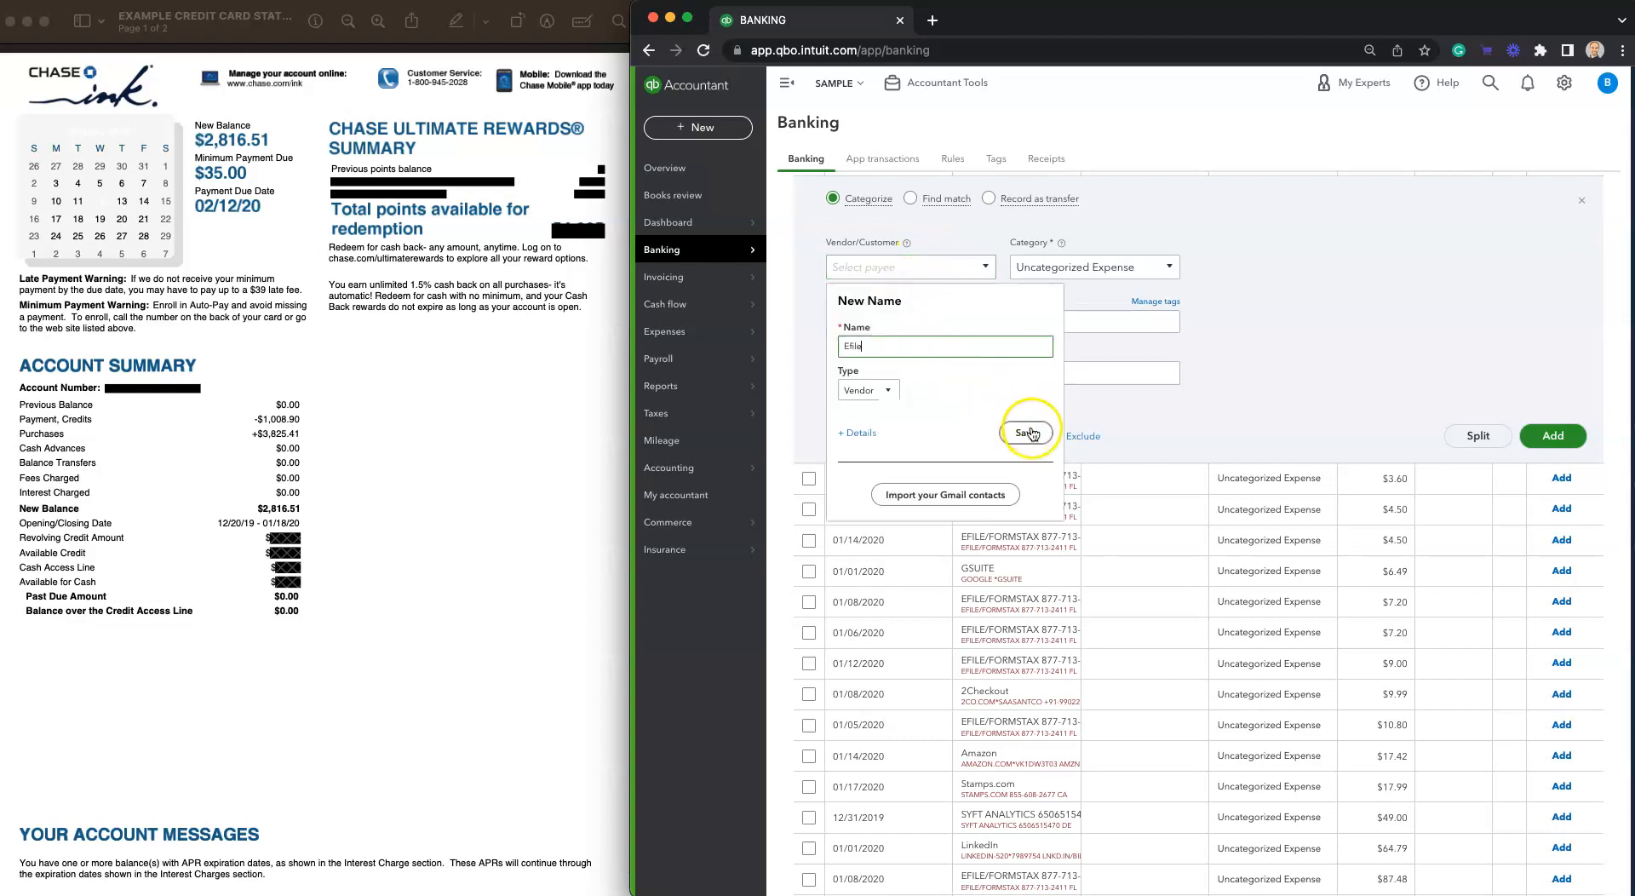
- Create a Dues account of type Expenses as the EFILE/FORMSTAX transaction's category and add the transaction
{"action": "left_click", "coordinate": [1151, 276]}
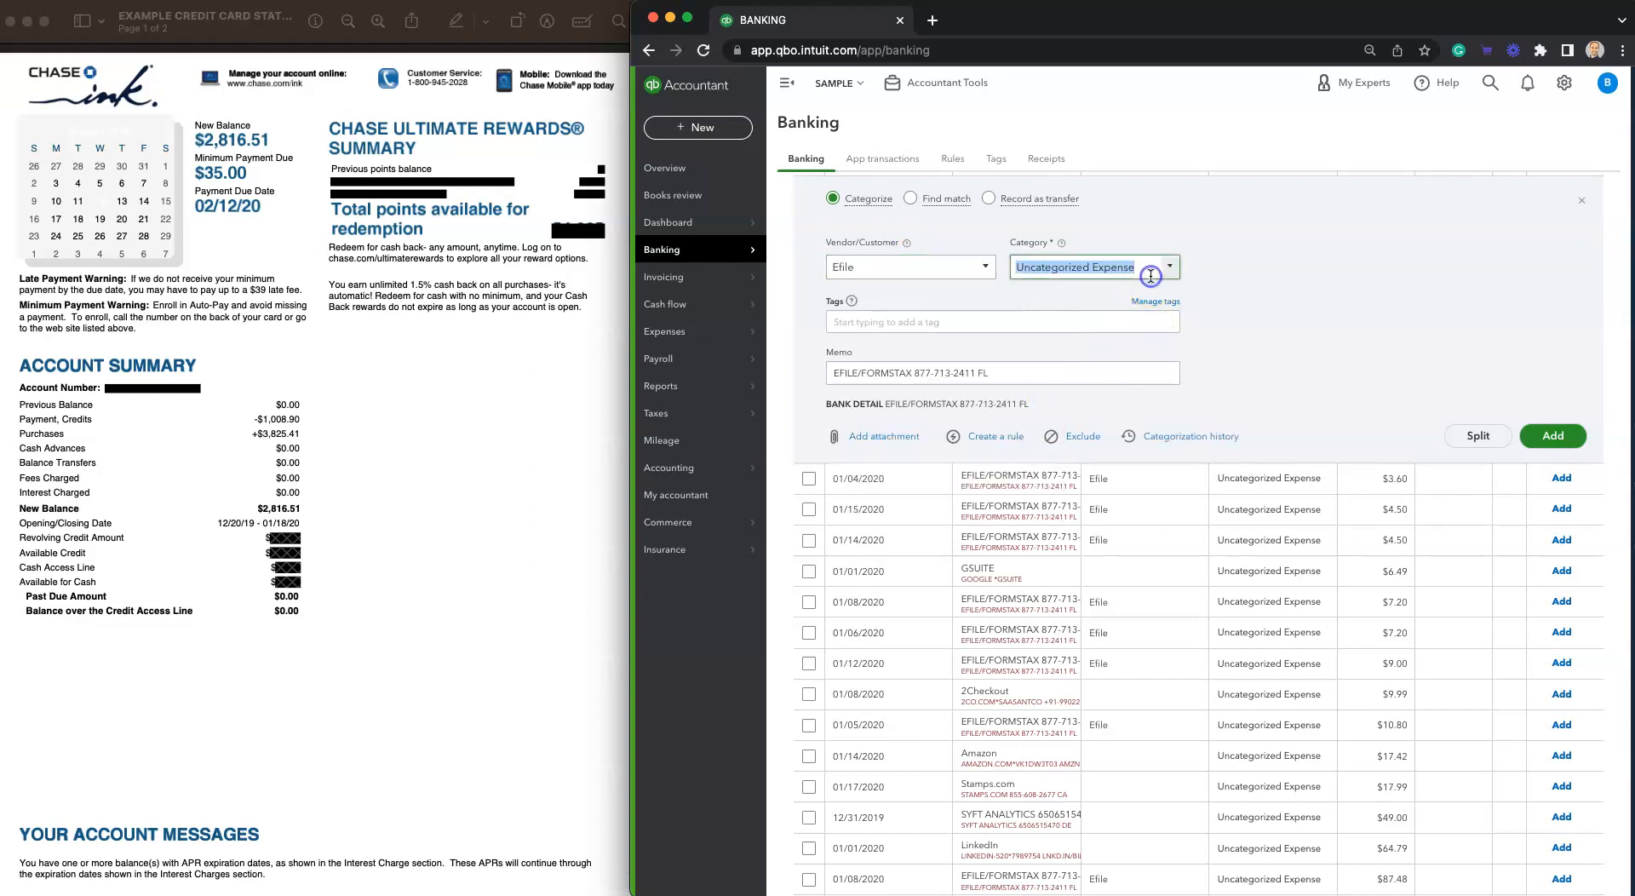
{"action": "type", "text": "Dues"}
{"action": "left_click", "coordinate": [1084, 292]}
{"action": "left_click", "coordinate": [1020, 337]}
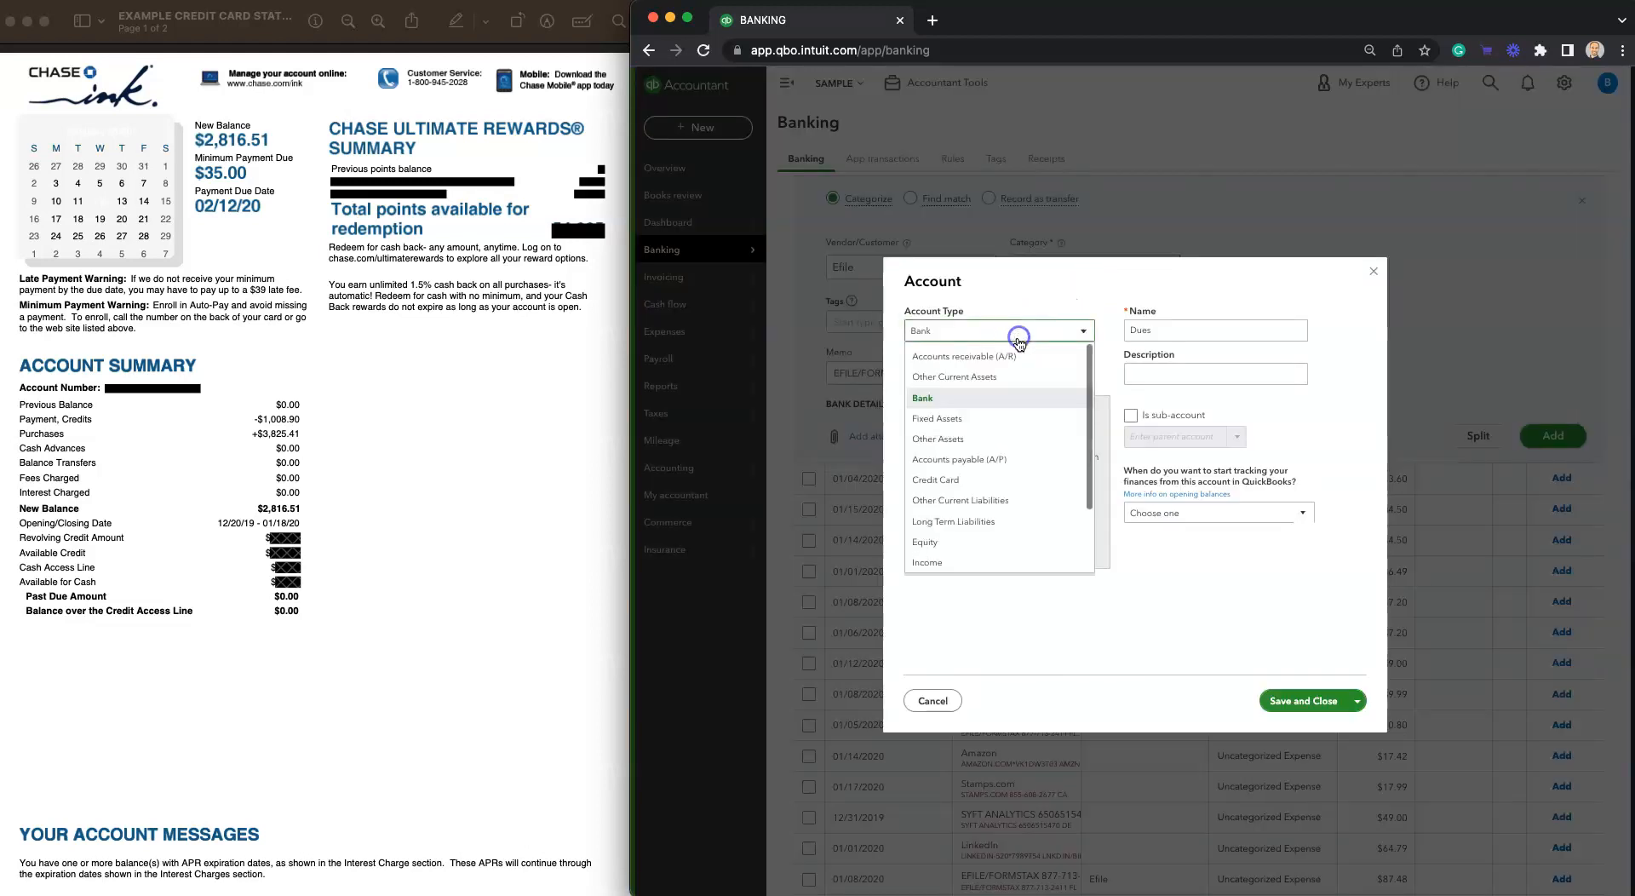
{"action": "scroll", "coordinate": [967, 524], "scroll_direction": "down", "scroll_amount": 3}
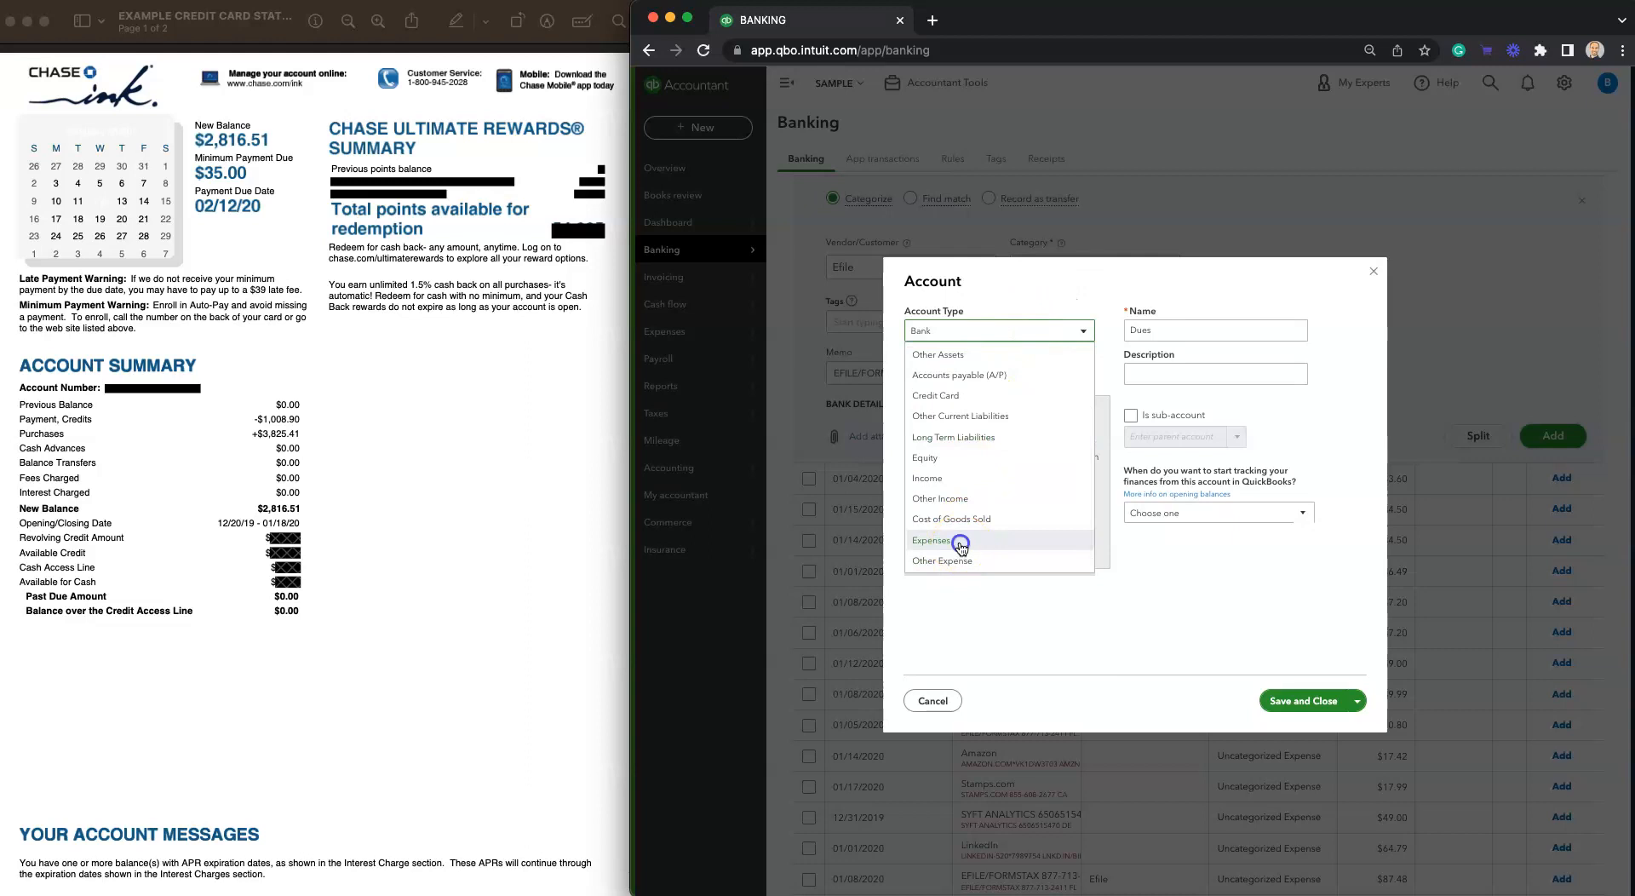
{"action": "left_click", "coordinate": [961, 544]}
{"action": "left_click", "coordinate": [1303, 700]}
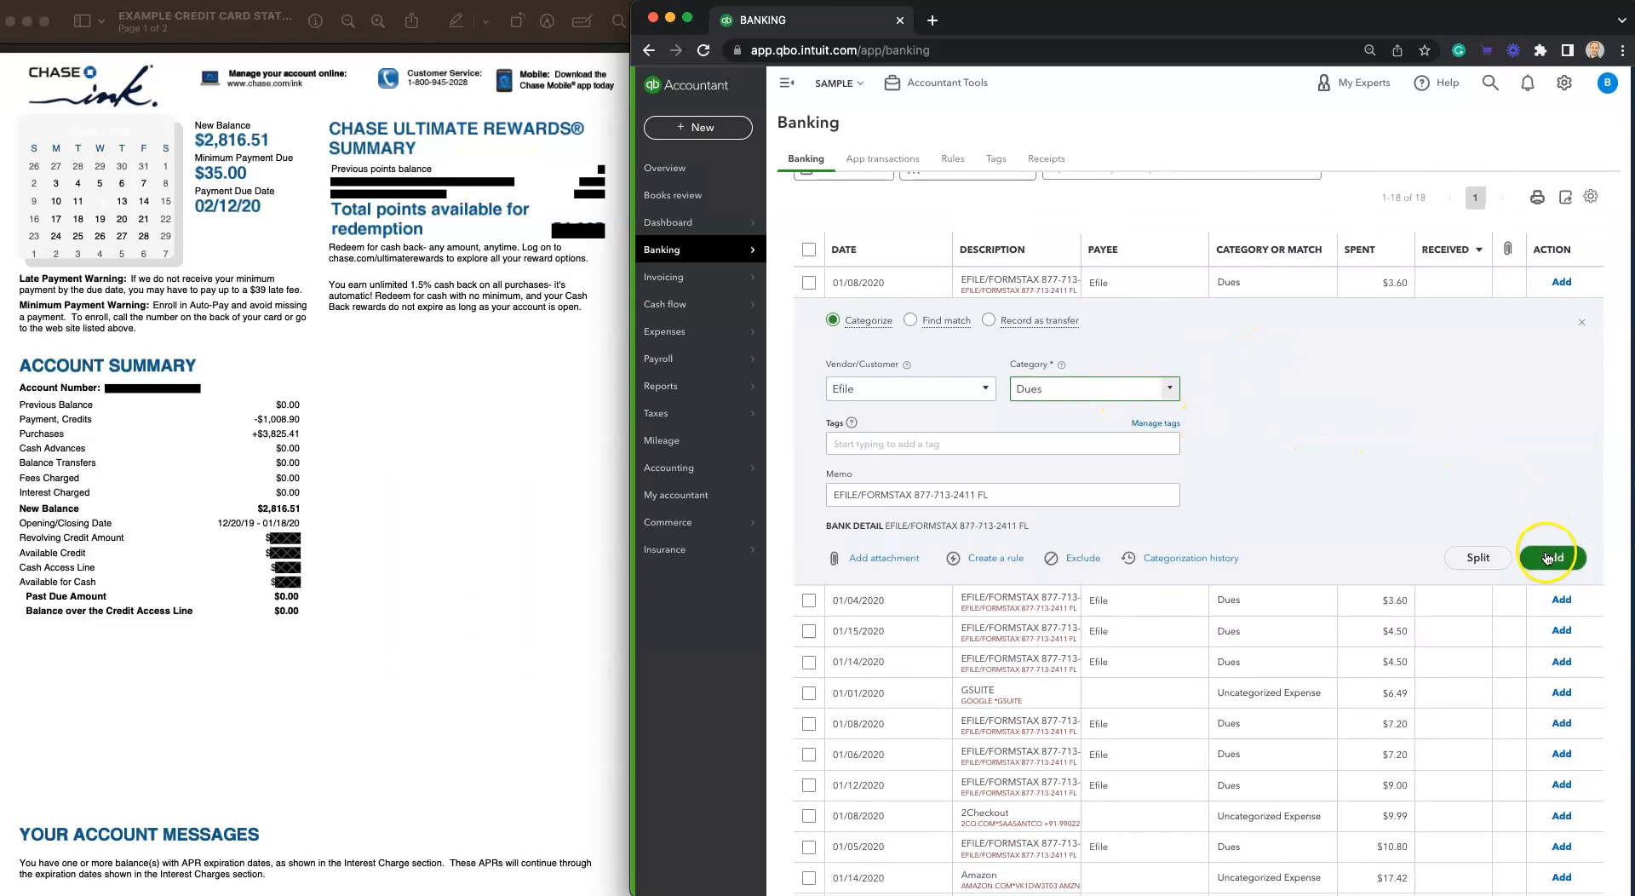
{"action": "left_click", "coordinate": [1548, 558]}
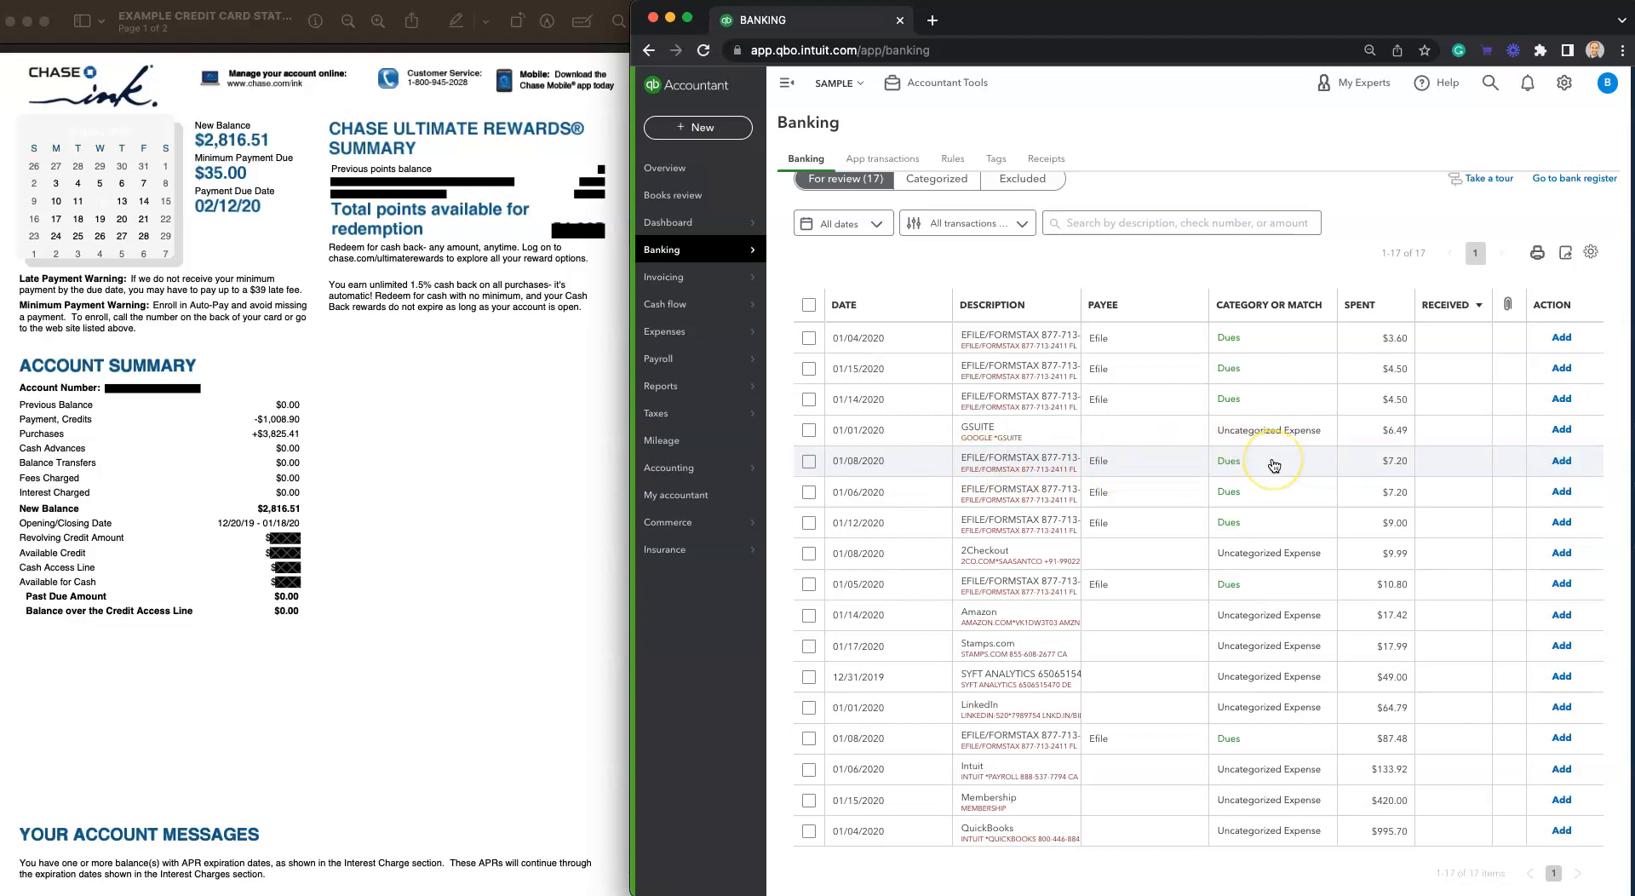
- Add the 01/04/2020 EFILE/FORMSTAX transaction and create the suggested Dues rule for payee Efile with auto-add turned off
{"action": "left_click", "coordinate": [1562, 338]}
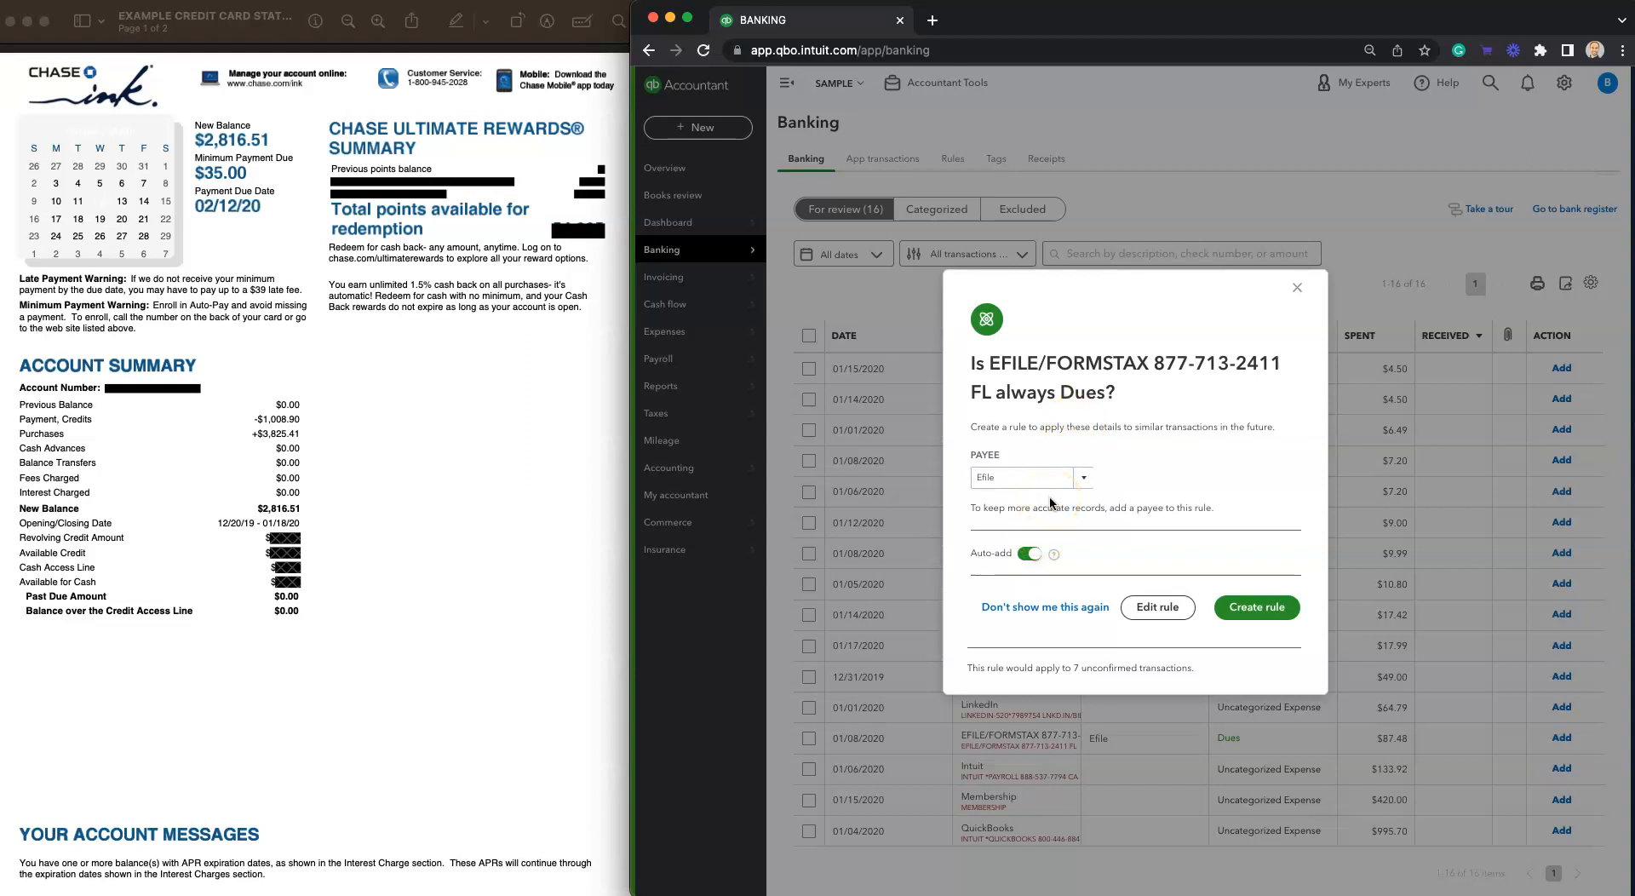
{"action": "left_click", "coordinate": [1029, 555]}
{"action": "left_click", "coordinate": [1244, 607]}
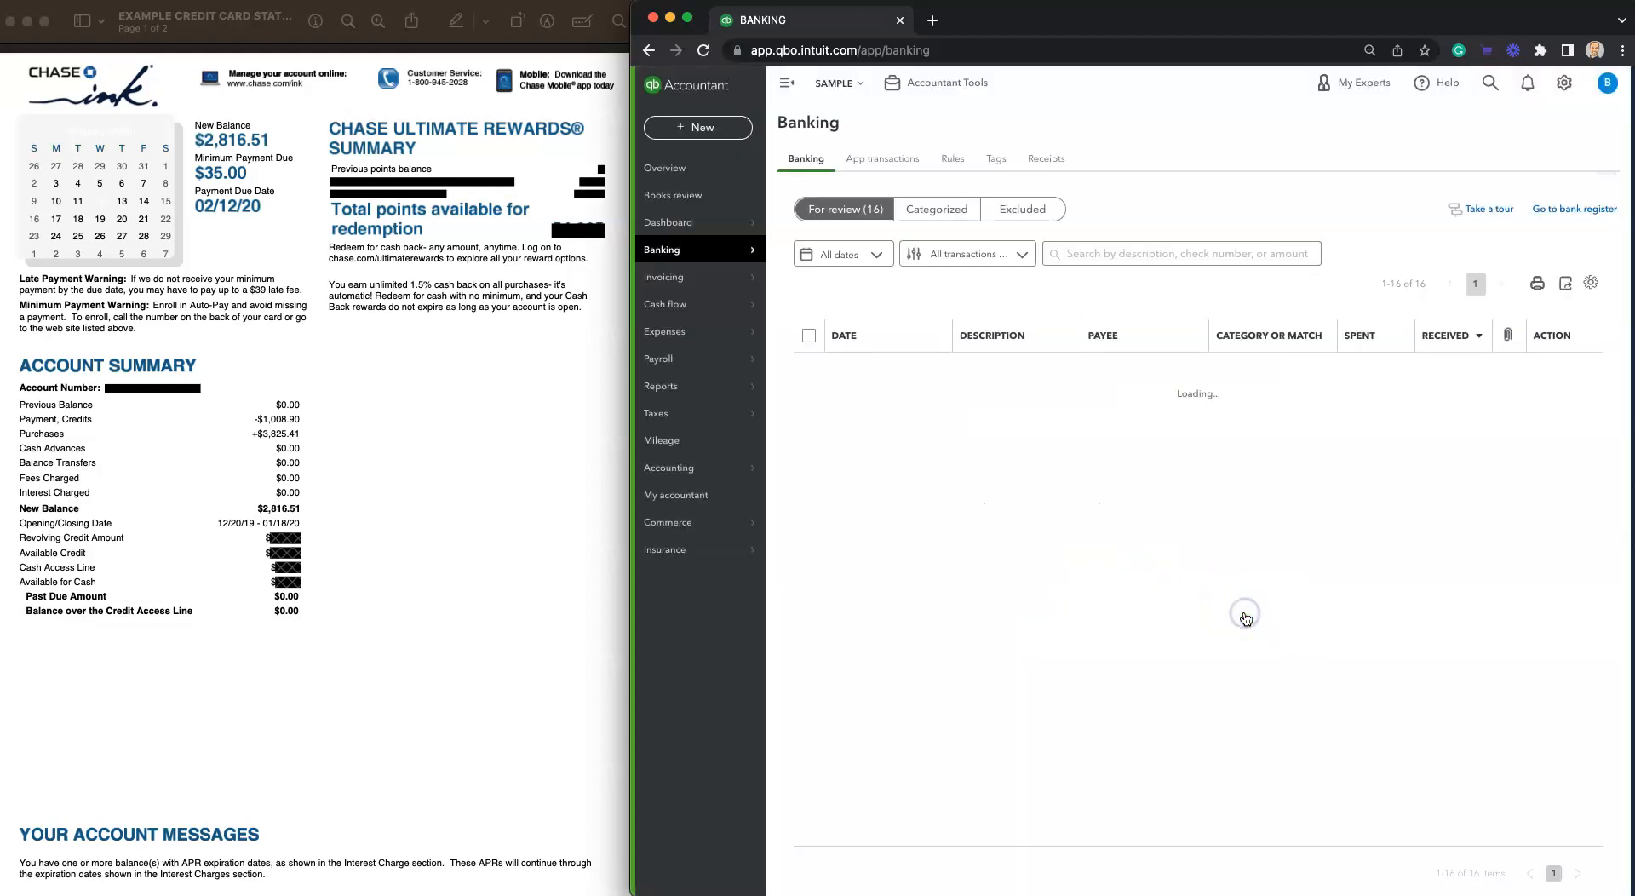
- Add all remaining EFILE/FORMSTAX transactions with the payee Efile and the Dues category assigned by the rule
{"action": "left_click", "coordinate": [1243, 607]}
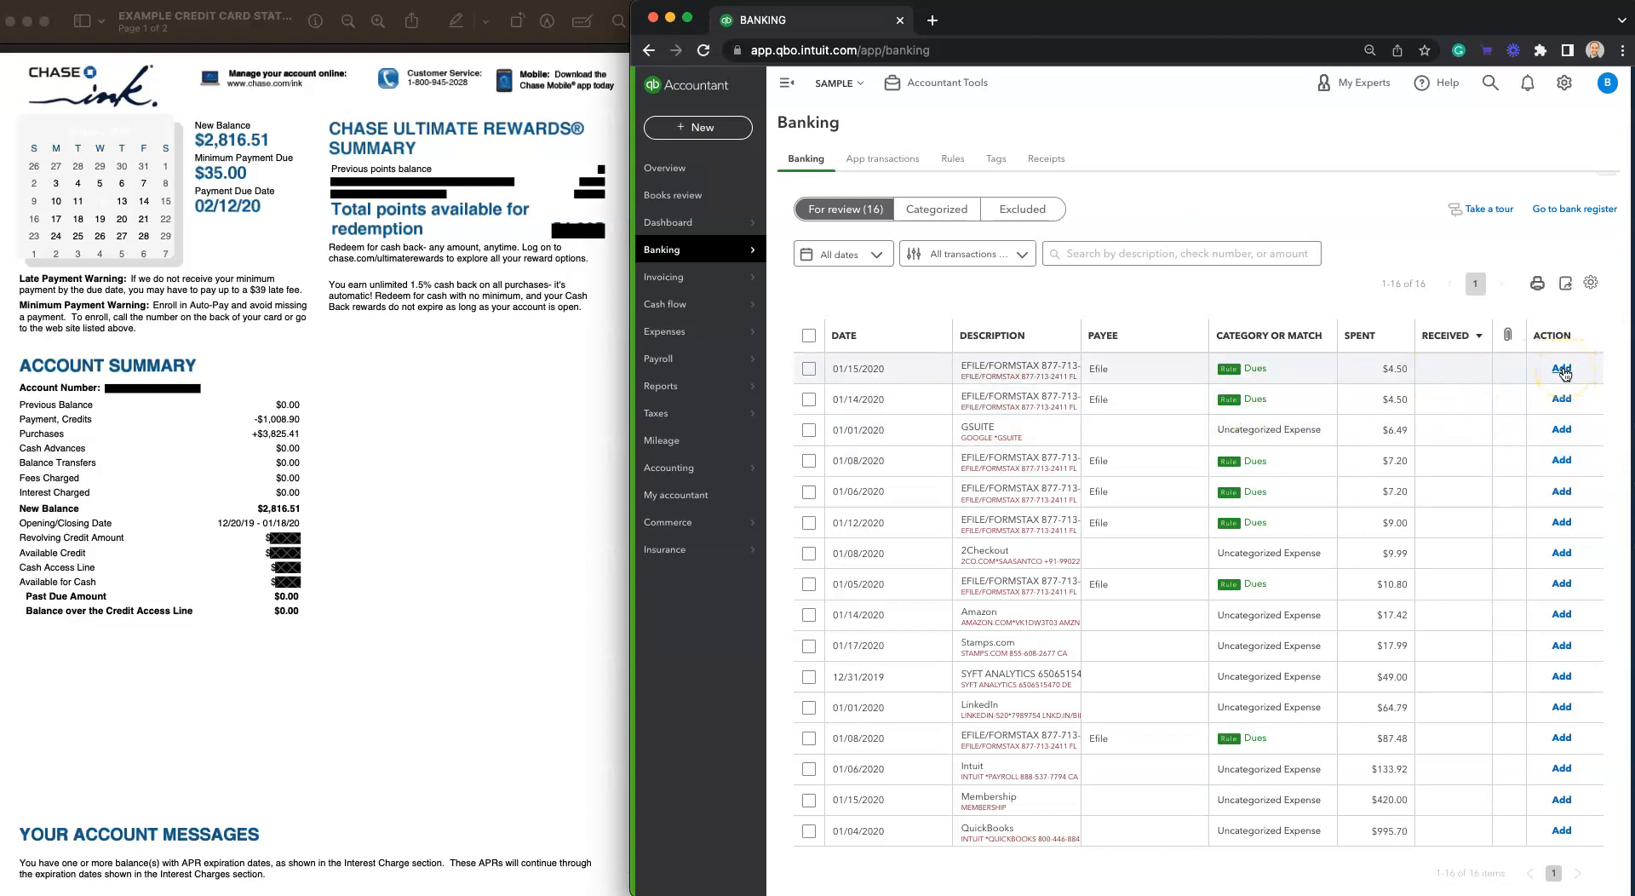
{"action": "left_click", "coordinate": [1562, 369]}
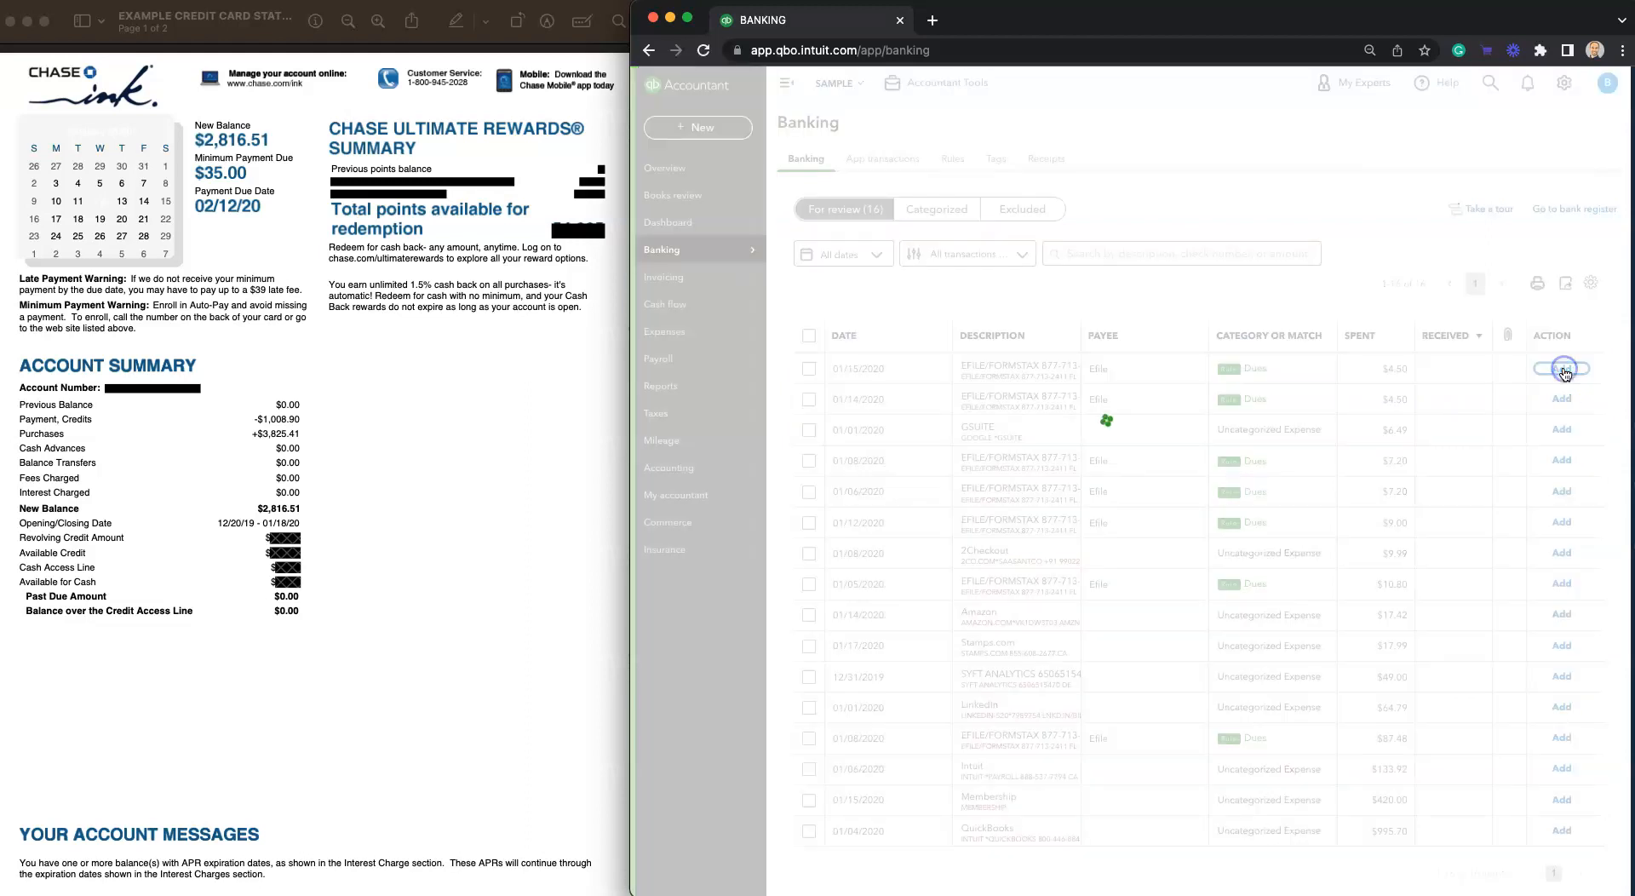
{"action": "left_click", "coordinate": [1565, 400]}
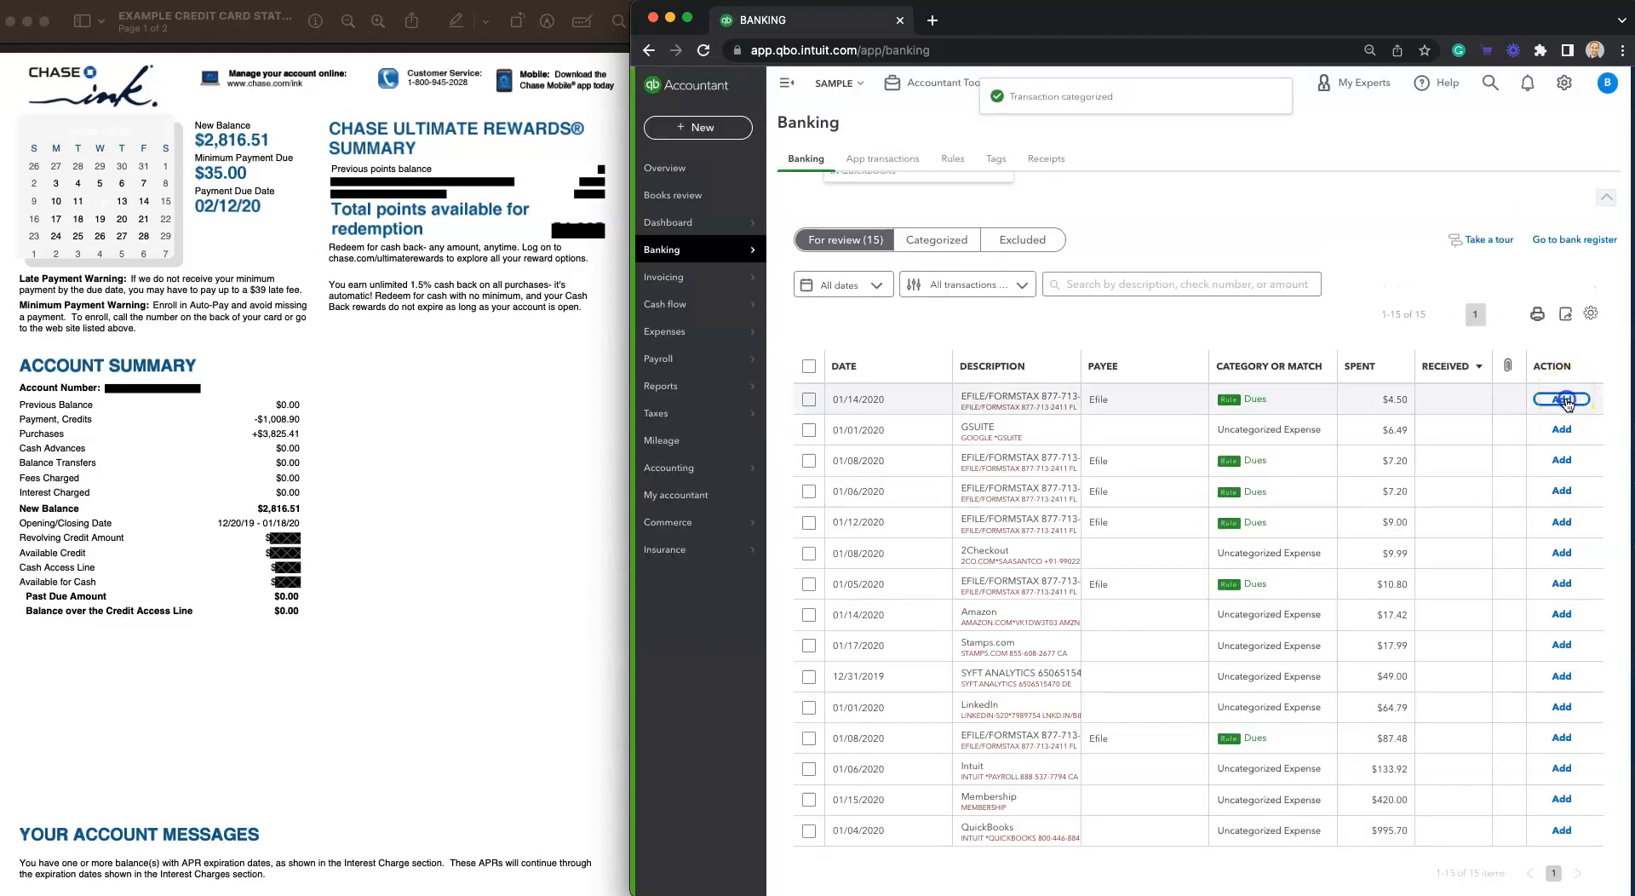
{"action": "left_click", "coordinate": [1568, 467]}
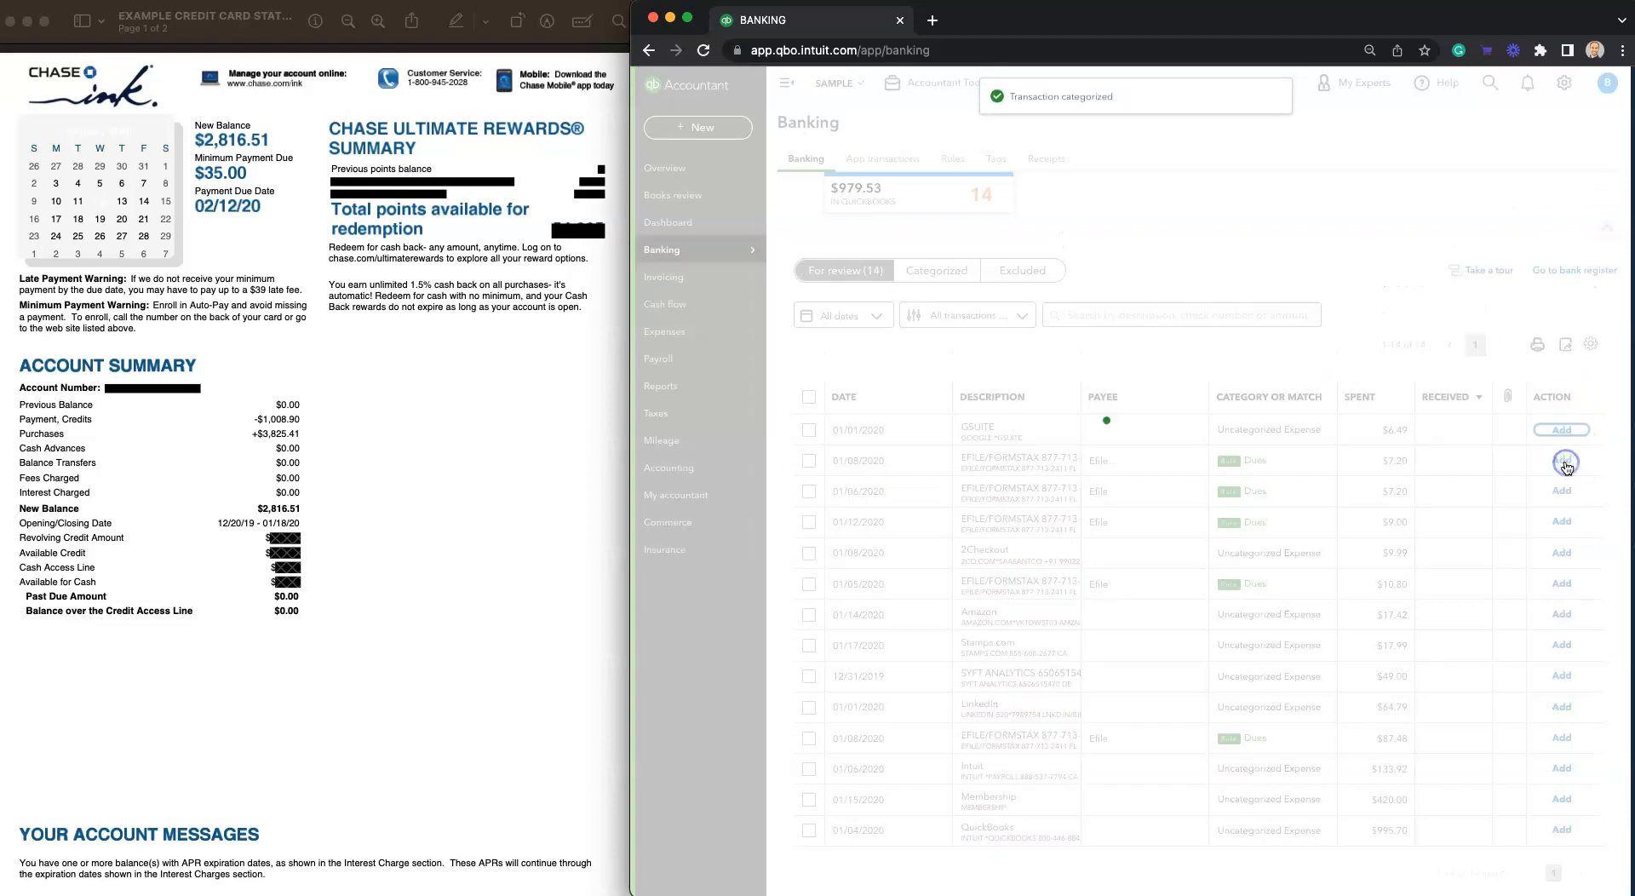
{"action": "left_click", "coordinate": [1568, 491]}
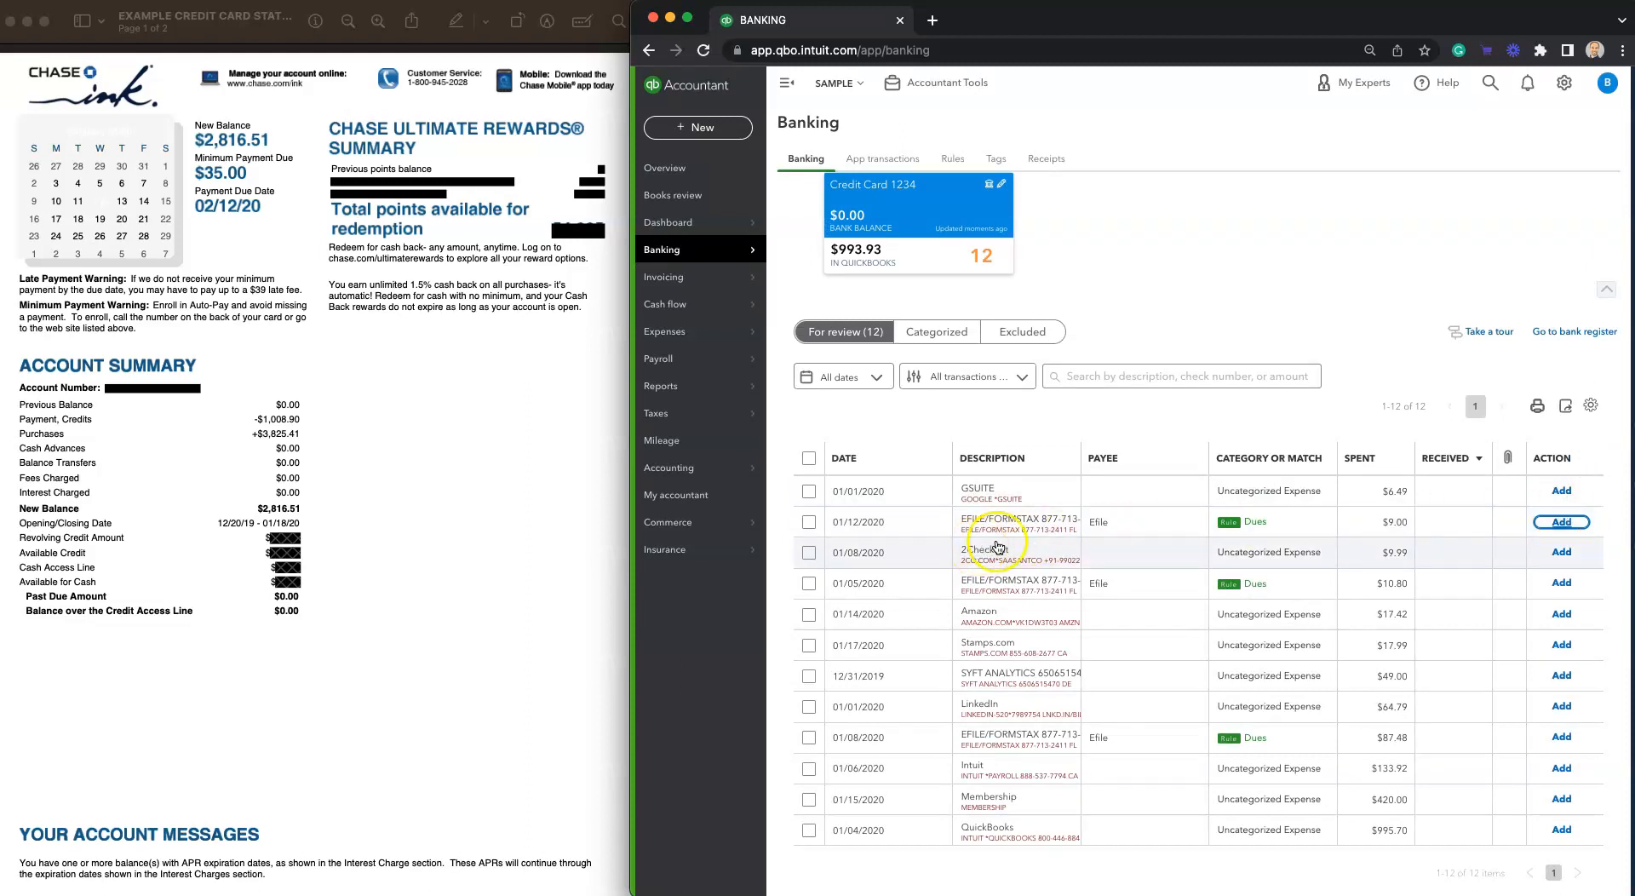
{"action": "left_click", "coordinate": [1564, 524]}
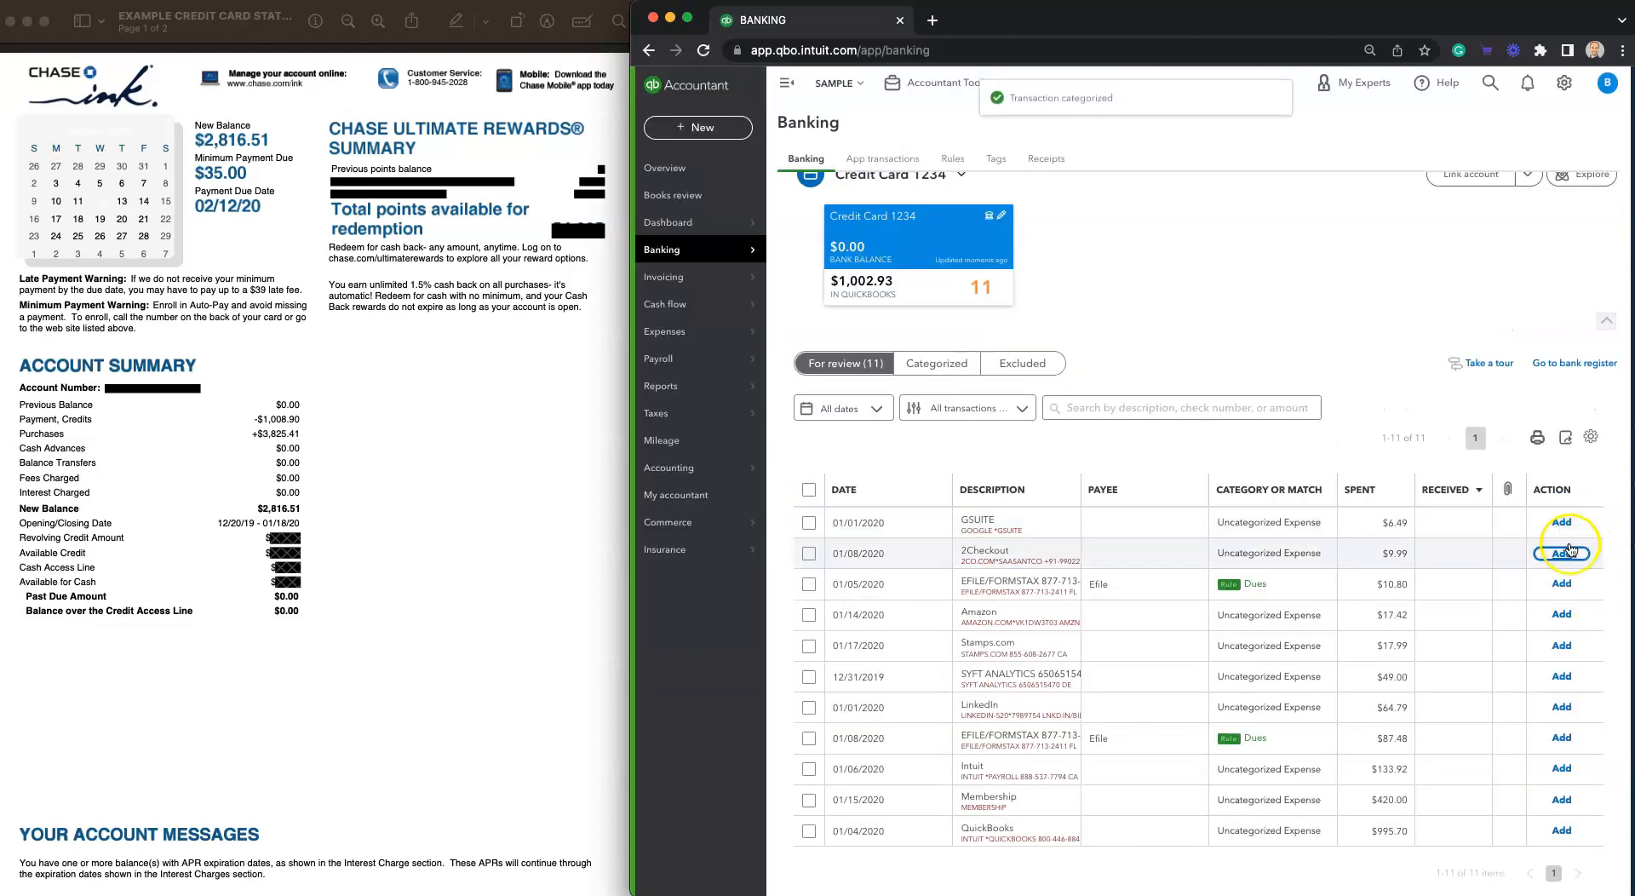
{"action": "left_click", "coordinate": [1565, 585]}
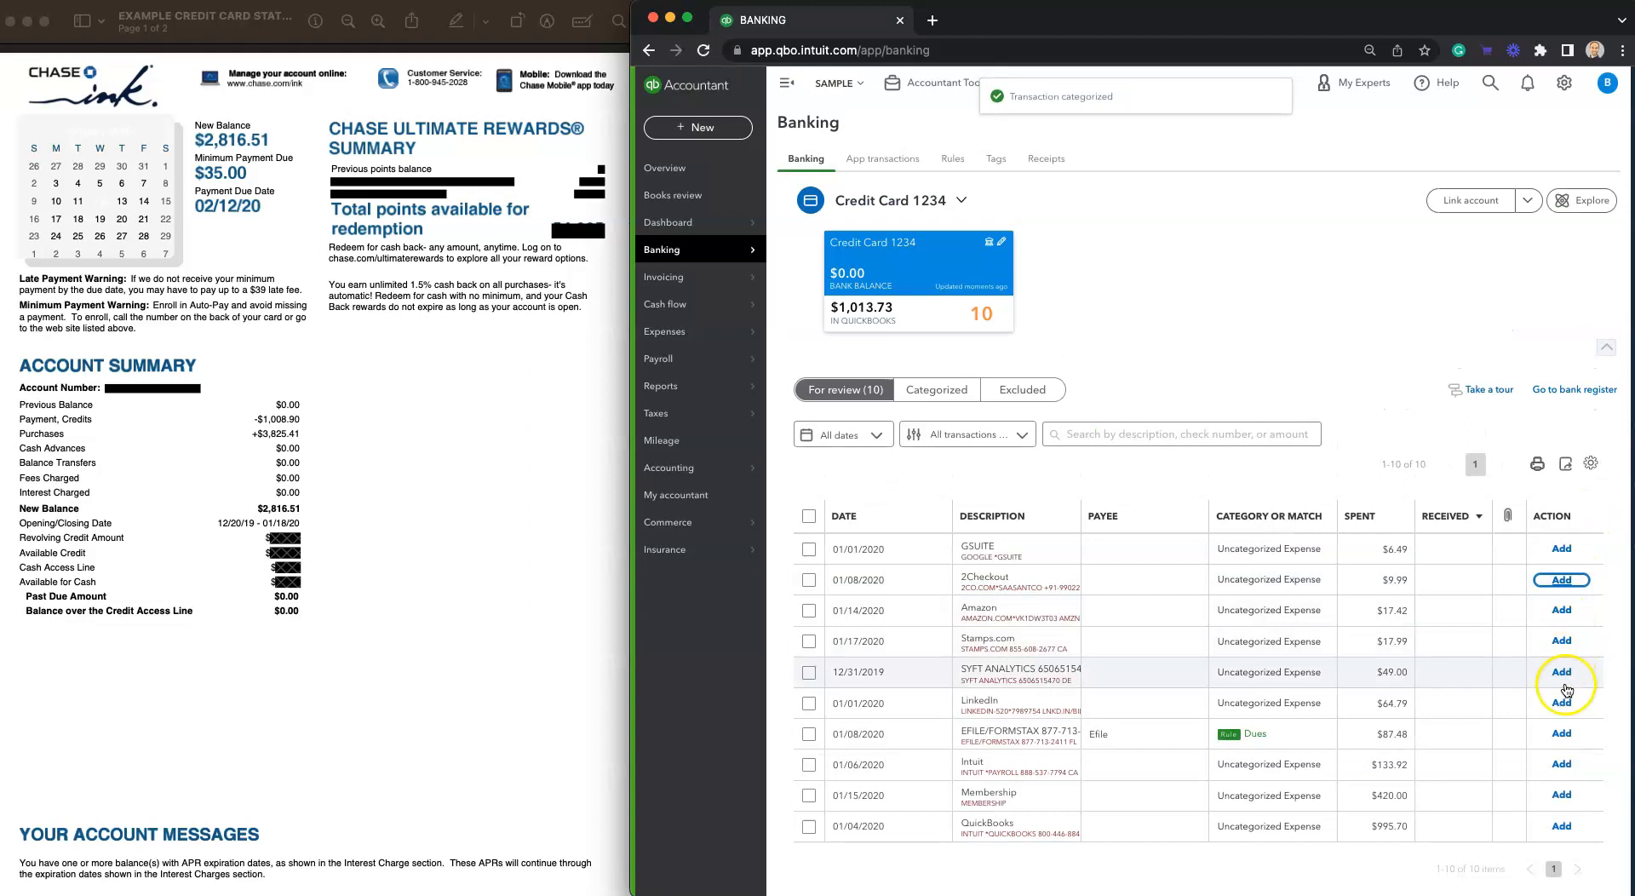
{"action": "left_click", "coordinate": [1567, 734]}
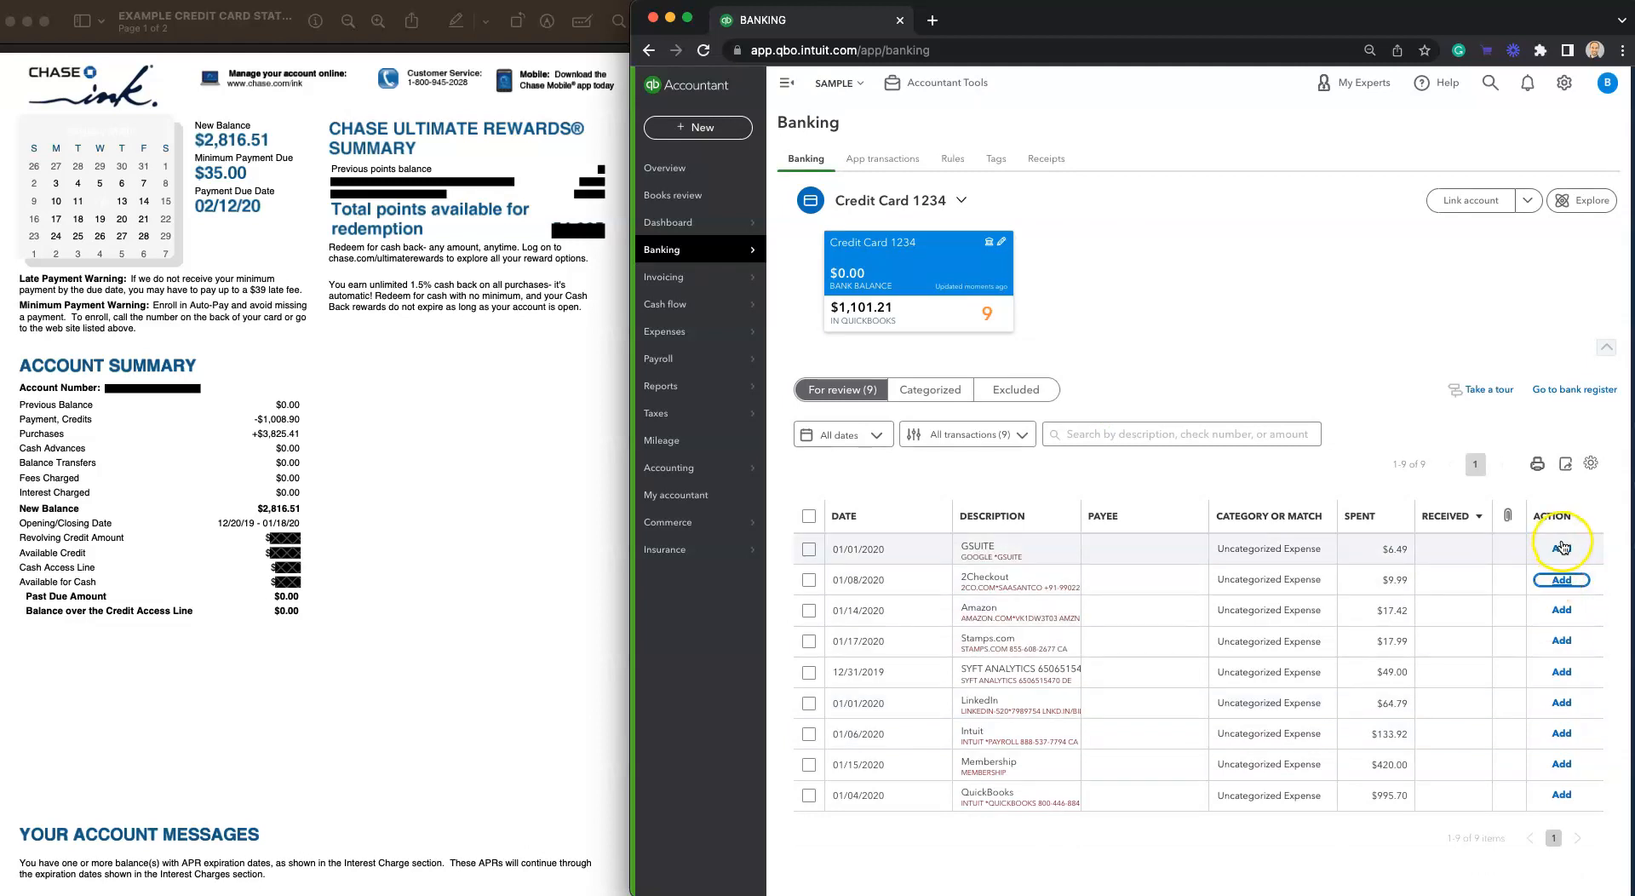
- Add all remaining transactions for review, from GSUITE through QuickBooks, under the Uncategorized Expense category
{"action": "left_click", "coordinate": [1564, 550]}
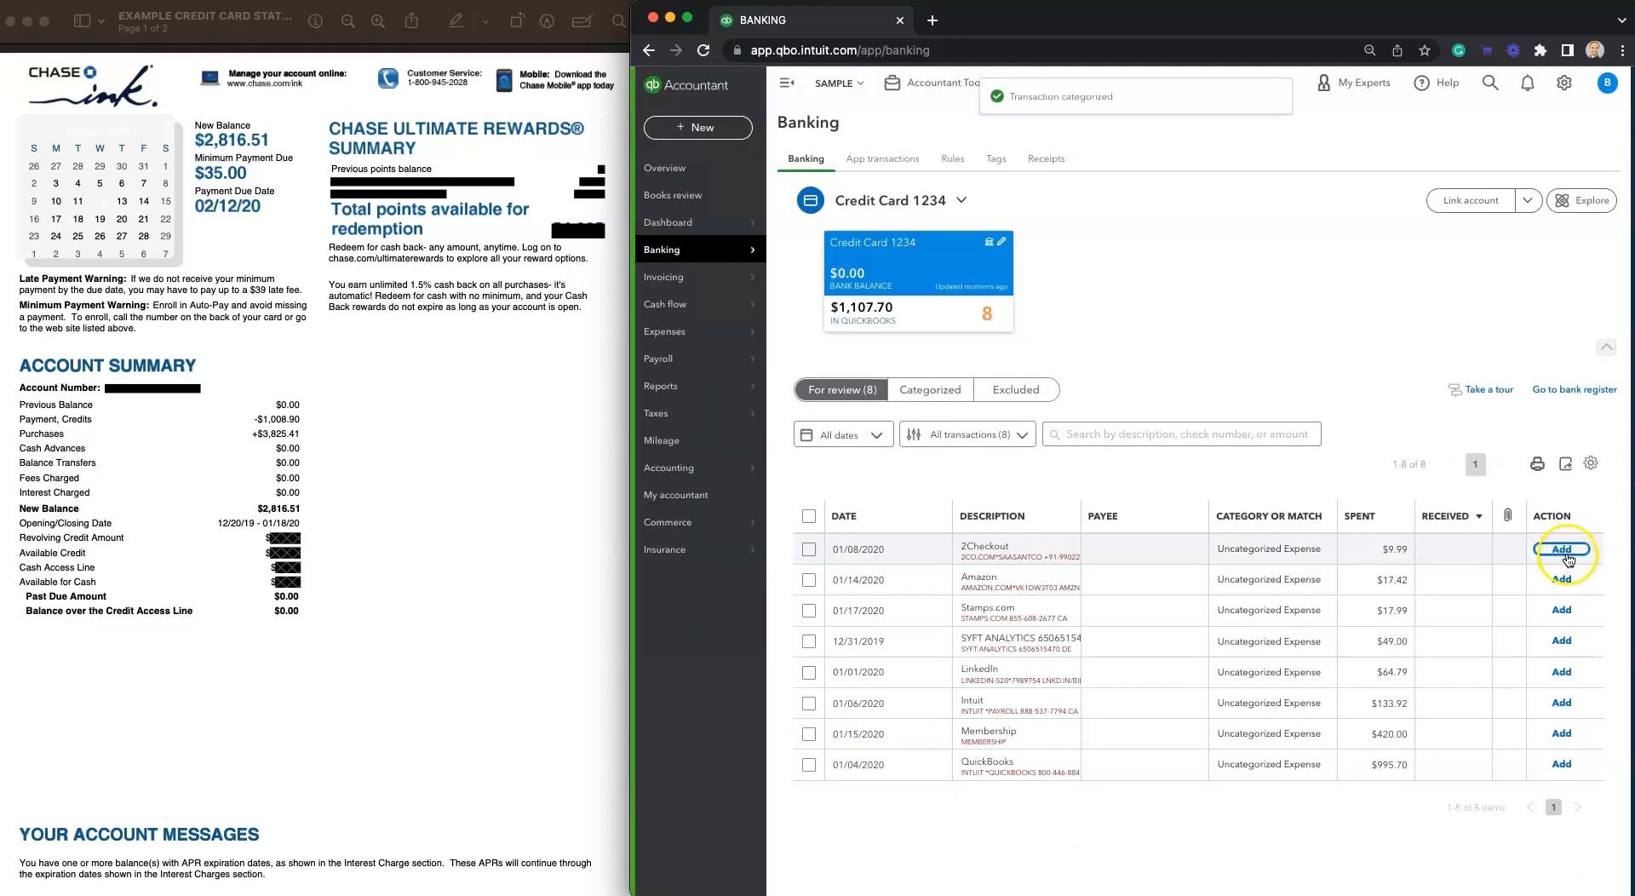
{"action": "left_click", "coordinate": [1566, 551]}
{"action": "left_click", "coordinate": [1566, 551]}
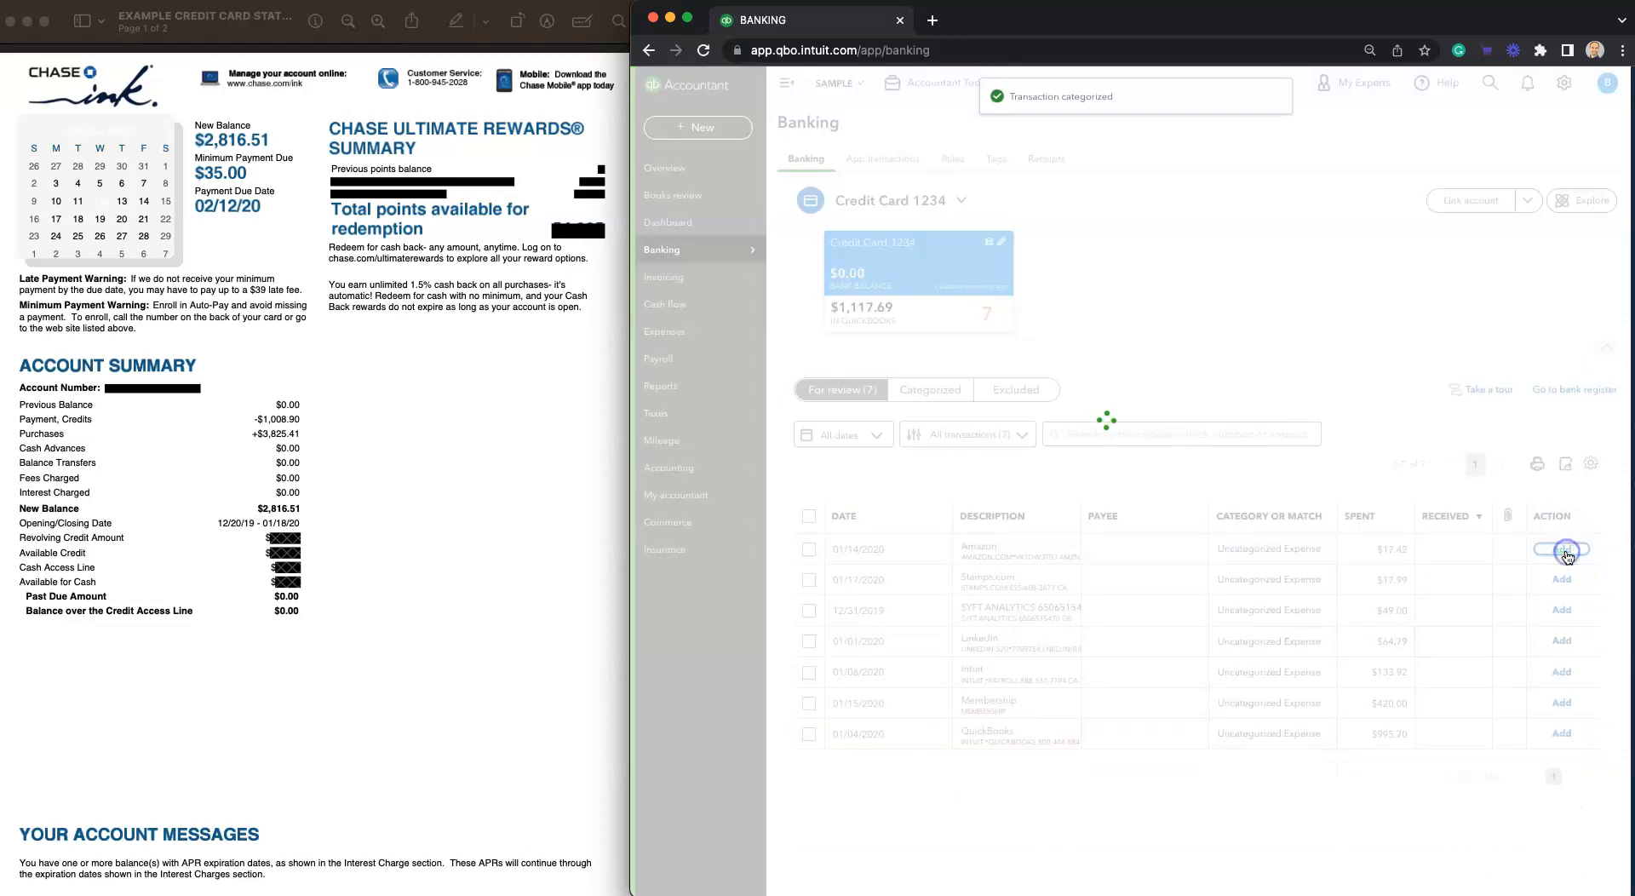
{"action": "left_click", "coordinate": [1565, 551]}
{"action": "left_click", "coordinate": [1565, 551]}
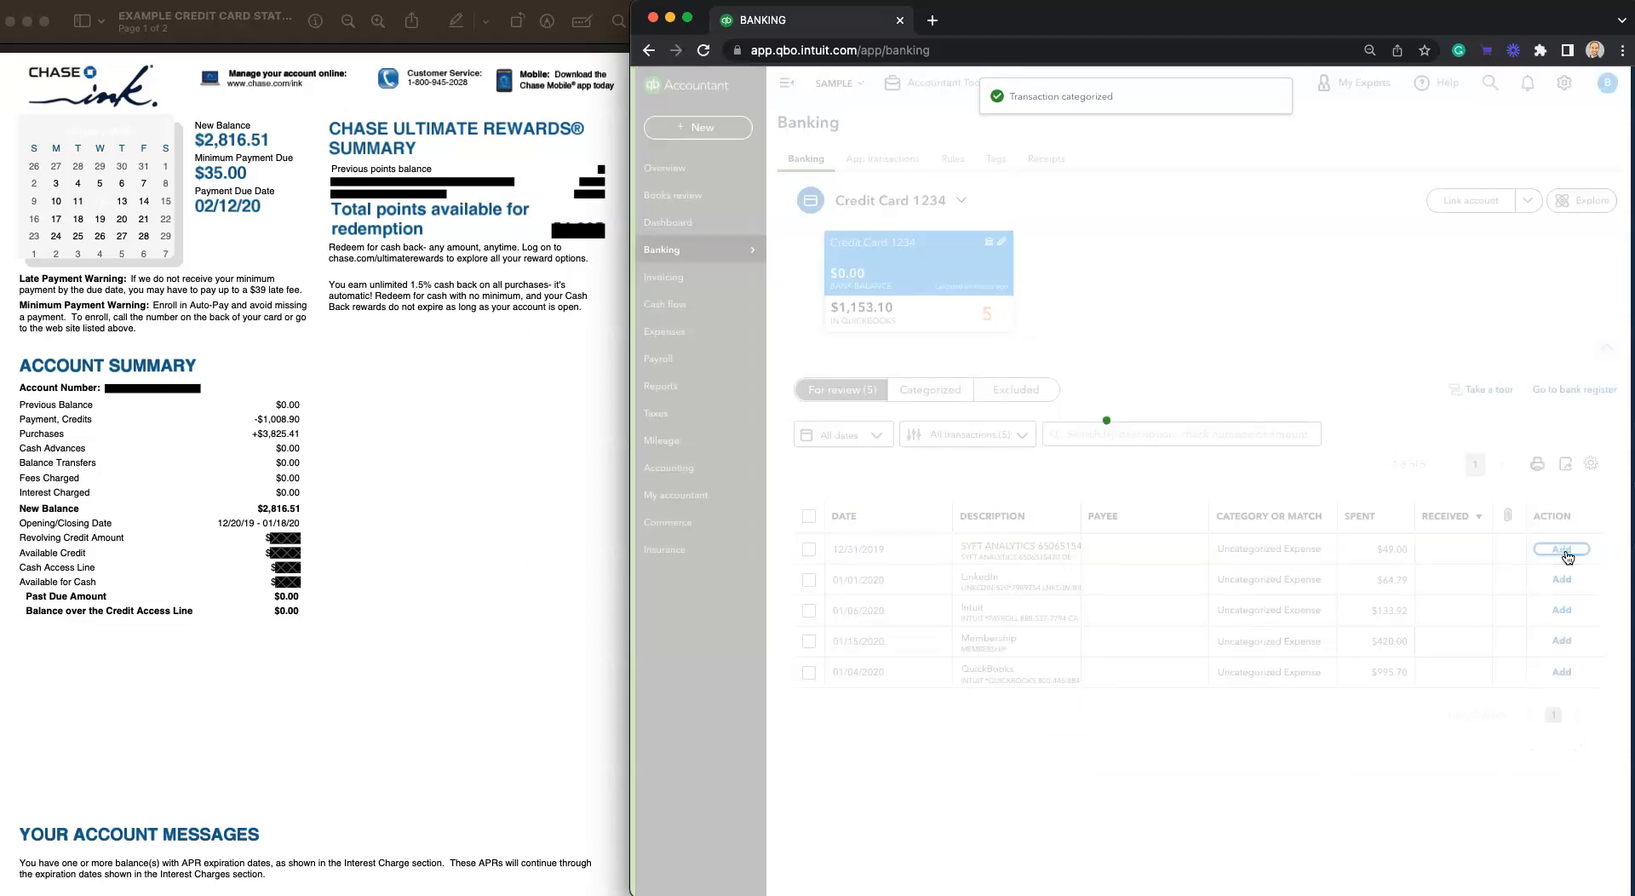
{"action": "left_click", "coordinate": [1564, 550]}
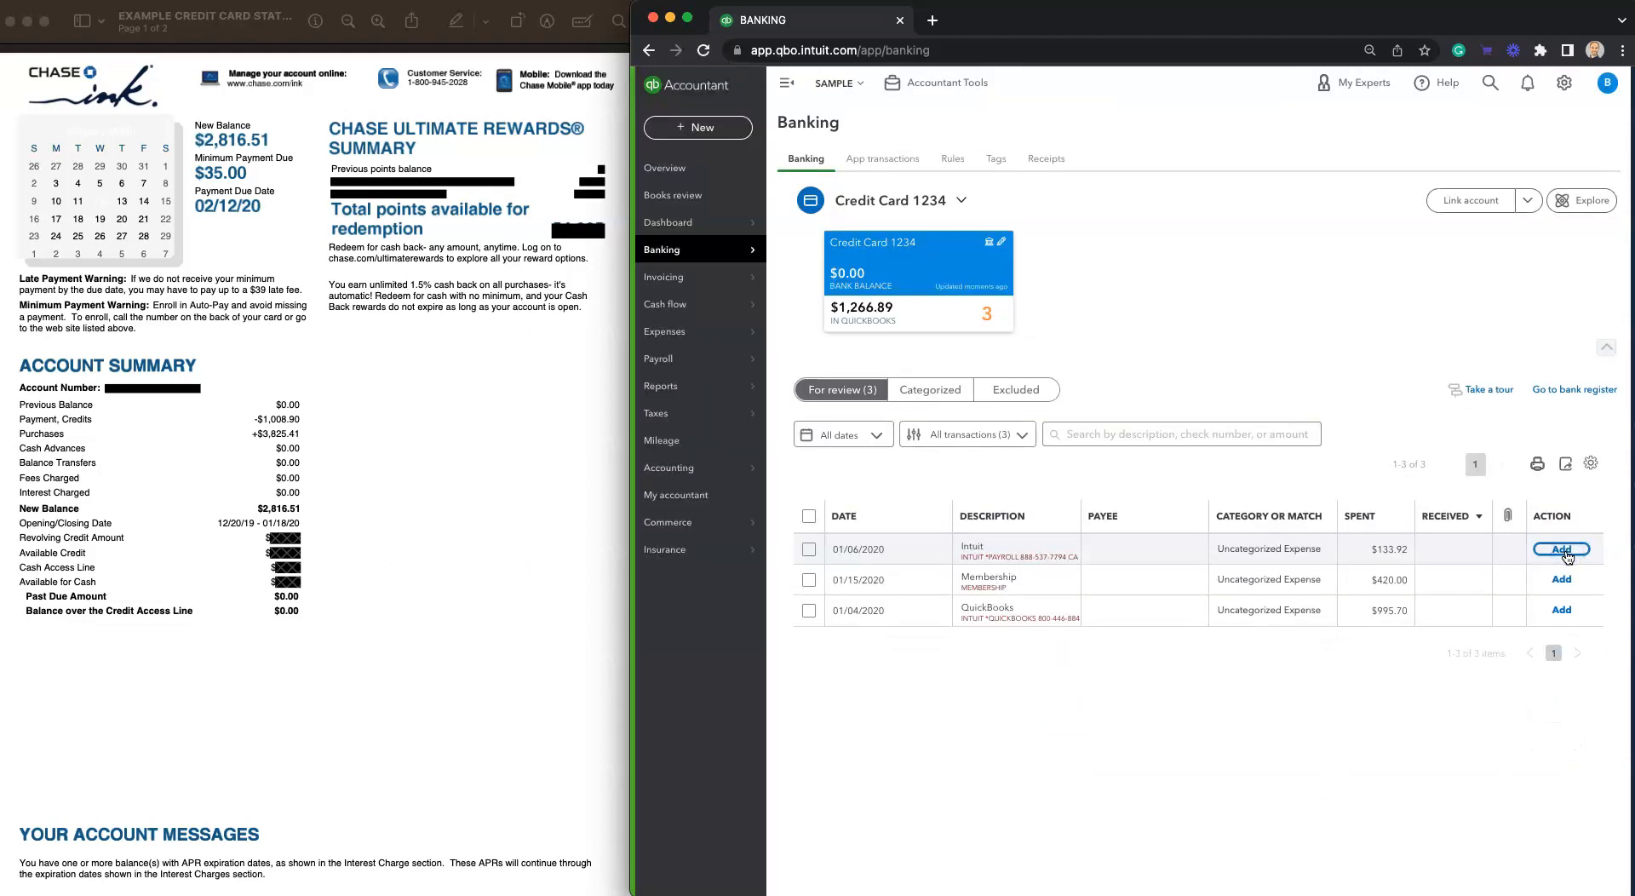
{"action": "left_click", "coordinate": [1564, 550]}
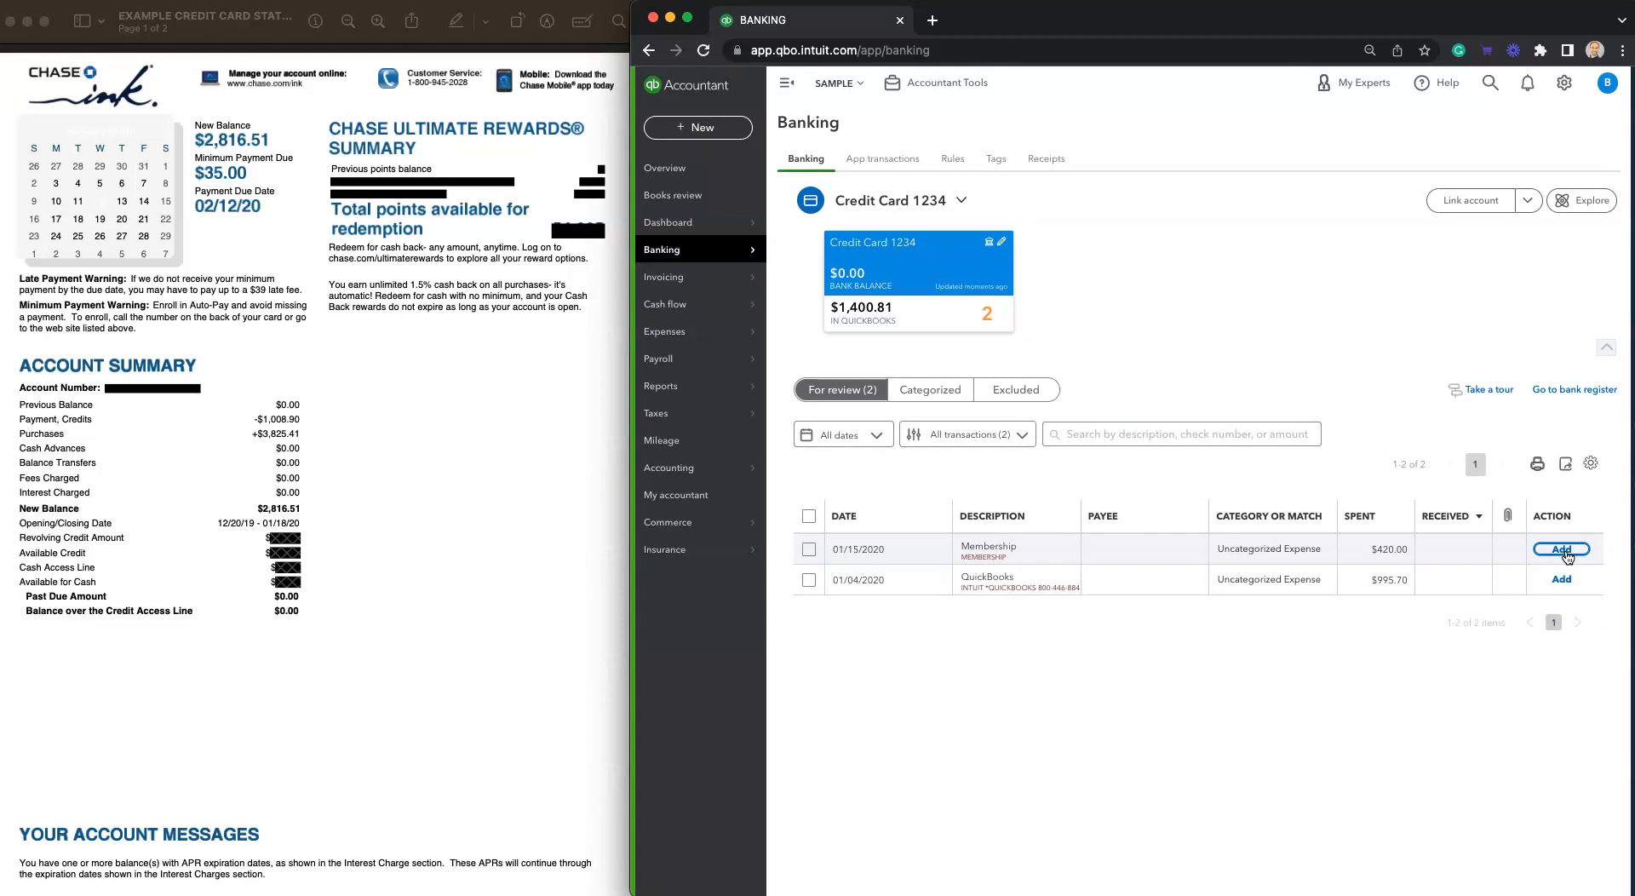
{"action": "left_click", "coordinate": [1564, 551]}
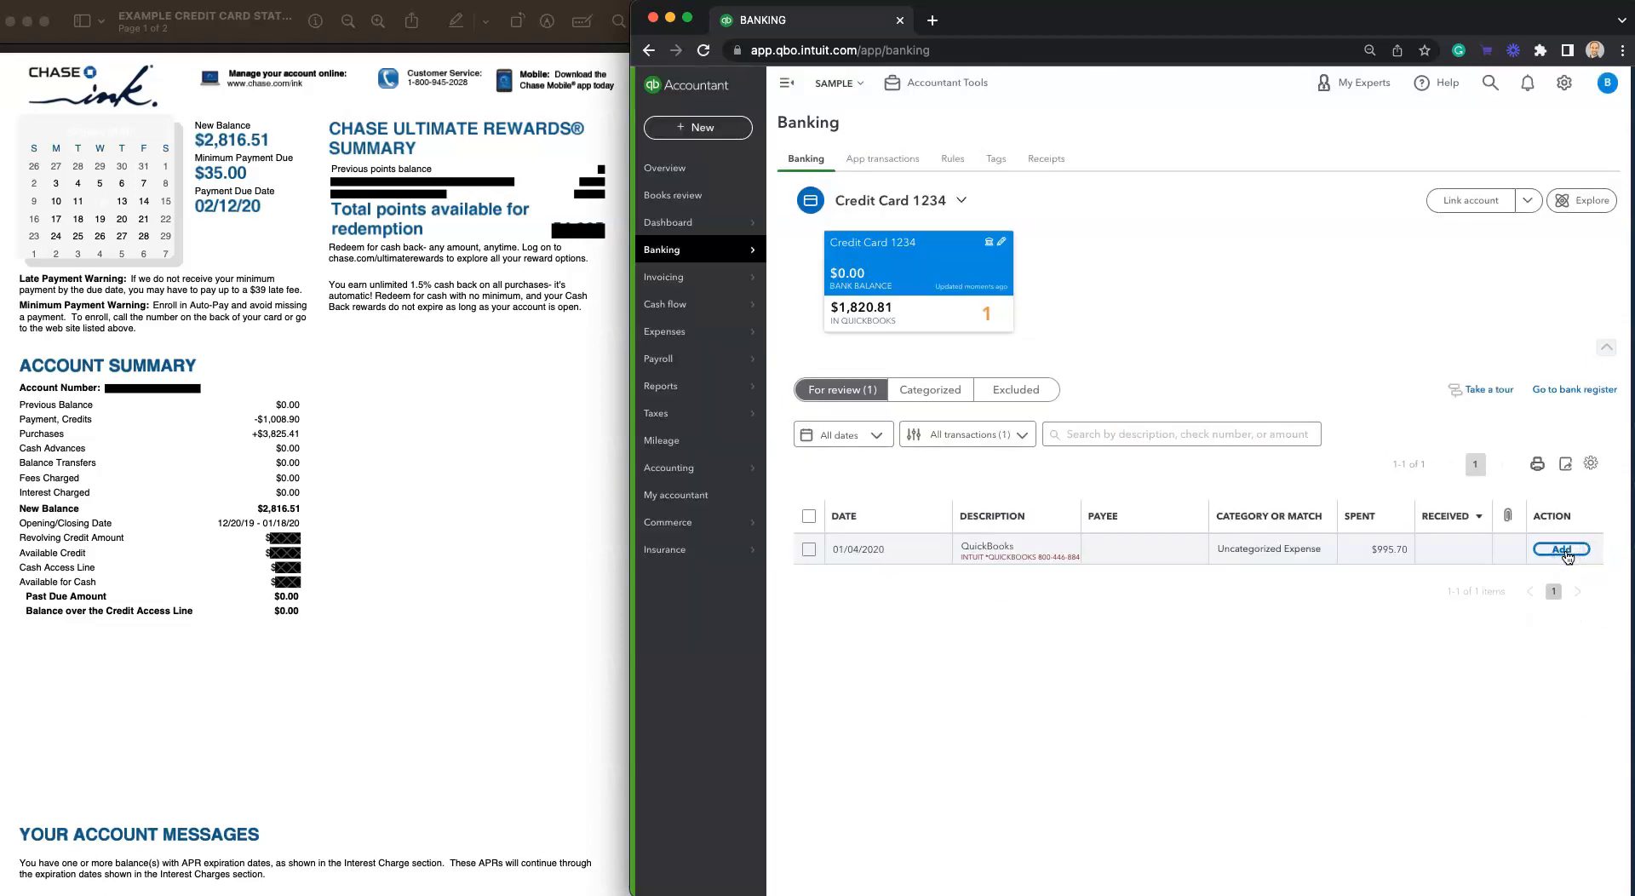
{"action": "left_click", "coordinate": [1563, 550]}
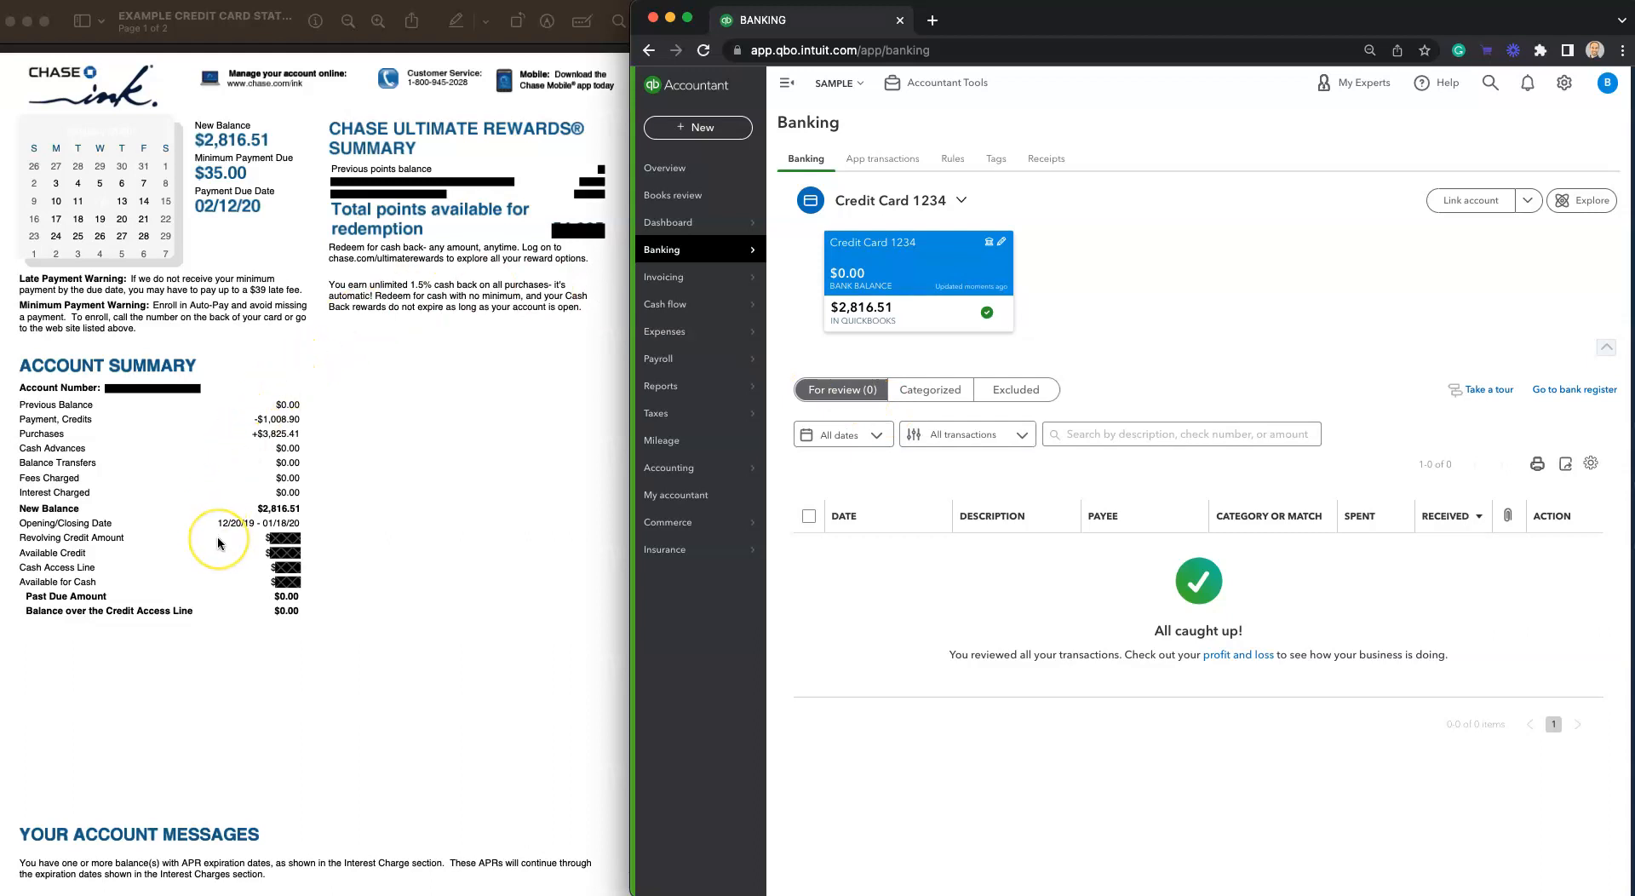
- View the credit card's register, then open account reconciliation and choose Credit Card 1234 as the account to reconcile
{"action": "left_click", "coordinate": [1589, 397]}
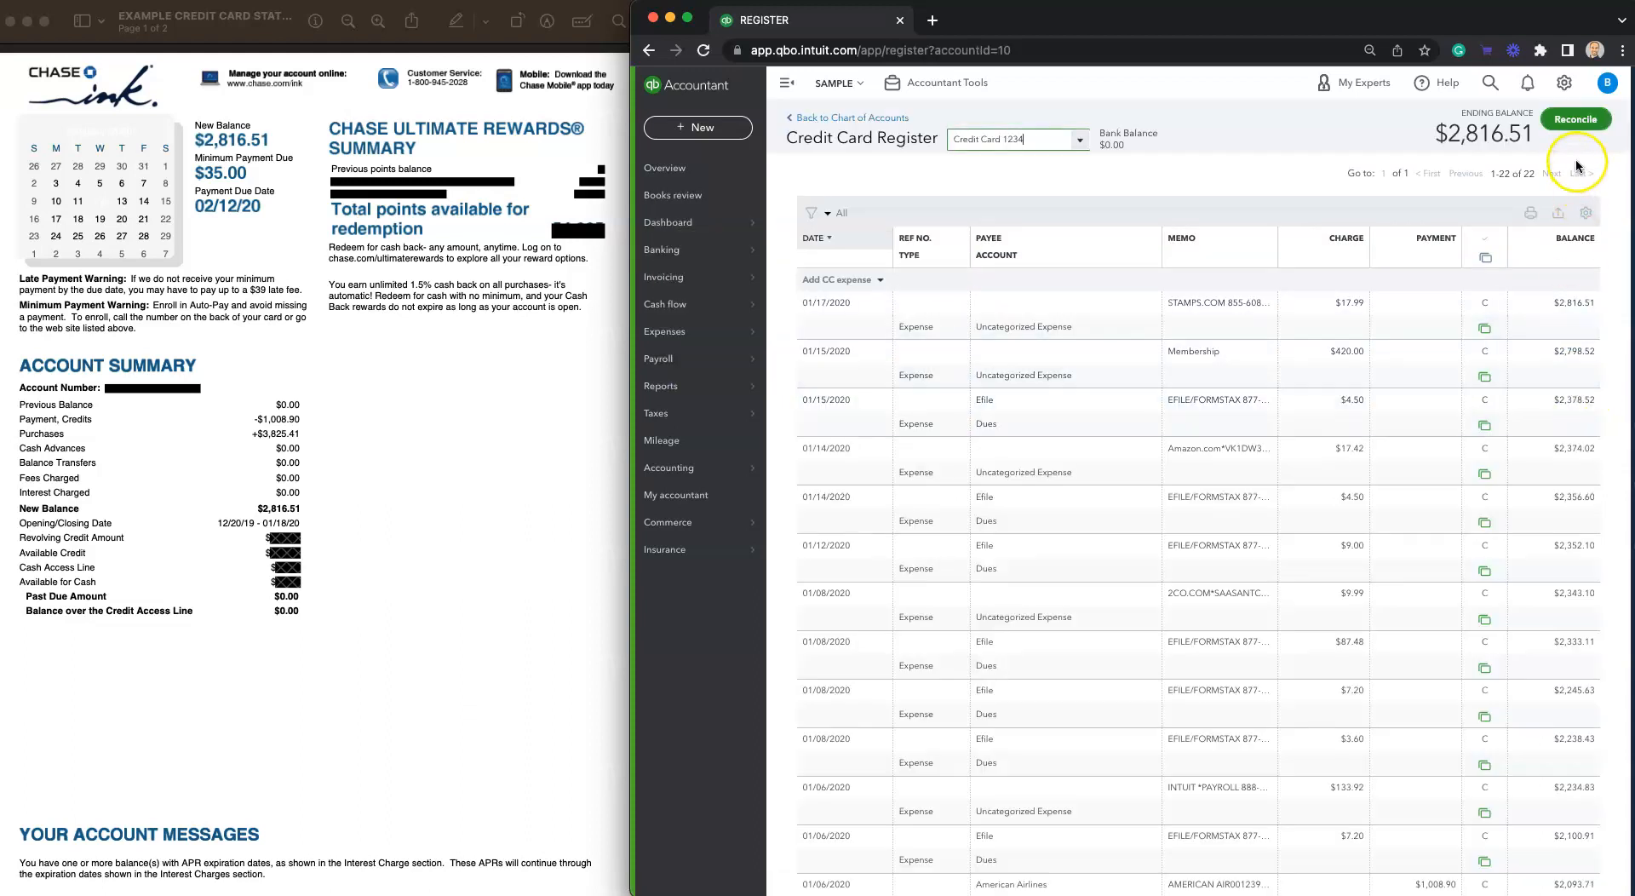
{"action": "left_click", "coordinate": [1563, 85]}
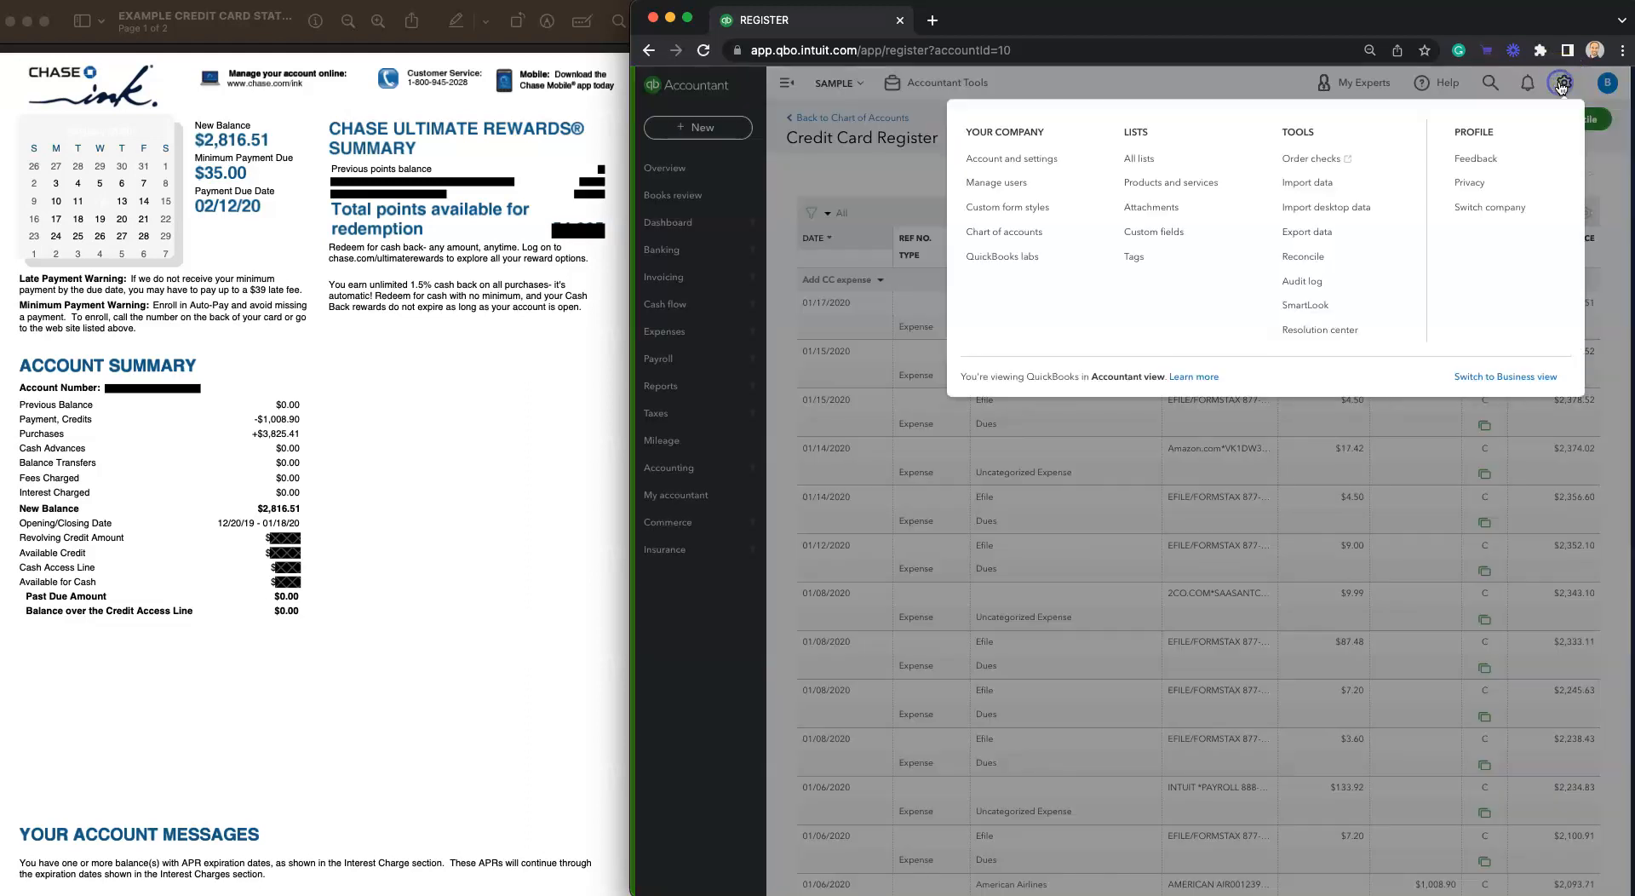
{"action": "left_click", "coordinate": [1321, 257]}
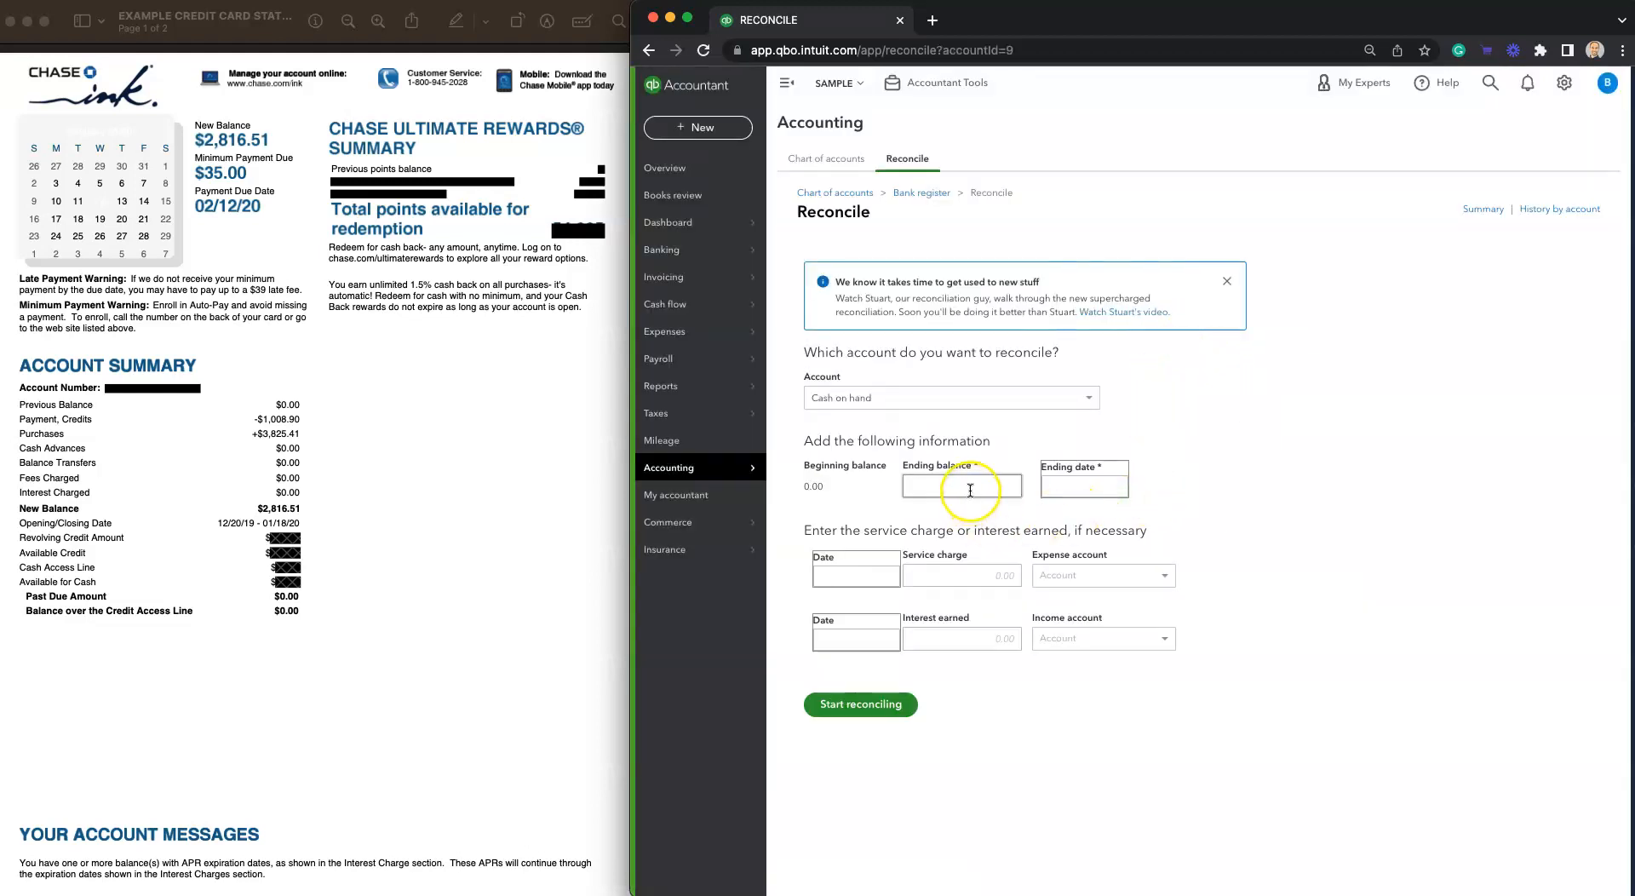
{"action": "left_click", "coordinate": [979, 401]}
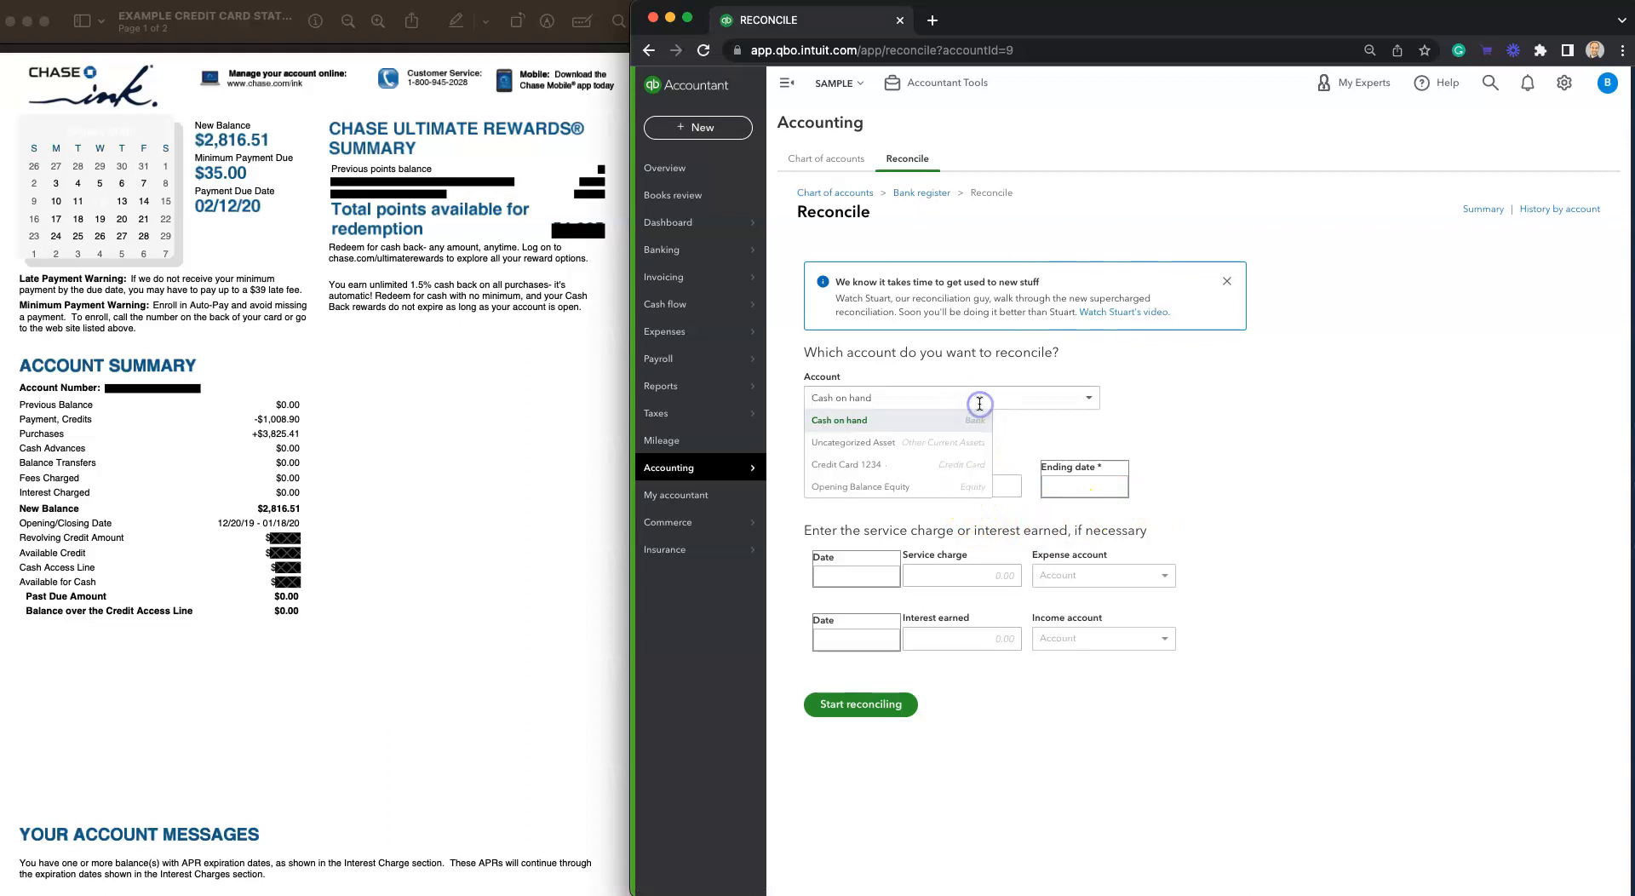
{"action": "left_click", "coordinate": [912, 467]}
- Compare the reconciliation's beginning balance with the previous balance on the credit card statement
{"action": "left_click", "coordinate": [937, 486]}
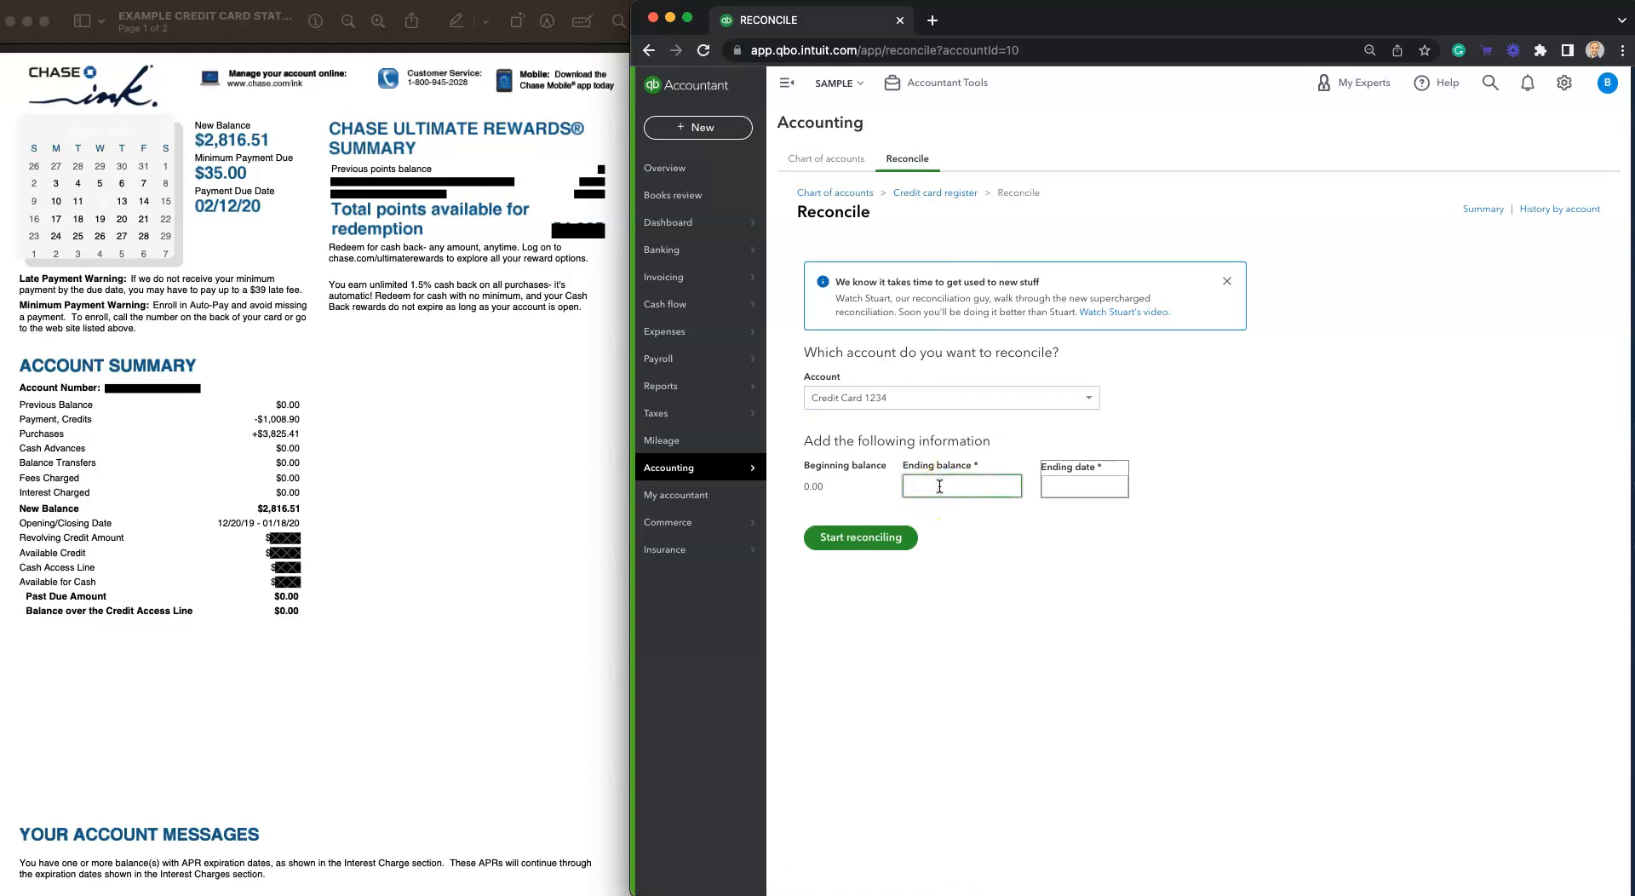
{"action": "double_click", "coordinate": [814, 486]}
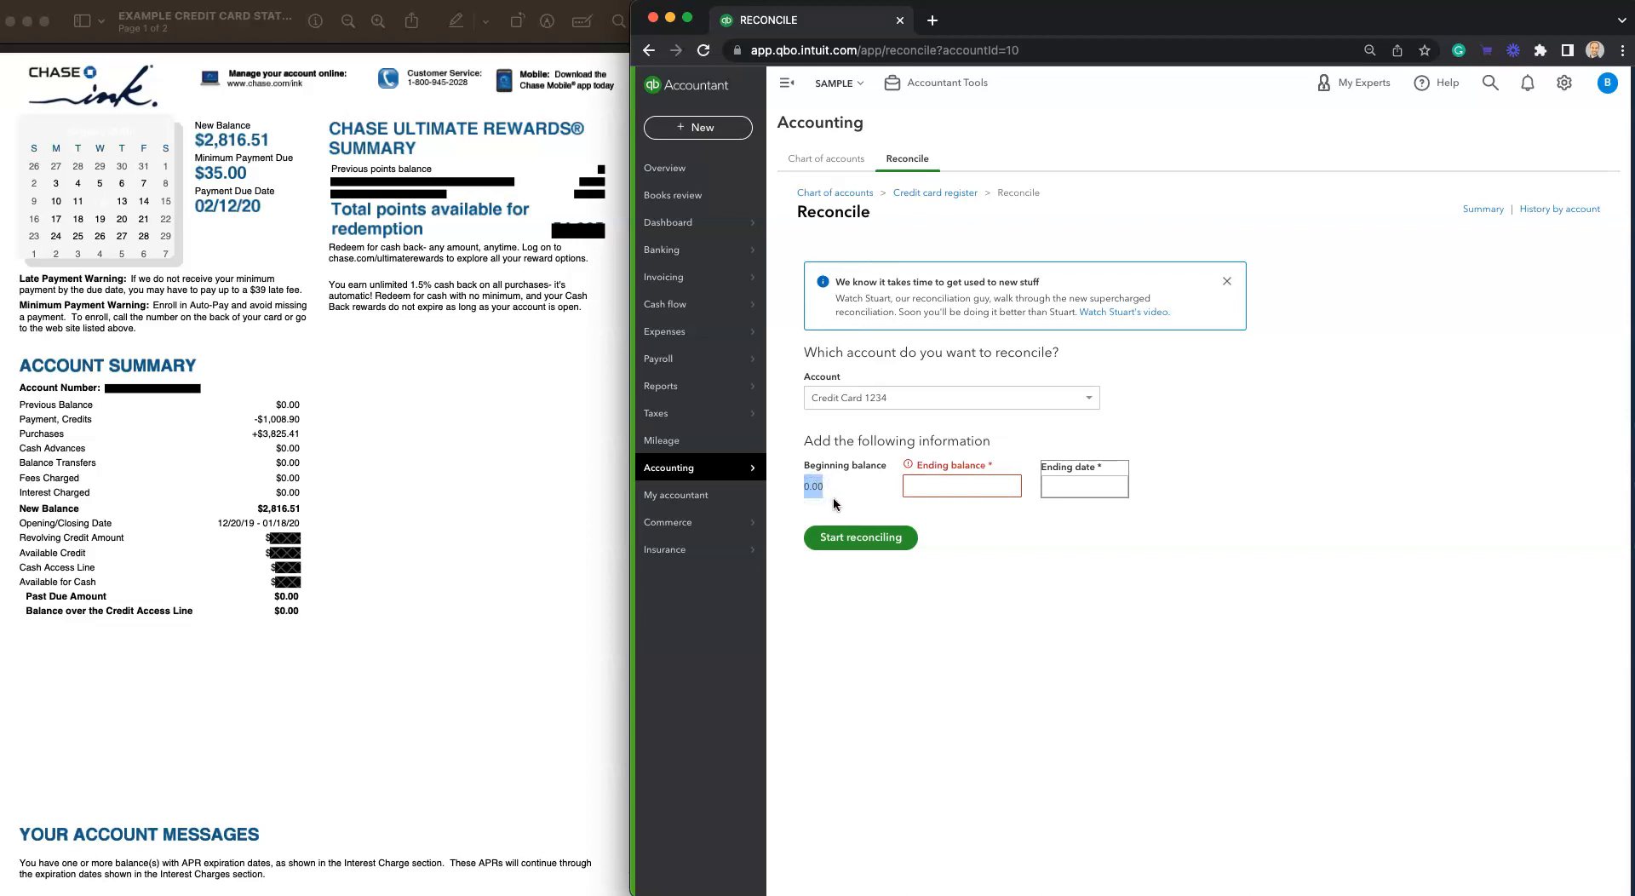
{"action": "double_click", "coordinate": [293, 408]}
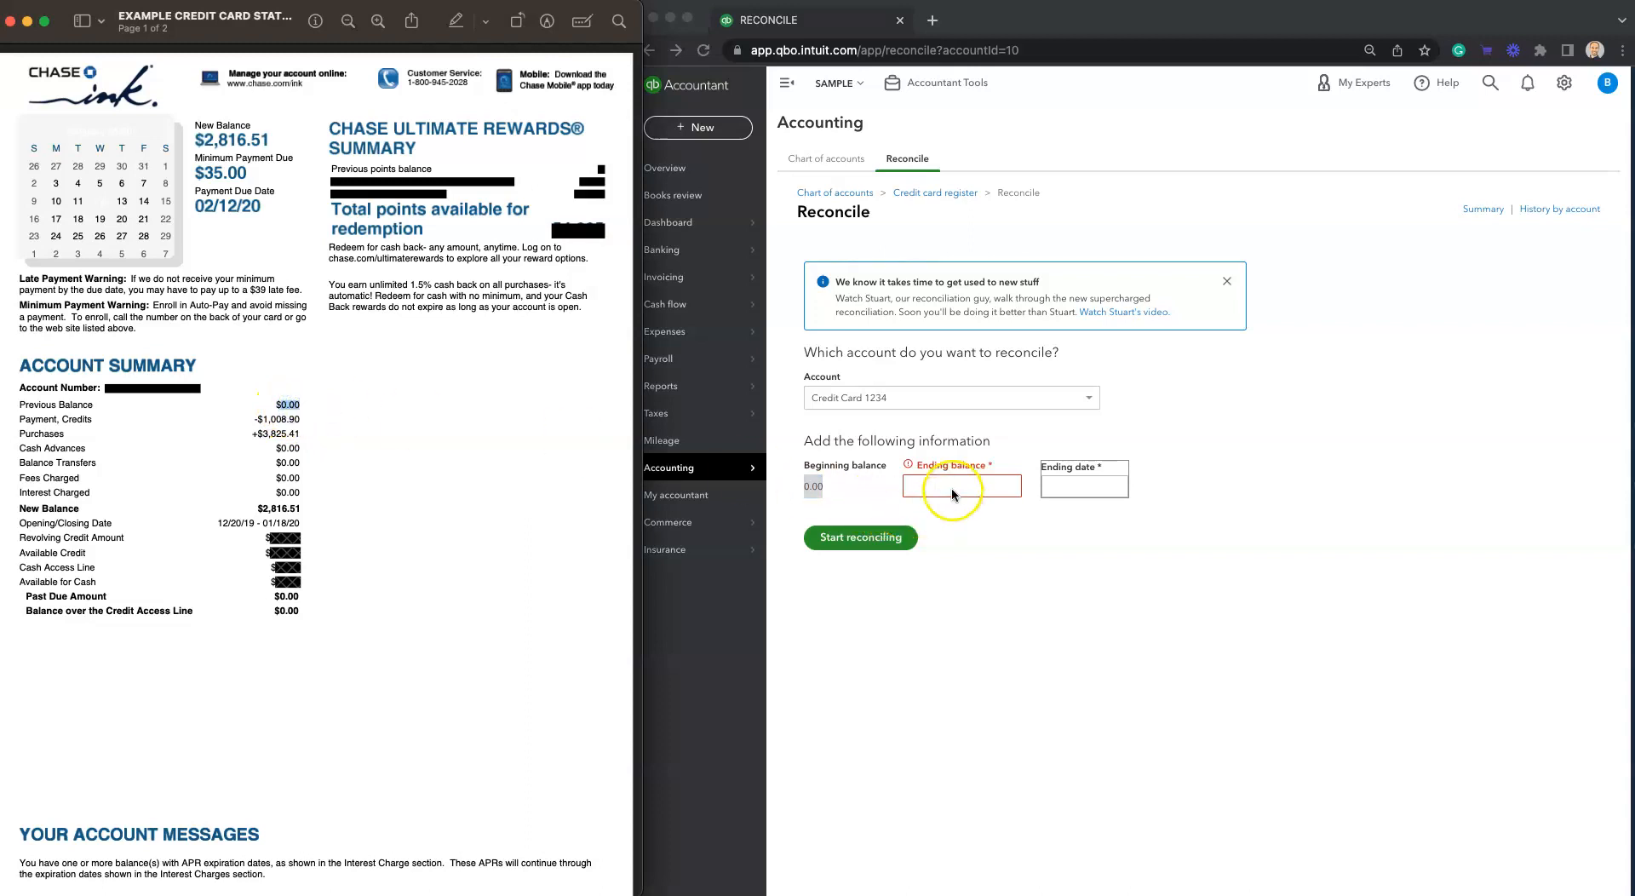
- Enter the statement's new balance of 2,816.51 as the reconciliation's ending balance
{"action": "left_click", "coordinate": [929, 491]}
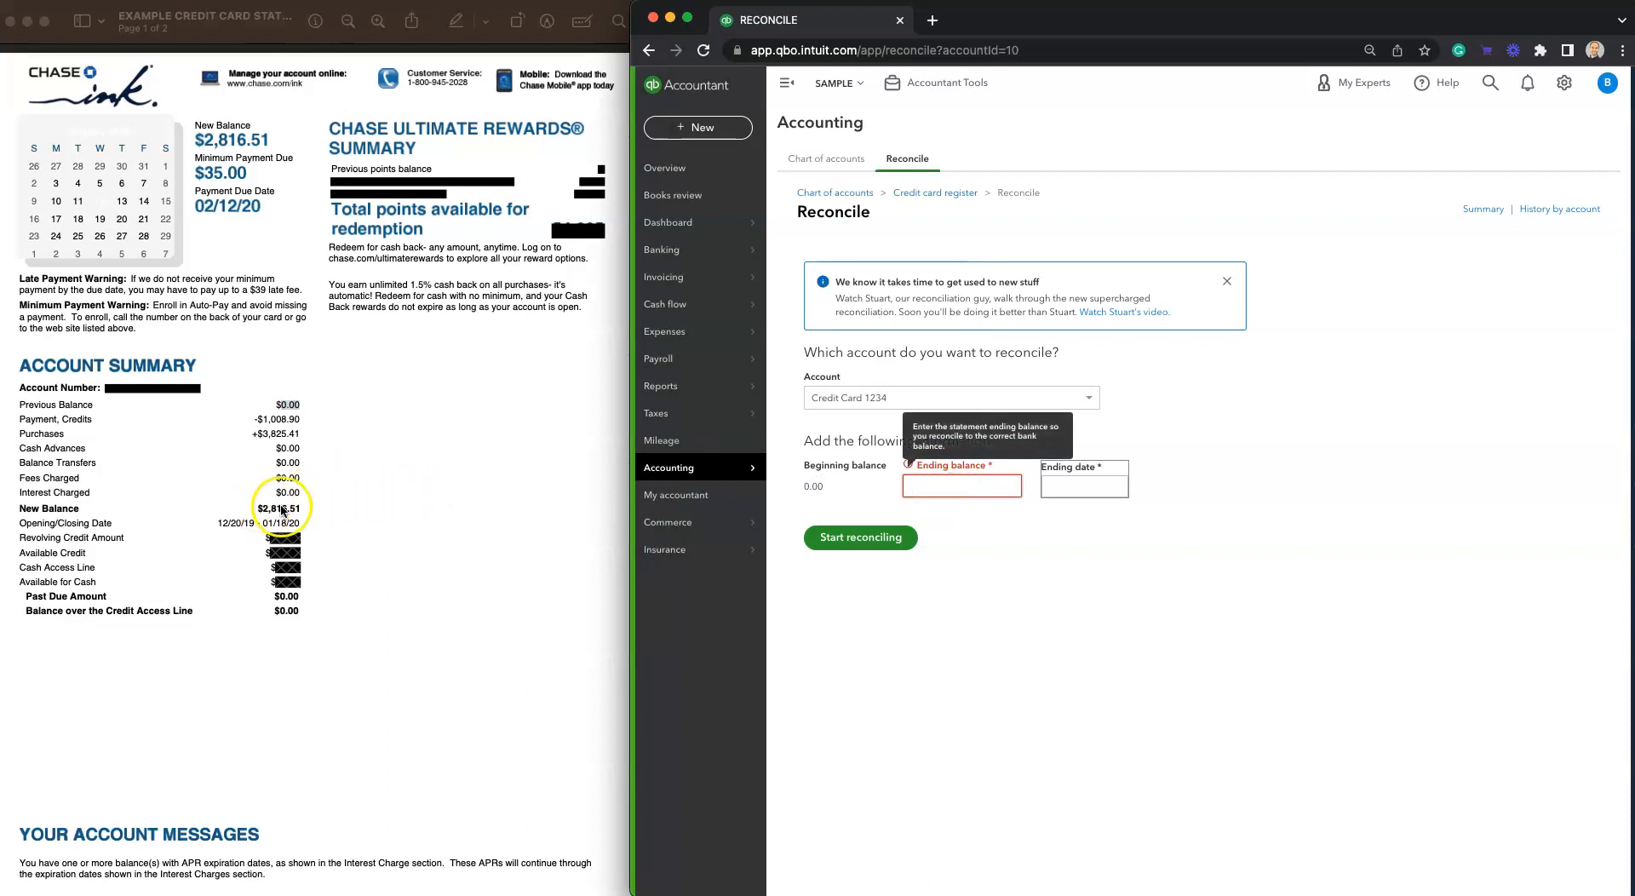
{"action": "double_click", "coordinate": [282, 509]}
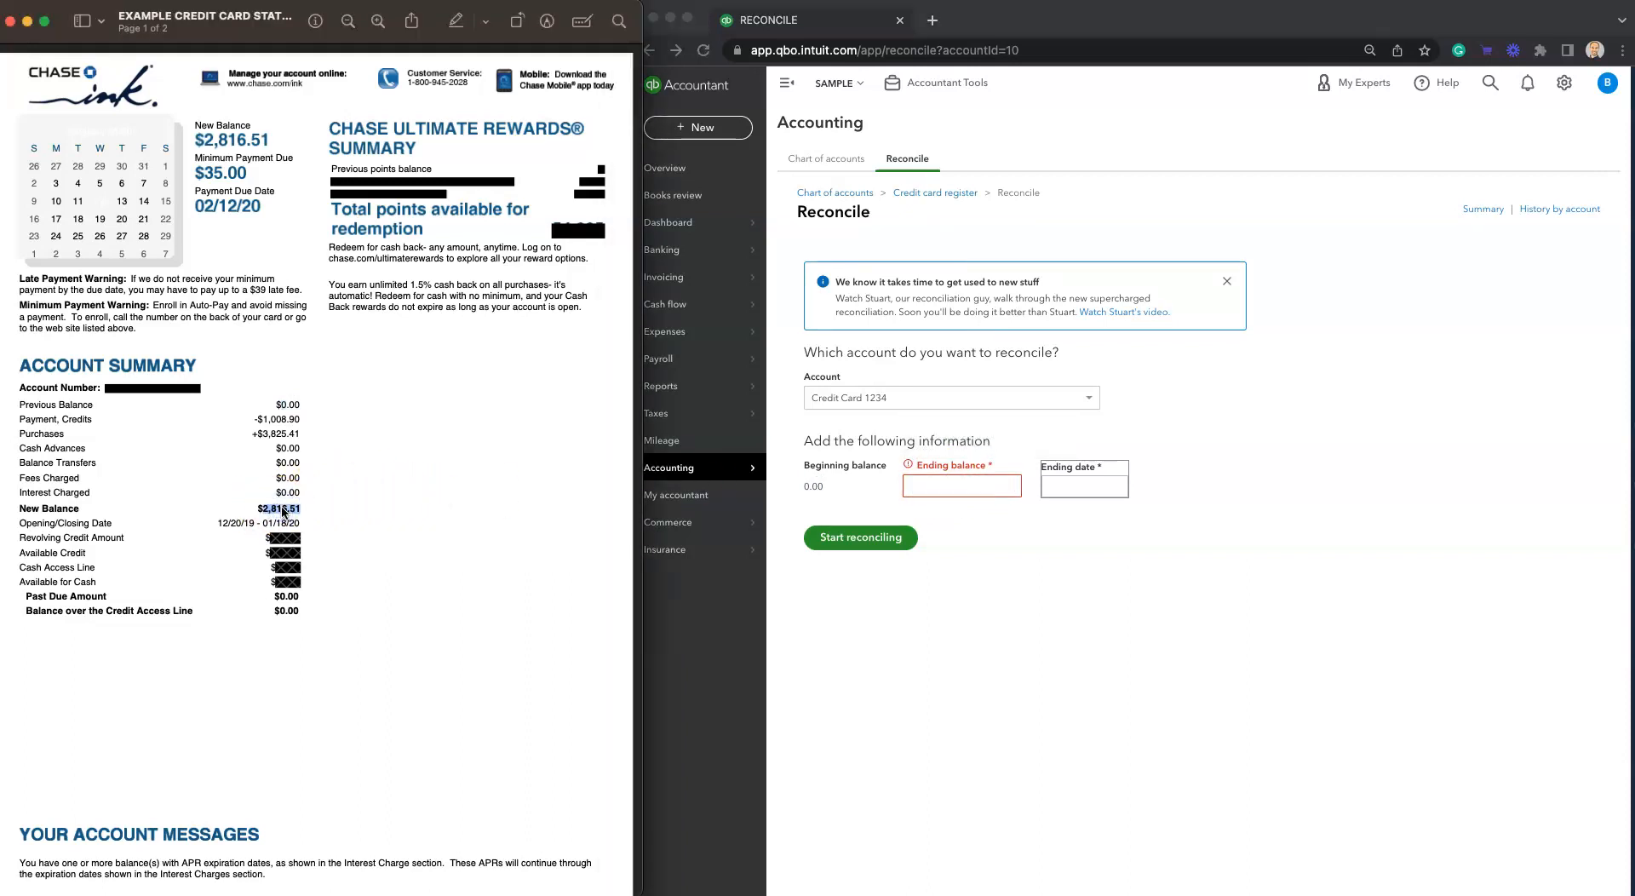
{"action": "left_click", "coordinate": [771, 491]}
{"action": "left_click", "coordinate": [967, 482]}
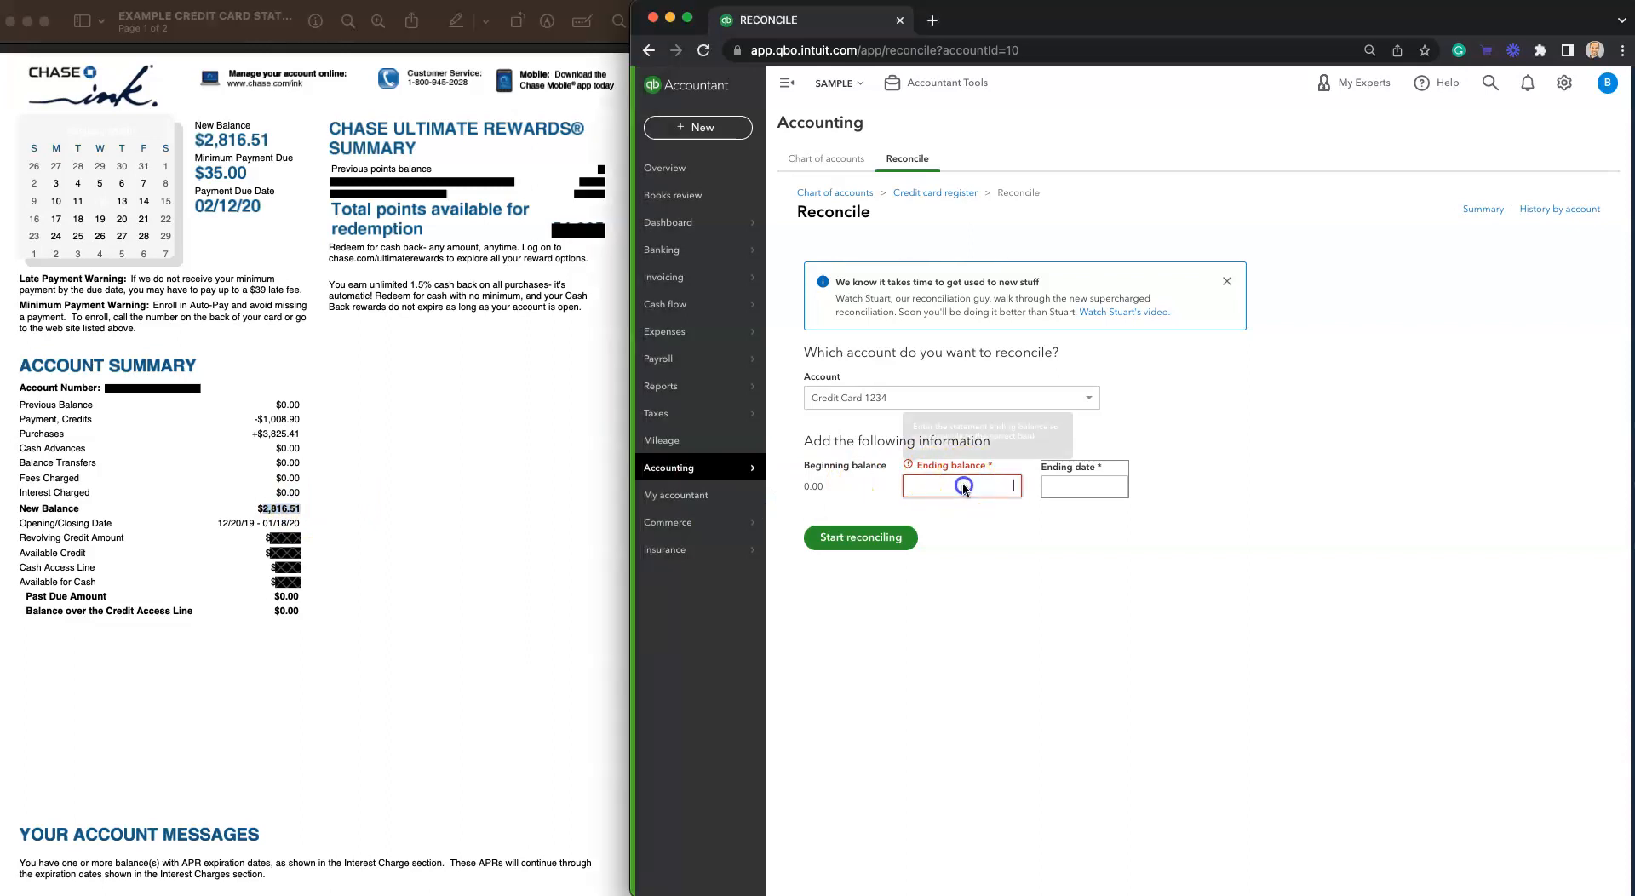
{"action": "type", "text": "2"}
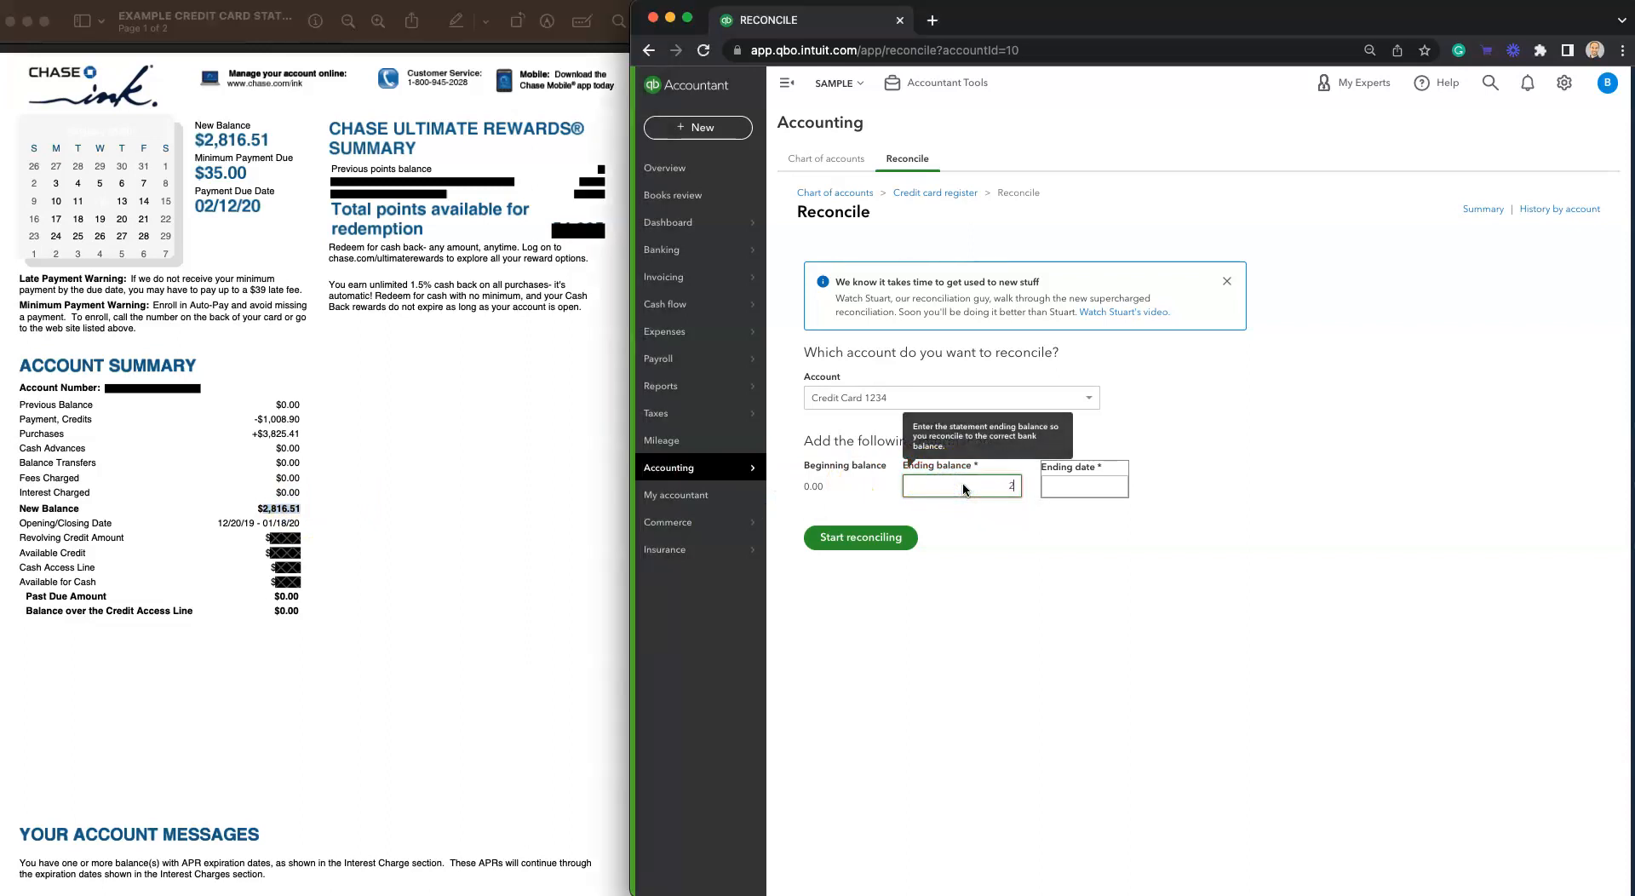
{"action": "type", "text": ",816.51"}
- Set the ending date to the statement's closing date, 01/18/2020, and start reconciling the account
{"action": "left_click", "coordinate": [1082, 487]}
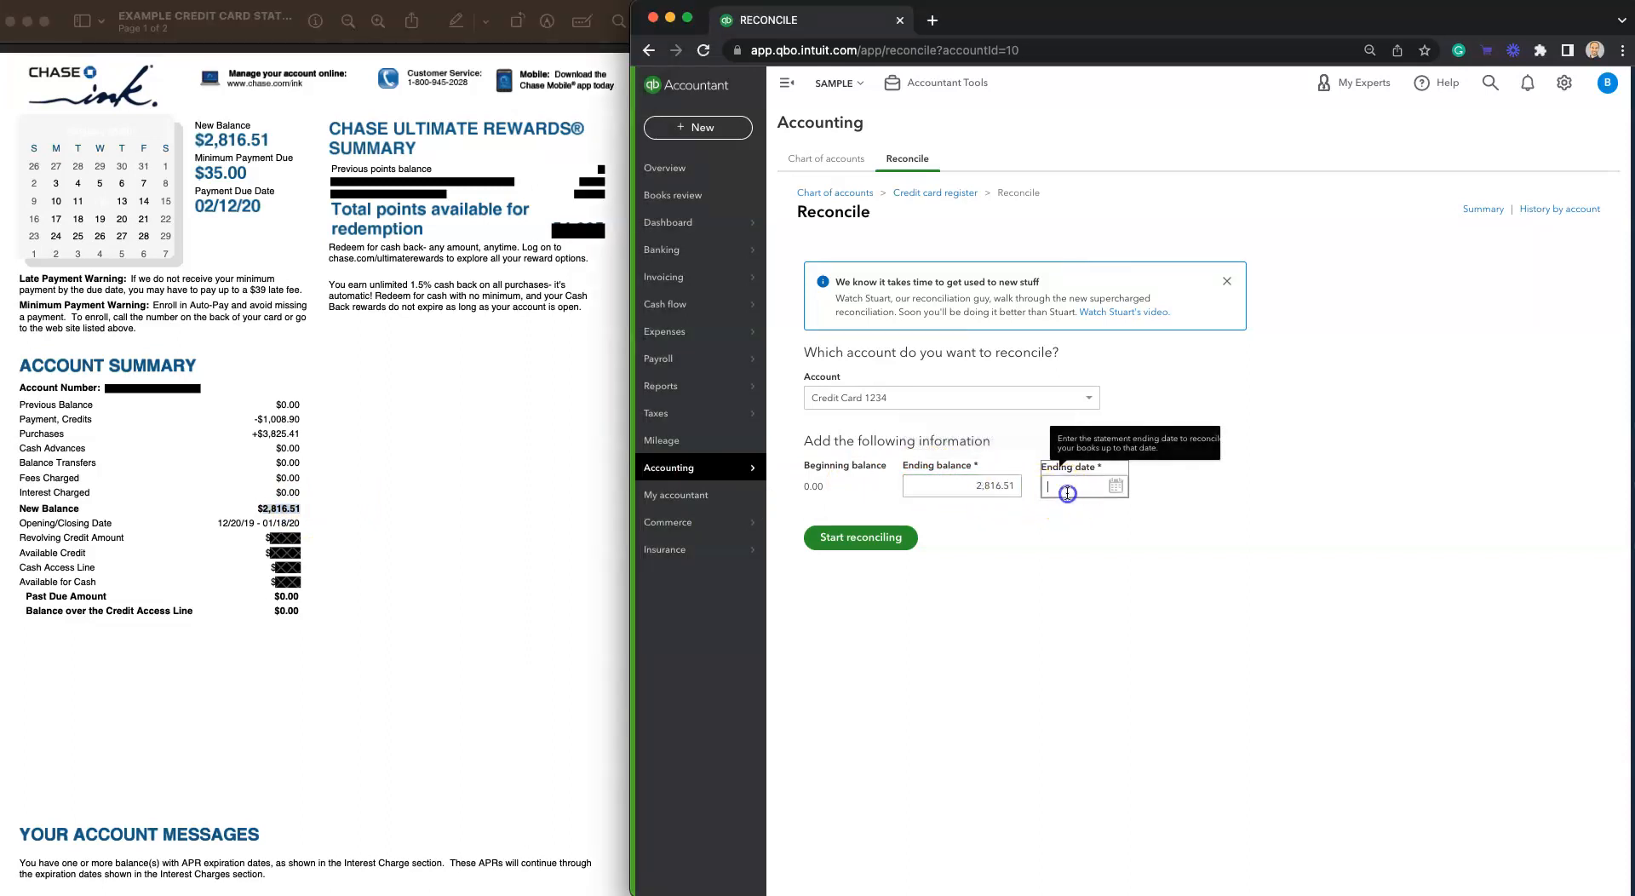
{"action": "left_click", "coordinate": [964, 476]}
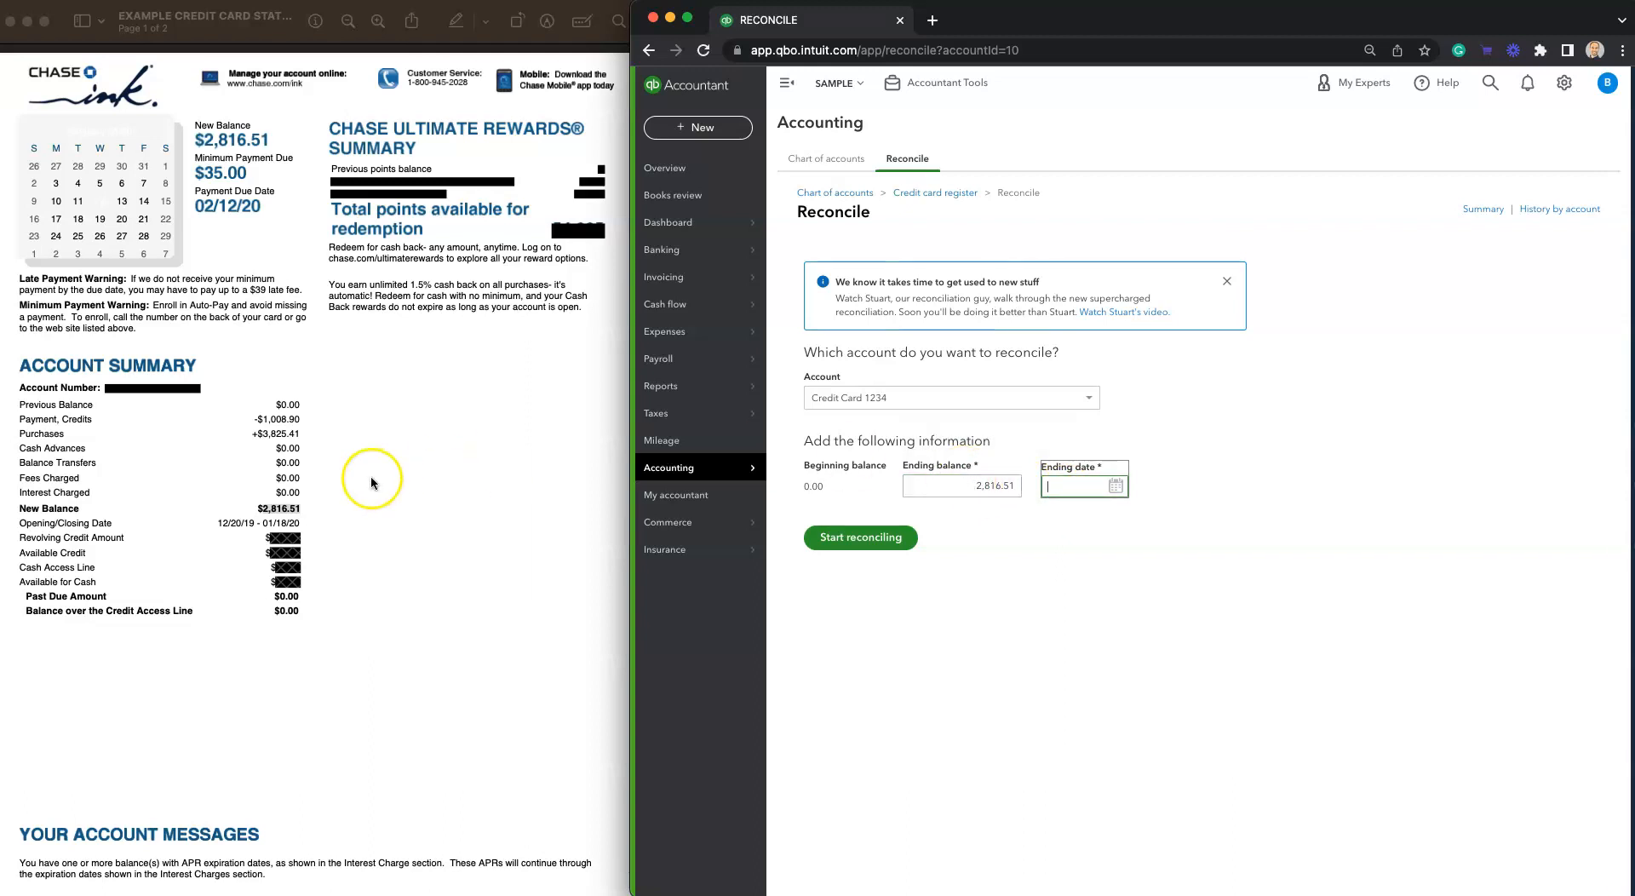
{"action": "left_click", "coordinate": [262, 528]}
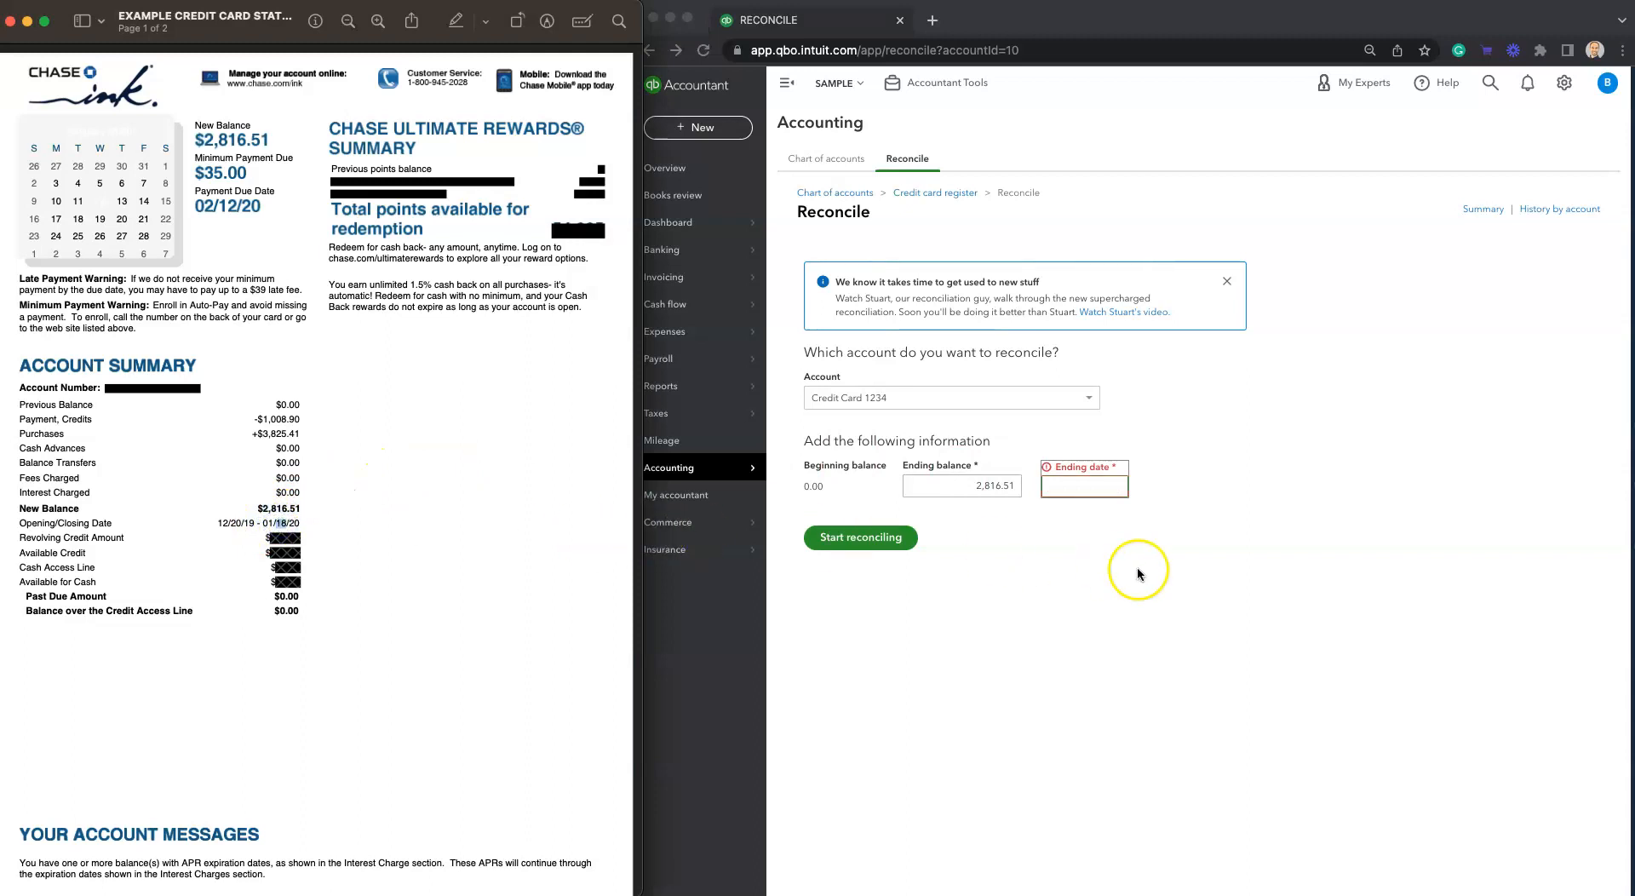
{"action": "left_click", "coordinate": [1086, 490]}
{"action": "type", "text": "01/1"}
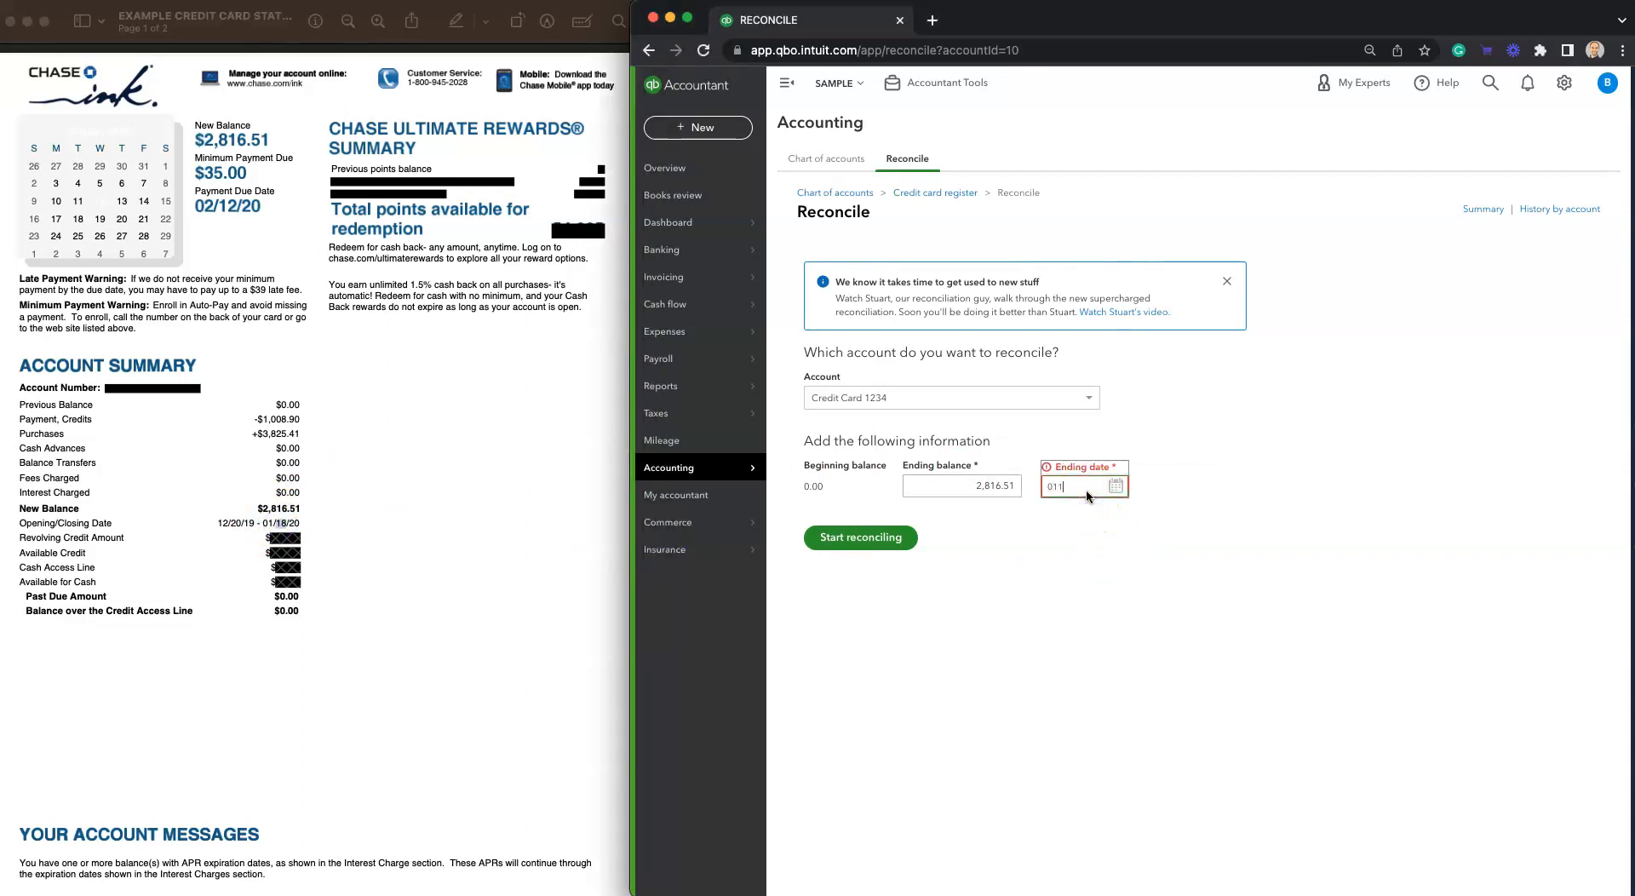
{"action": "type", "text": "8/2020"}
{"action": "left_click", "coordinate": [1071, 600]}
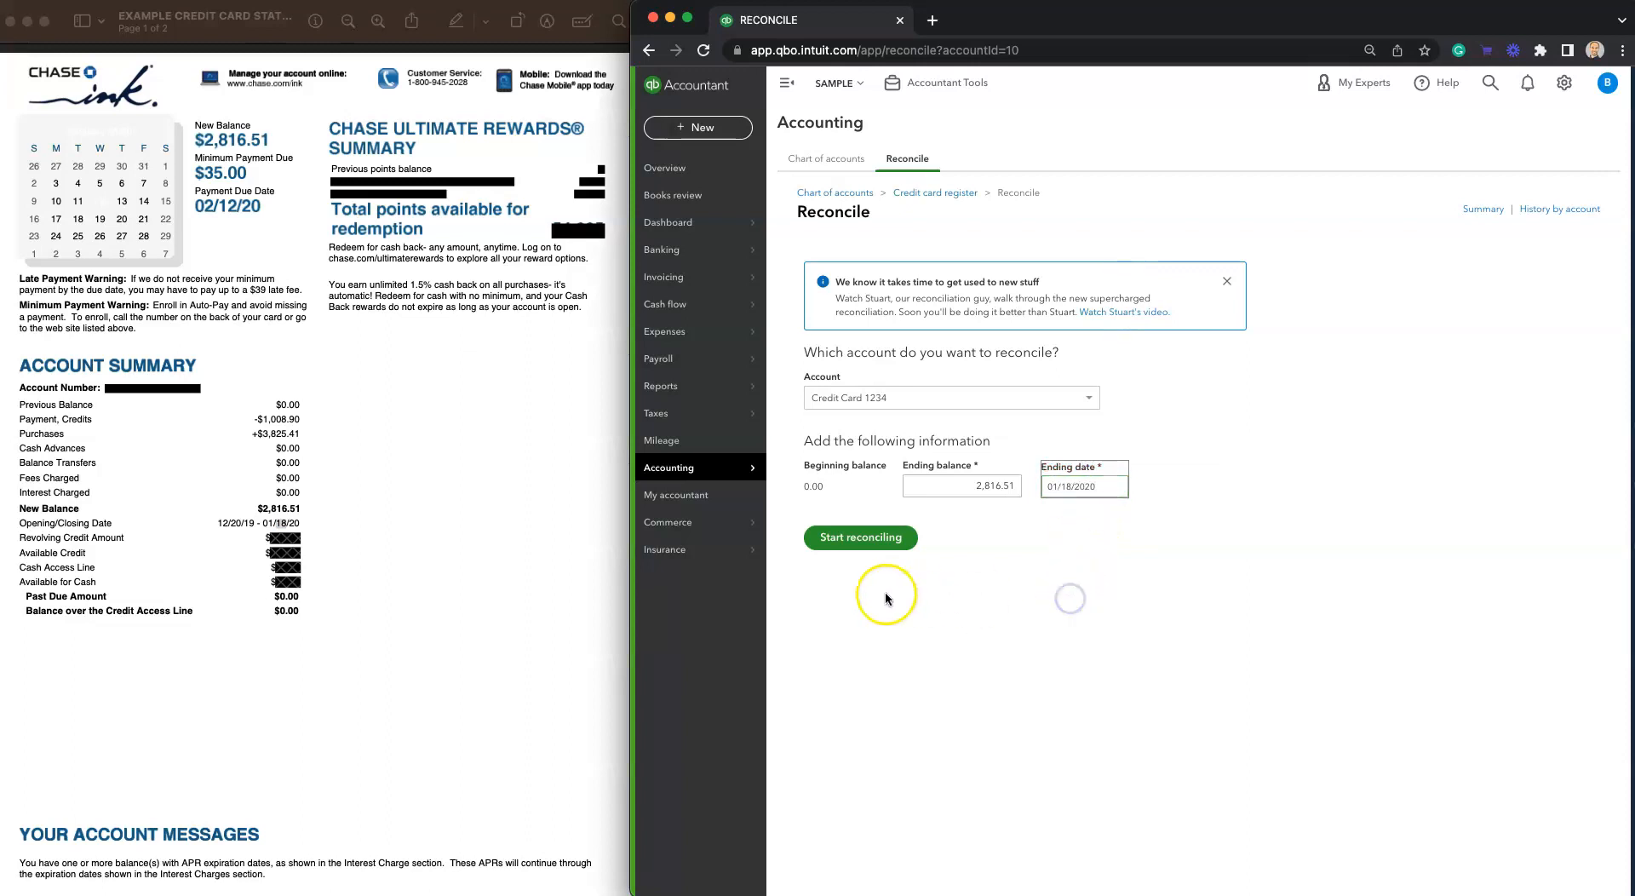
{"action": "left_click", "coordinate": [867, 549]}
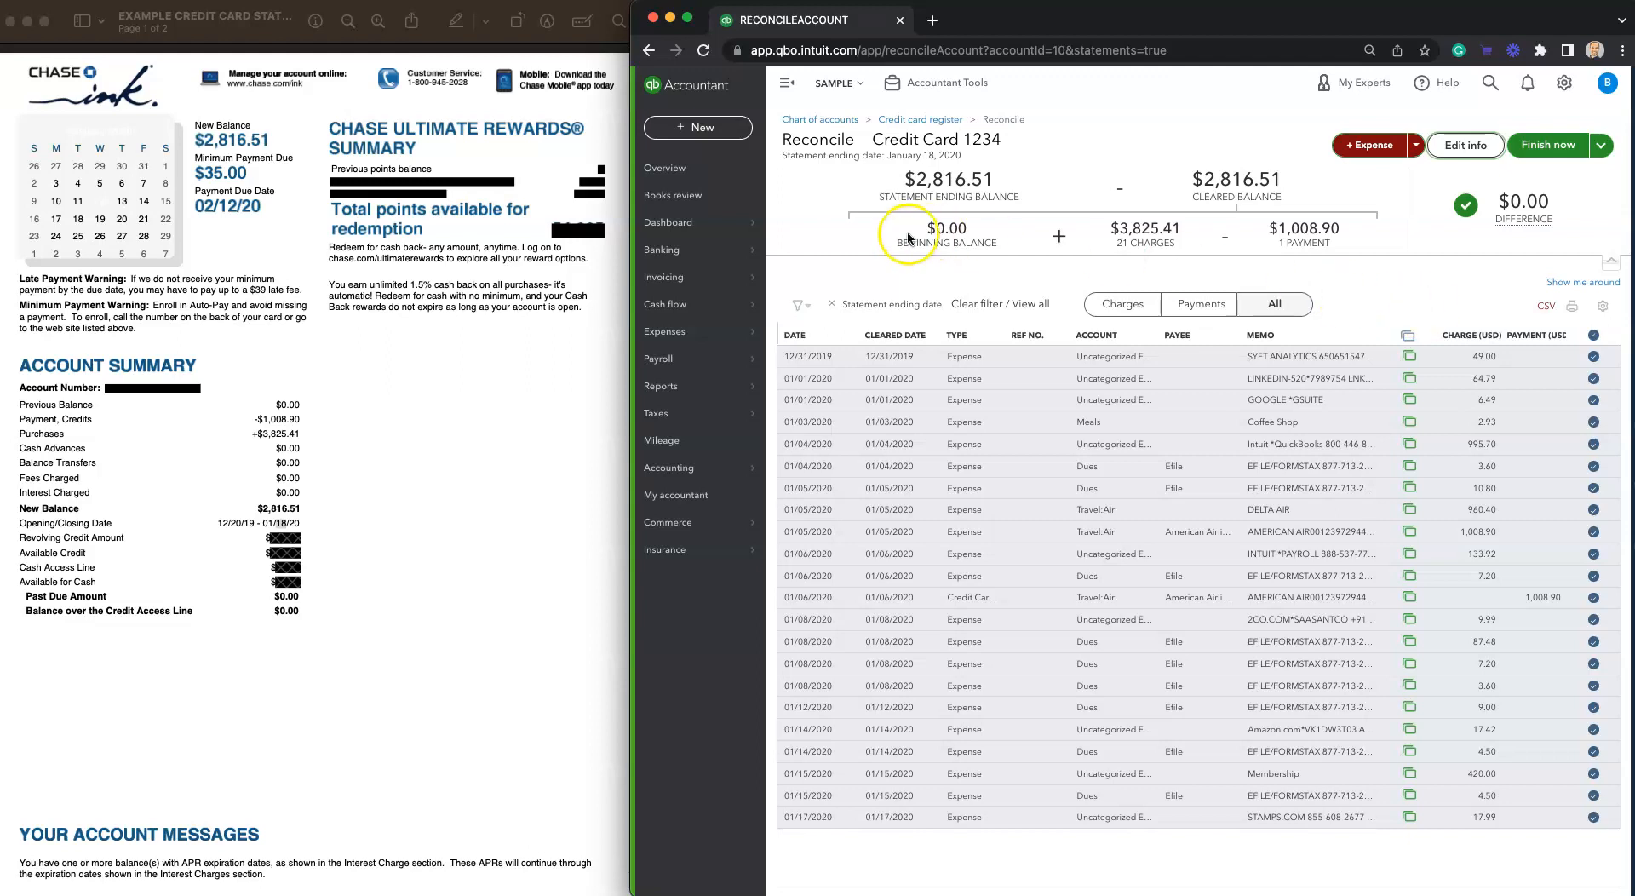
- Compare the reconciliation's statement ending balance and beginning balance with the new and previous balances on the credit card statement
{"action": "double_click", "coordinate": [941, 182]}
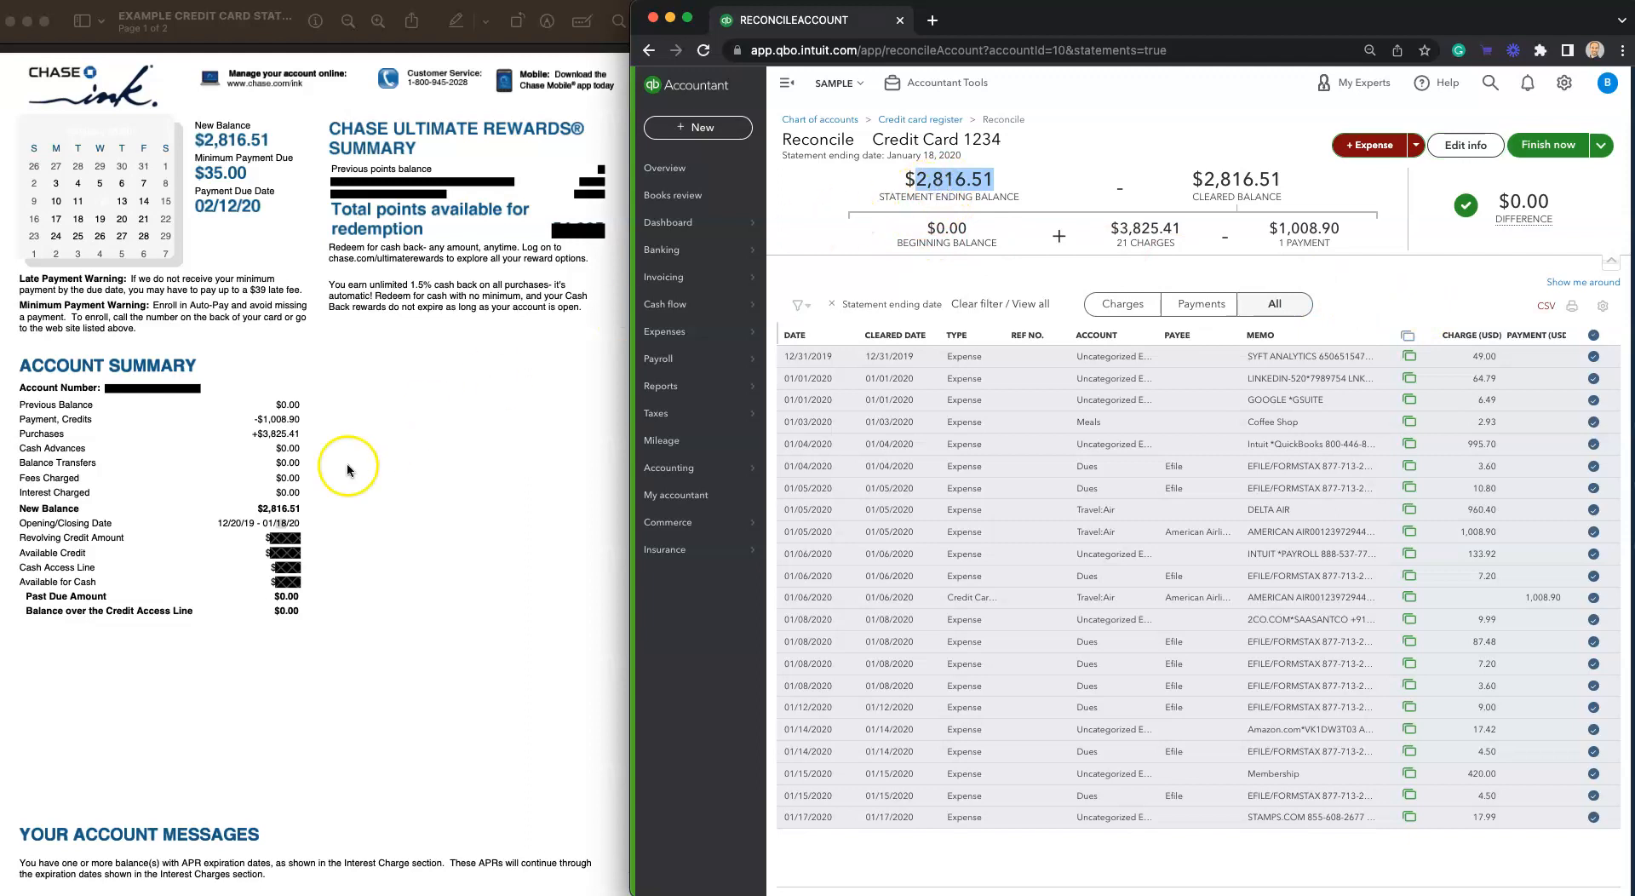
{"action": "left_click", "coordinate": [283, 509]}
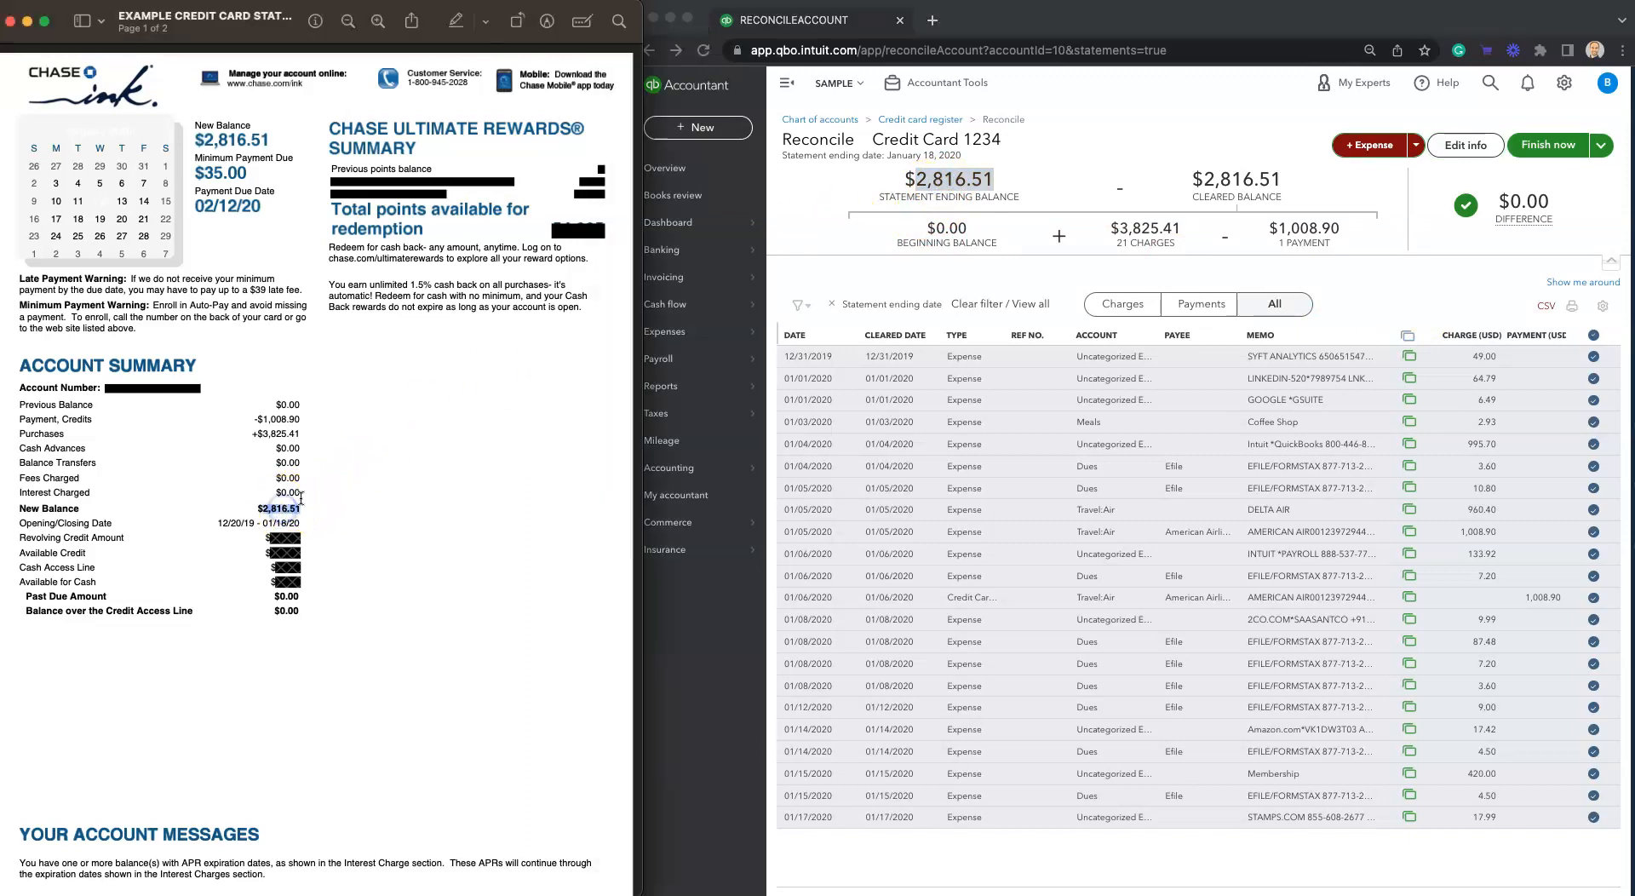
{"action": "left_click", "coordinate": [957, 228]}
{"action": "double_click", "coordinate": [957, 228]}
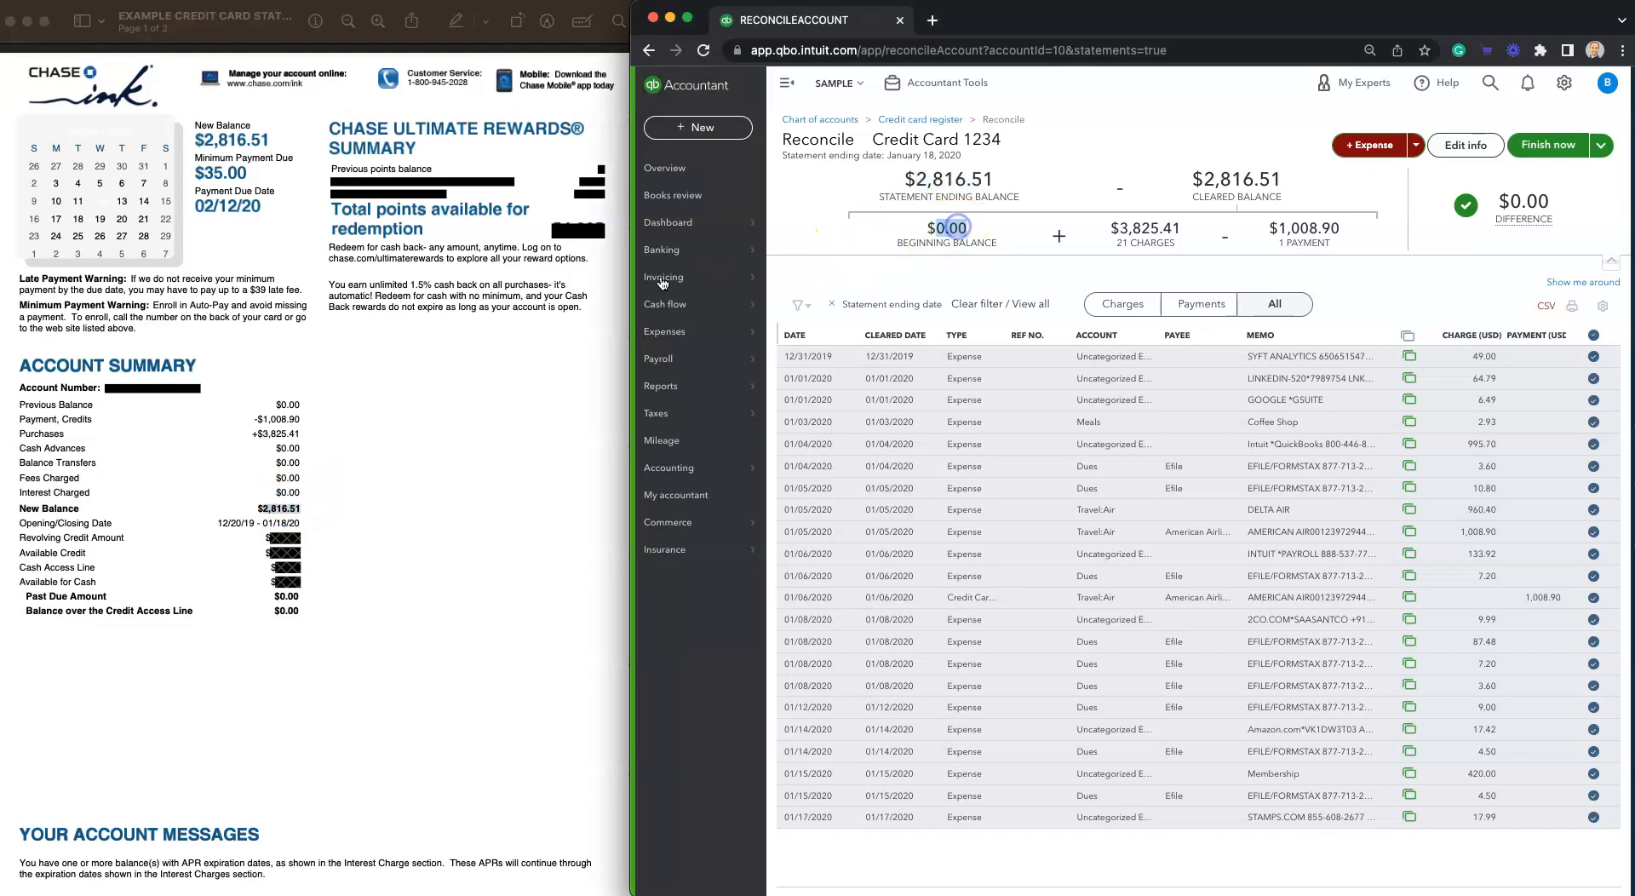
{"action": "left_click", "coordinate": [291, 405]}
{"action": "double_click", "coordinate": [291, 405]}
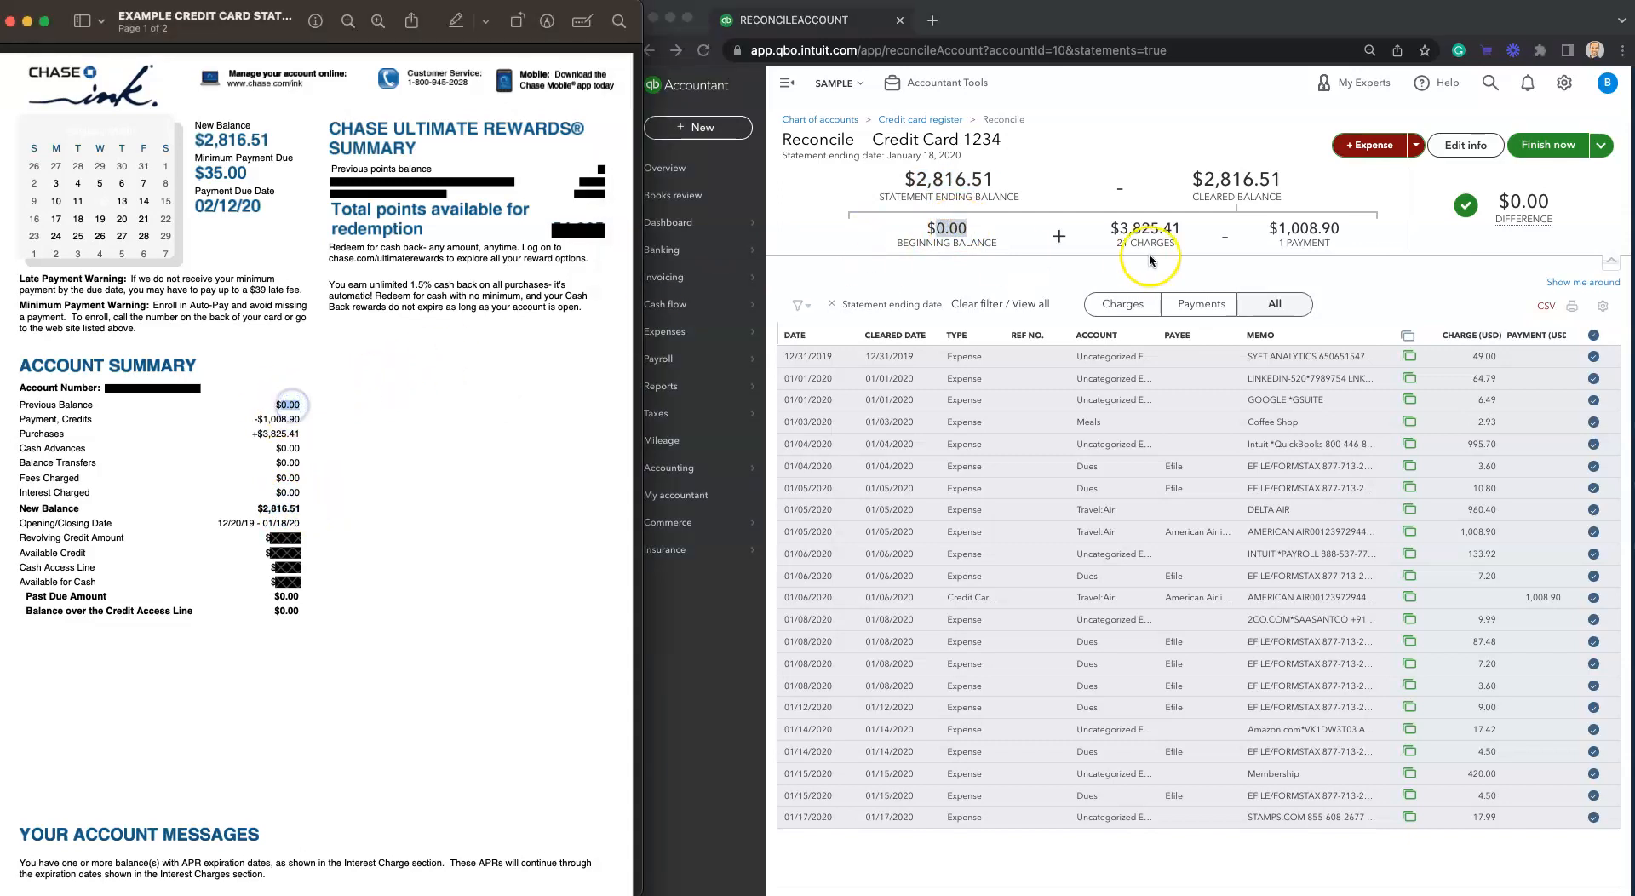
- Compare the reconciliation's charges and payment totals with the purchases and payment credits in the statement's account summary
{"action": "left_click", "coordinate": [1143, 245]}
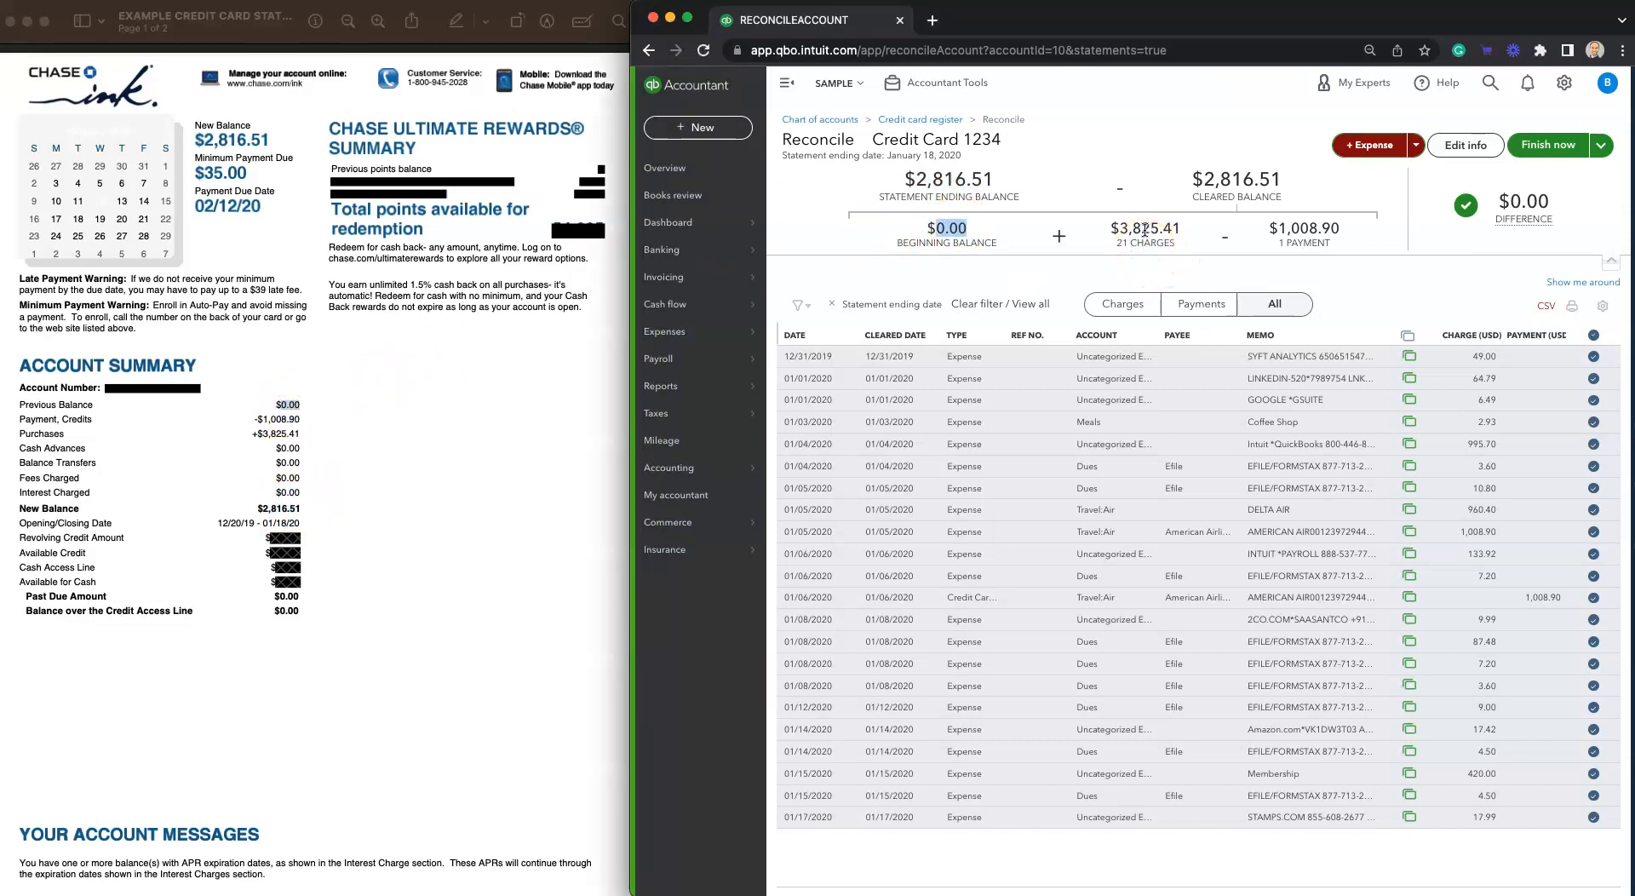
{"action": "double_click", "coordinate": [1145, 230]}
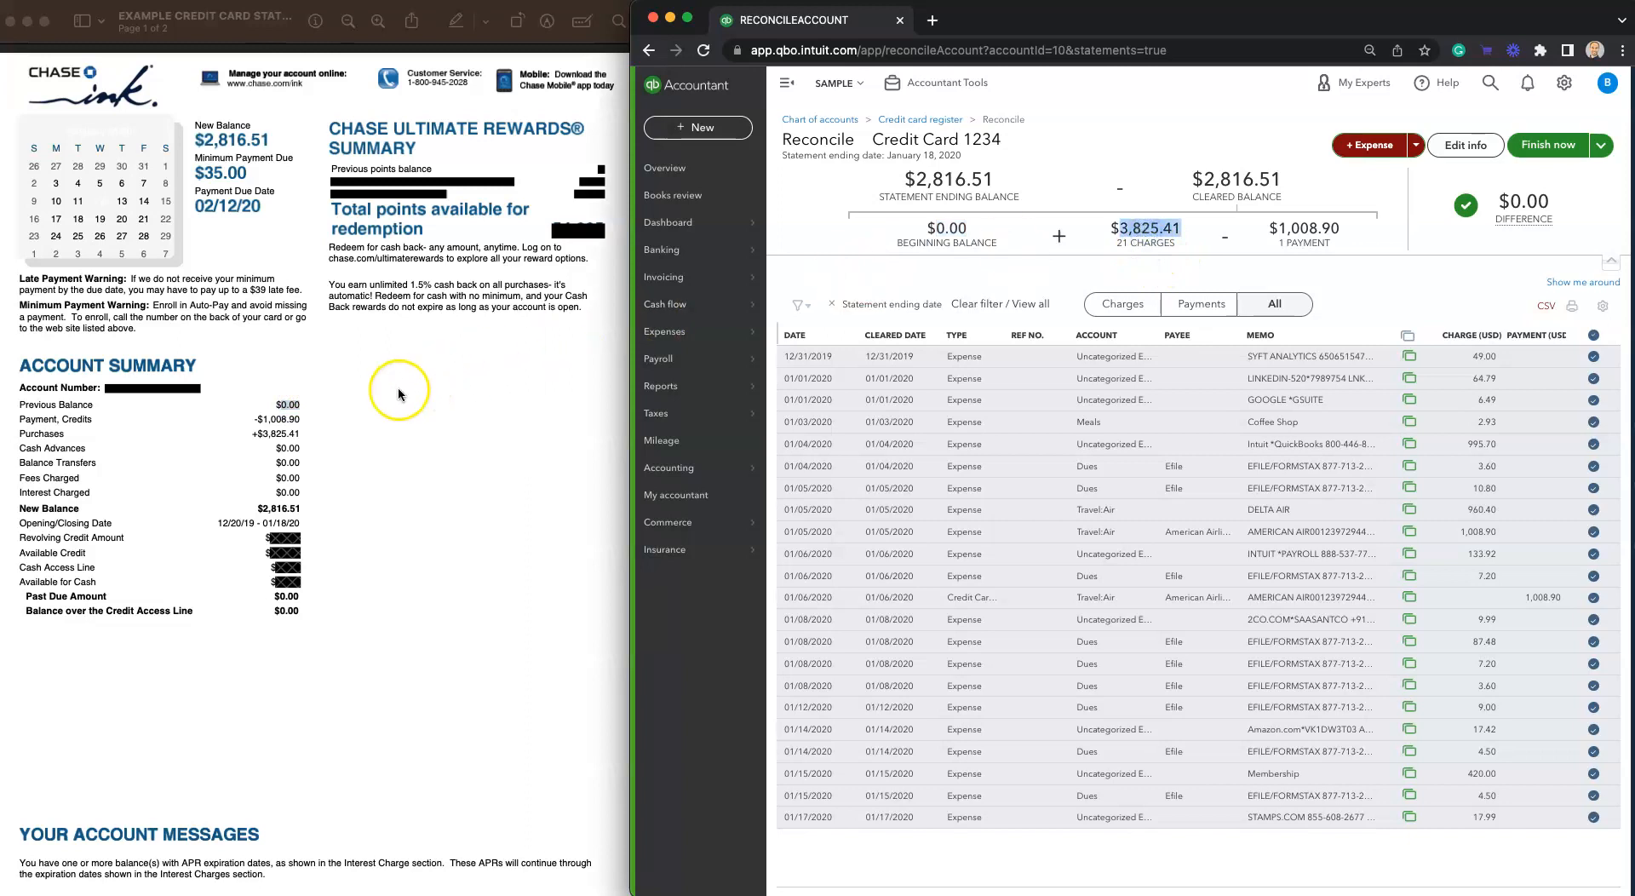
{"action": "left_click", "coordinate": [281, 436]}
{"action": "double_click", "coordinate": [280, 436]}
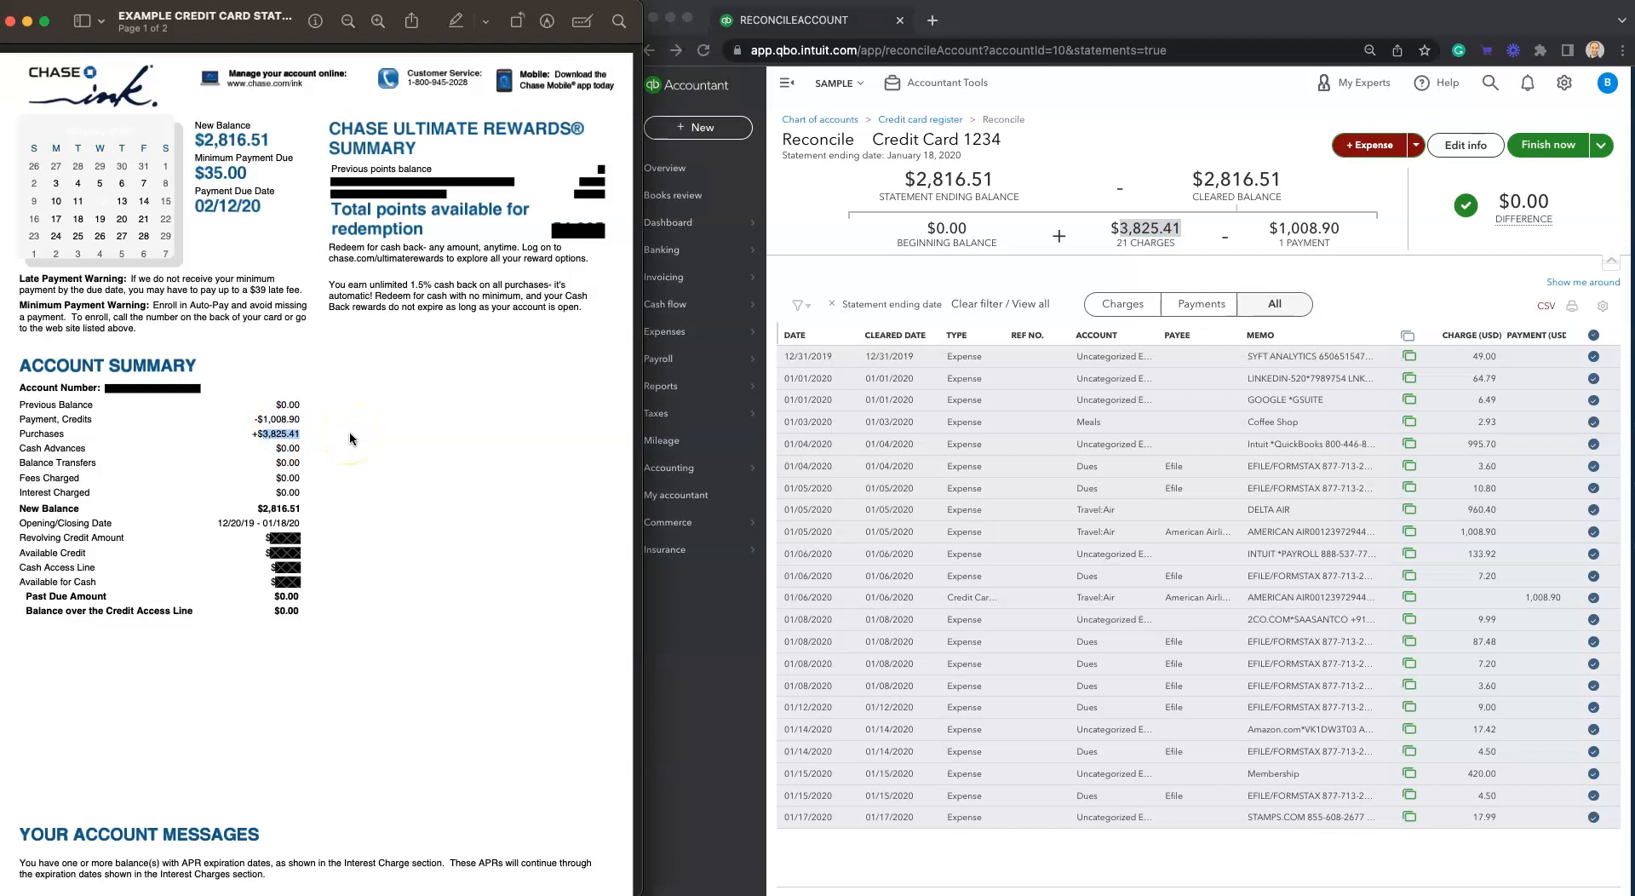
{"action": "left_click", "coordinate": [1304, 229]}
{"action": "double_click", "coordinate": [1304, 228]}
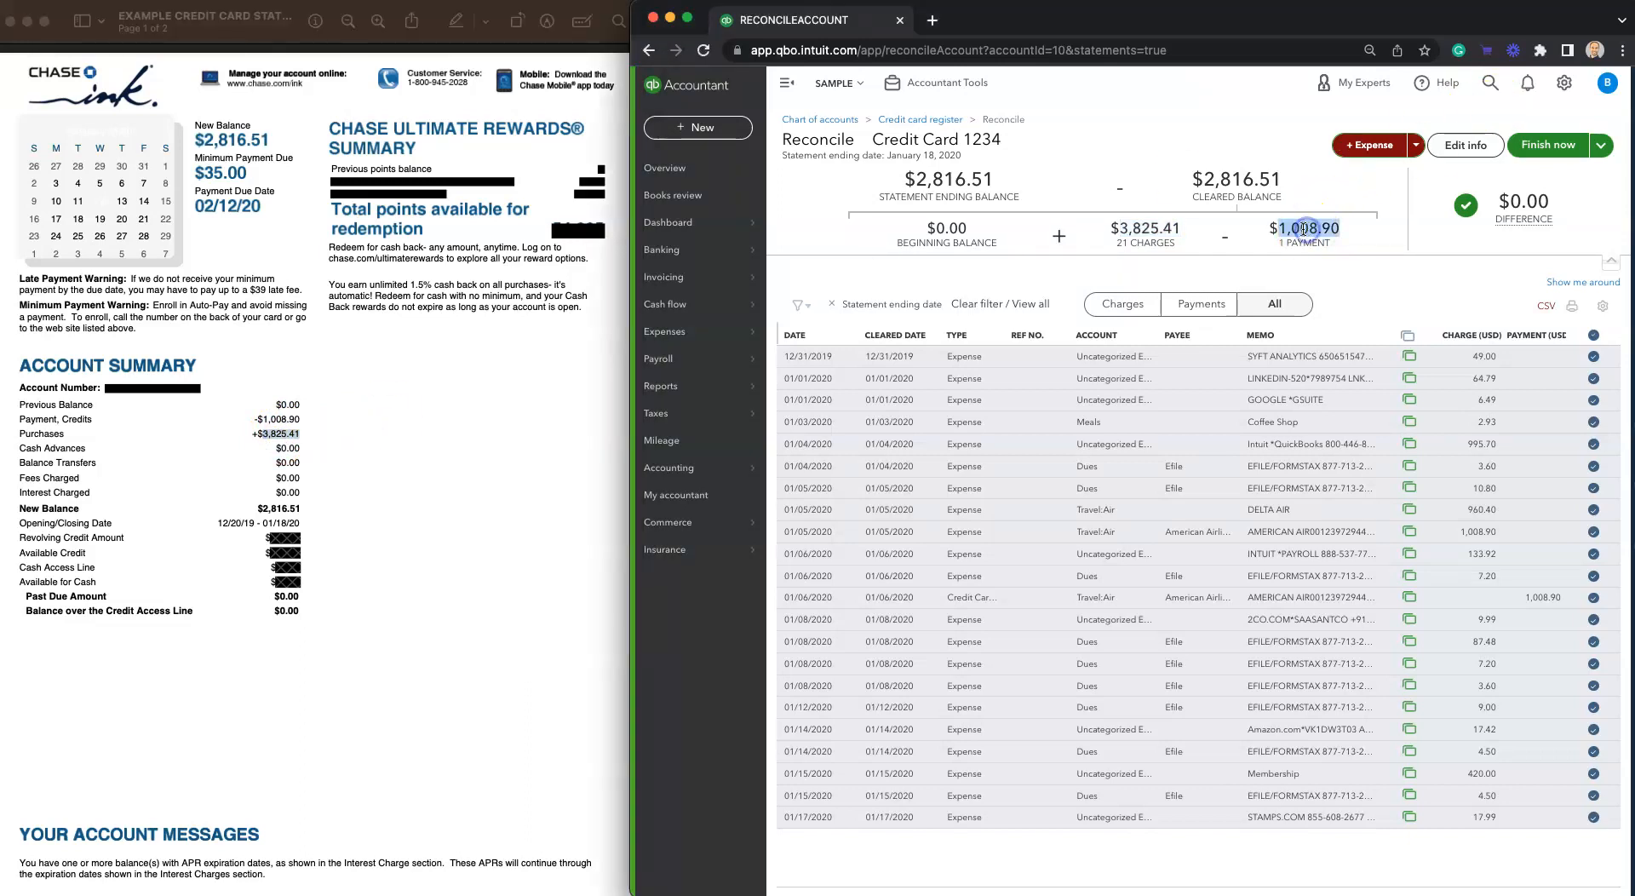
{"action": "left_click", "coordinate": [278, 419]}
{"action": "double_click", "coordinate": [278, 419]}
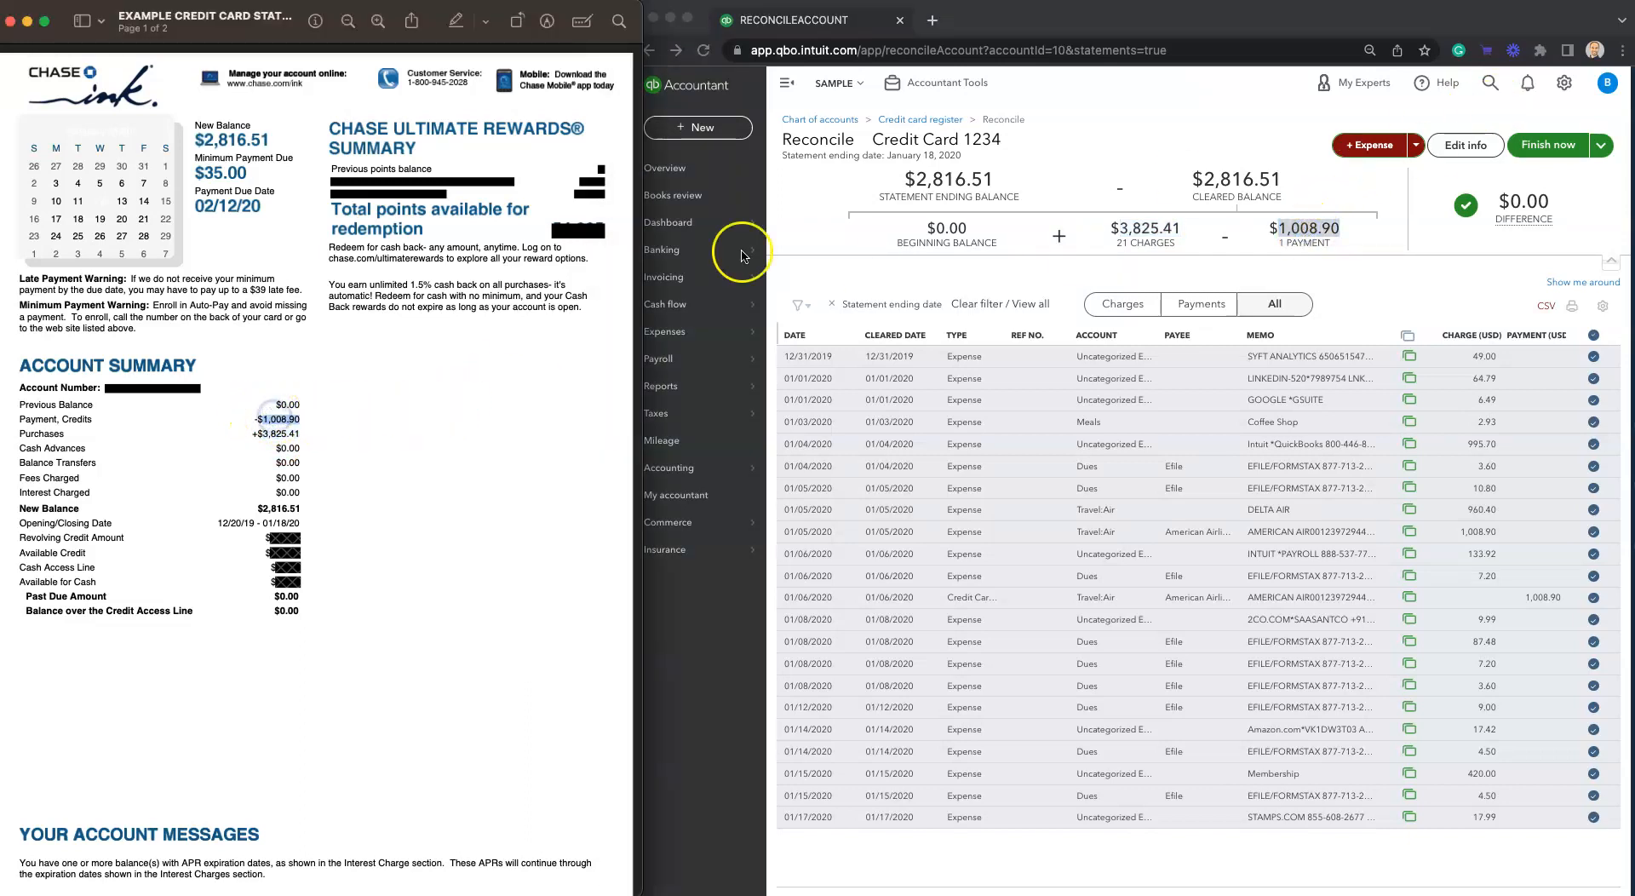
- Review the reconciliation's charges total and check the difference between the statement ending balance and the cleared balance
{"action": "left_click", "coordinate": [1175, 222]}
{"action": "left_click", "coordinate": [1137, 236]}
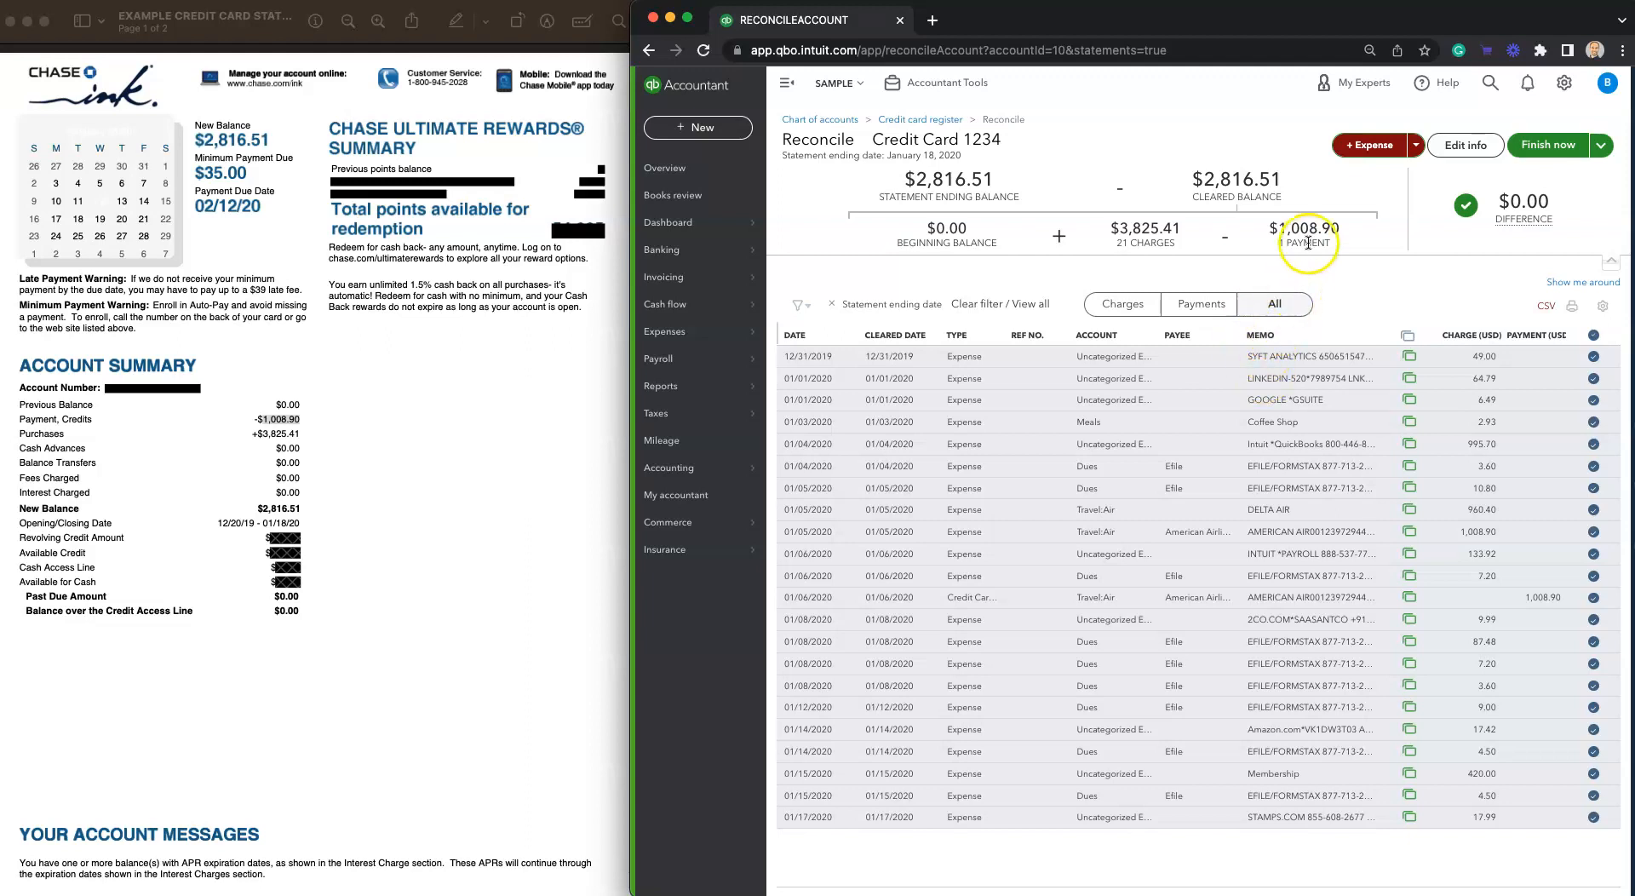
{"action": "left_click_drag", "start_coordinate": [1495, 201], "coordinate": [1570, 207]}
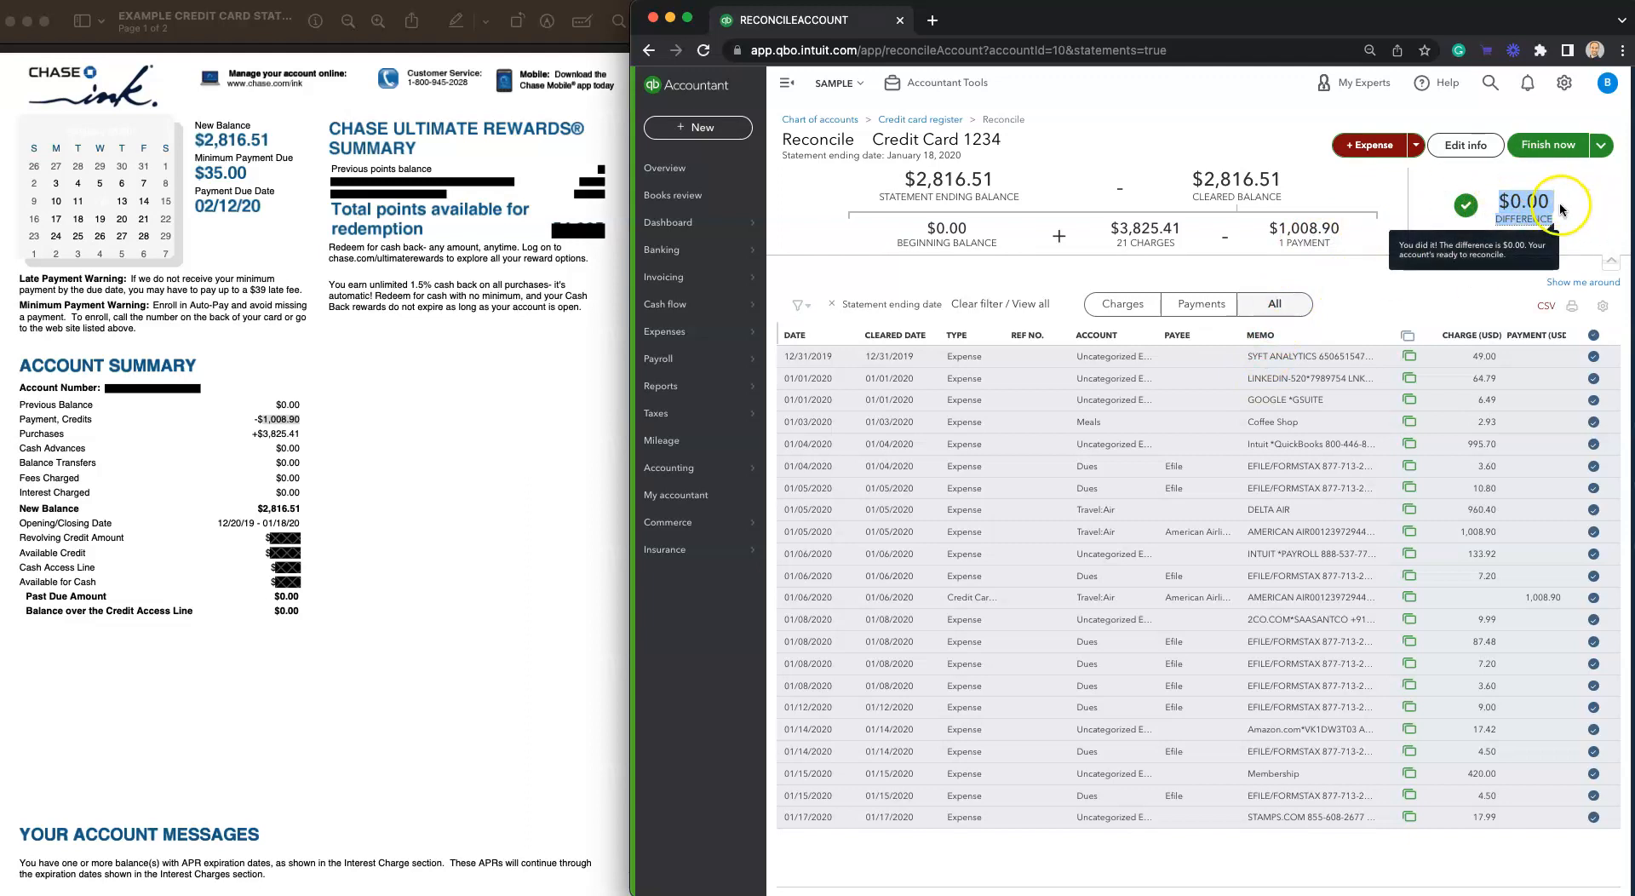
{"action": "left_click", "coordinate": [1595, 210]}
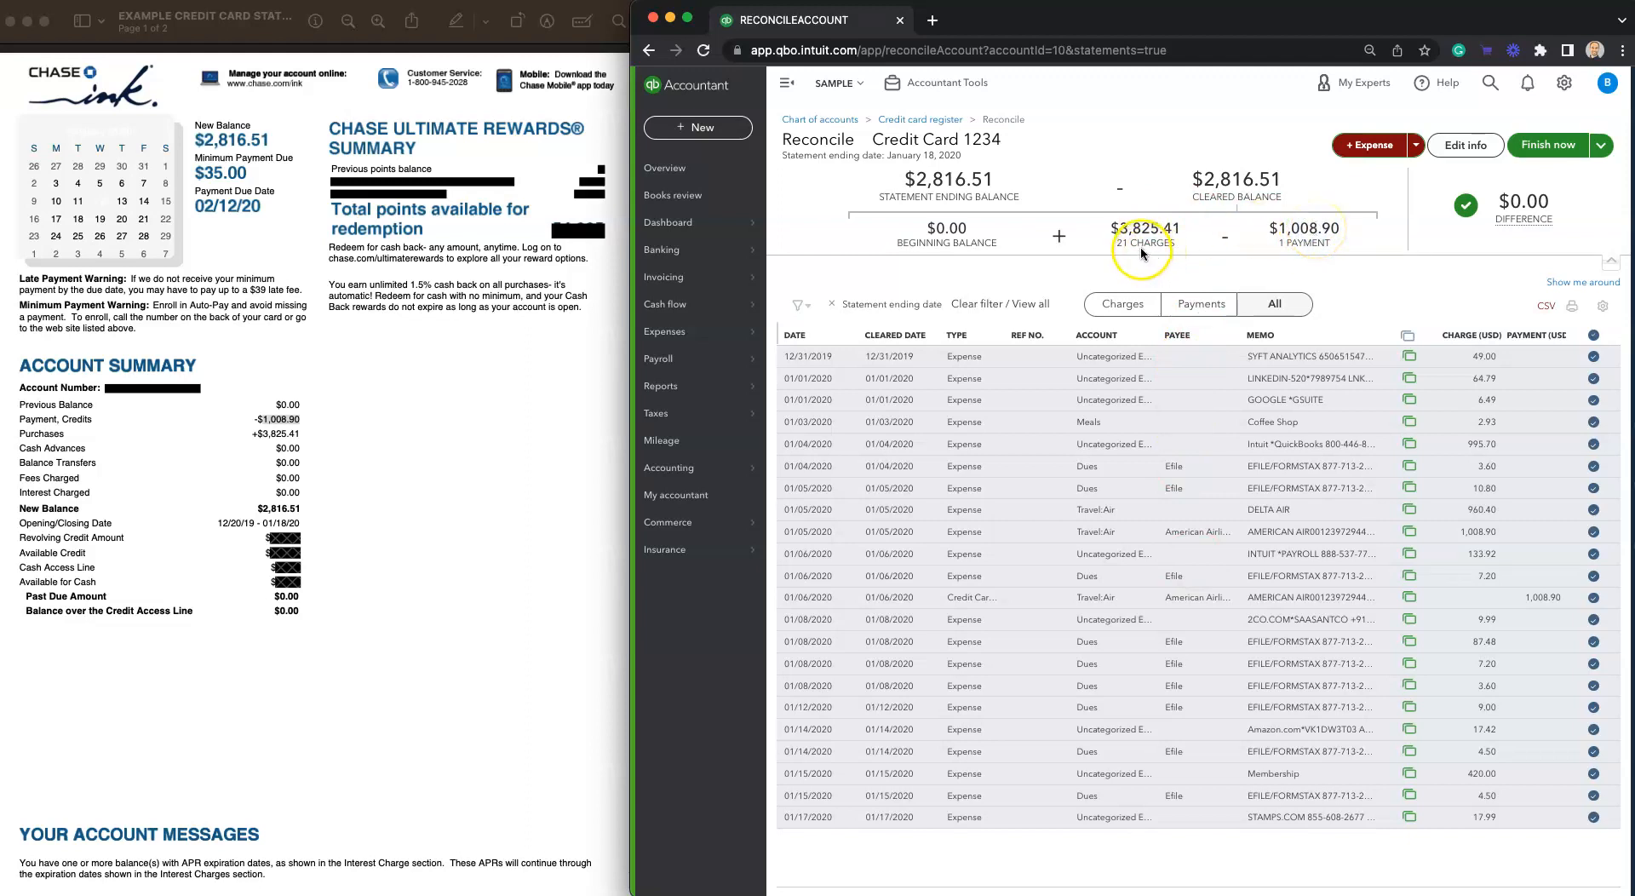
- Unmark the 12/31/2019 SYFT ANALYTICS charge, and view only the charges, only the payments and all transactions
{"action": "left_click", "coordinate": [1593, 356]}
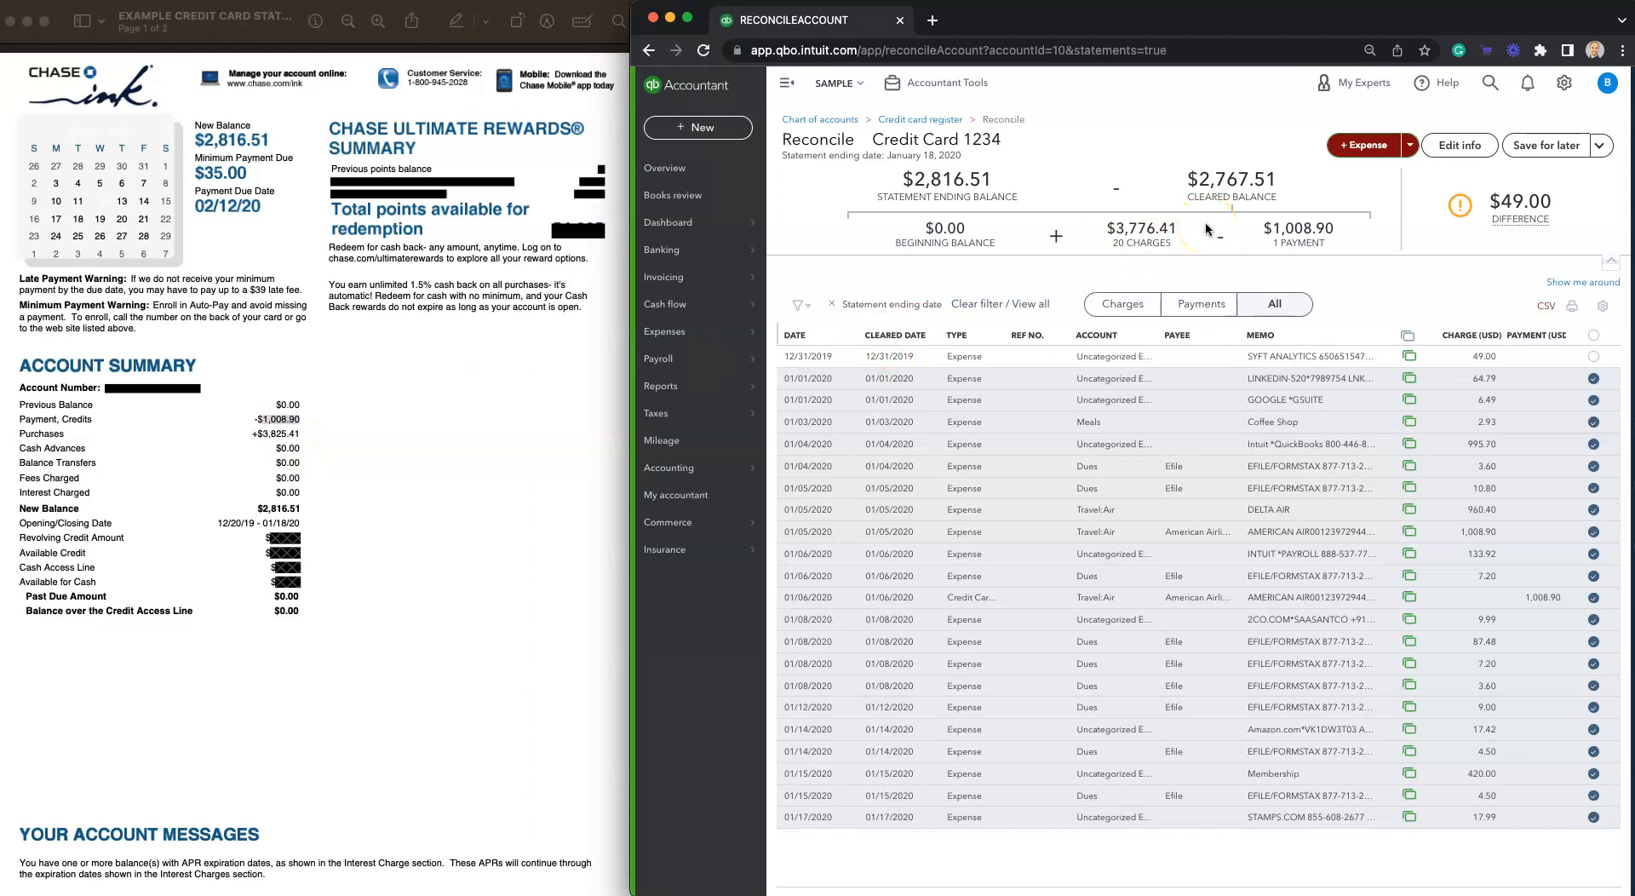
{"action": "left_click", "coordinate": [1130, 311]}
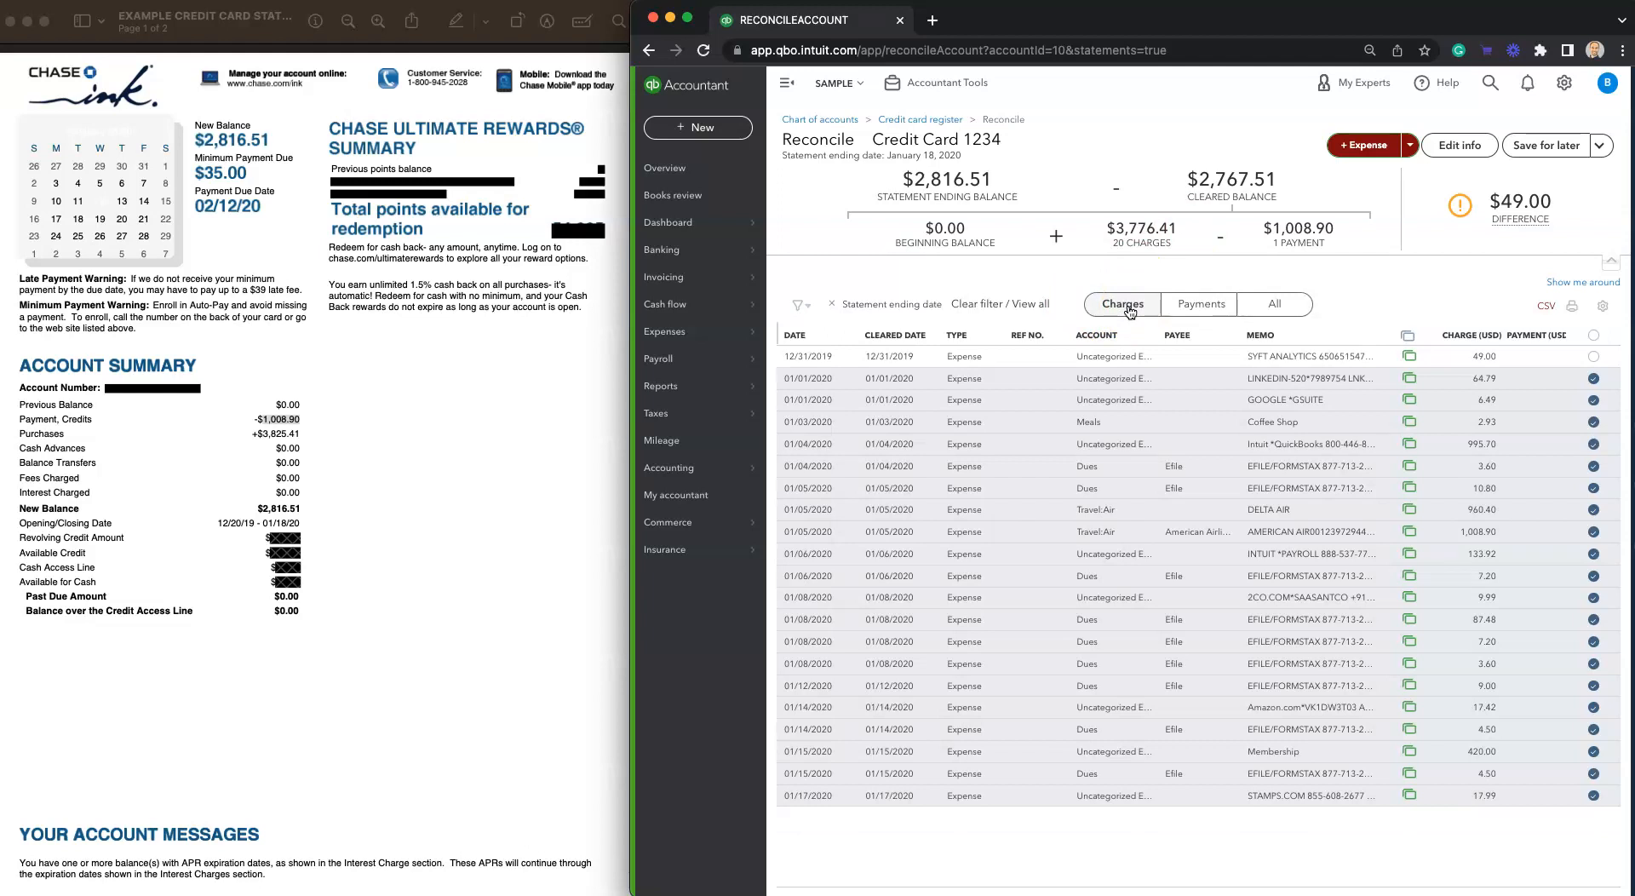
{"action": "left_click", "coordinate": [1219, 308]}
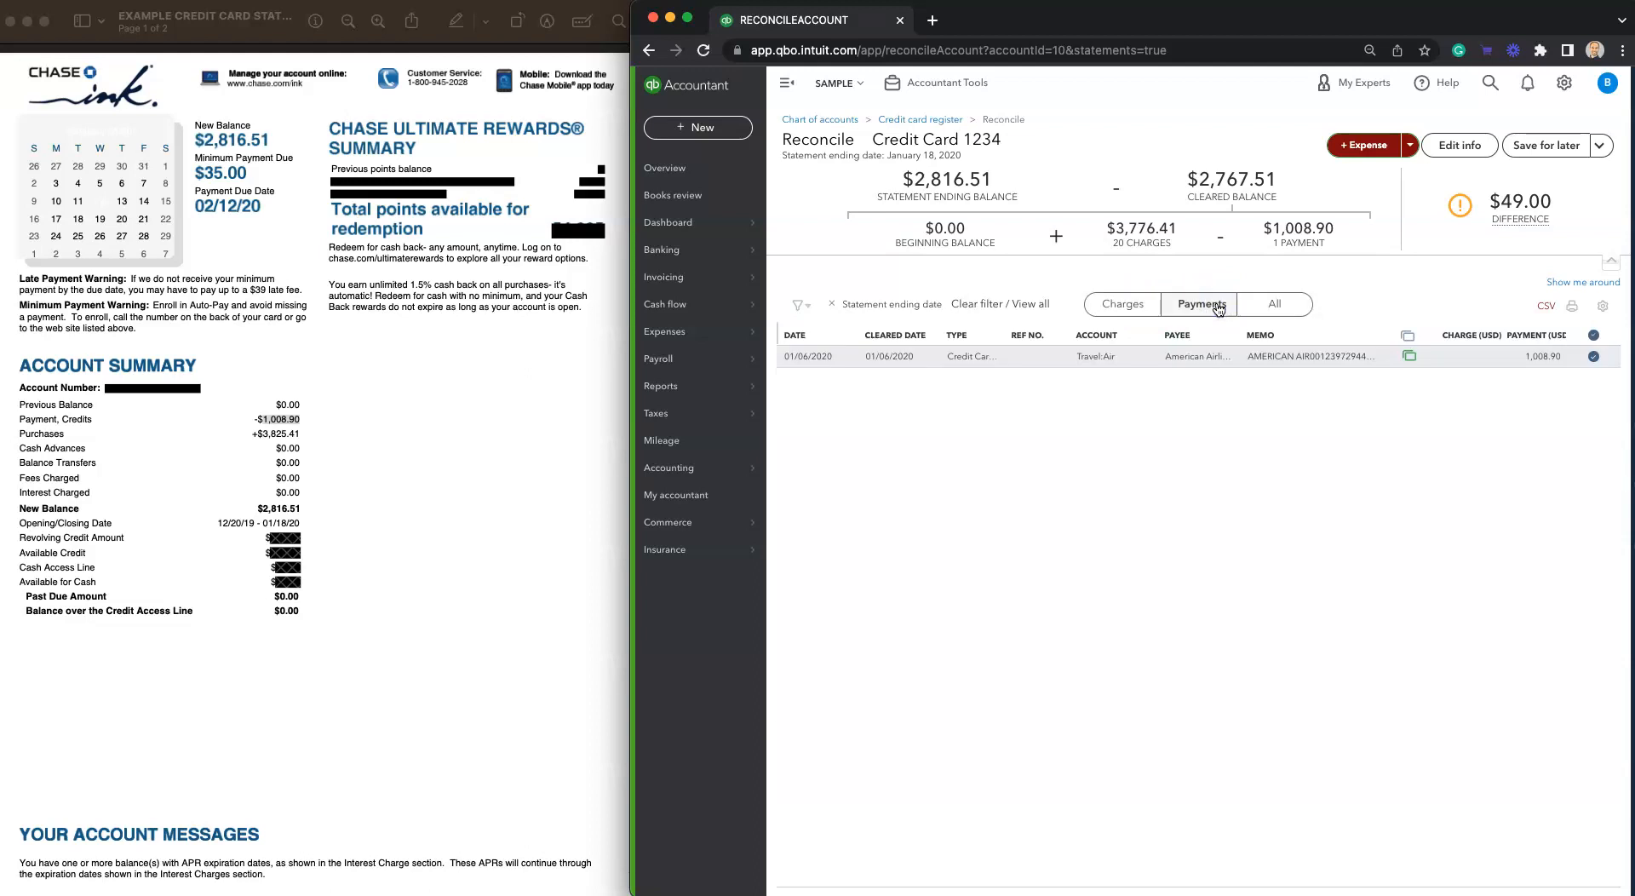
{"action": "left_click", "coordinate": [1135, 307]}
{"action": "left_click", "coordinate": [1280, 304]}
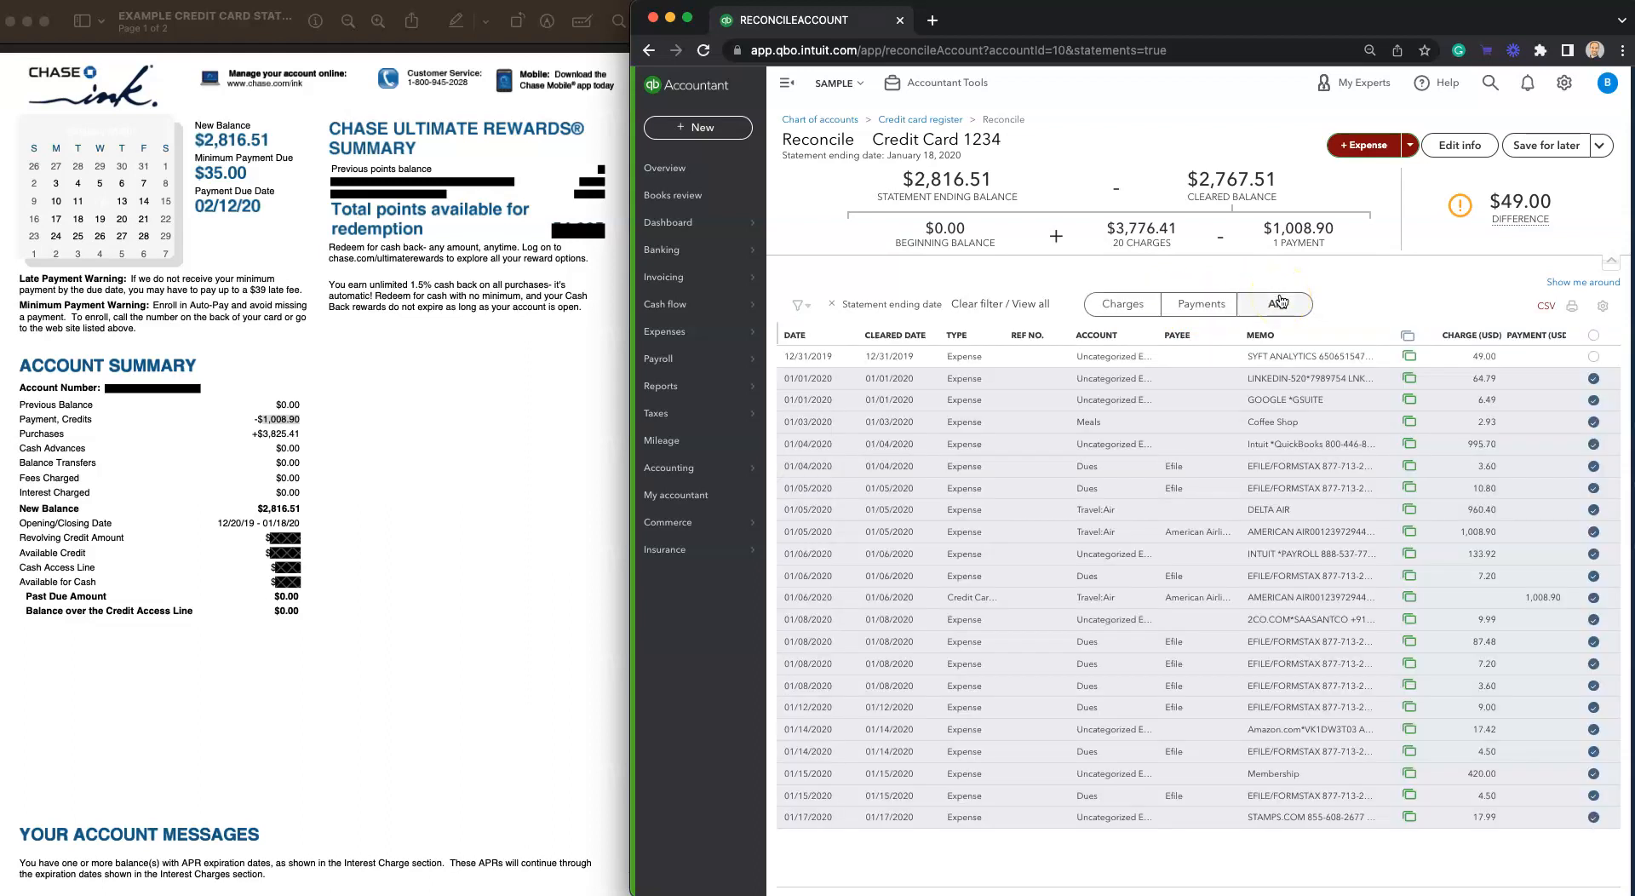
- Sort the transactions by date, and by charge amount from largest to smallest
{"action": "left_click", "coordinate": [814, 338]}
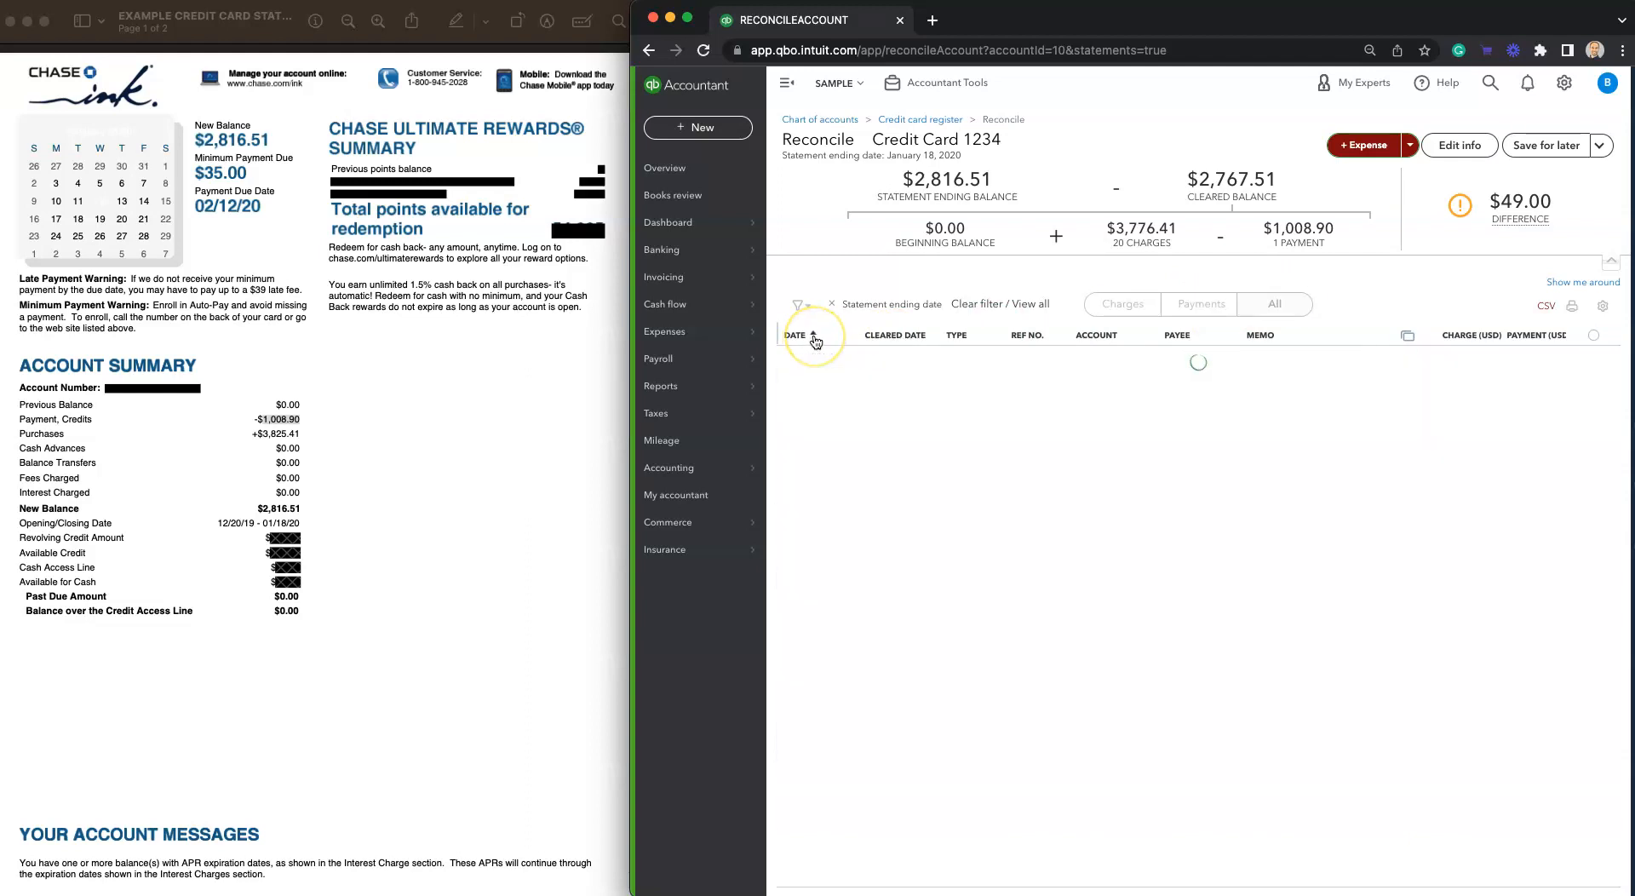
{"action": "left_click", "coordinate": [813, 337]}
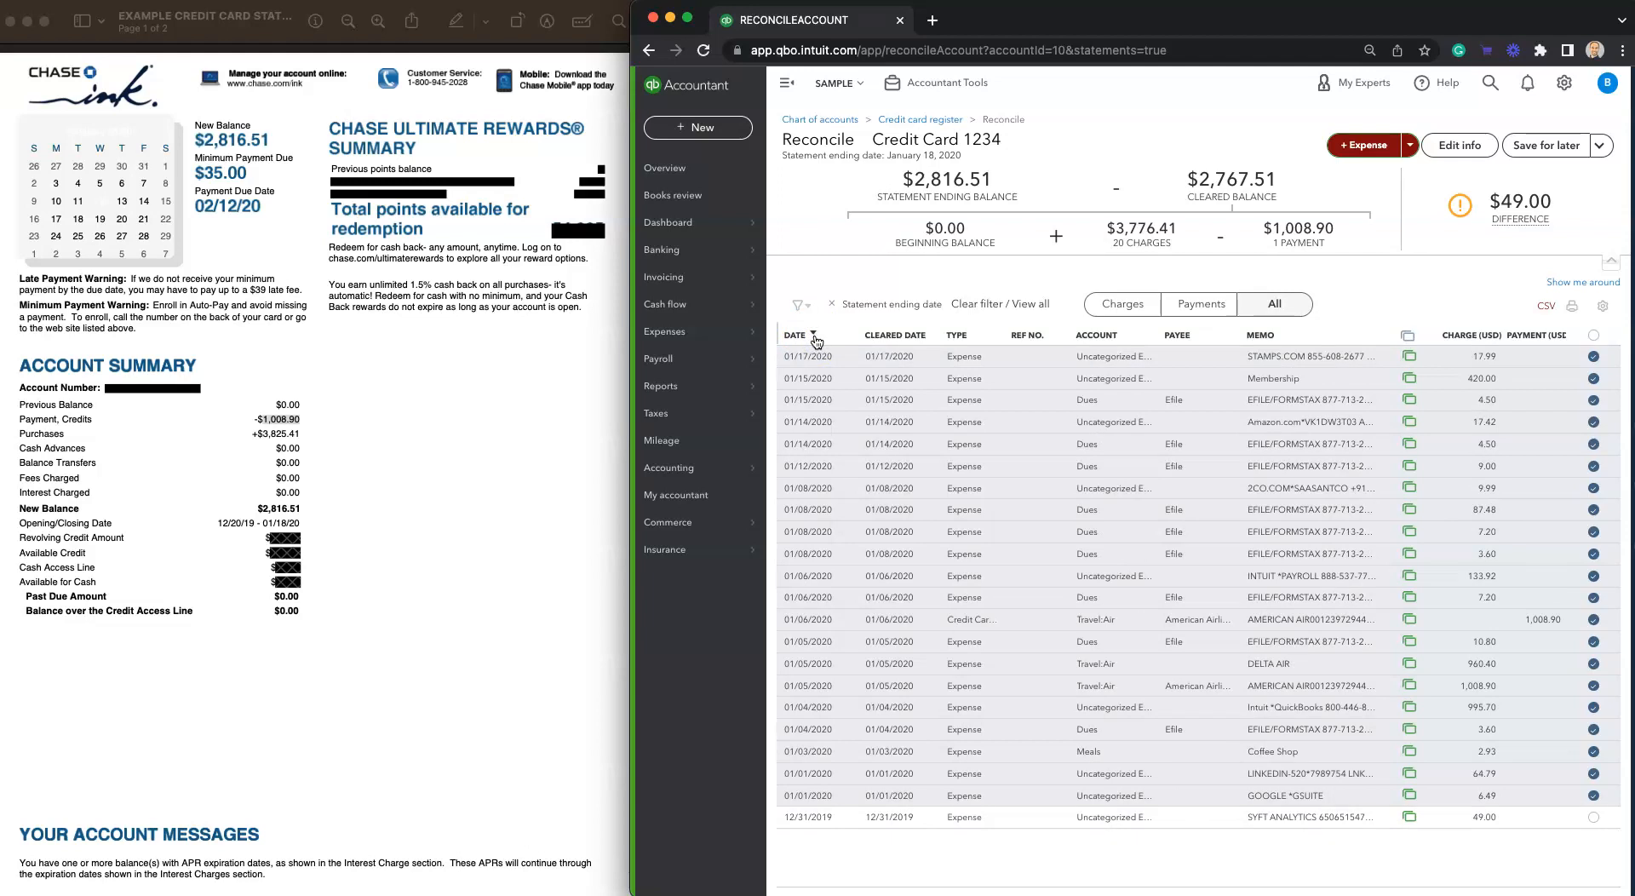
{"action": "left_click", "coordinate": [1473, 338]}
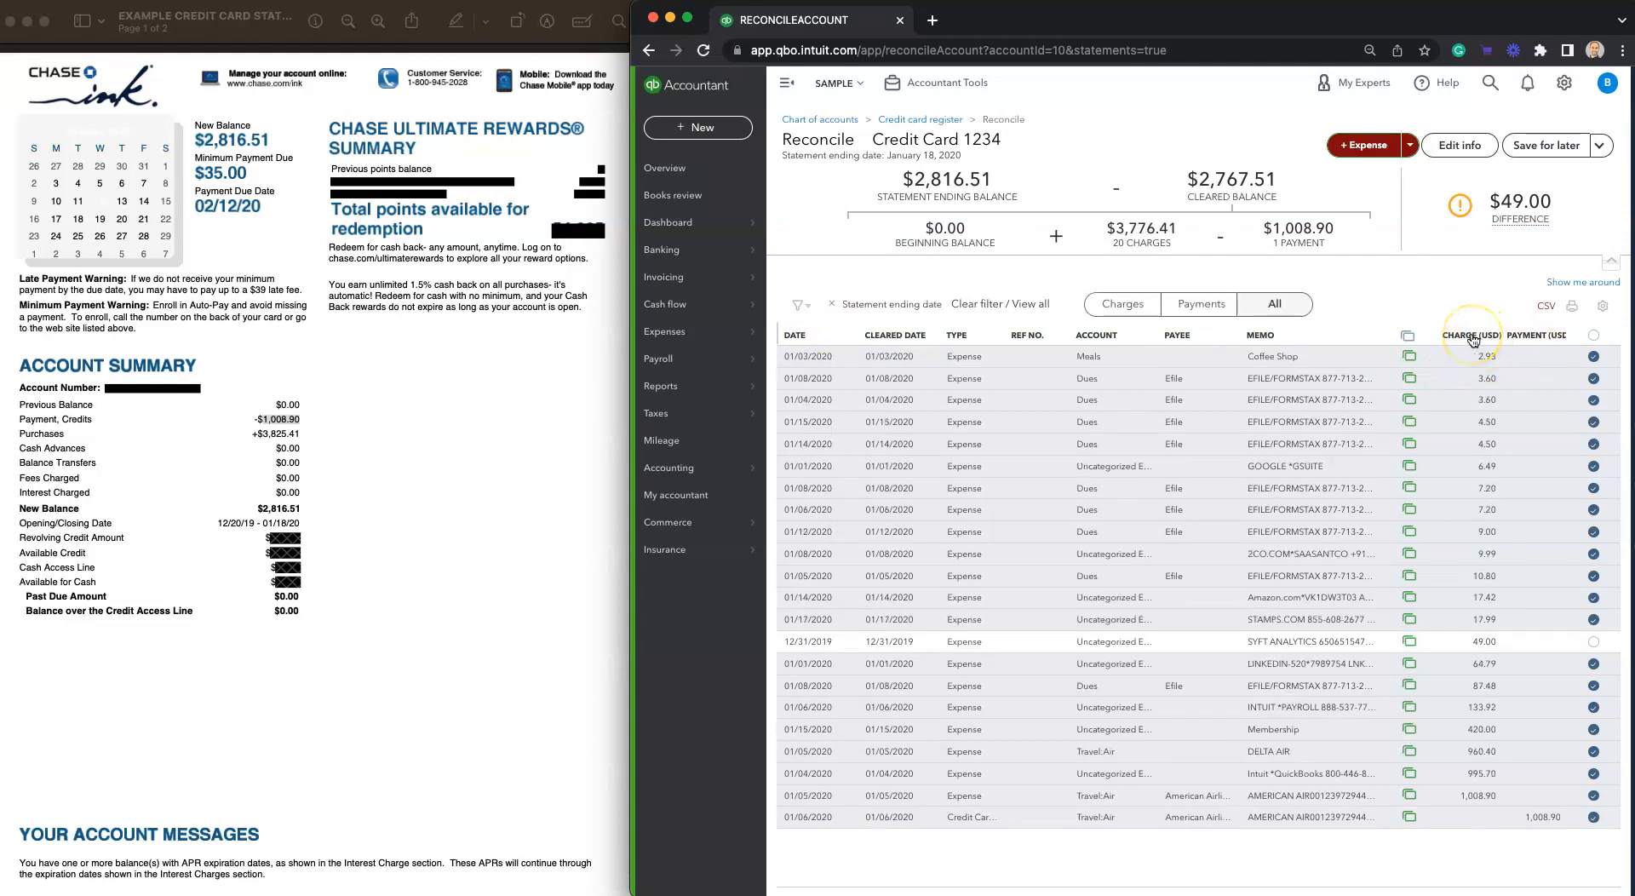
{"action": "left_click", "coordinate": [1473, 338]}
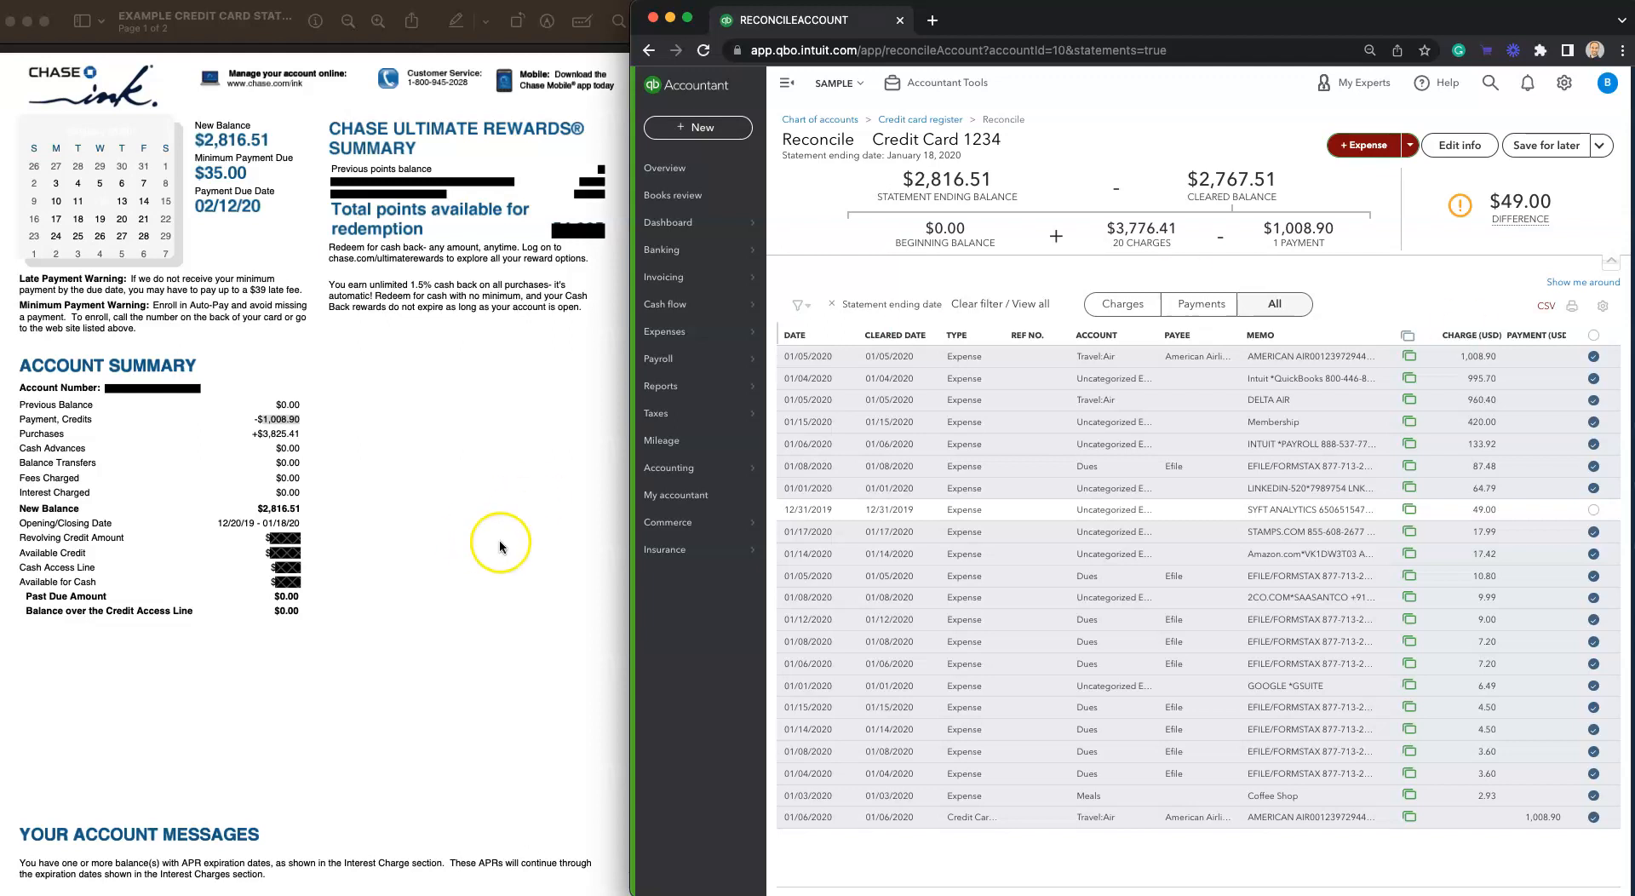
- Find the SYFT ANALYTICS charge of 49.00 in the statement's account activity and mark it as cleared in the reconciliation
{"action": "scroll", "coordinate": [534, 622], "scroll_direction": "down", "scroll_amount": 15}
{"action": "scroll", "coordinate": [535, 620], "scroll_direction": "down", "scroll_amount": 10}
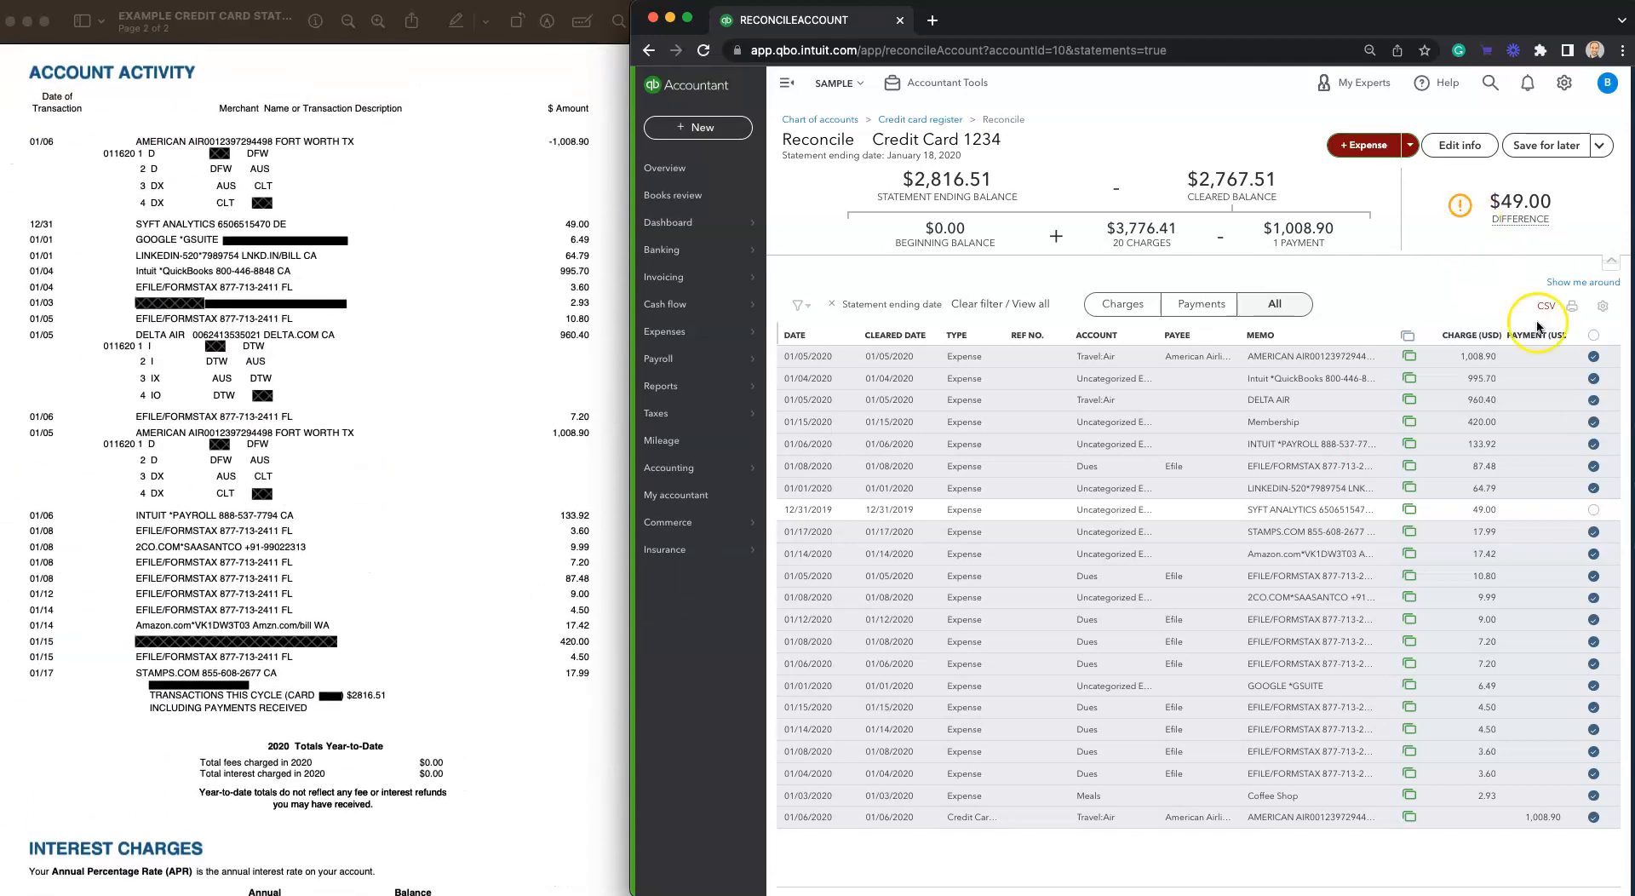
{"action": "left_click", "coordinate": [1595, 512]}
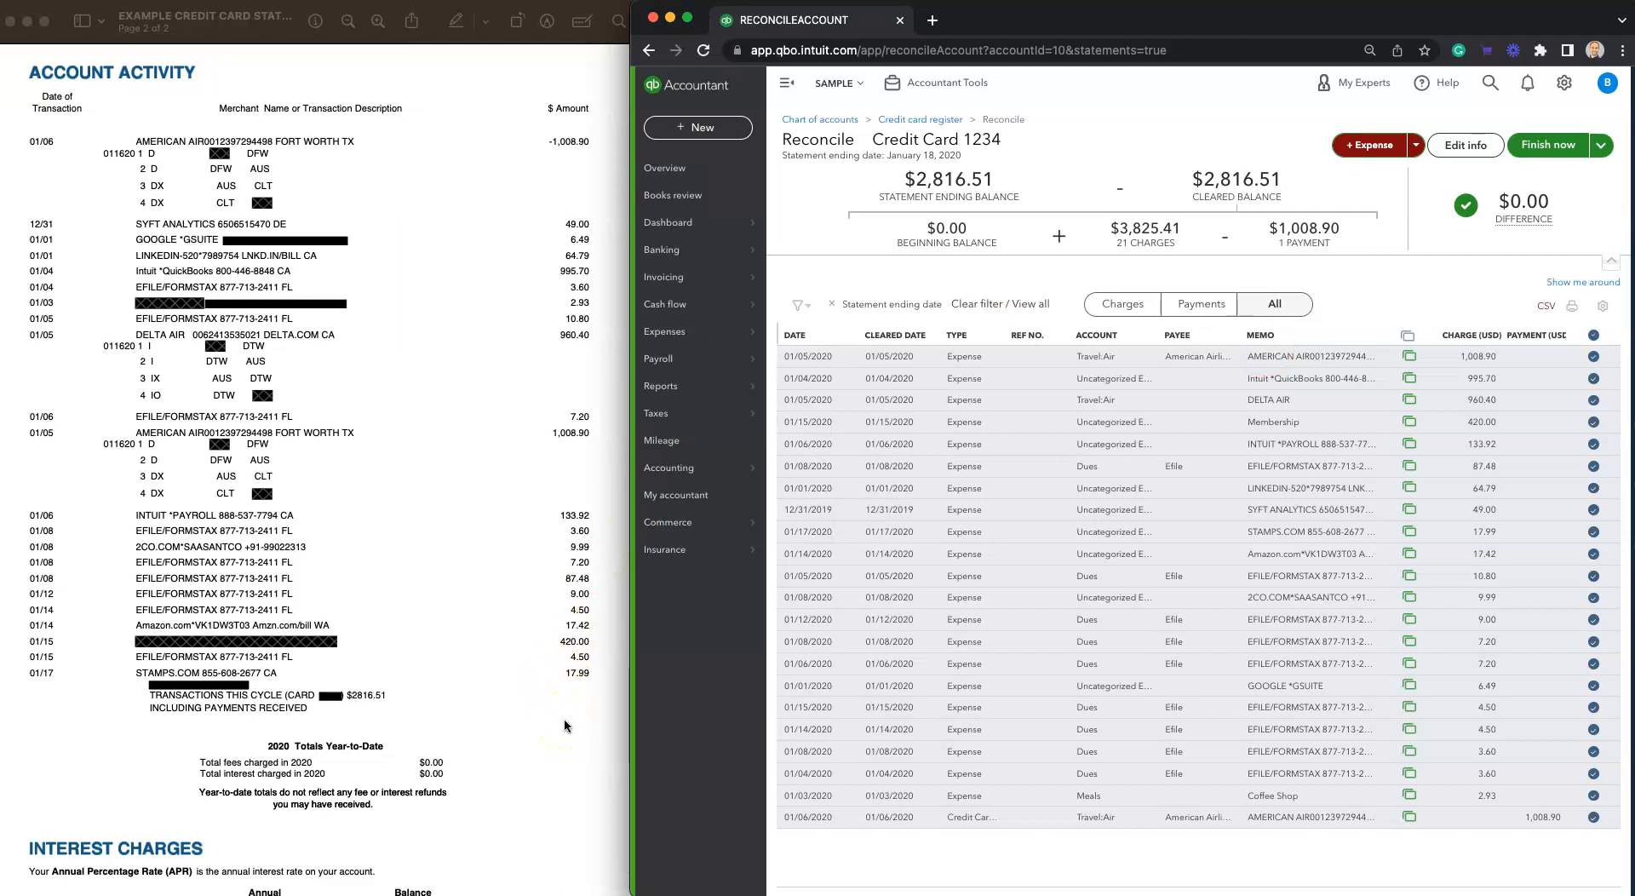
- Show only the charges and unmark all of them, checking the payments before returning to the charges
{"action": "left_click", "coordinate": [1124, 312]}
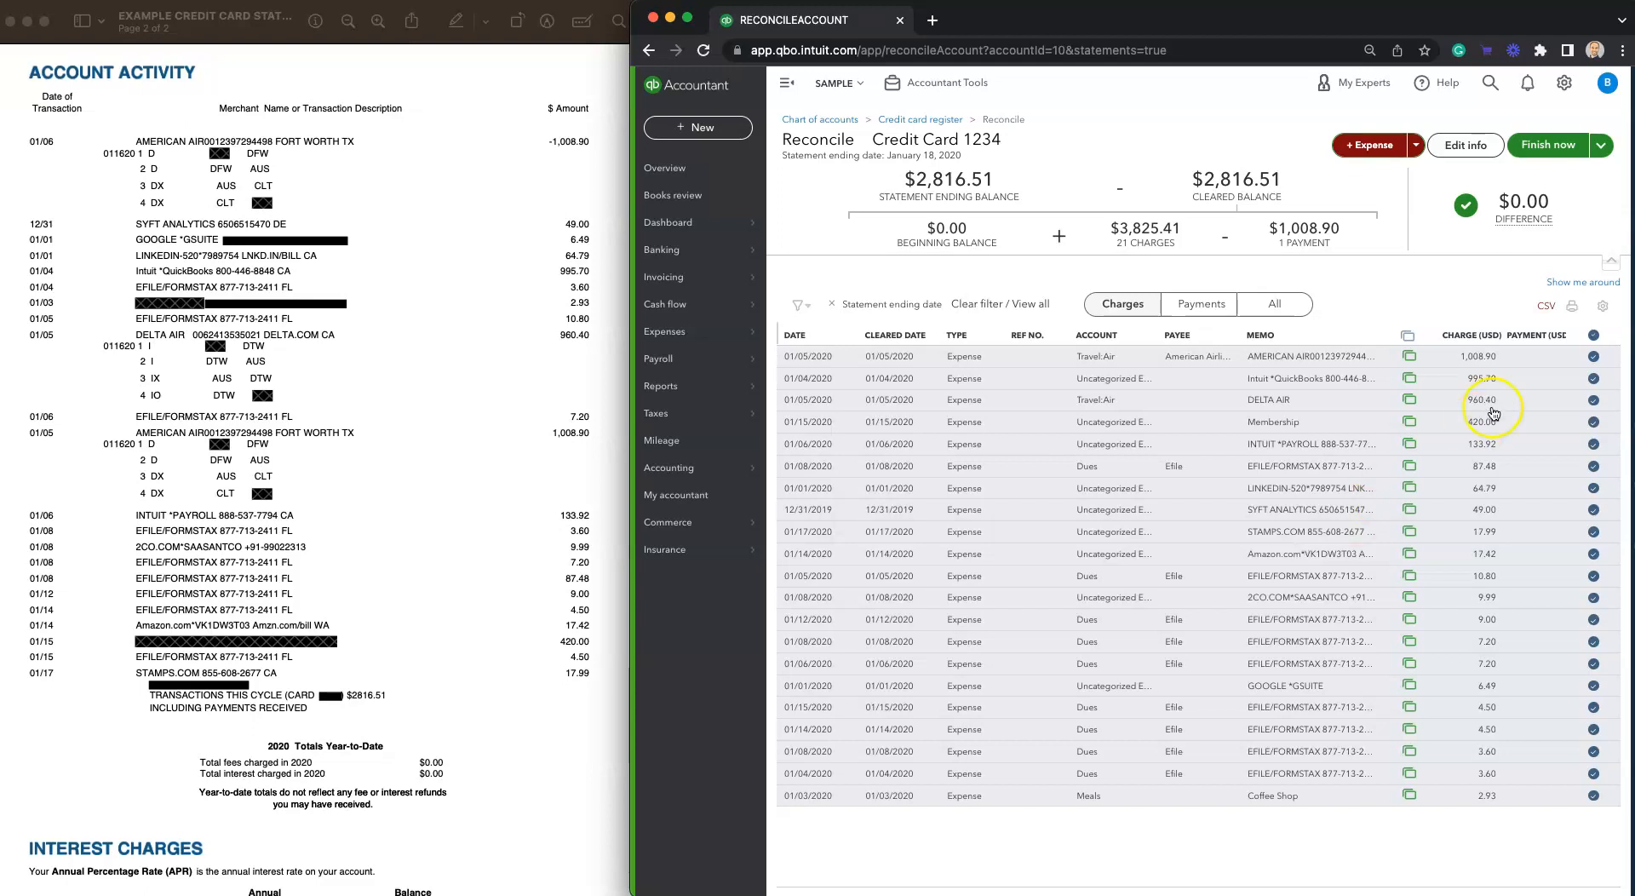
{"action": "left_click", "coordinate": [1594, 335]}
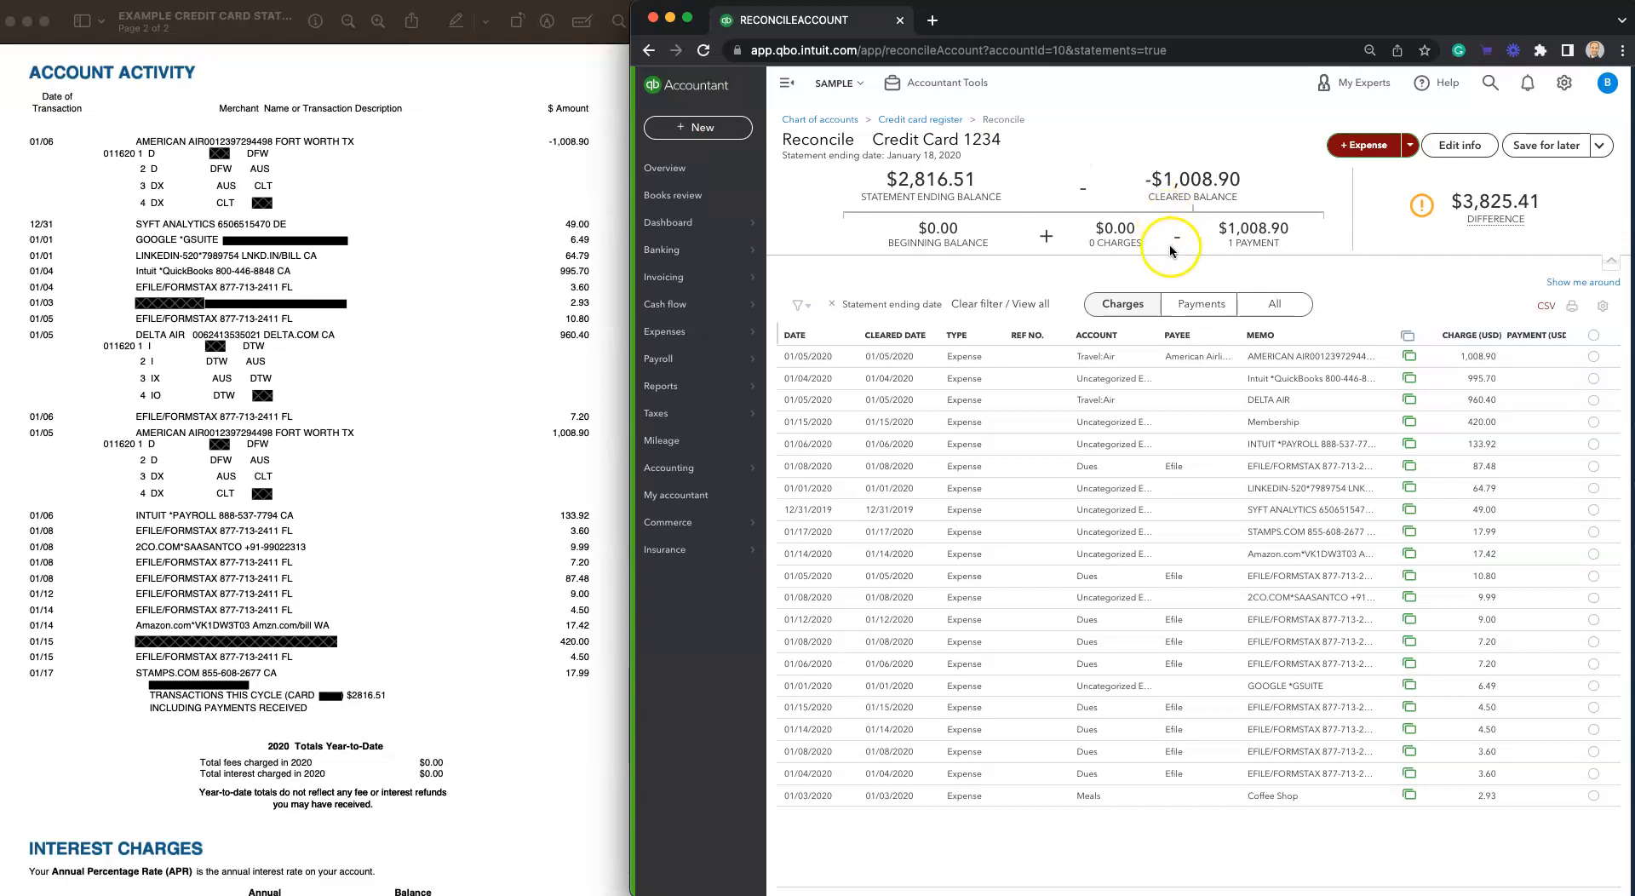
{"action": "left_click", "coordinate": [1208, 301]}
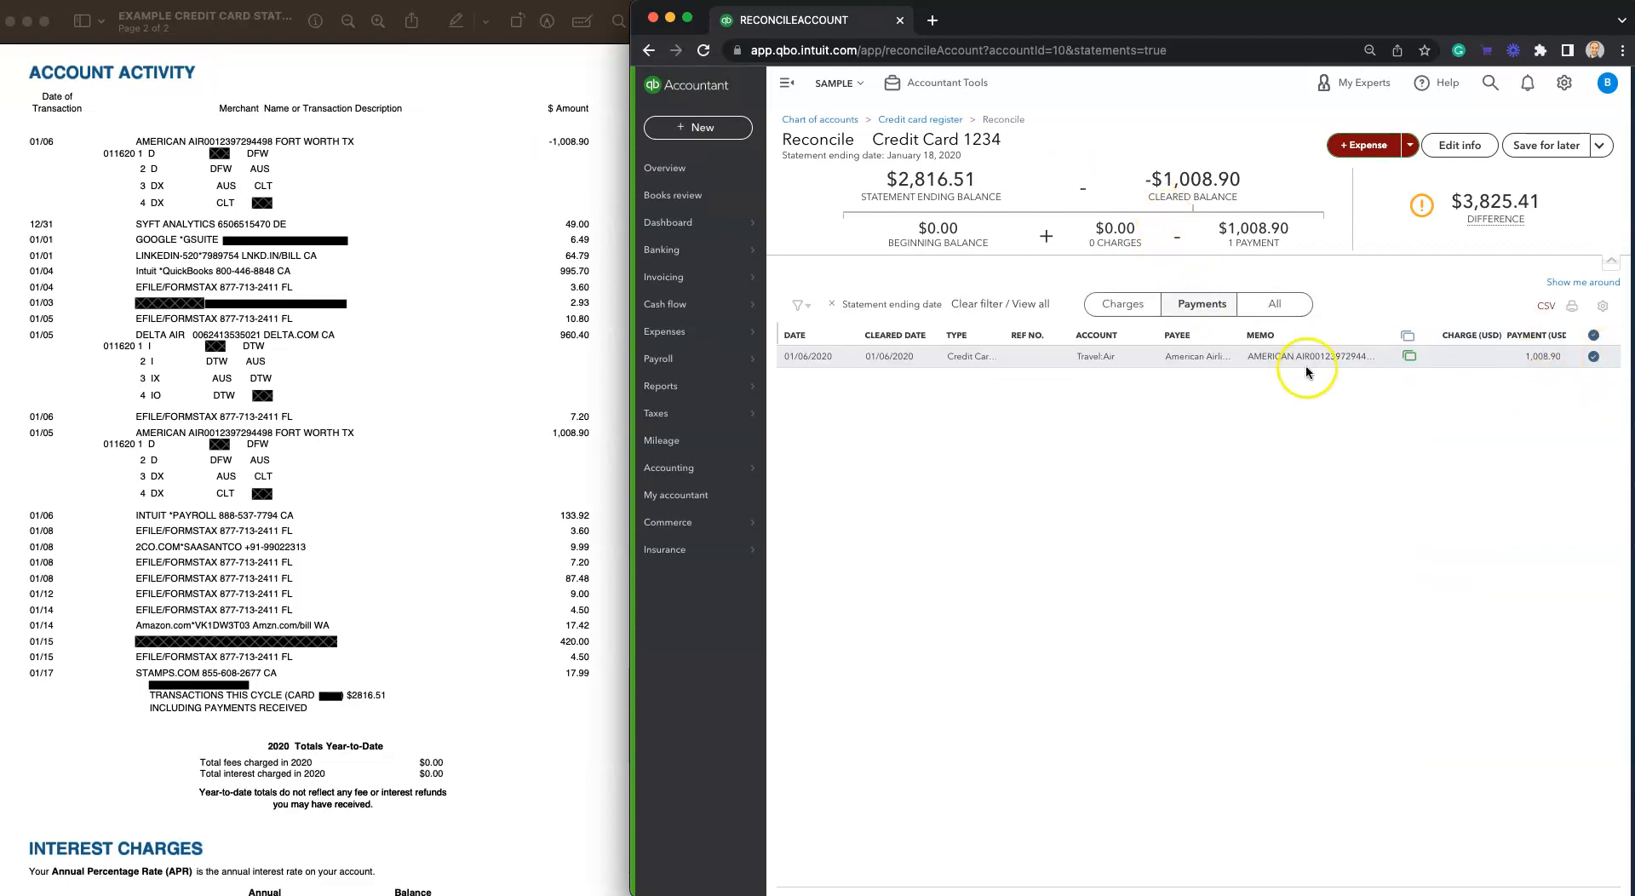
{"action": "left_click", "coordinate": [1139, 315]}
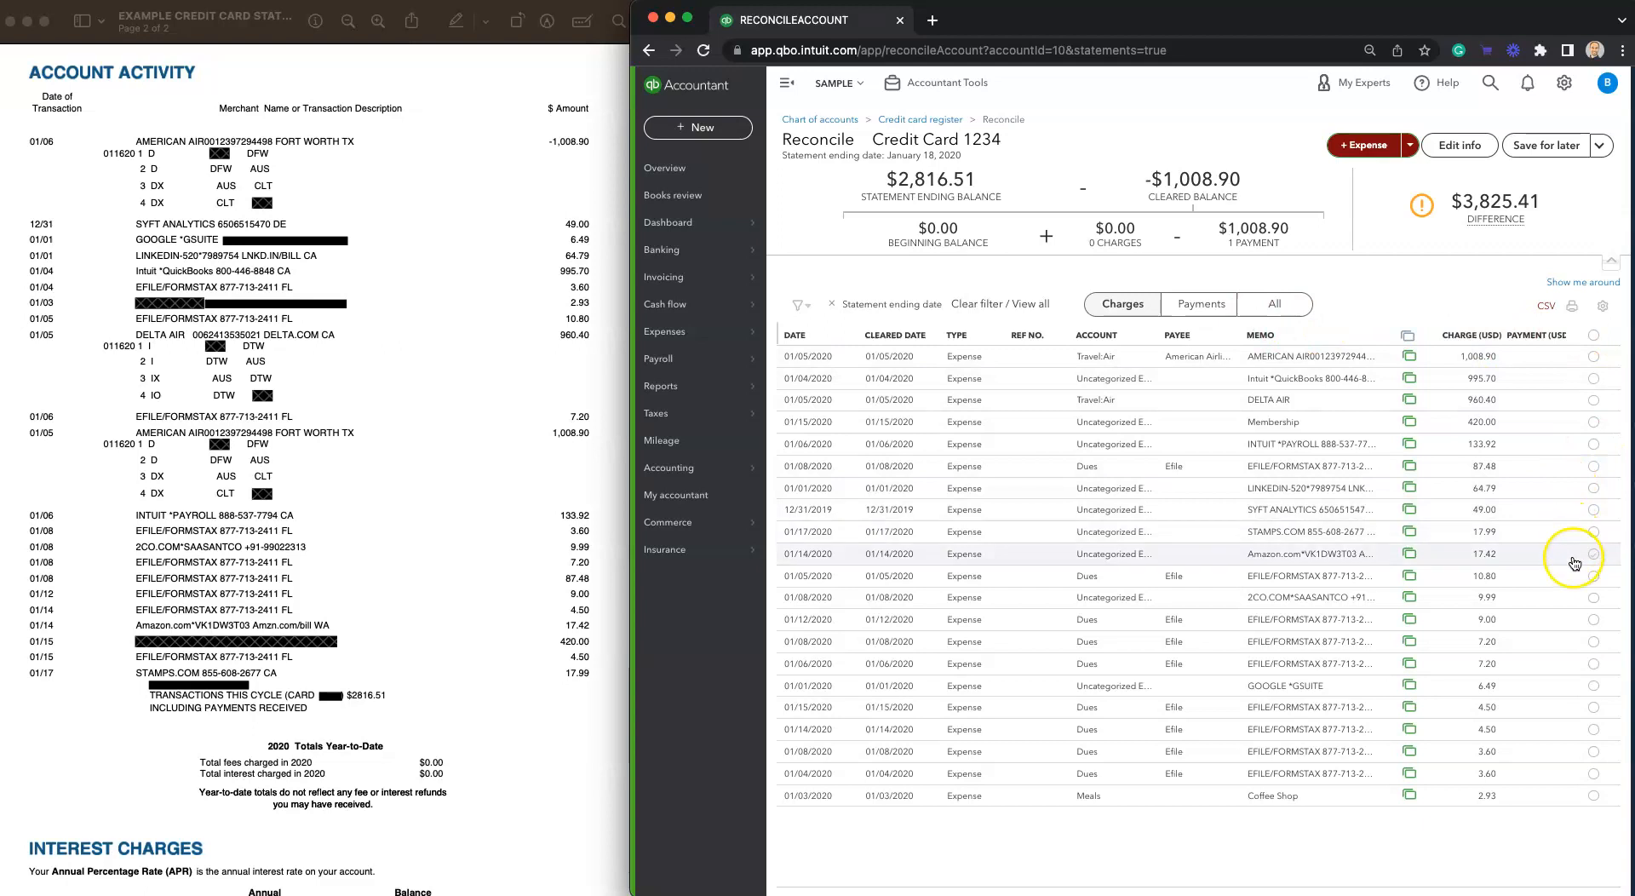
- Mark the SYFT ANALYTICS and GOOGLE *GSUITE charges as cleared, and select all remaining charges, confirming the selection
{"action": "left_click", "coordinate": [1594, 511]}
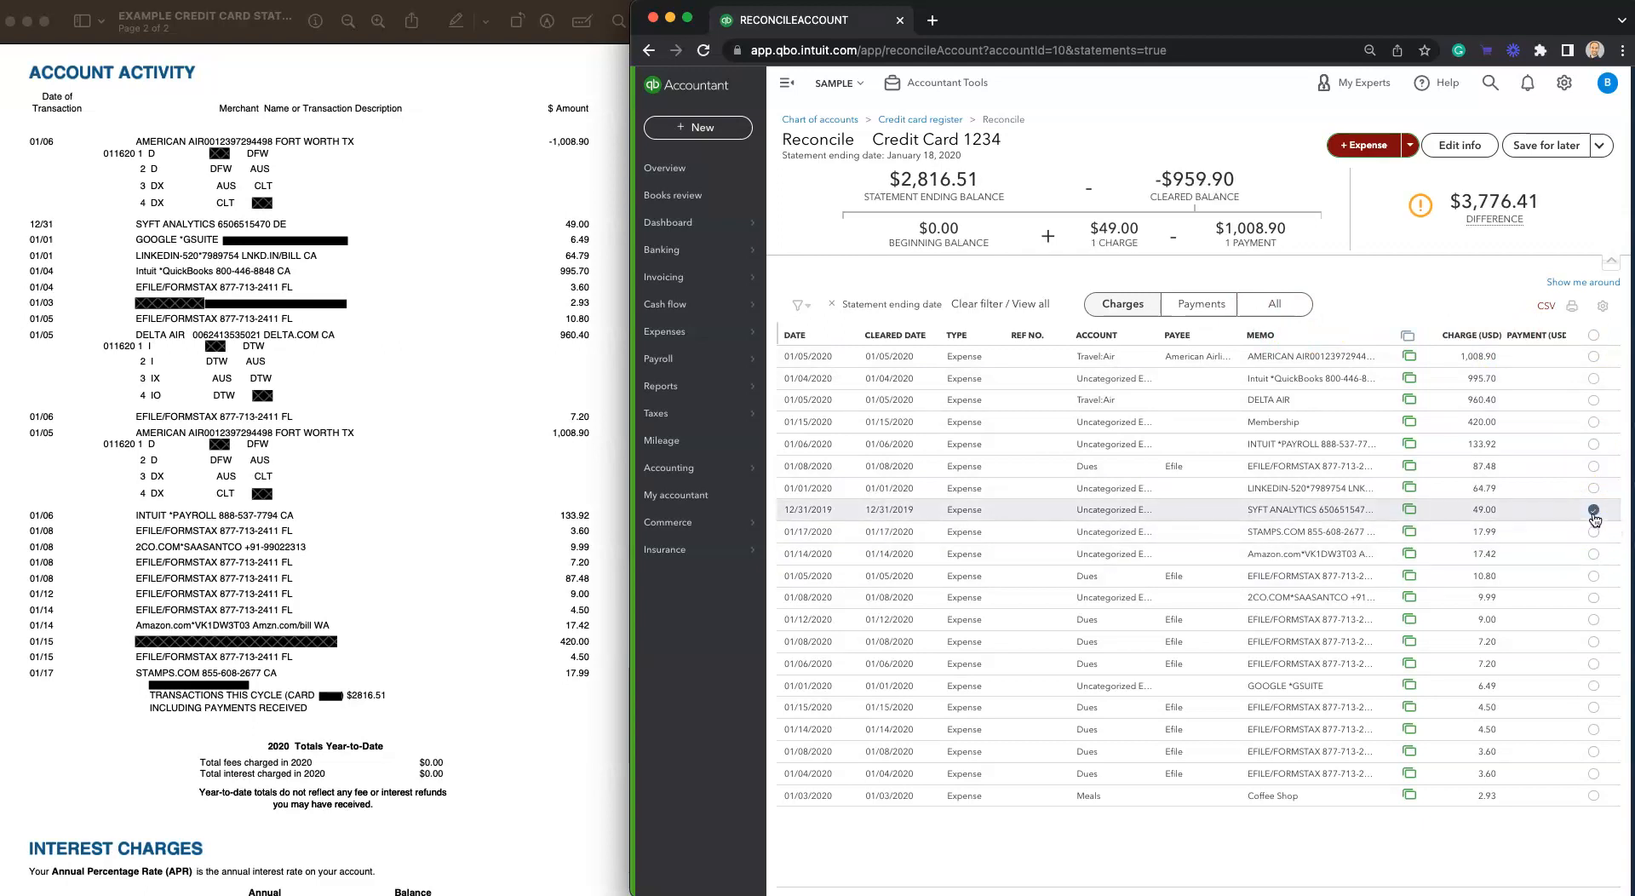
{"action": "left_click", "coordinate": [1594, 686]}
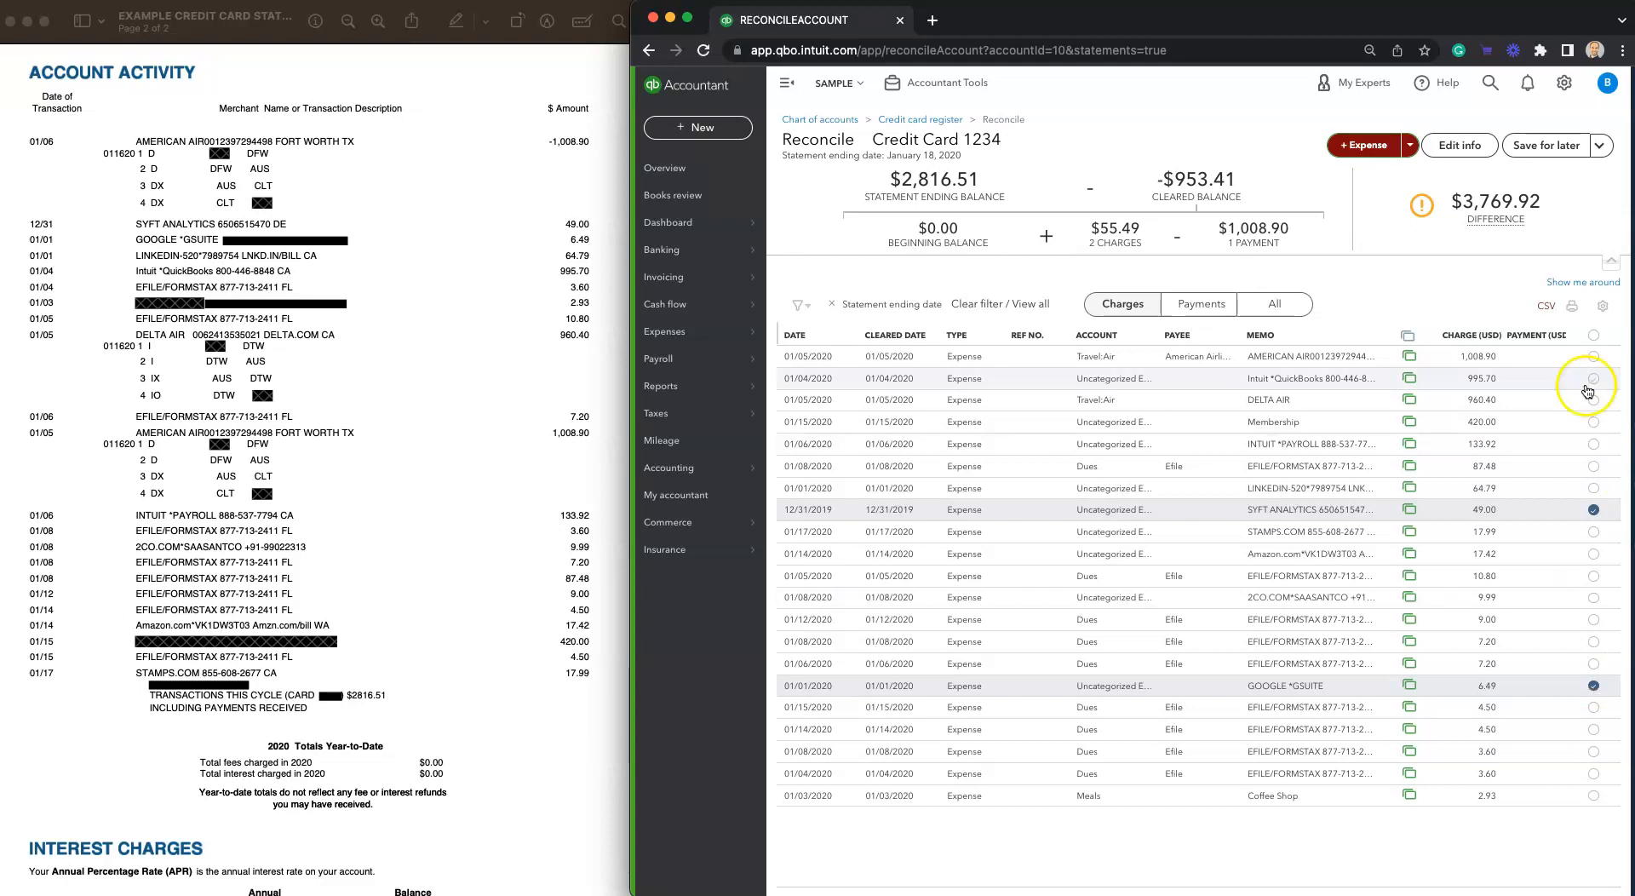
{"action": "left_click", "coordinate": [1594, 335]}
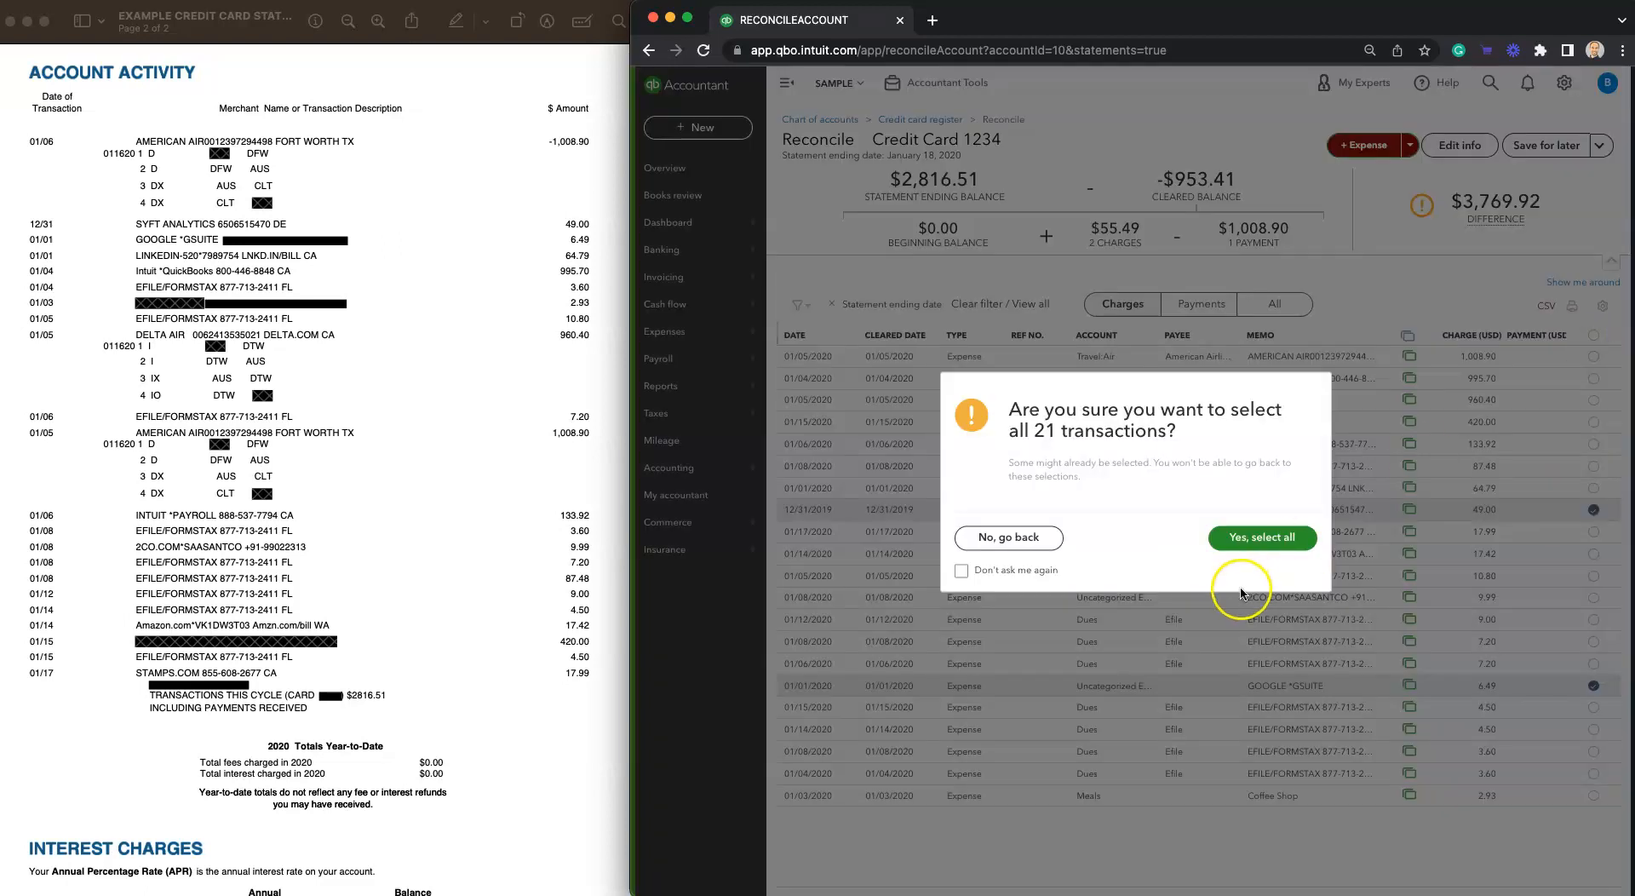
{"action": "left_click", "coordinate": [1276, 545]}
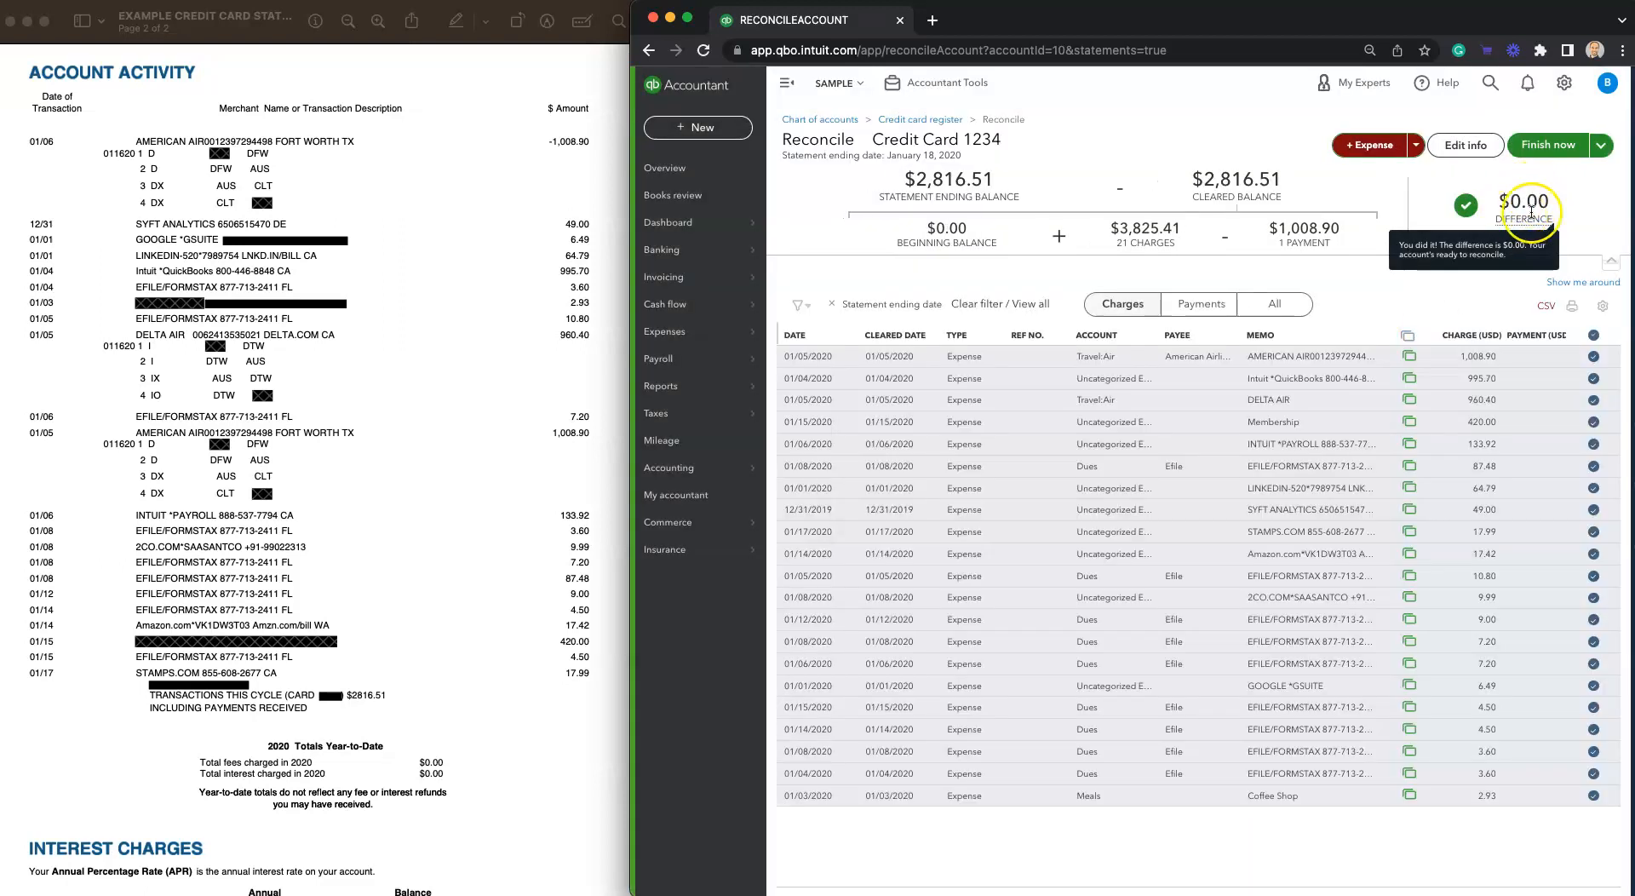
- Unmark and re-mark the 995.70 Intuit QuickBooks charge, and finish the reconciliation without entering or paying a bill
{"action": "left_click", "coordinate": [1595, 381]}
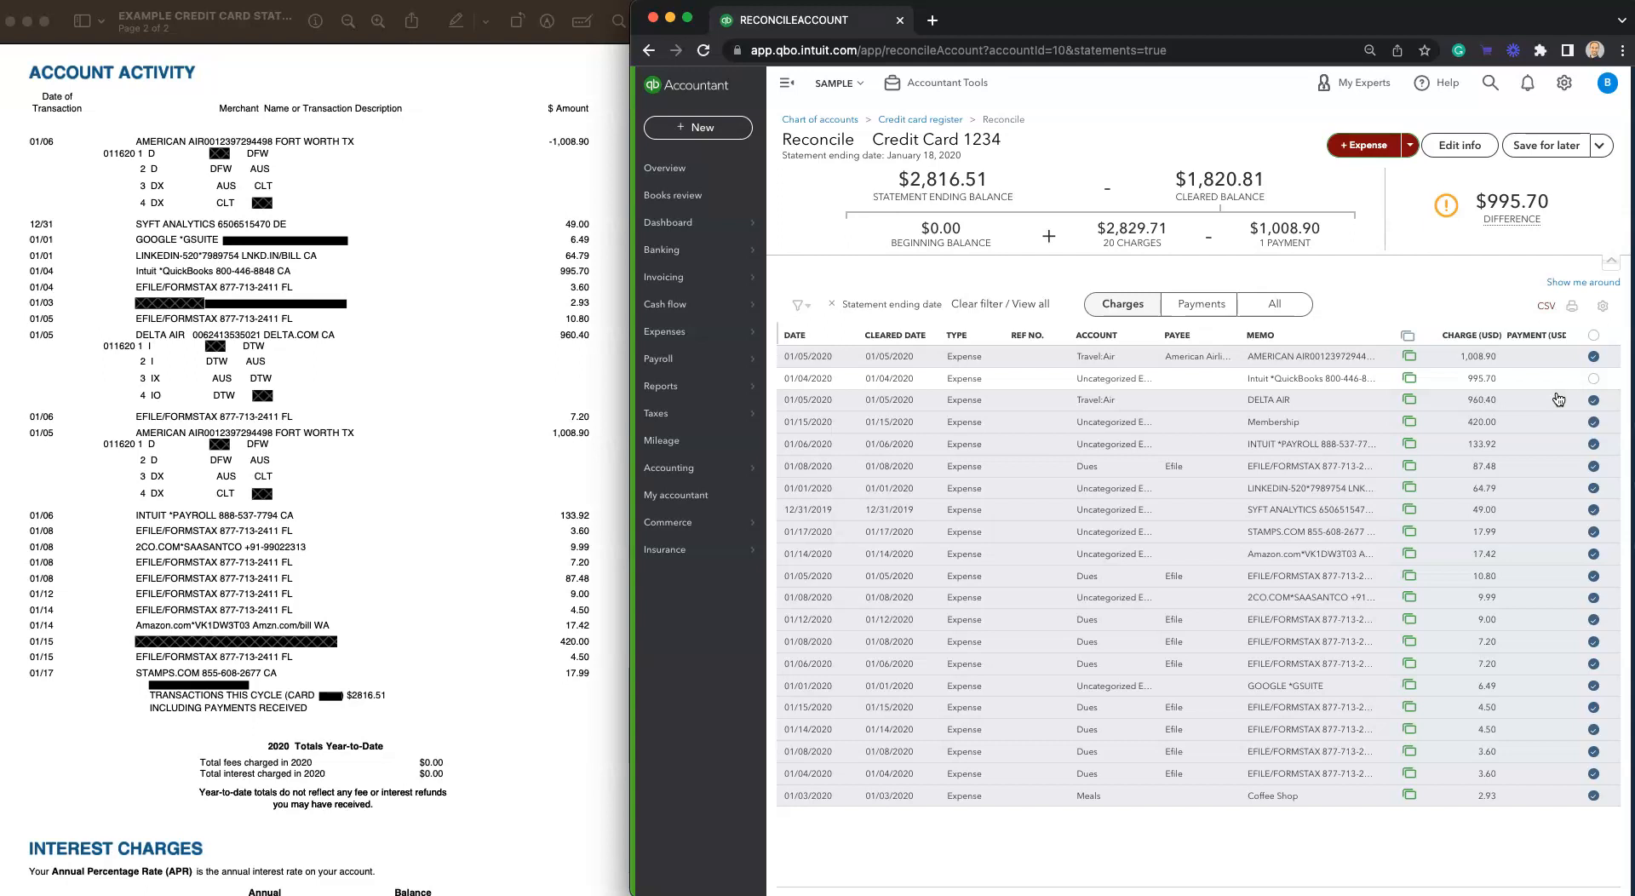
{"action": "left_click", "coordinate": [1594, 378]}
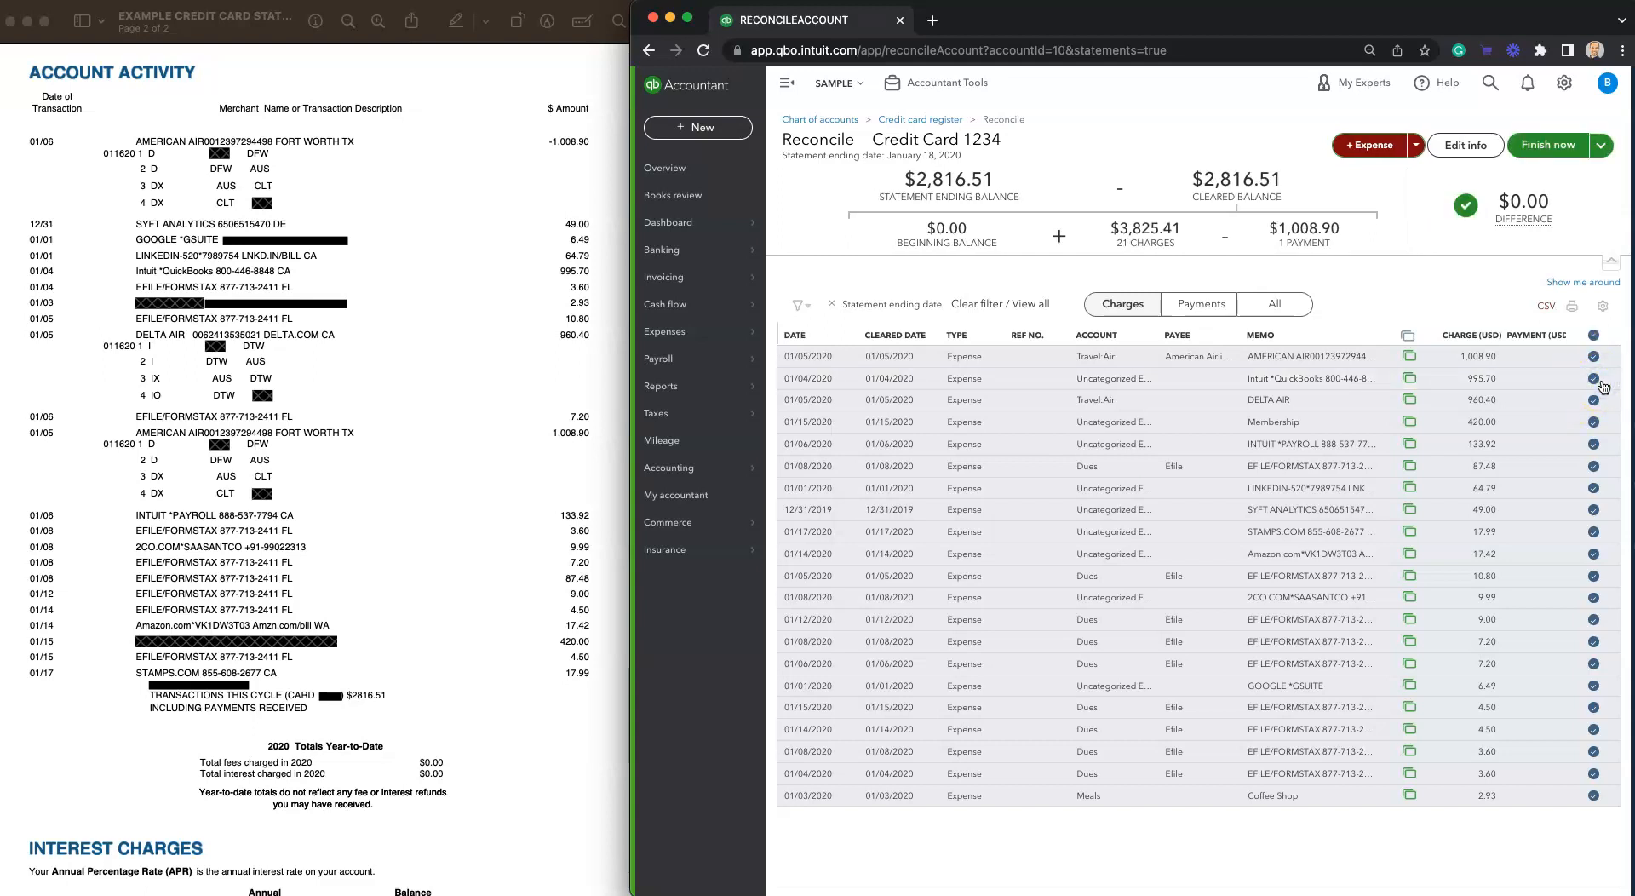
{"action": "left_click", "coordinate": [1566, 147]}
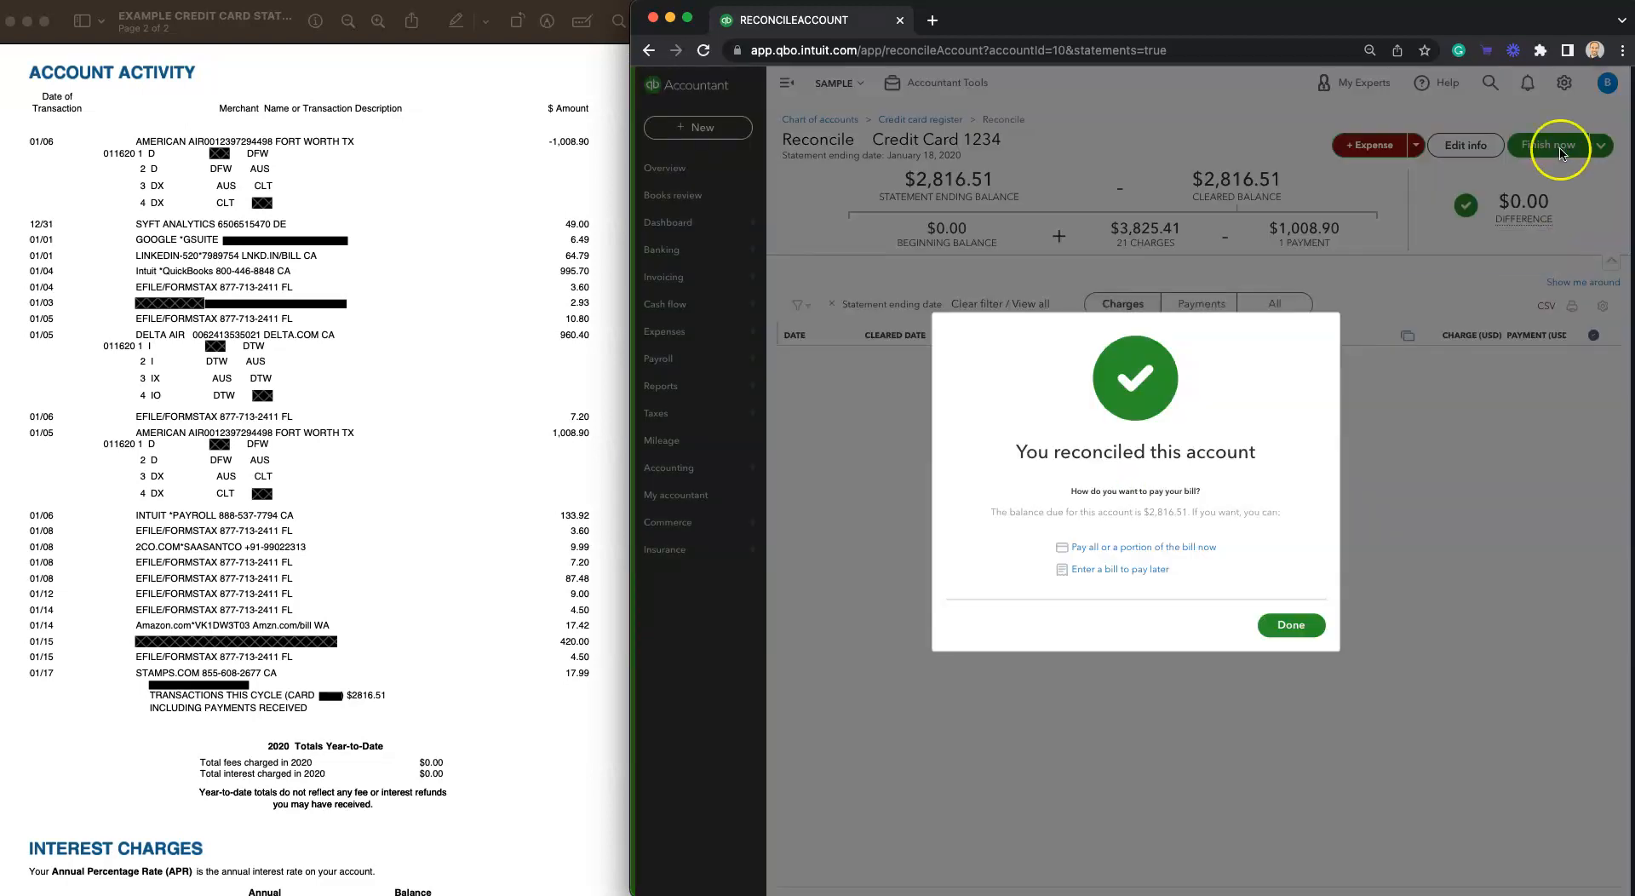
{"action": "left_click", "coordinate": [1288, 625]}
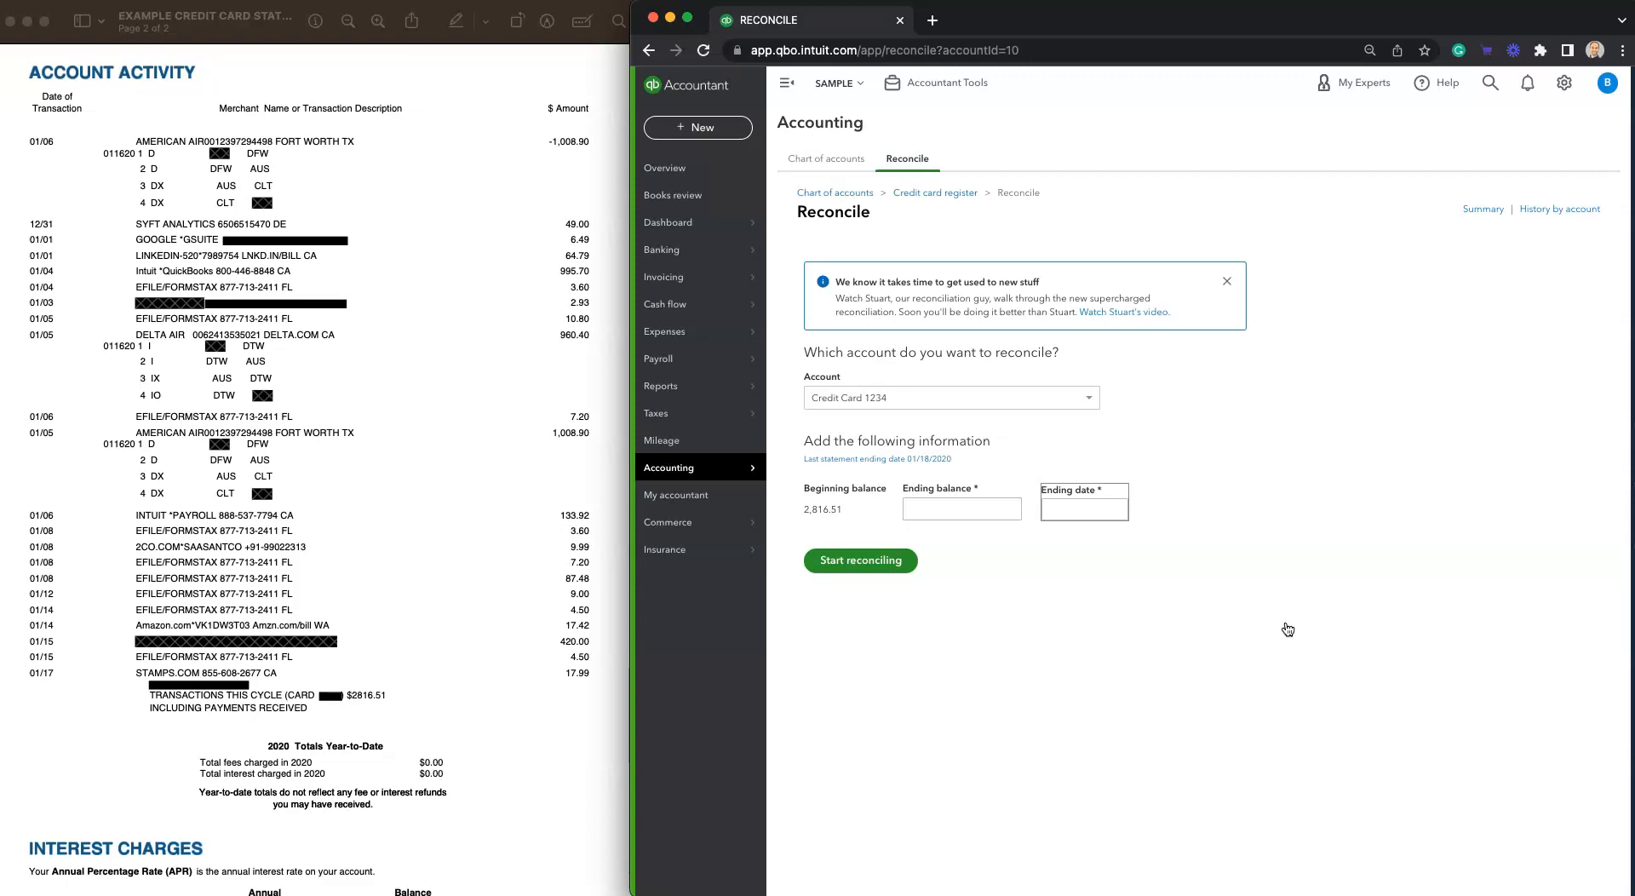
{"action": "left_click", "coordinate": [845, 522]}
- Start a new transfer from Cash on hand to Credit Card 1234, review its amount and date fields, and leave without saving
{"action": "left_click", "coordinate": [738, 127]}
{"action": "left_click", "coordinate": [1170, 235]}
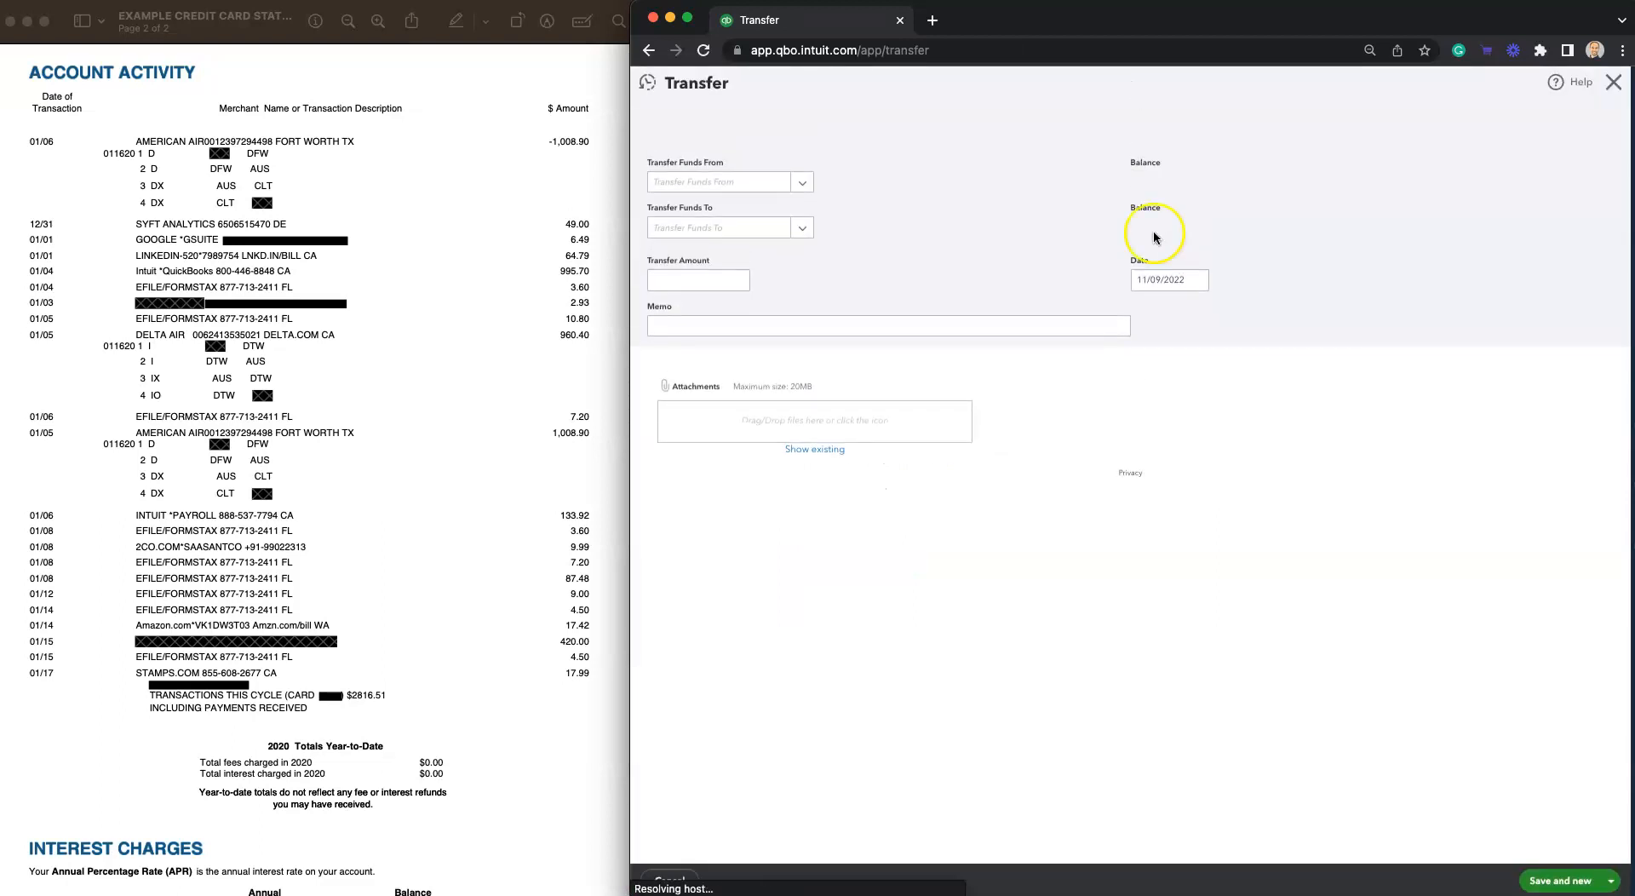
{"action": "left_click", "coordinate": [802, 183]}
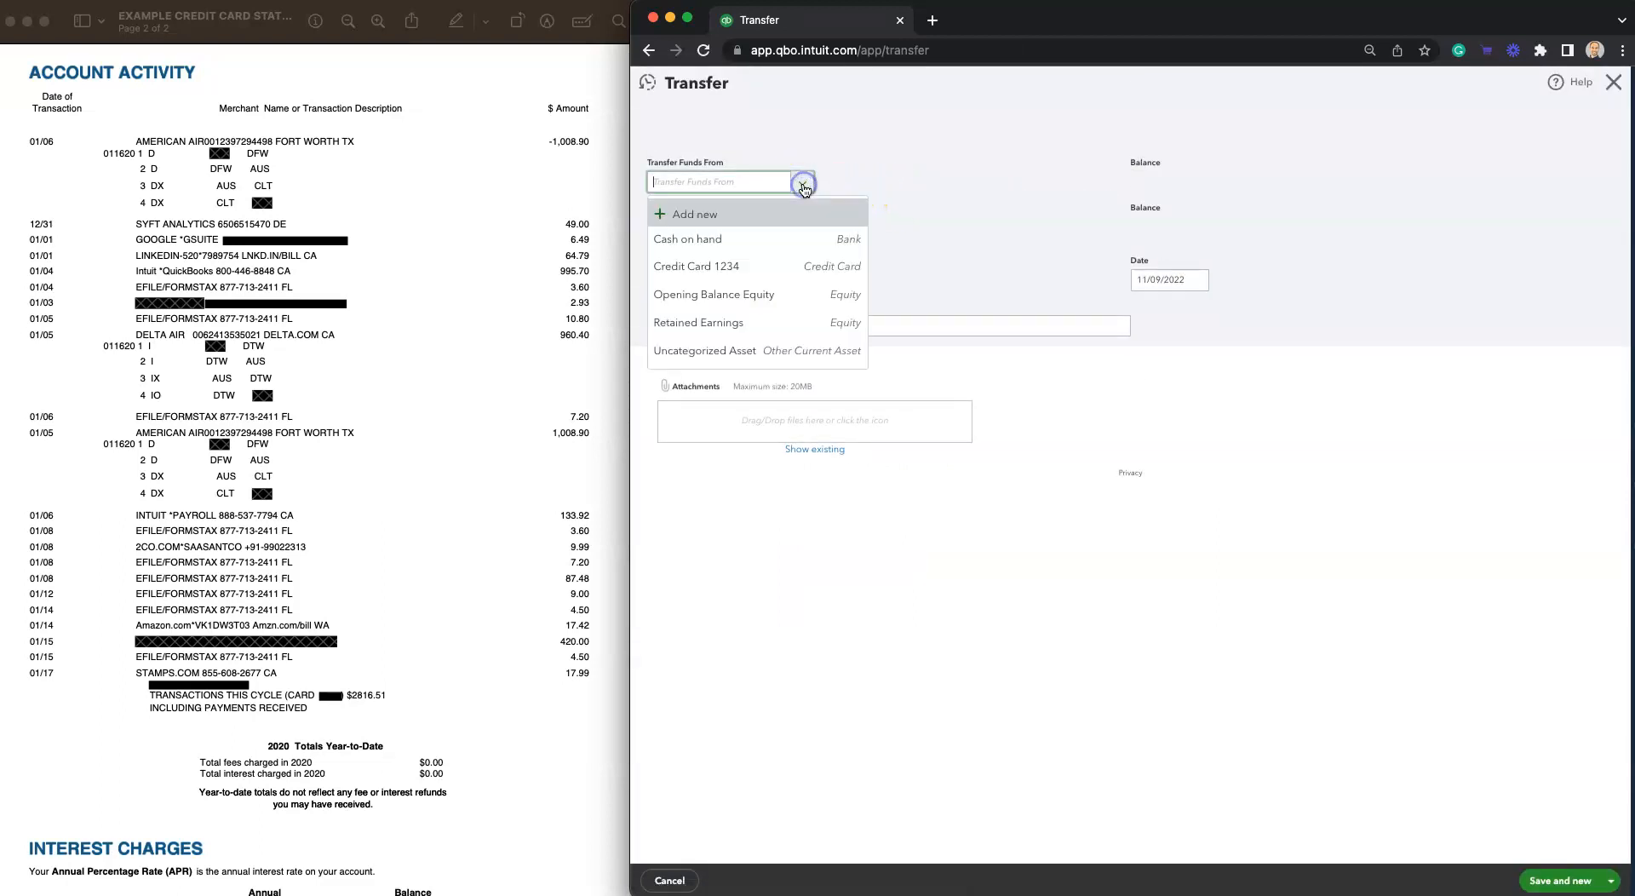
{"action": "left_click", "coordinate": [777, 237]}
{"action": "left_click", "coordinate": [791, 232]}
{"action": "left_click", "coordinate": [781, 302]}
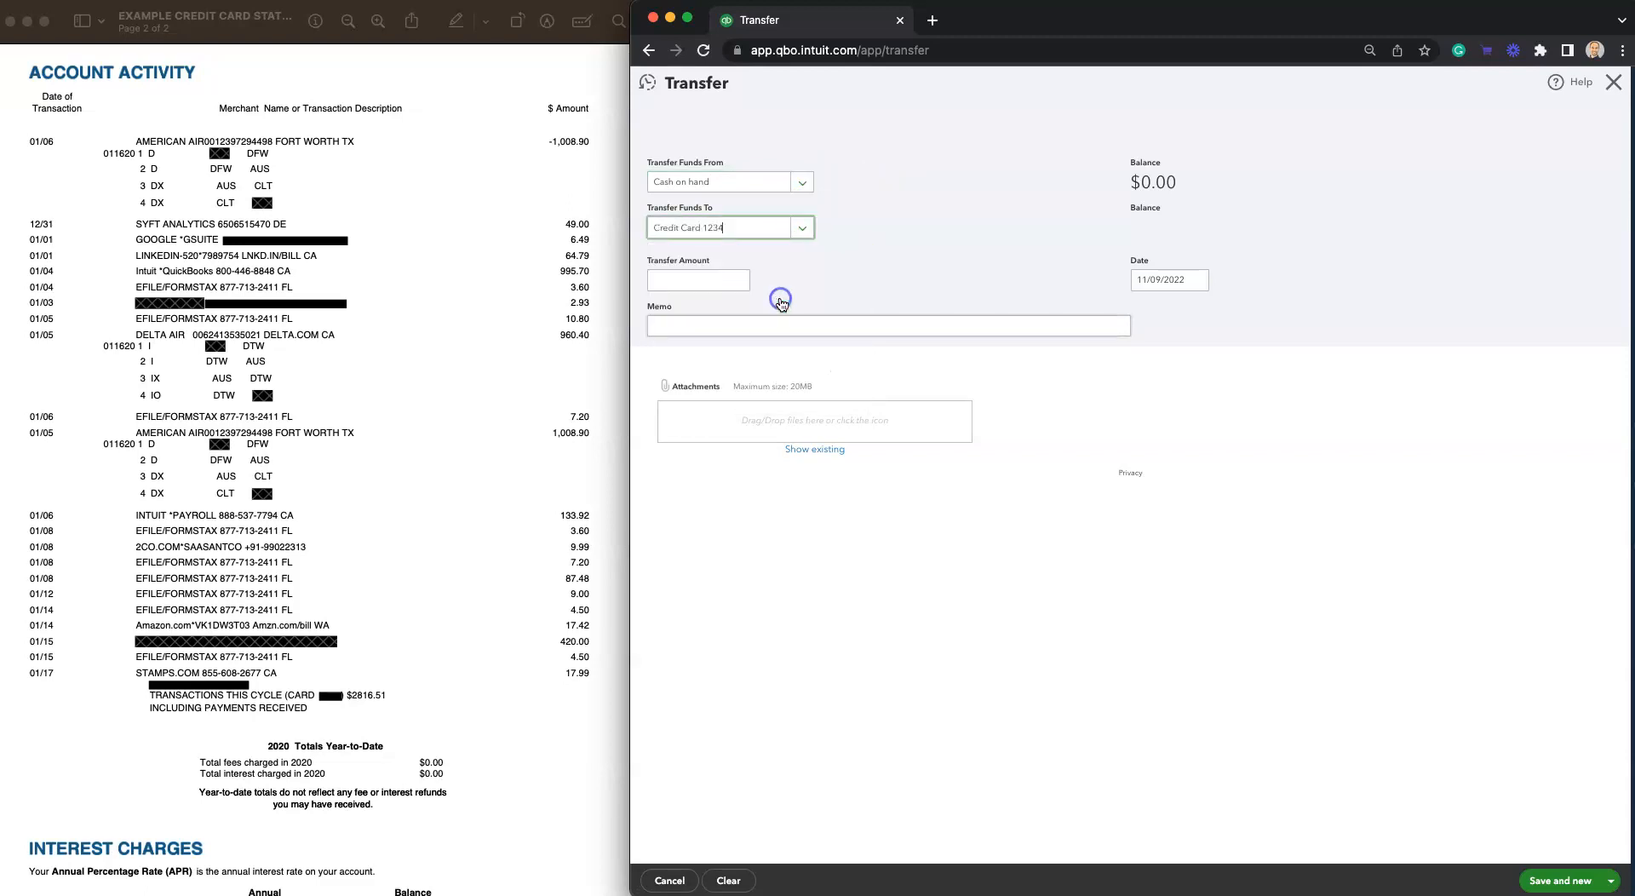
{"action": "left_click", "coordinate": [704, 284]}
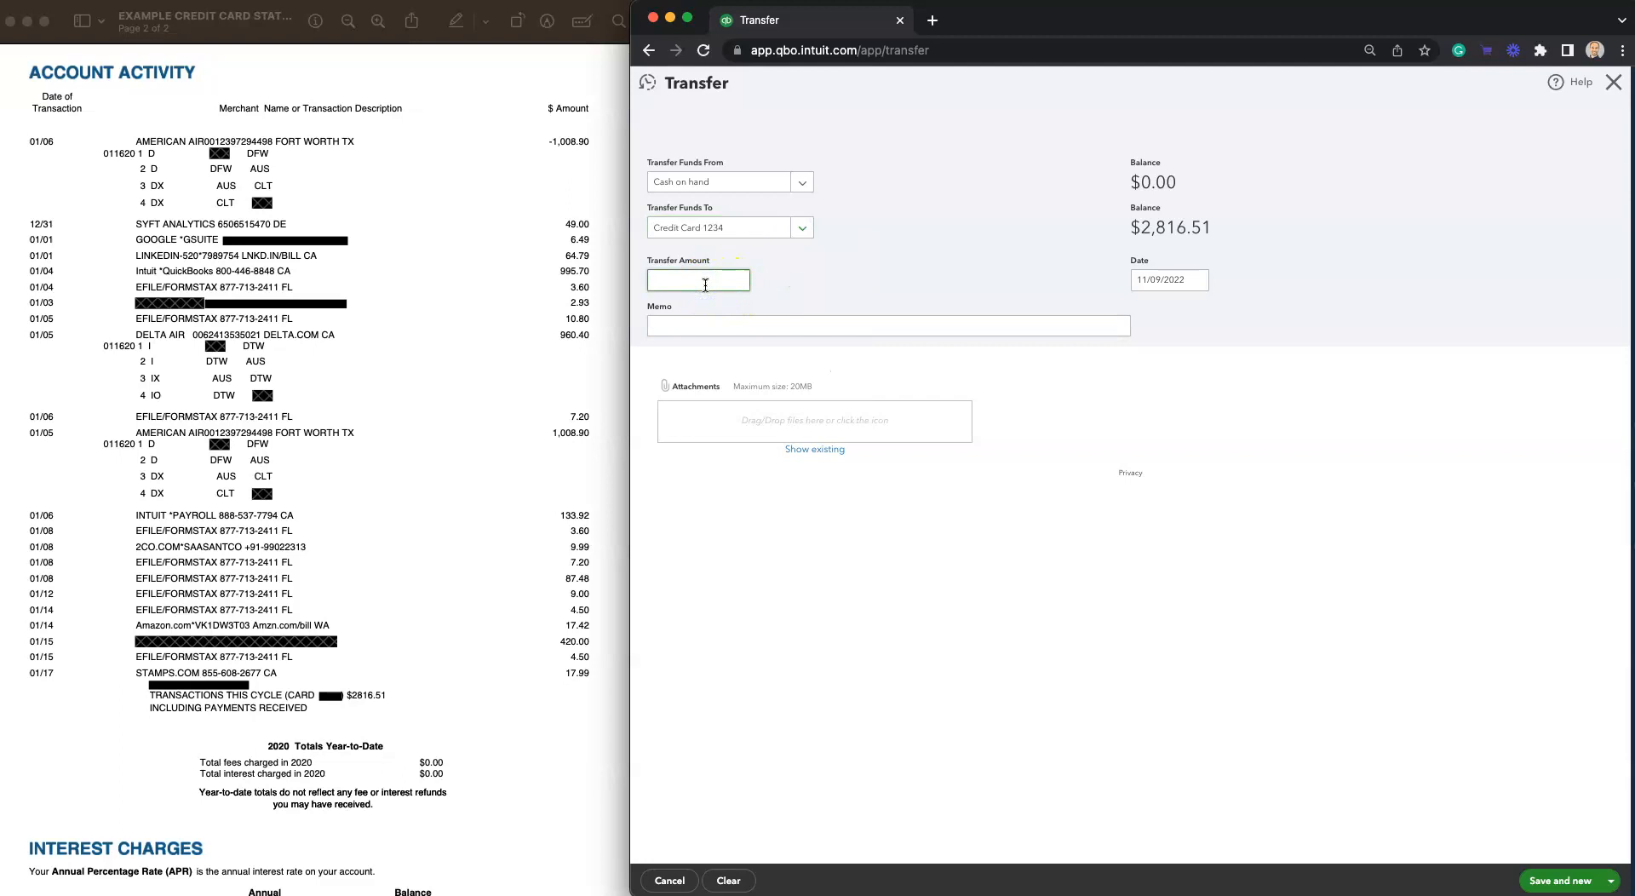
{"action": "left_click", "coordinate": [1161, 280]}
{"action": "left_click", "coordinate": [1614, 99]}
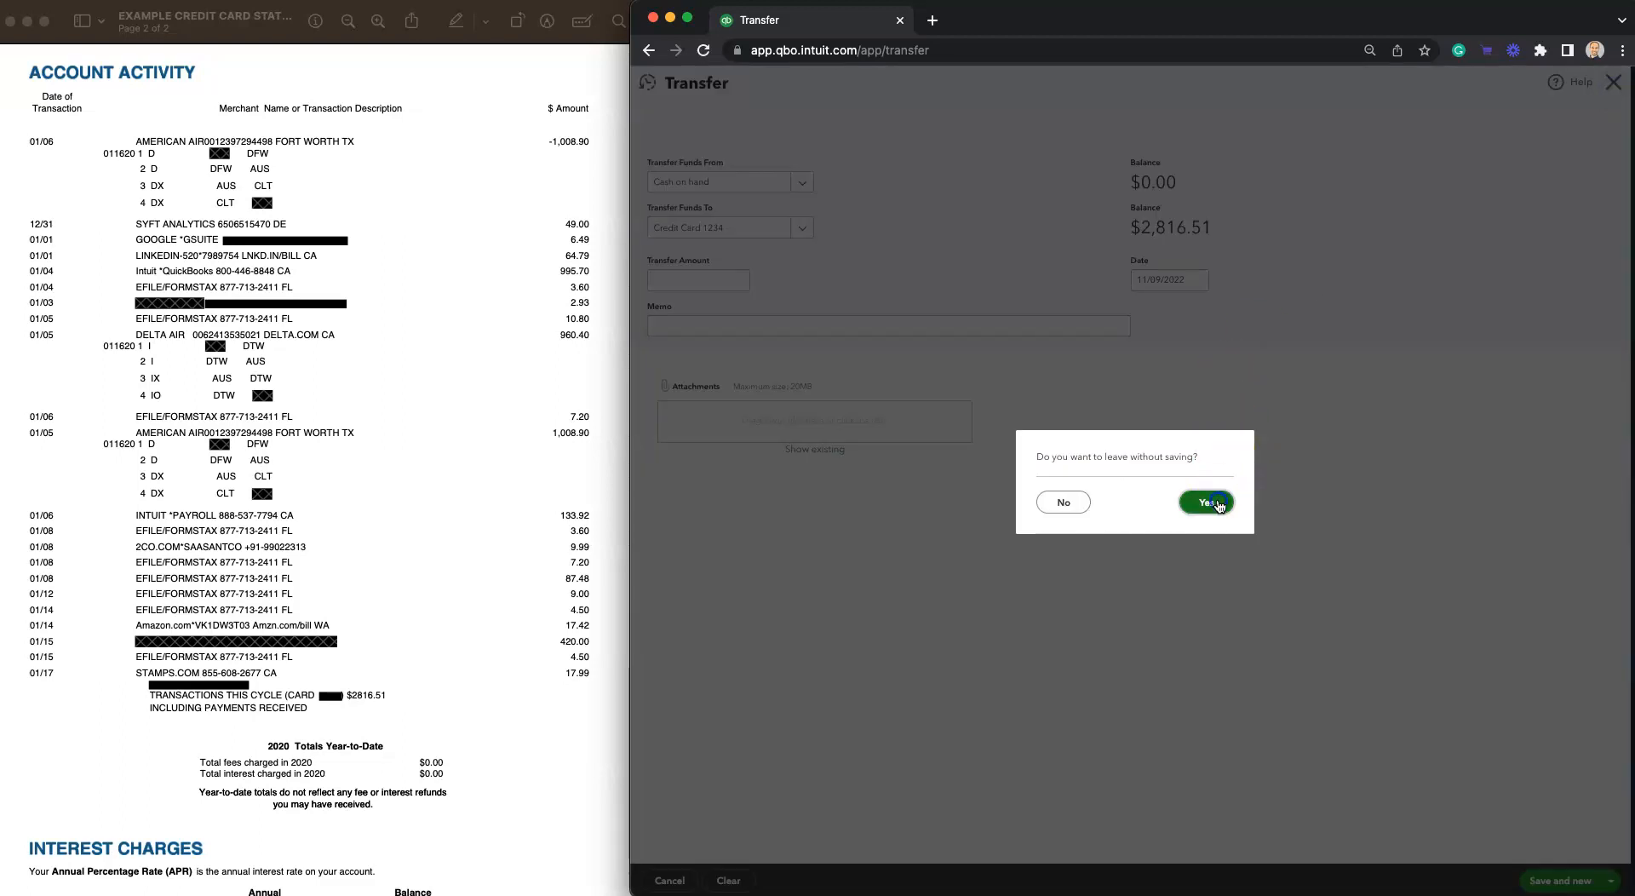
{"action": "left_click", "coordinate": [1218, 504]}
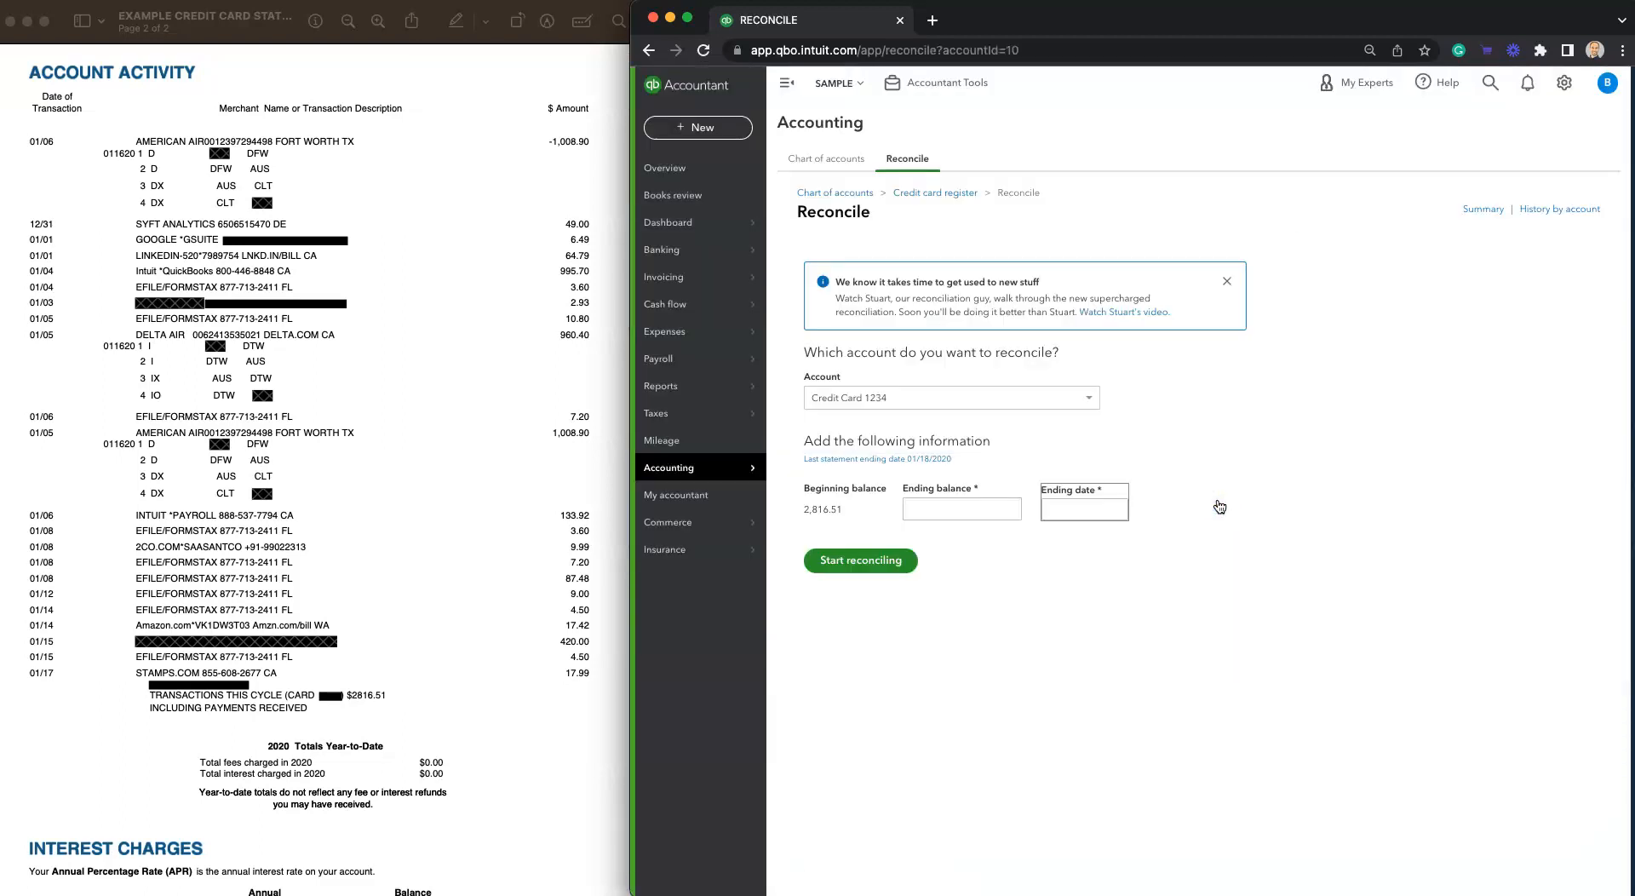